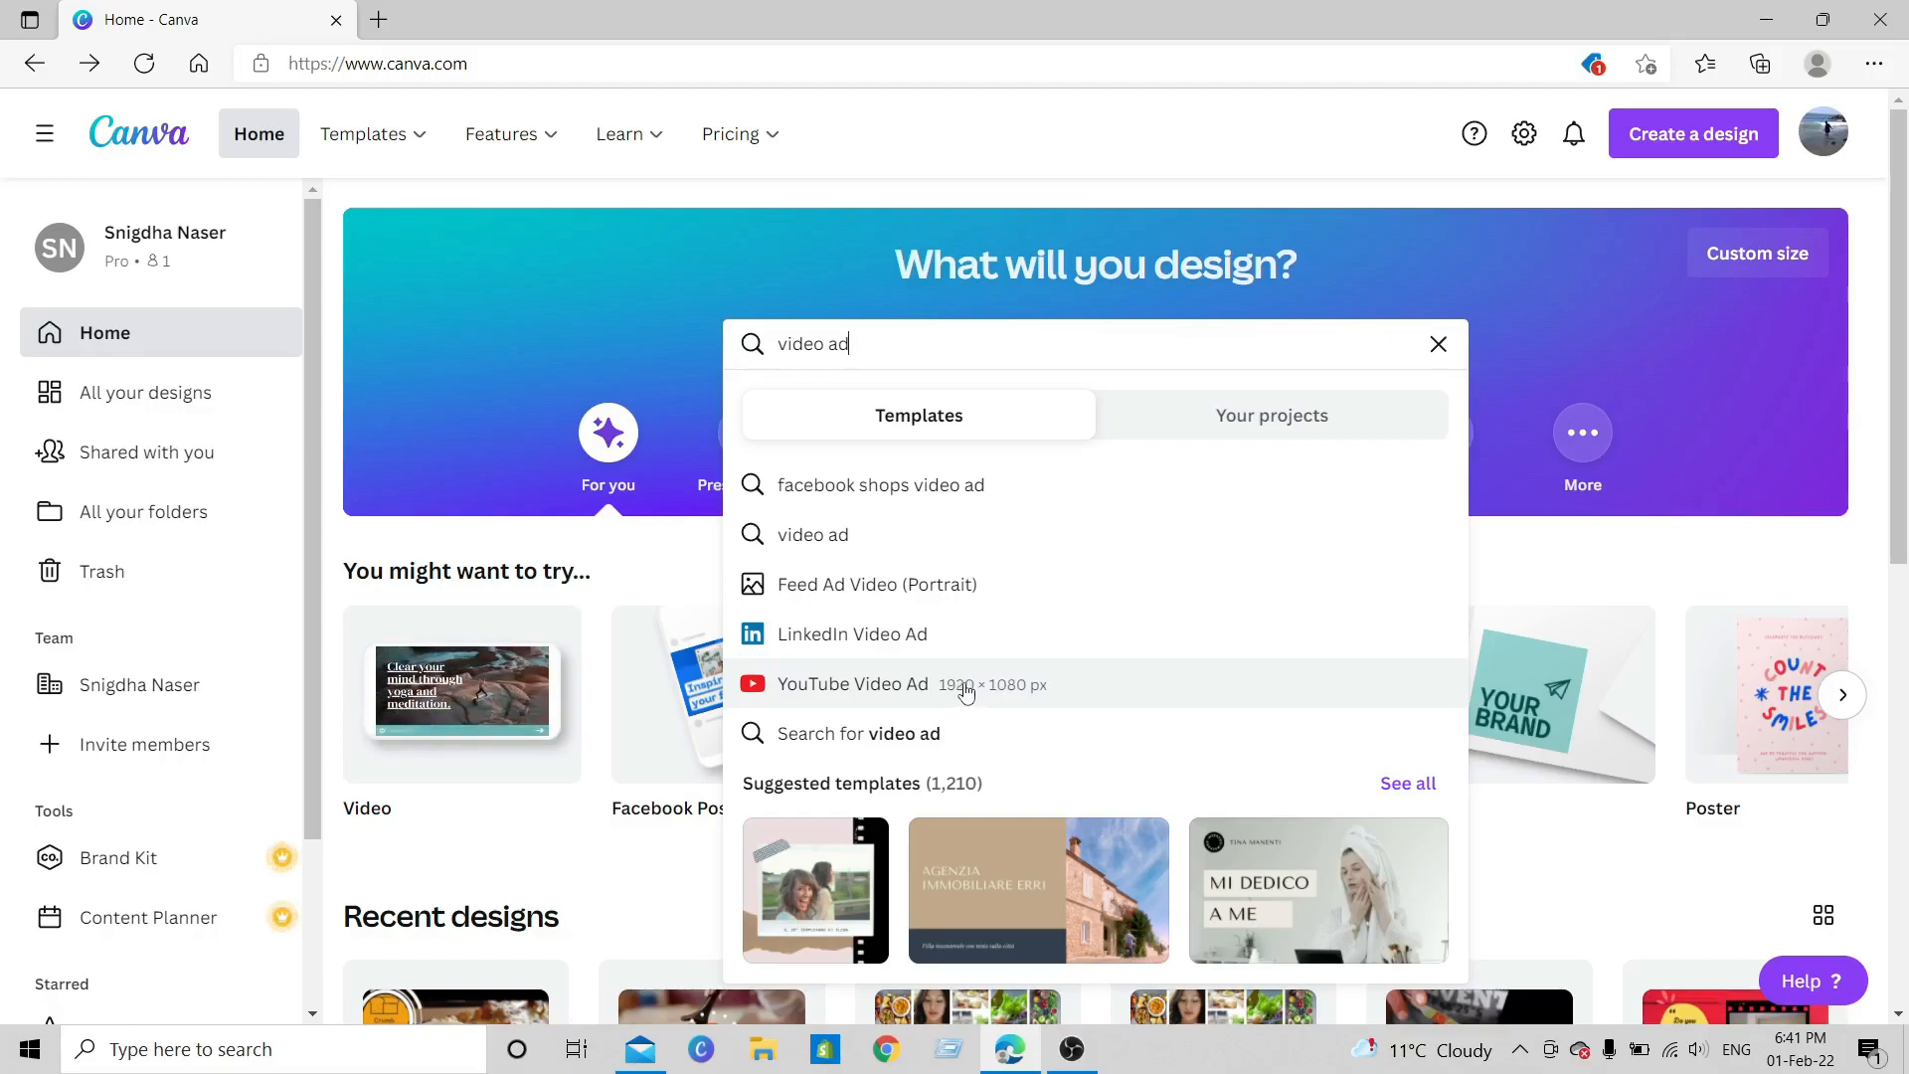
- Browse the YouTube Video Ad templates and open the Brown and Orange Food & Beverage template for editing
click(966, 693)
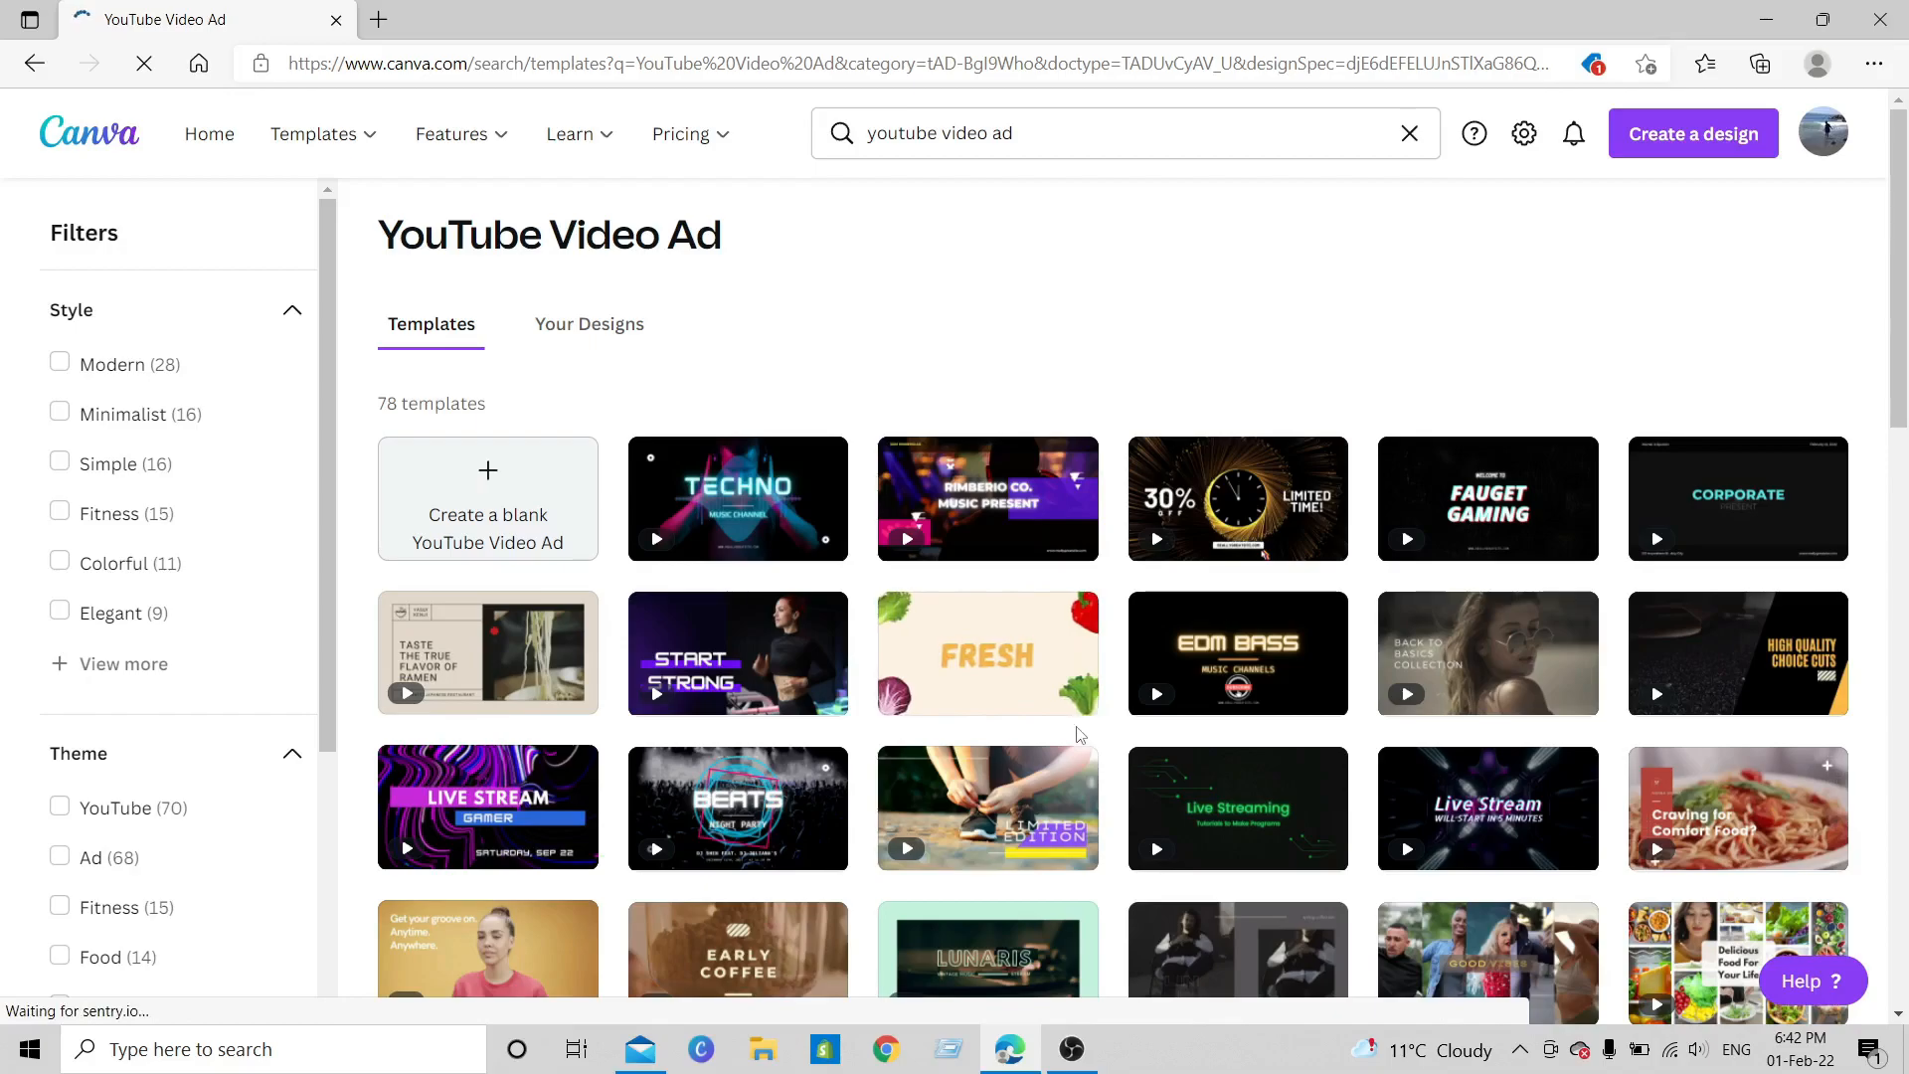
scroll(1064, 731, down, 3)
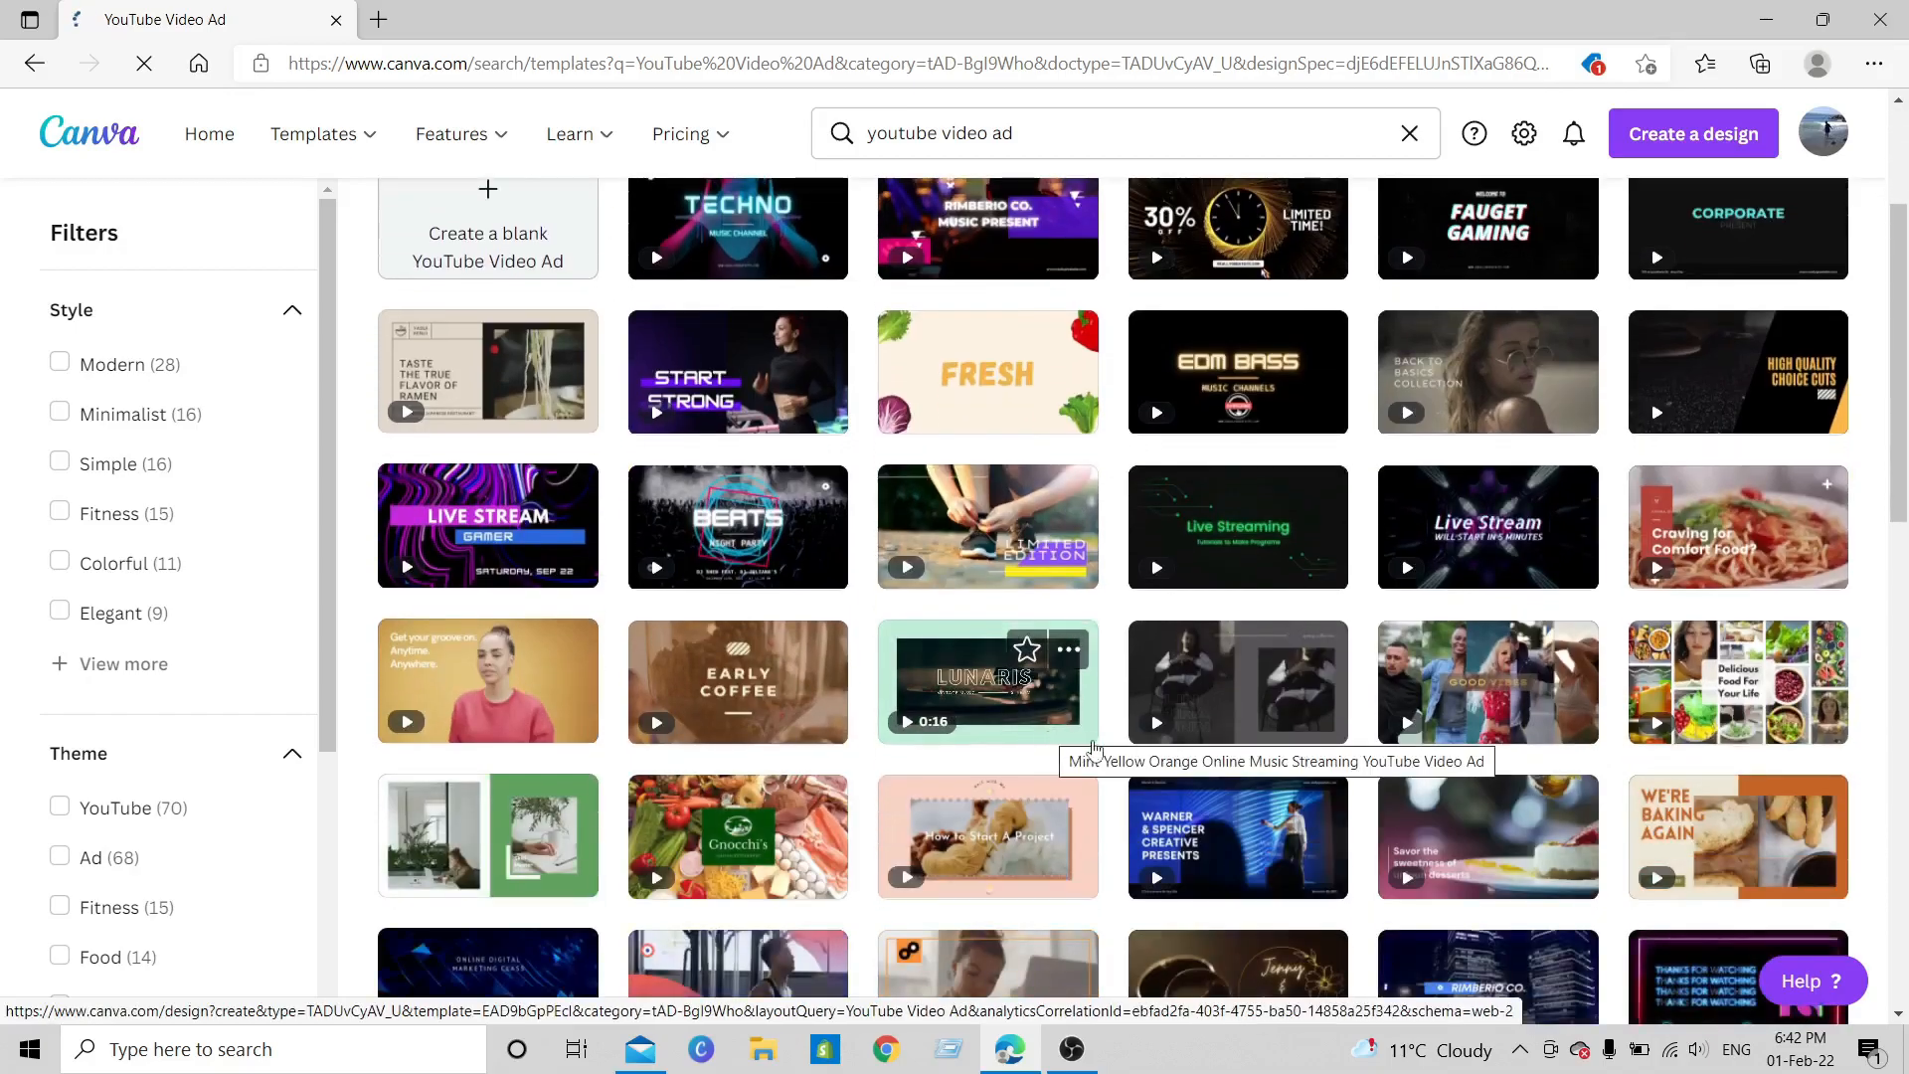
scroll(1143, 741, down, 3)
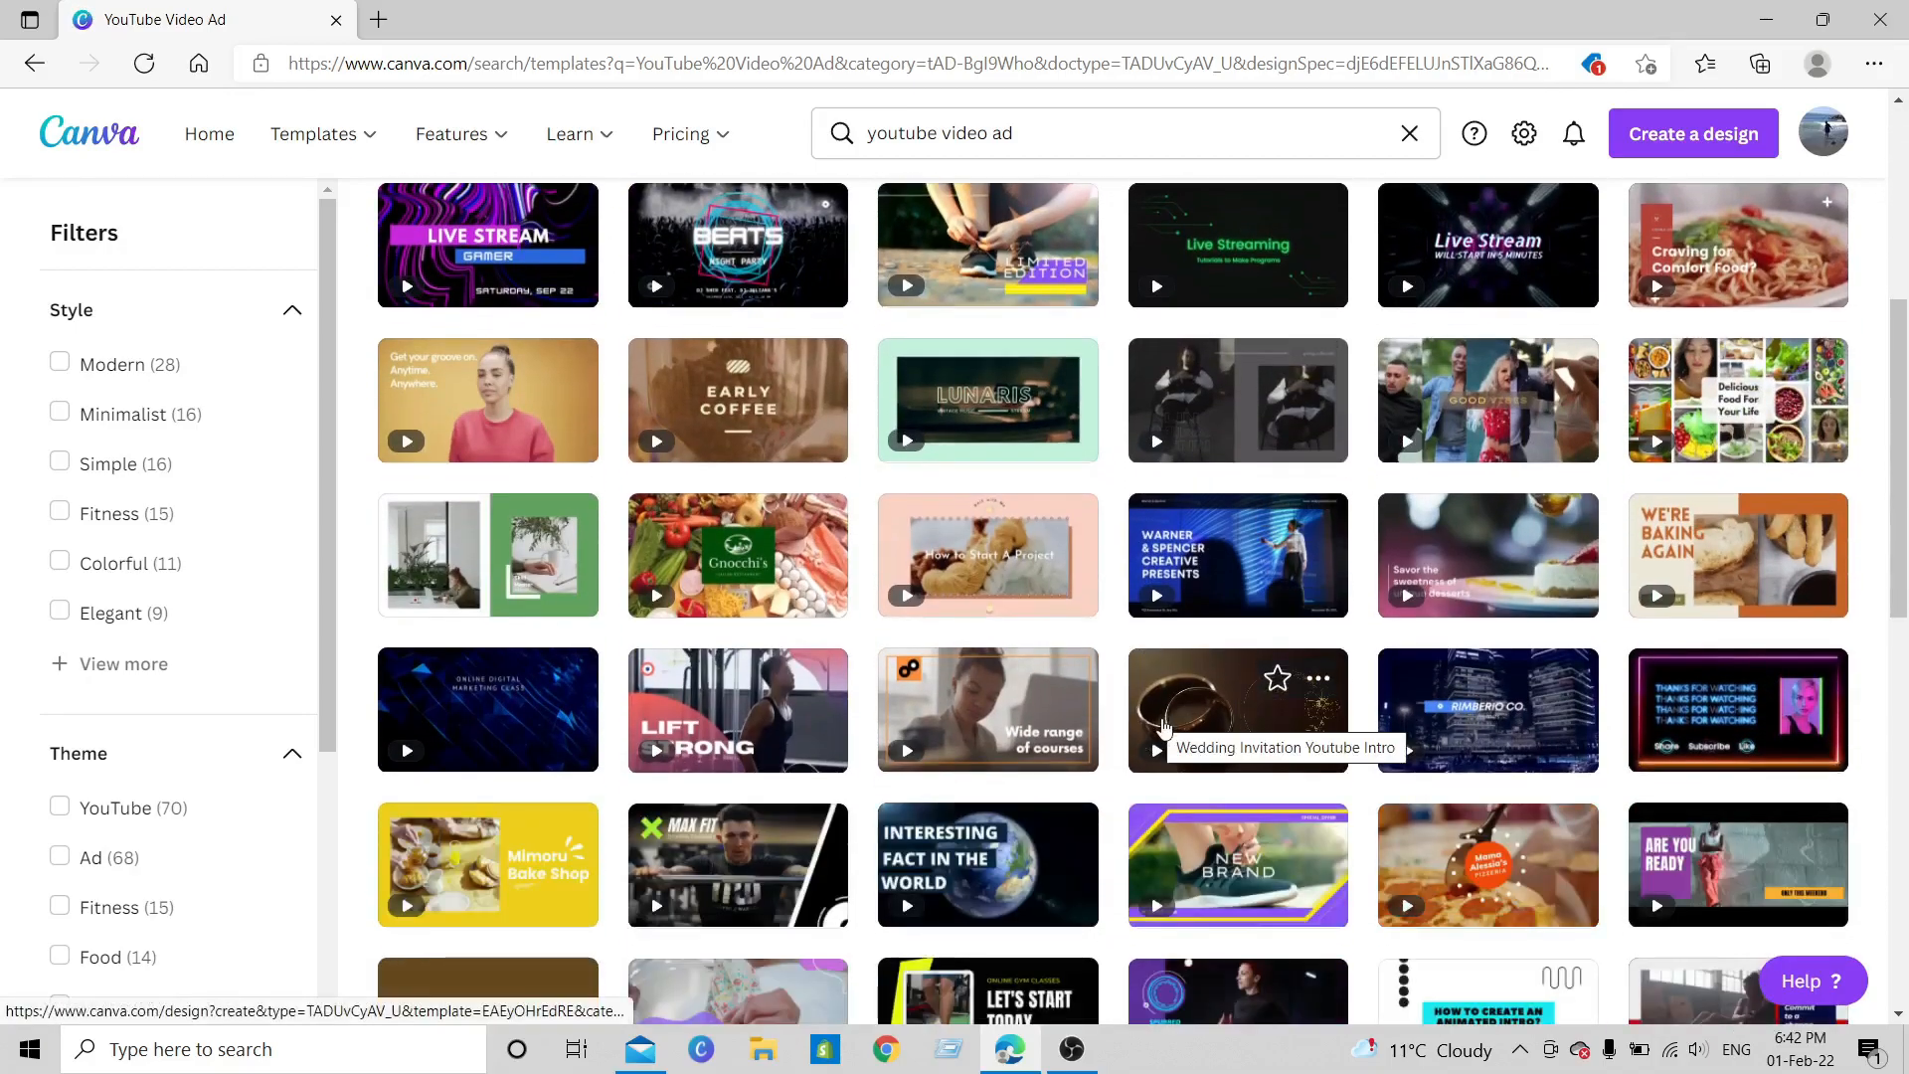
scroll(1144, 745, down, 2)
scroll(1153, 766, down, 6)
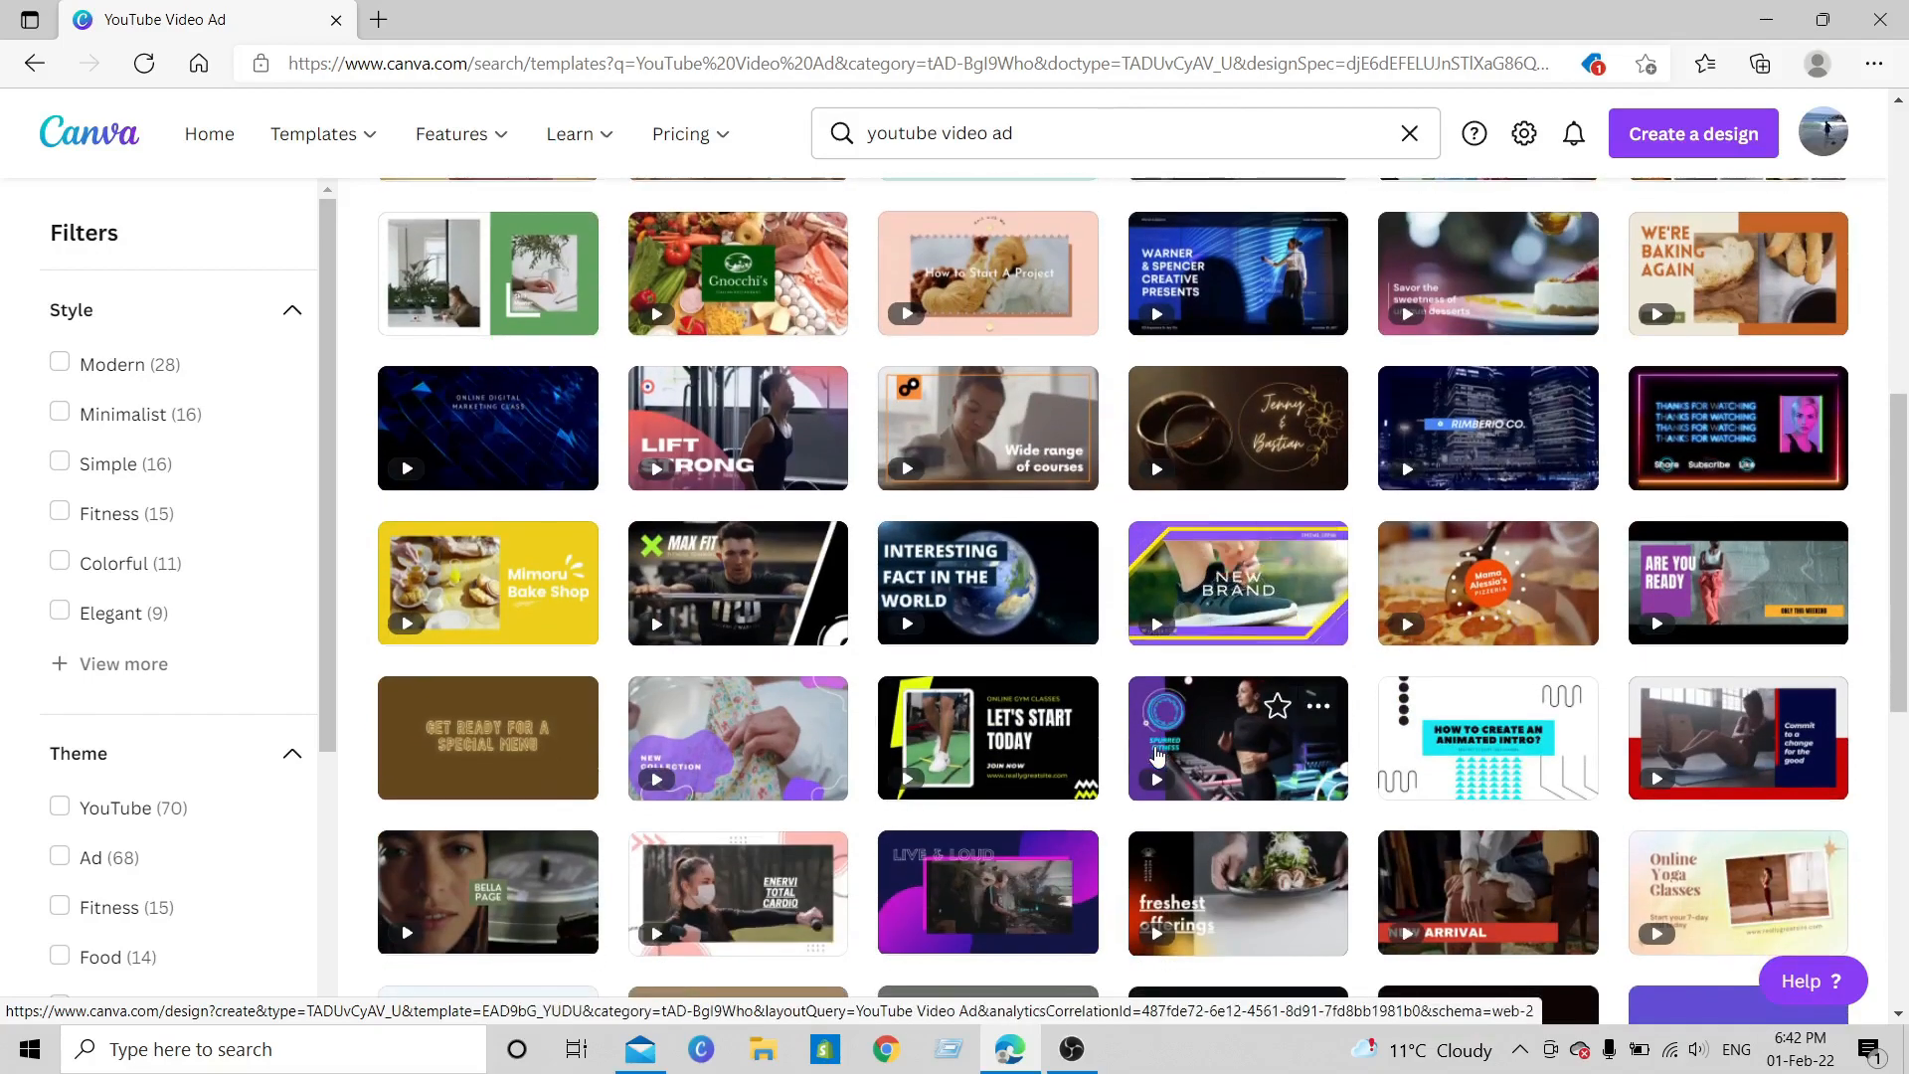
scroll(1144, 796, down, 3)
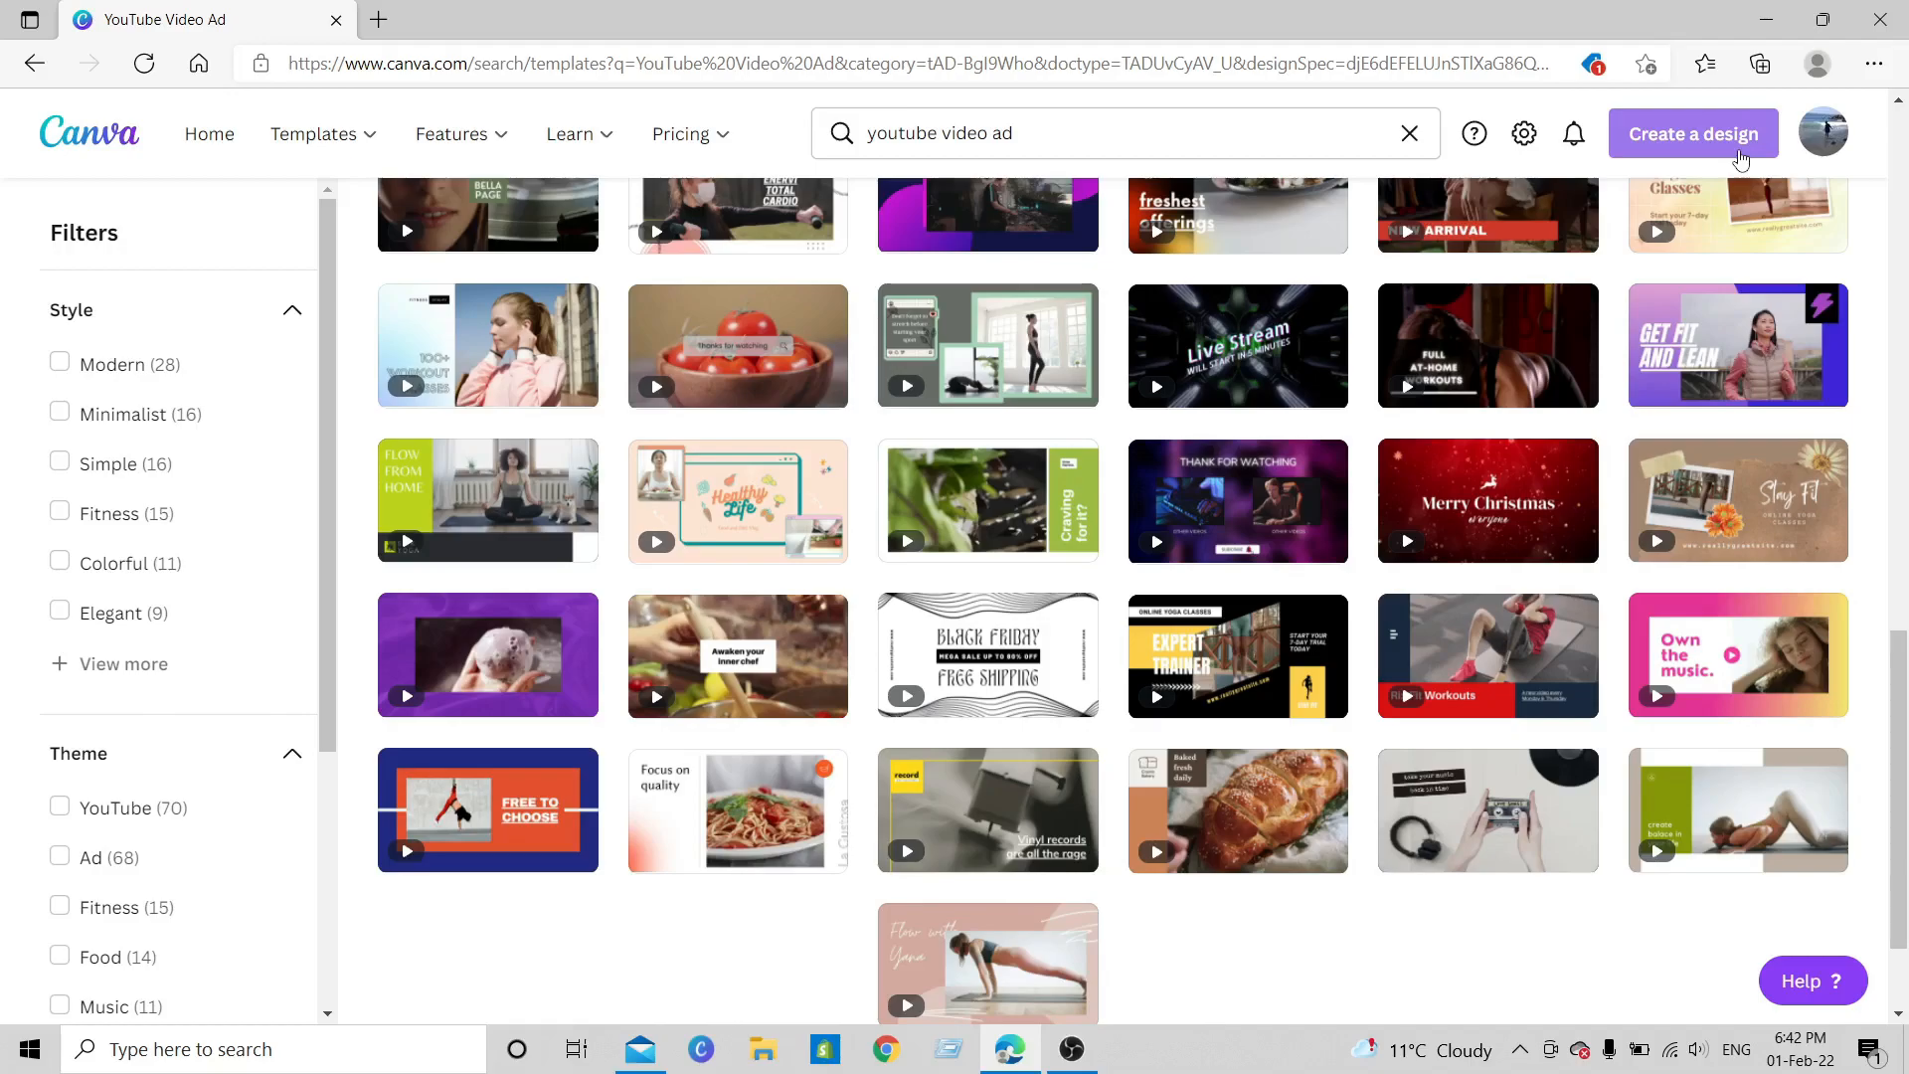
scroll(1439, 600, up, 6)
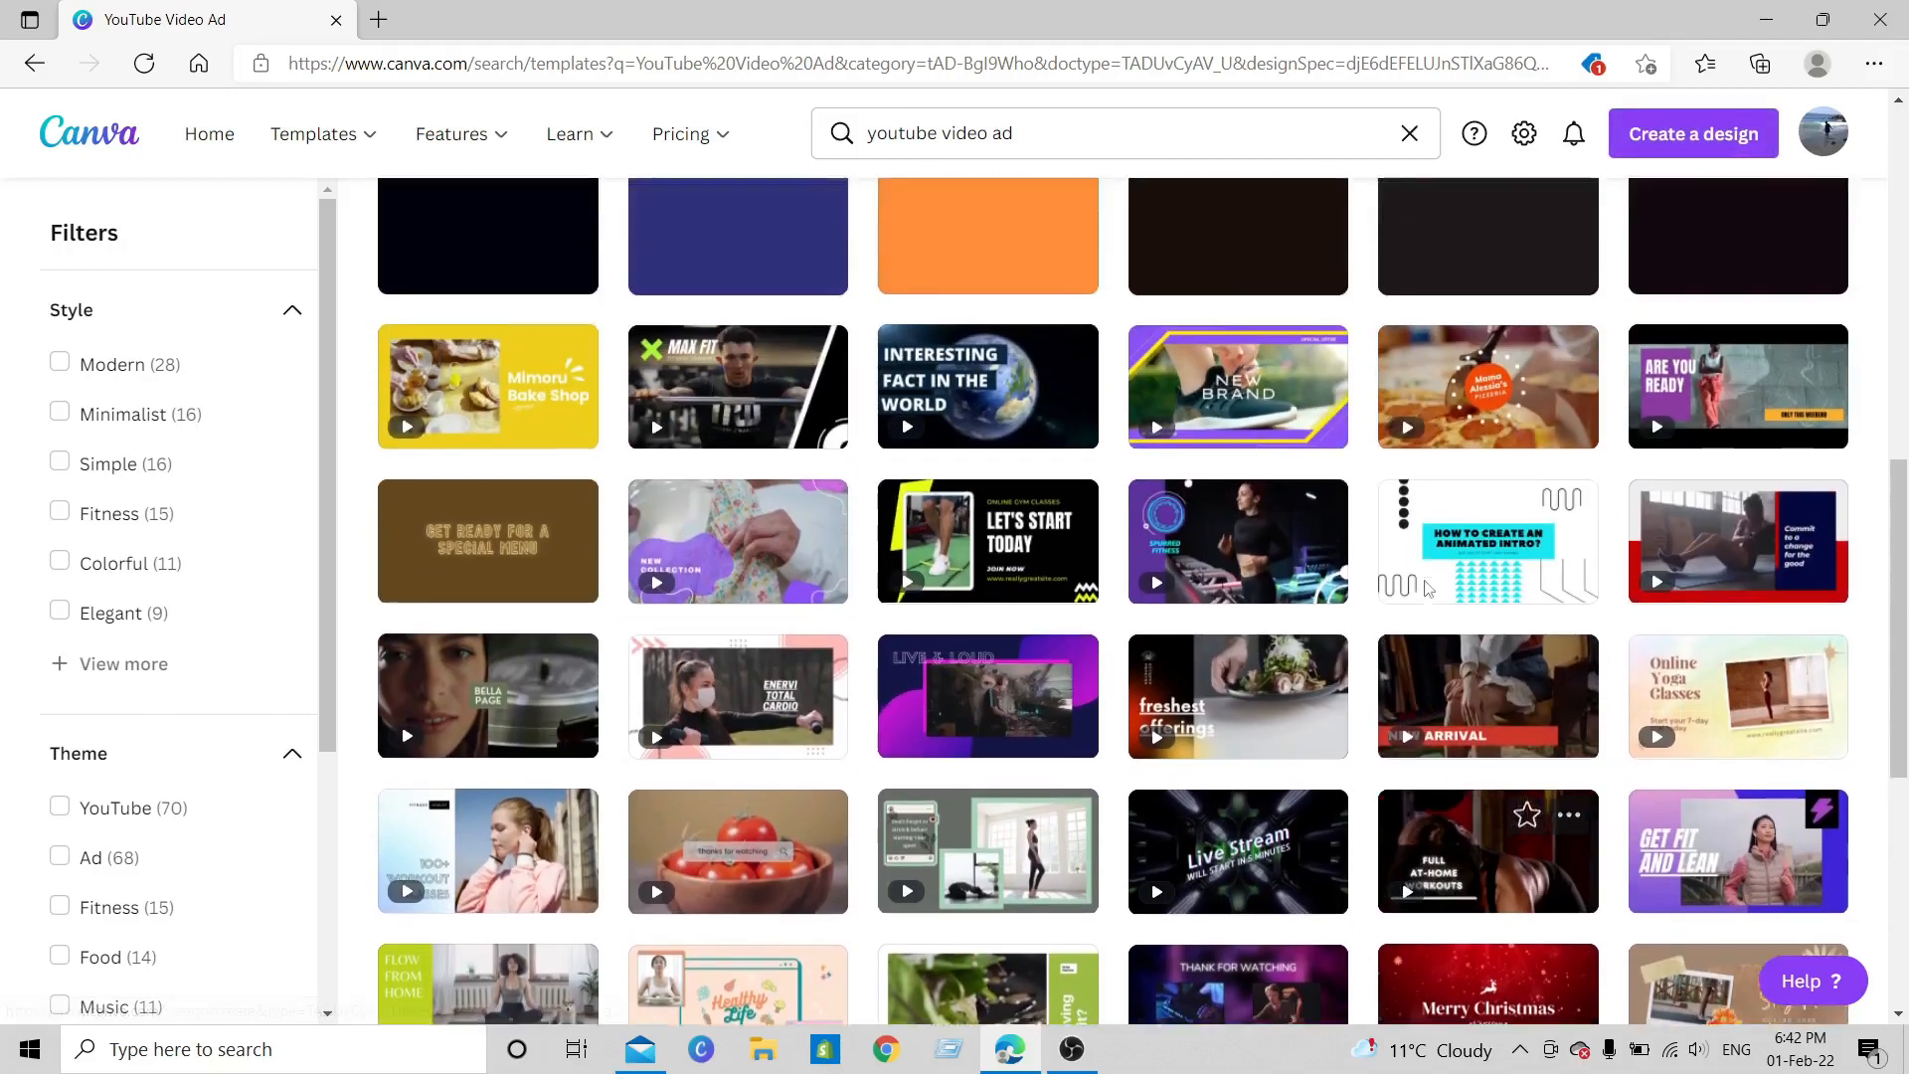
scroll(1439, 599, up, 2)
scroll(1432, 607, up, 2)
scroll(1430, 615, down, 2)
scroll(1430, 614, down, 10)
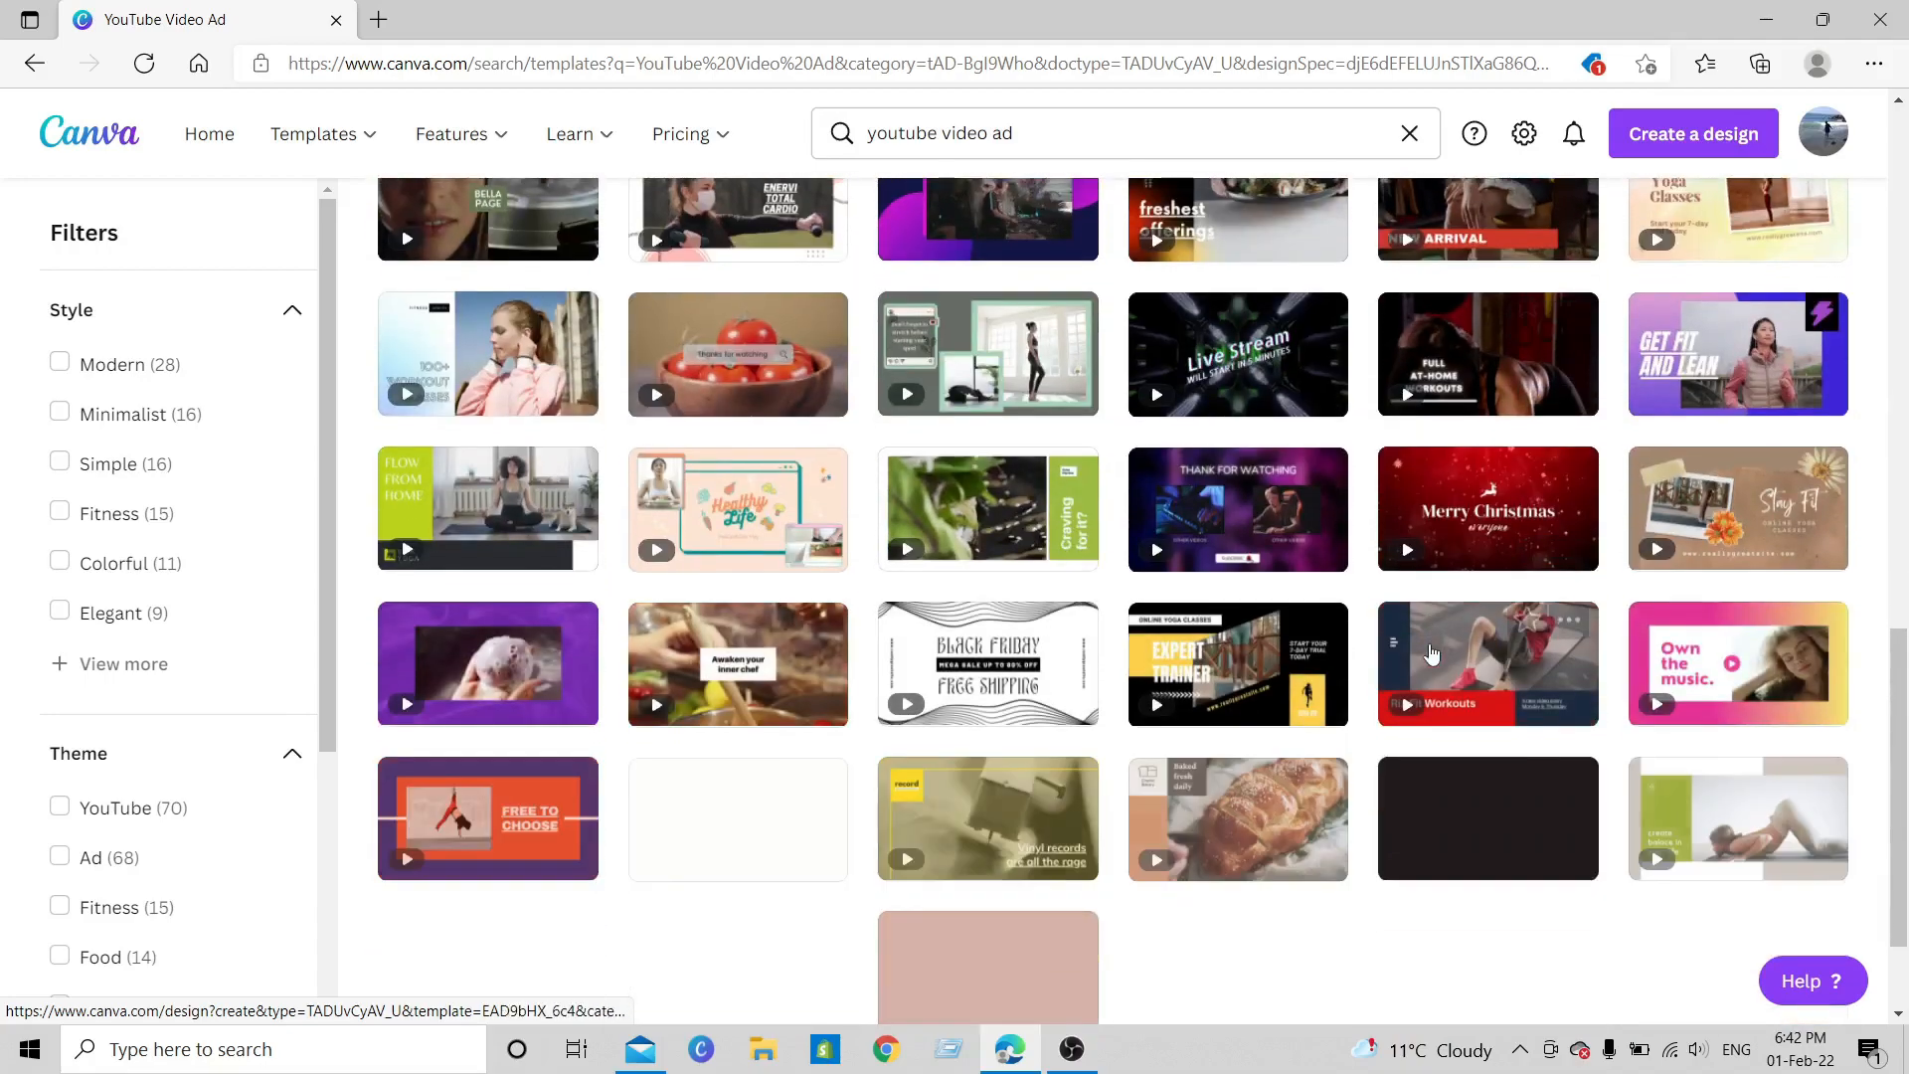
scroll(1447, 651, down, 2)
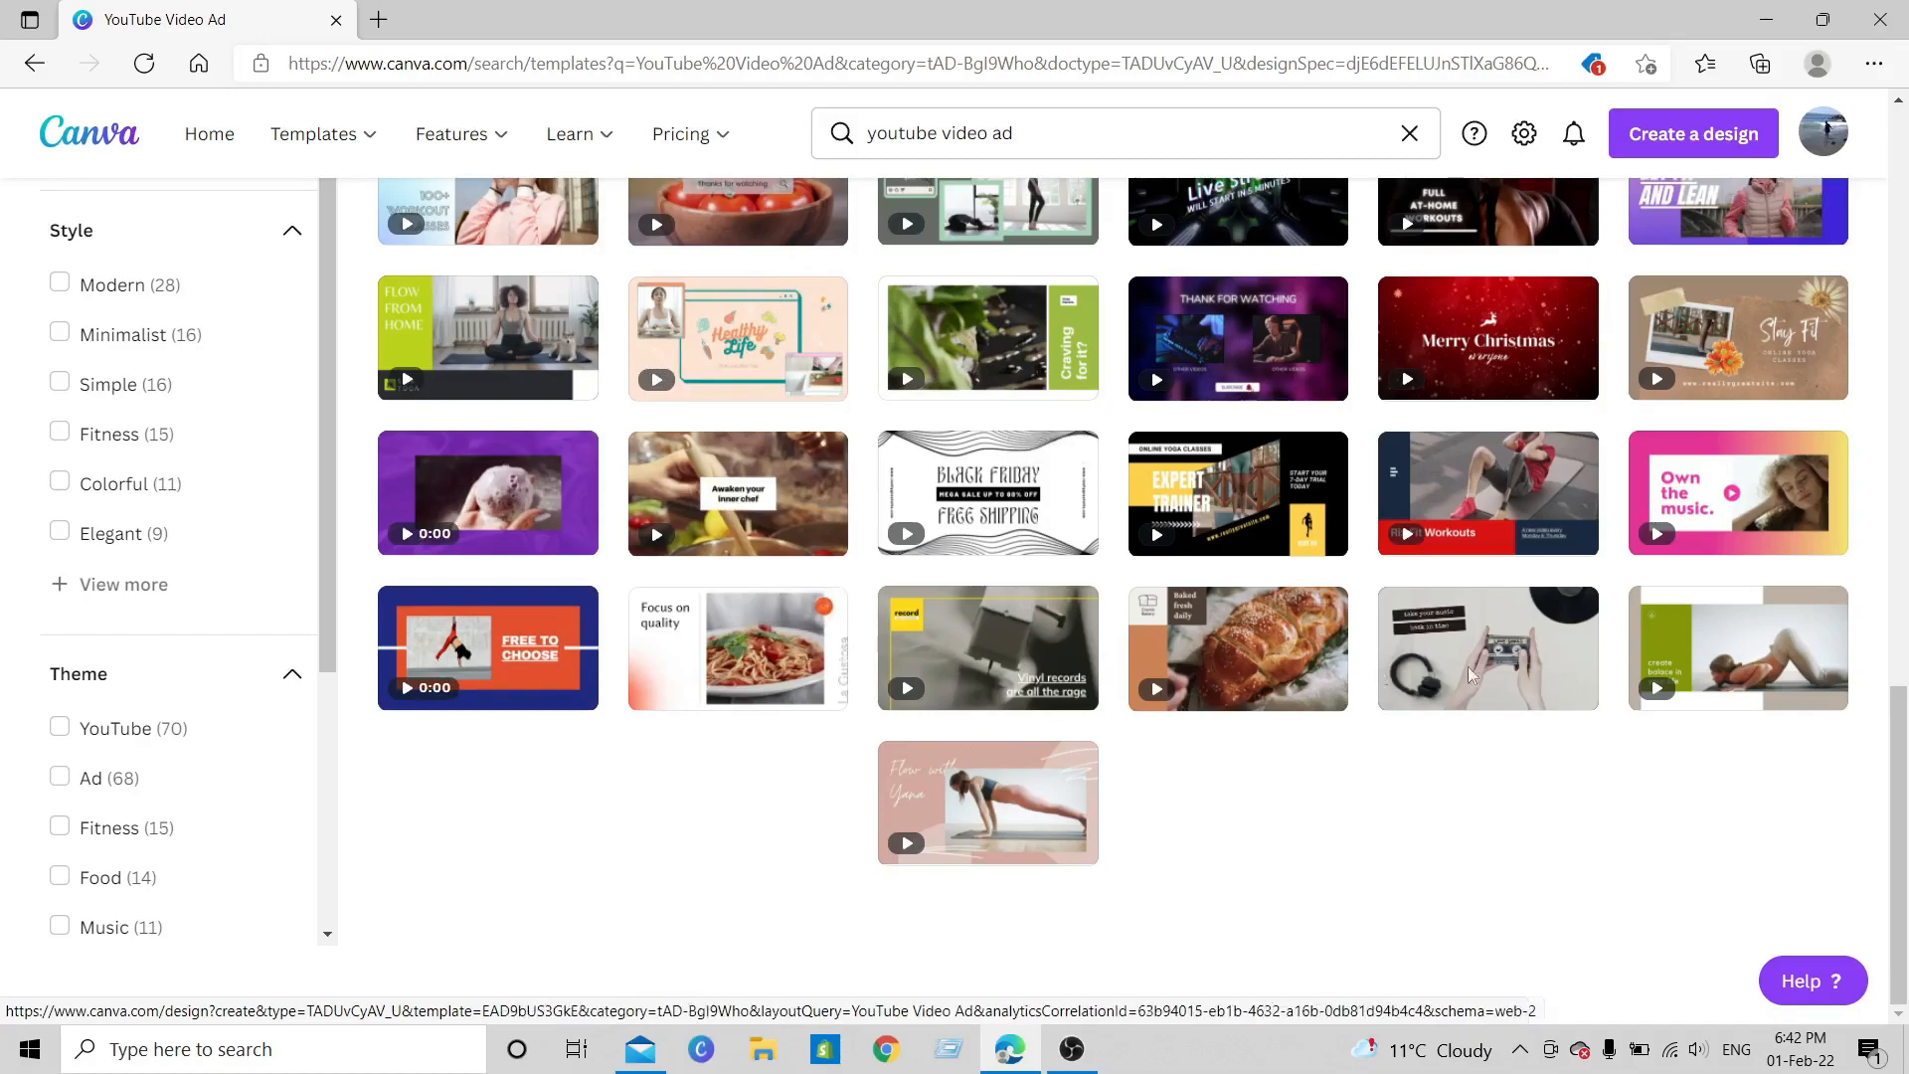
scroll(1627, 687, up, 1)
scroll(1369, 649, up, 9)
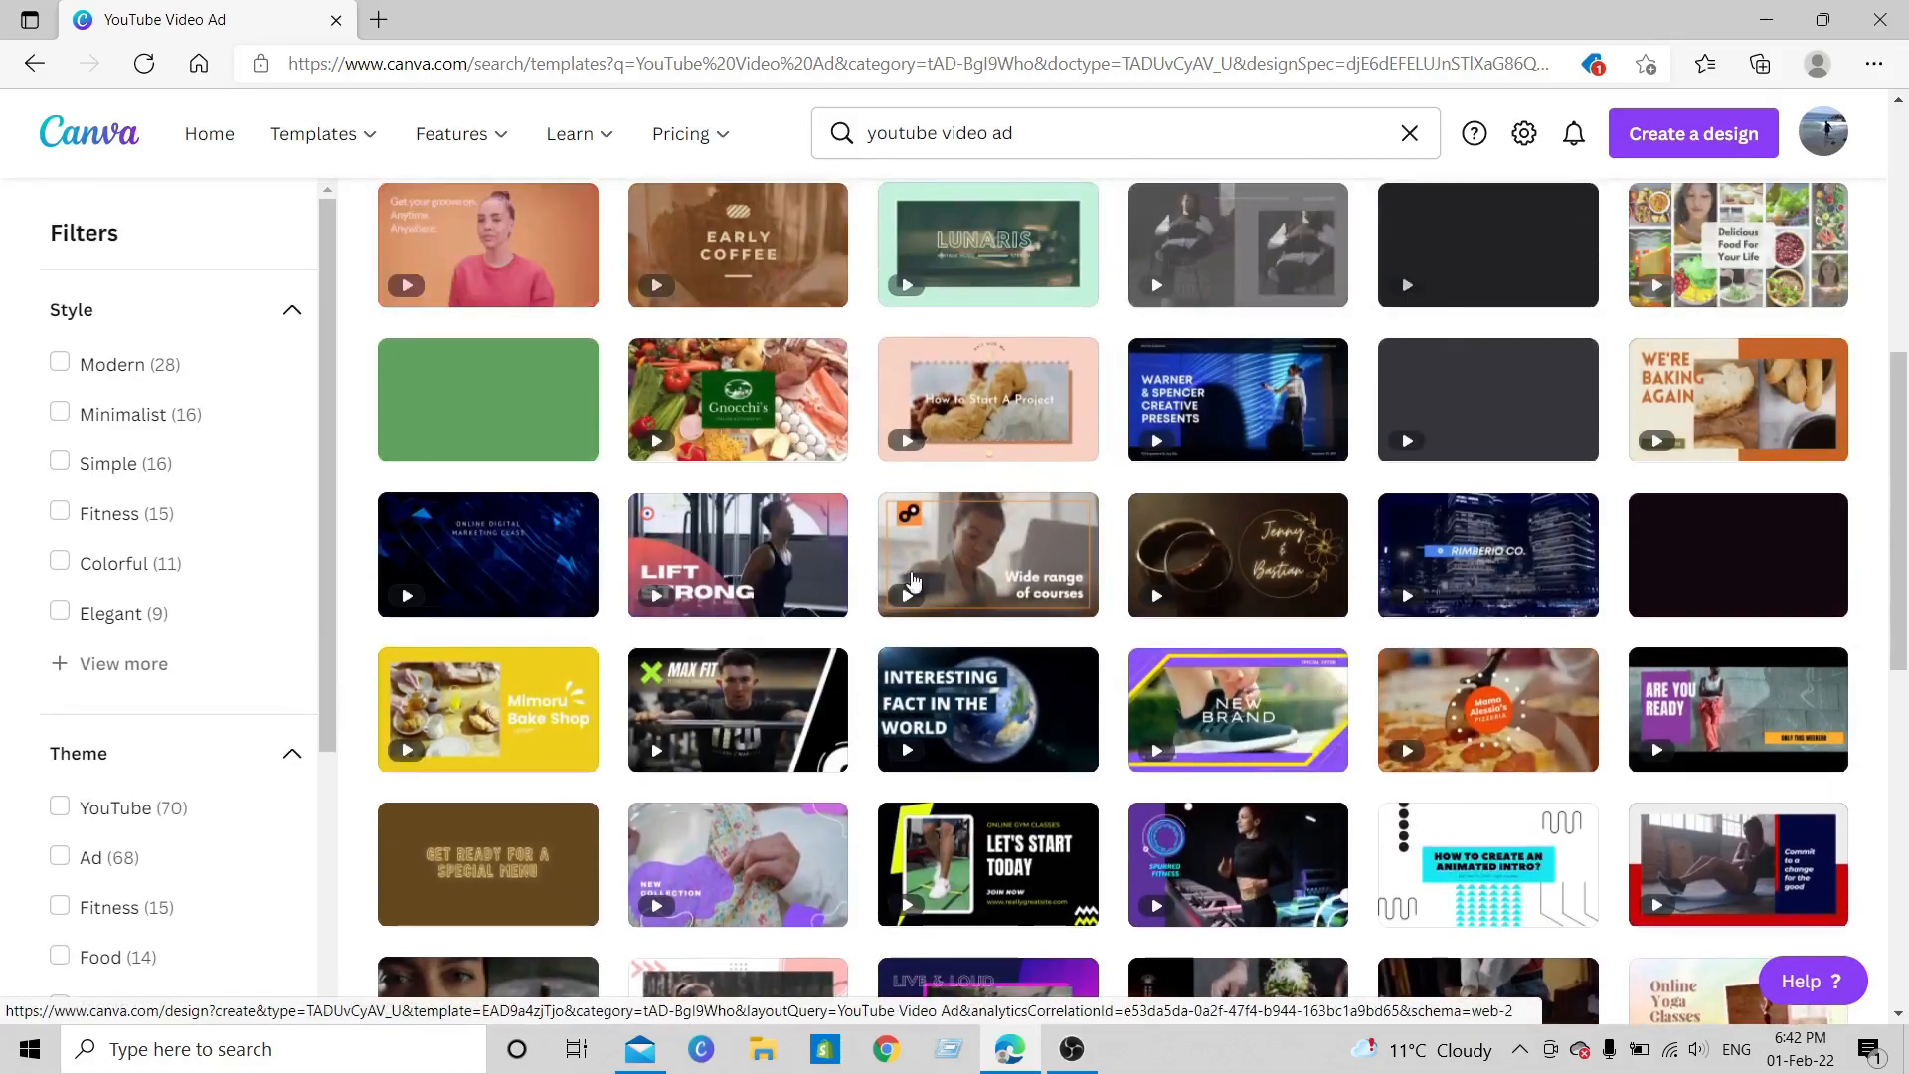
scroll(1142, 707, down, 4)
scroll(1141, 707, down, 5)
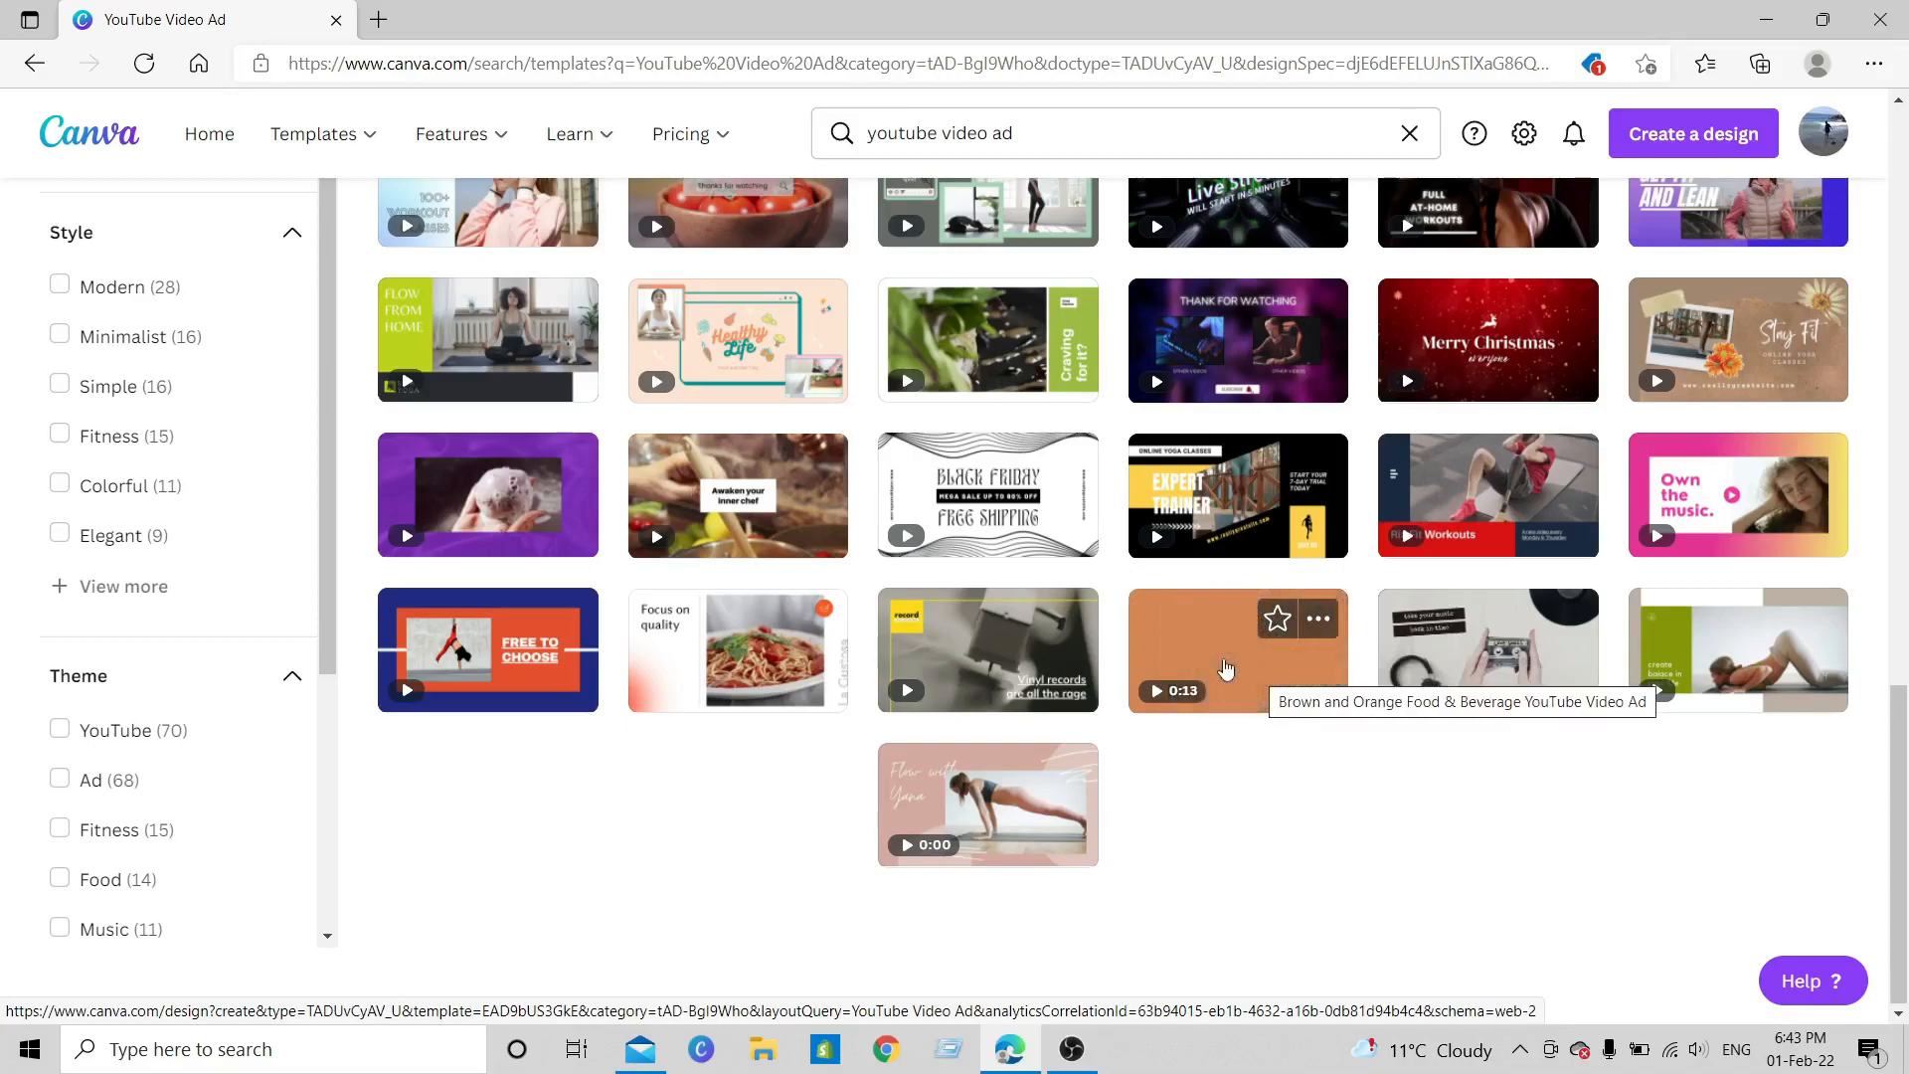
click(1243, 682)
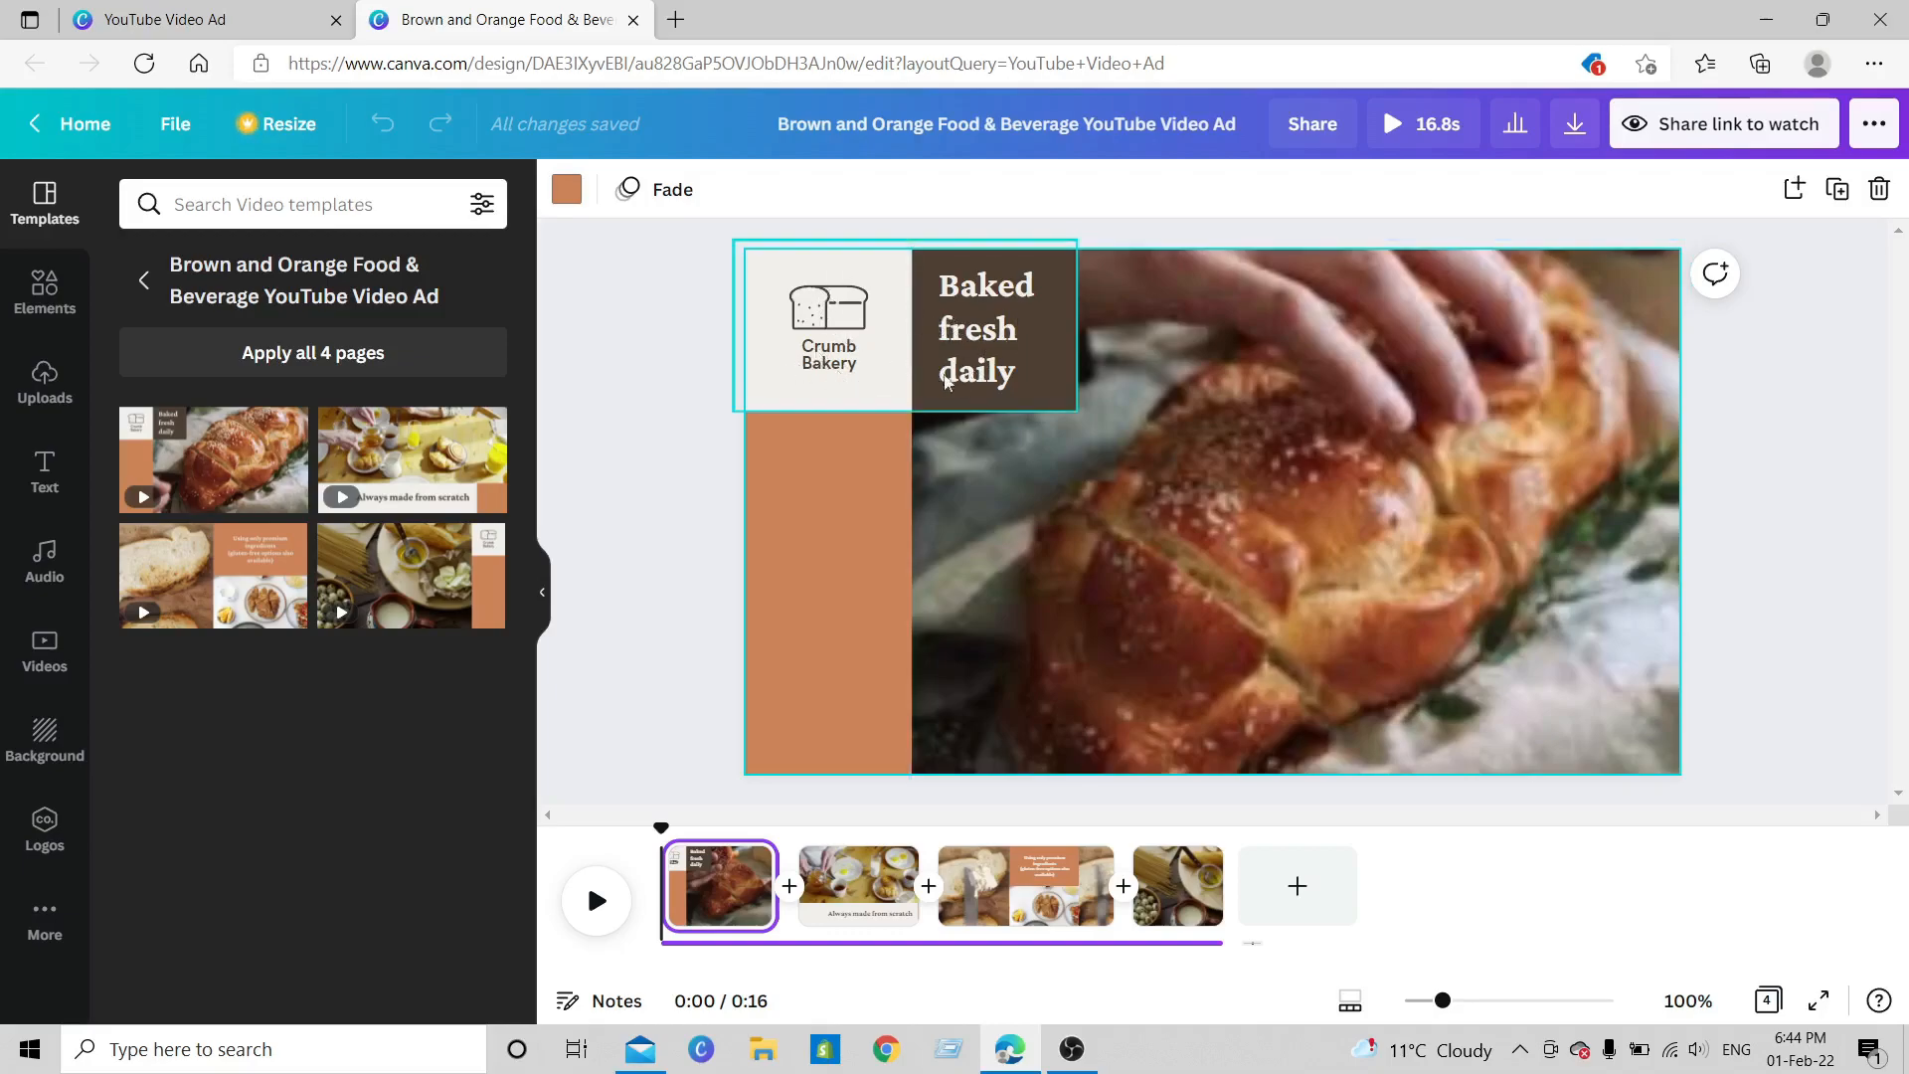
- Delete the Crumb Bakery logo block and the "Baked fresh daily" title block from the first page
drag(879, 336, 885, 336)
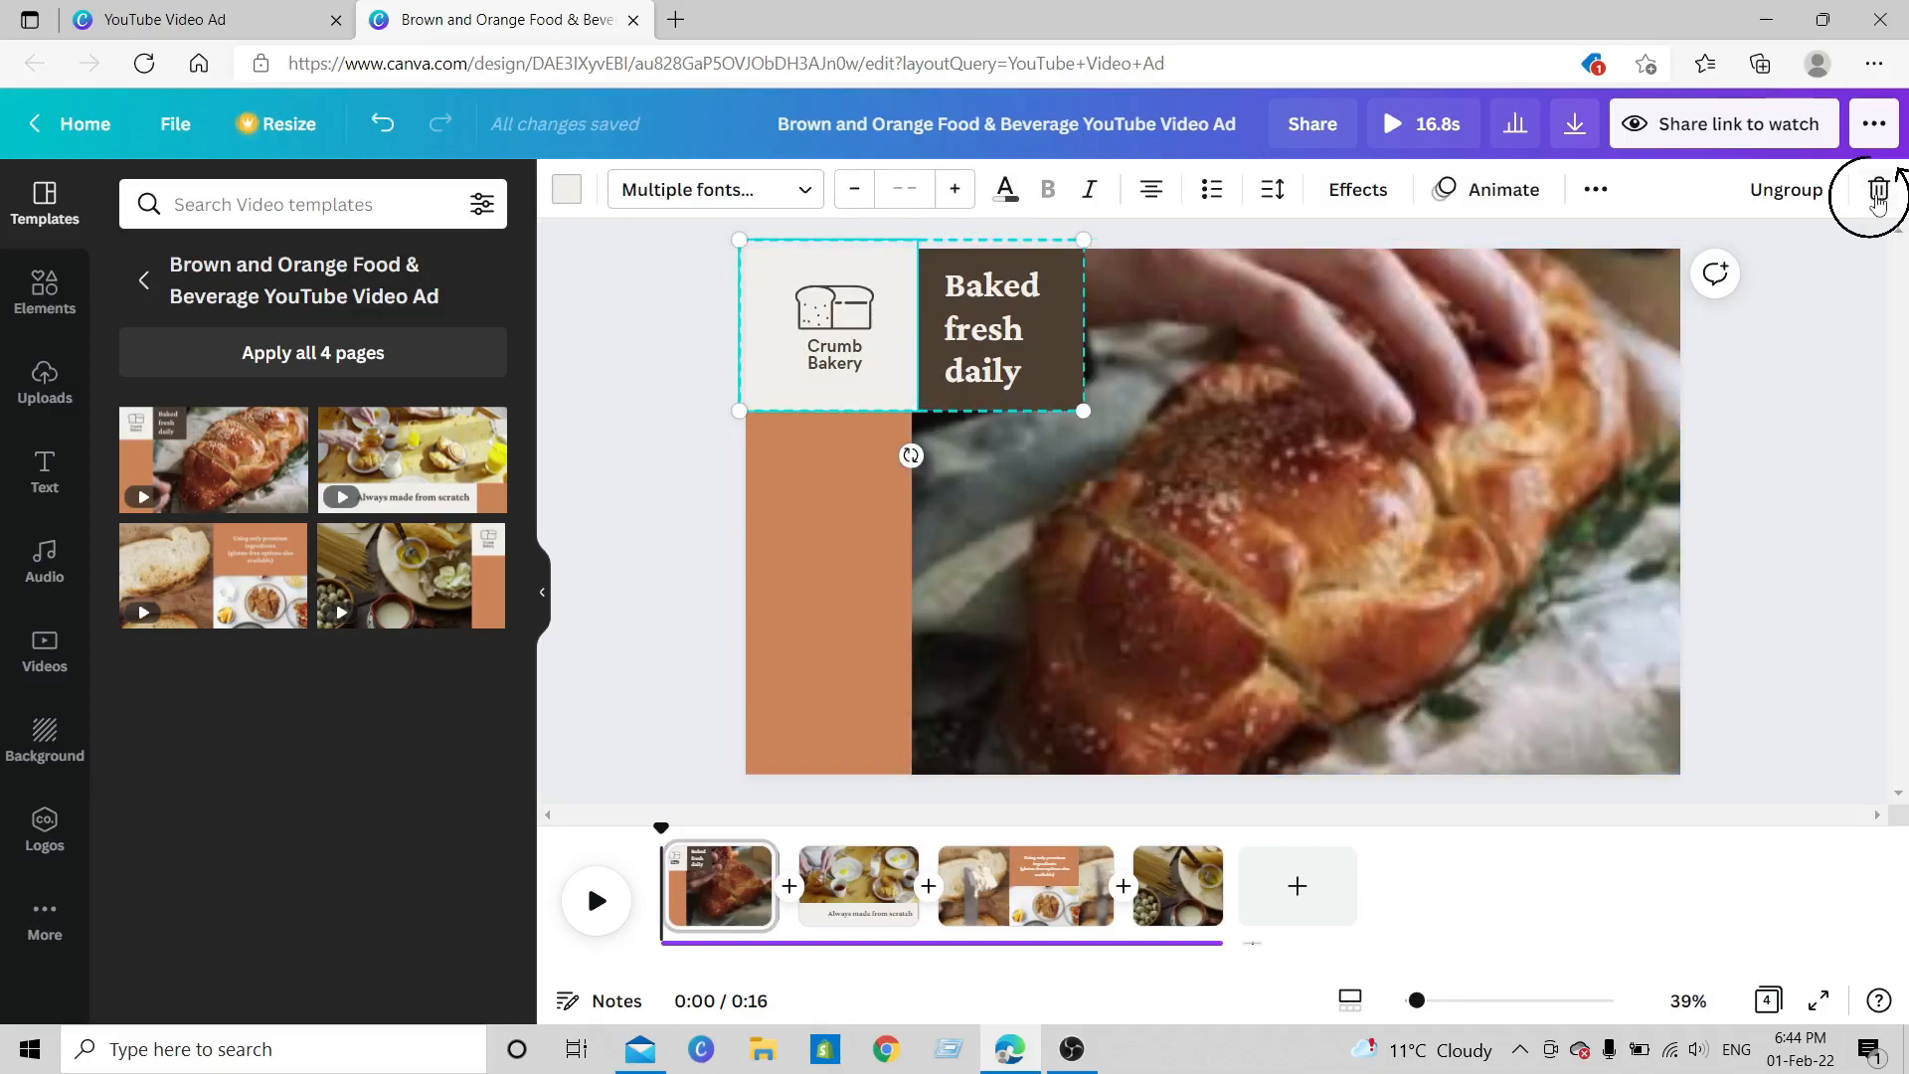
click(1875, 194)
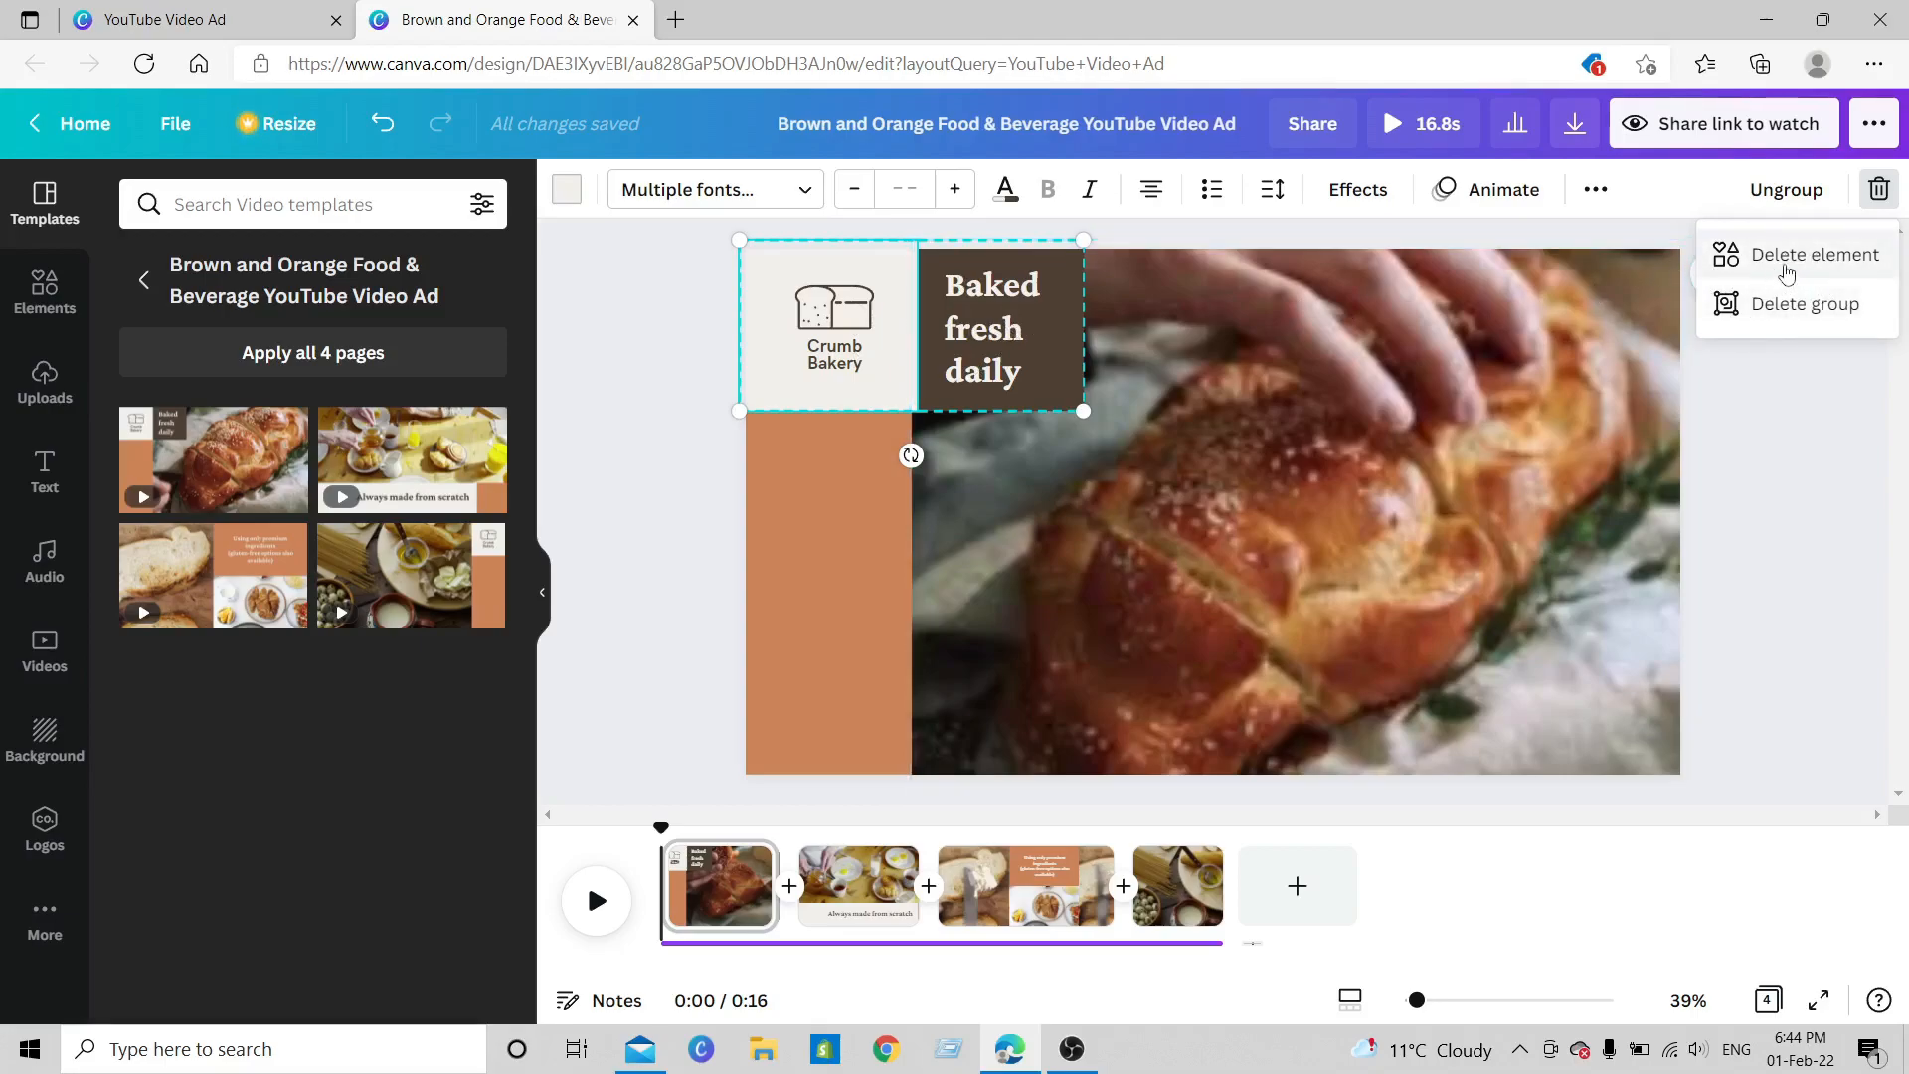
click(1719, 255)
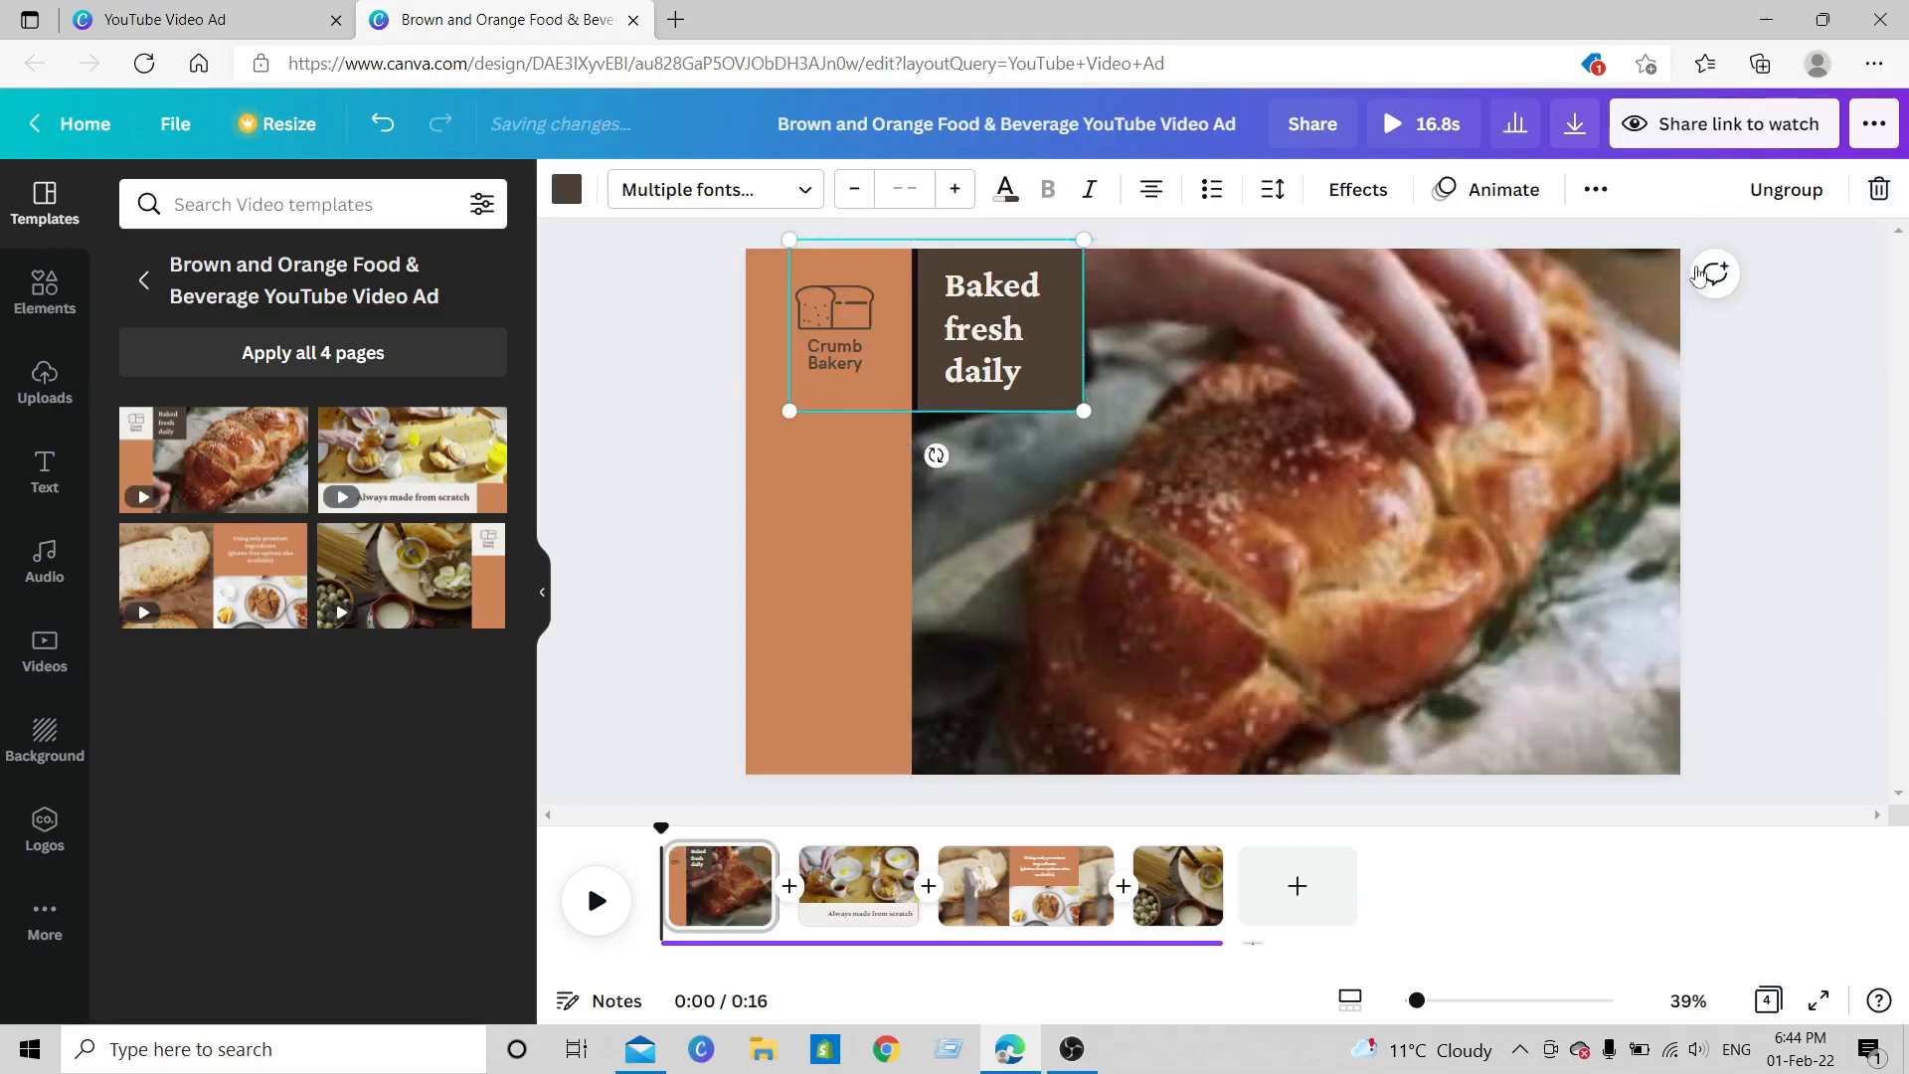
click(1007, 328)
click(1878, 190)
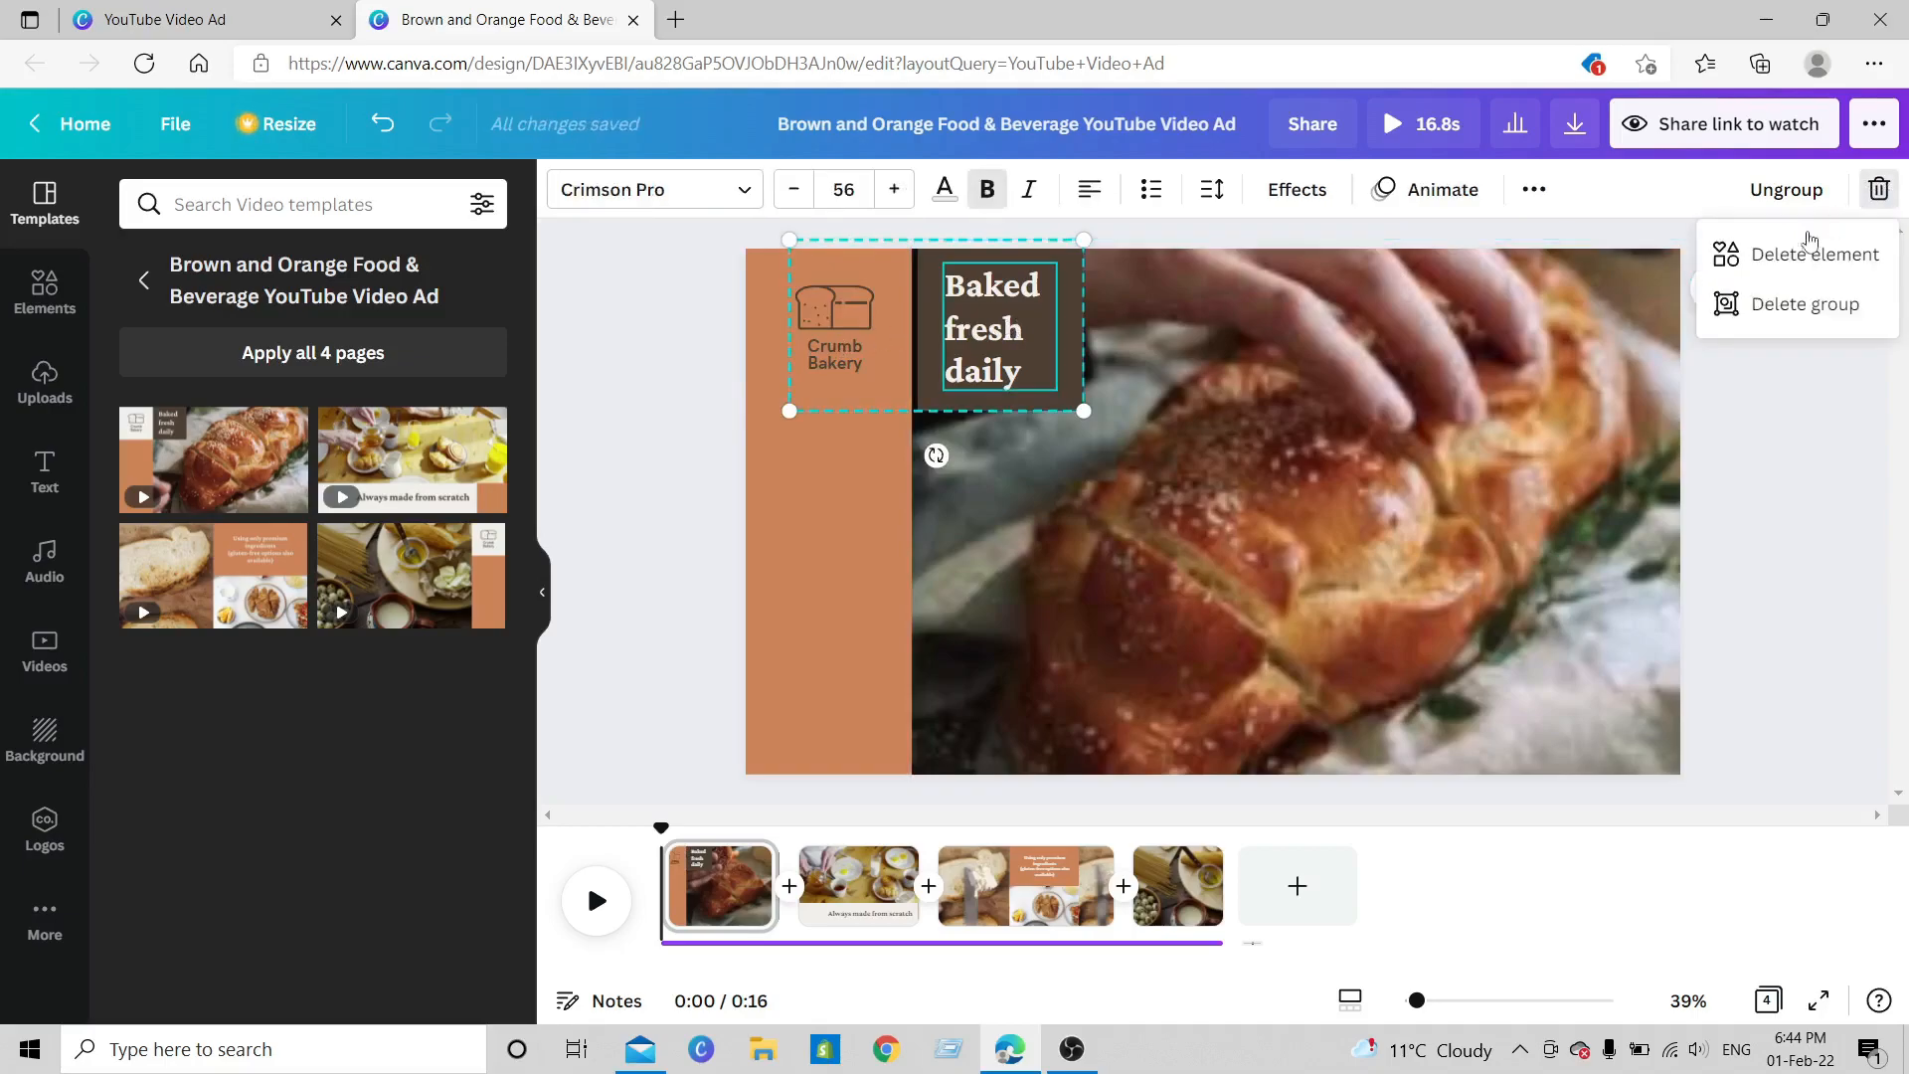
click(1775, 255)
click(973, 478)
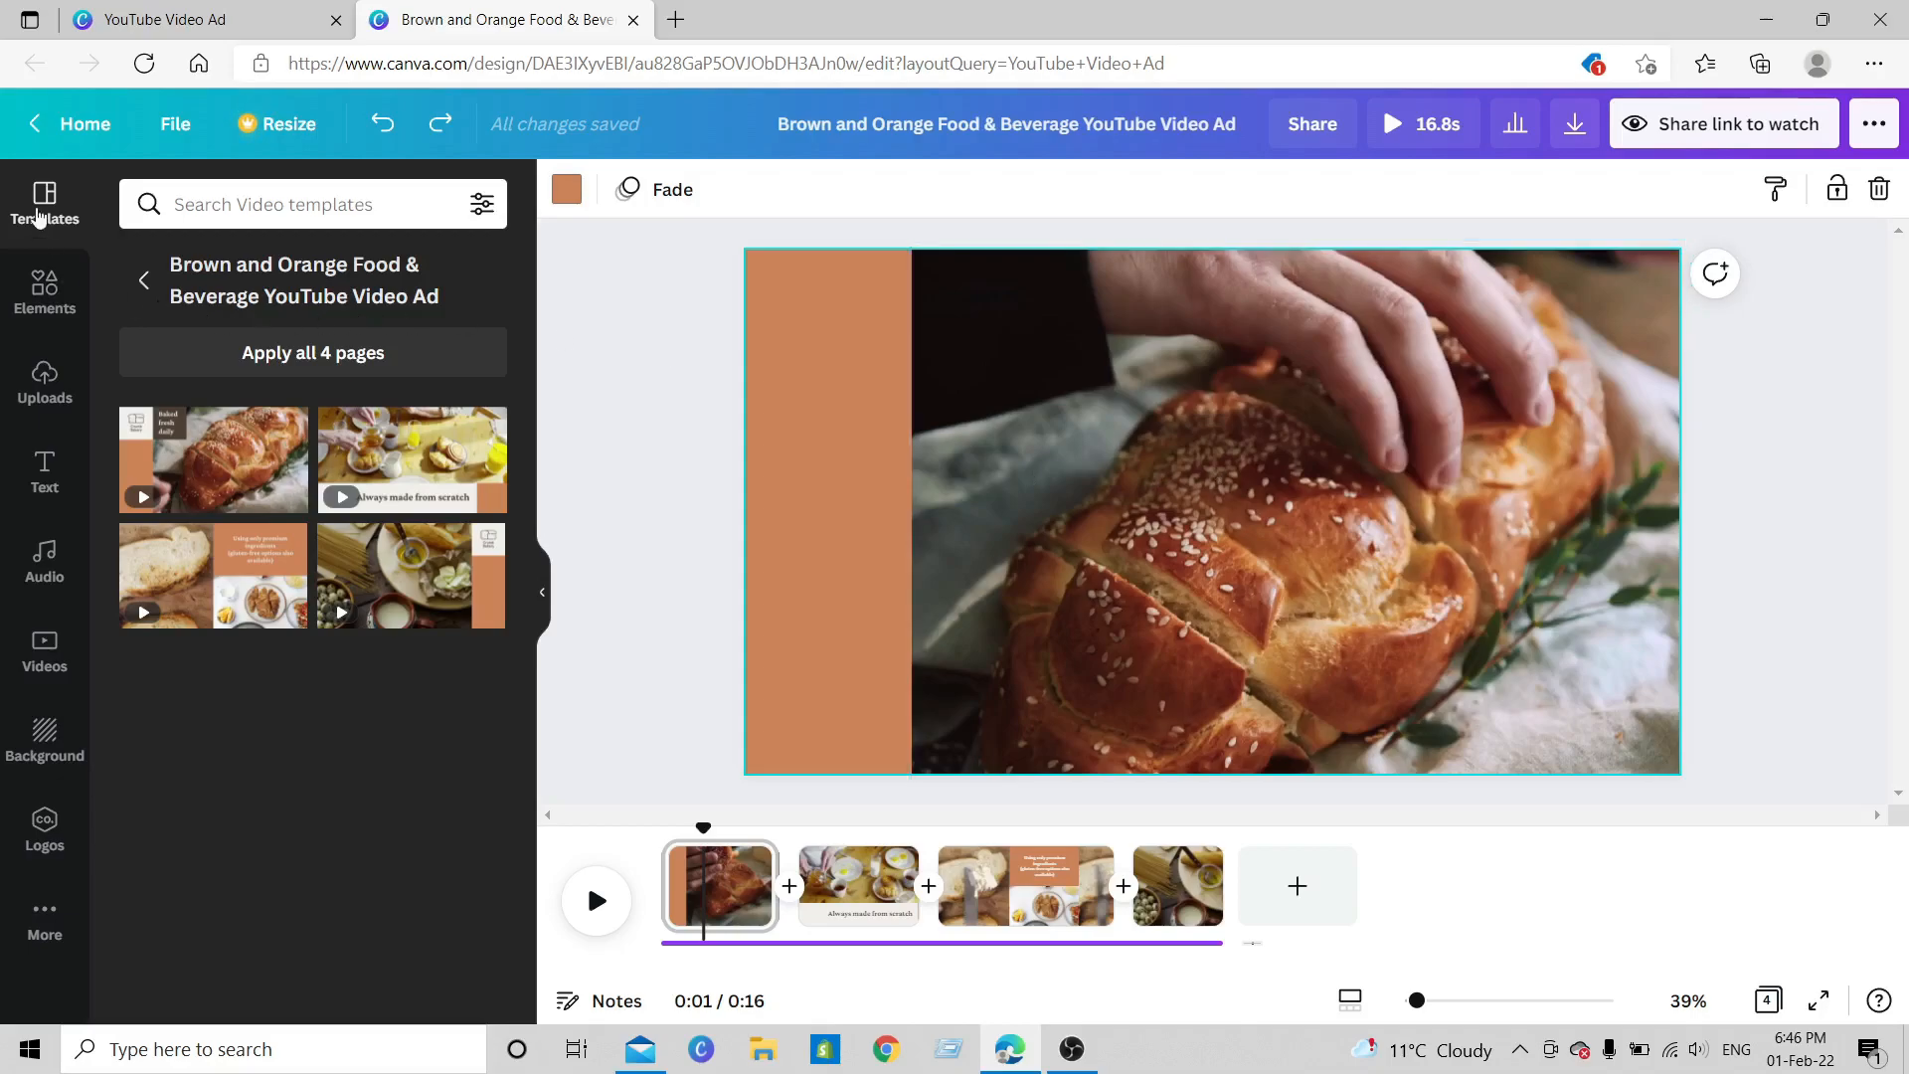
- Search the elements for "frame", add the circular frame and place it in the page's upper-left area, overlapping the brown band
click(46, 290)
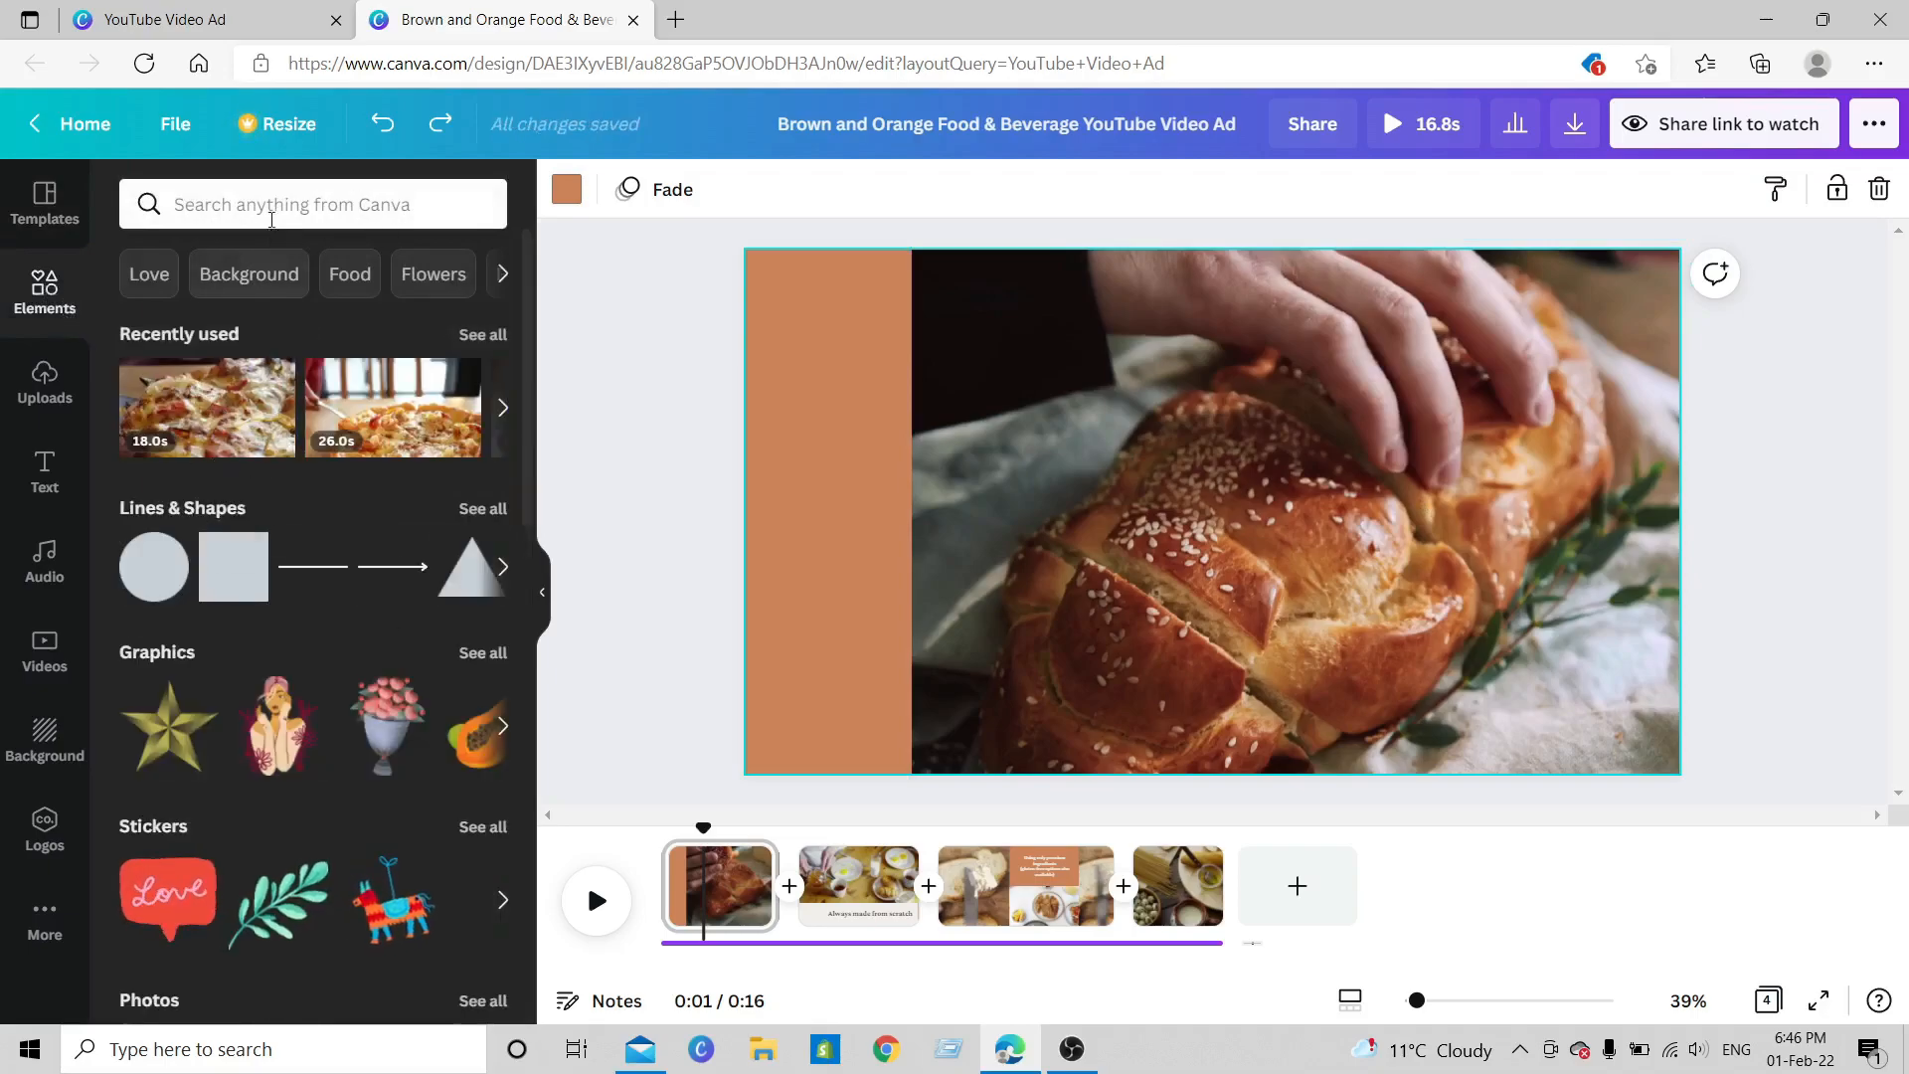
click(266, 204)
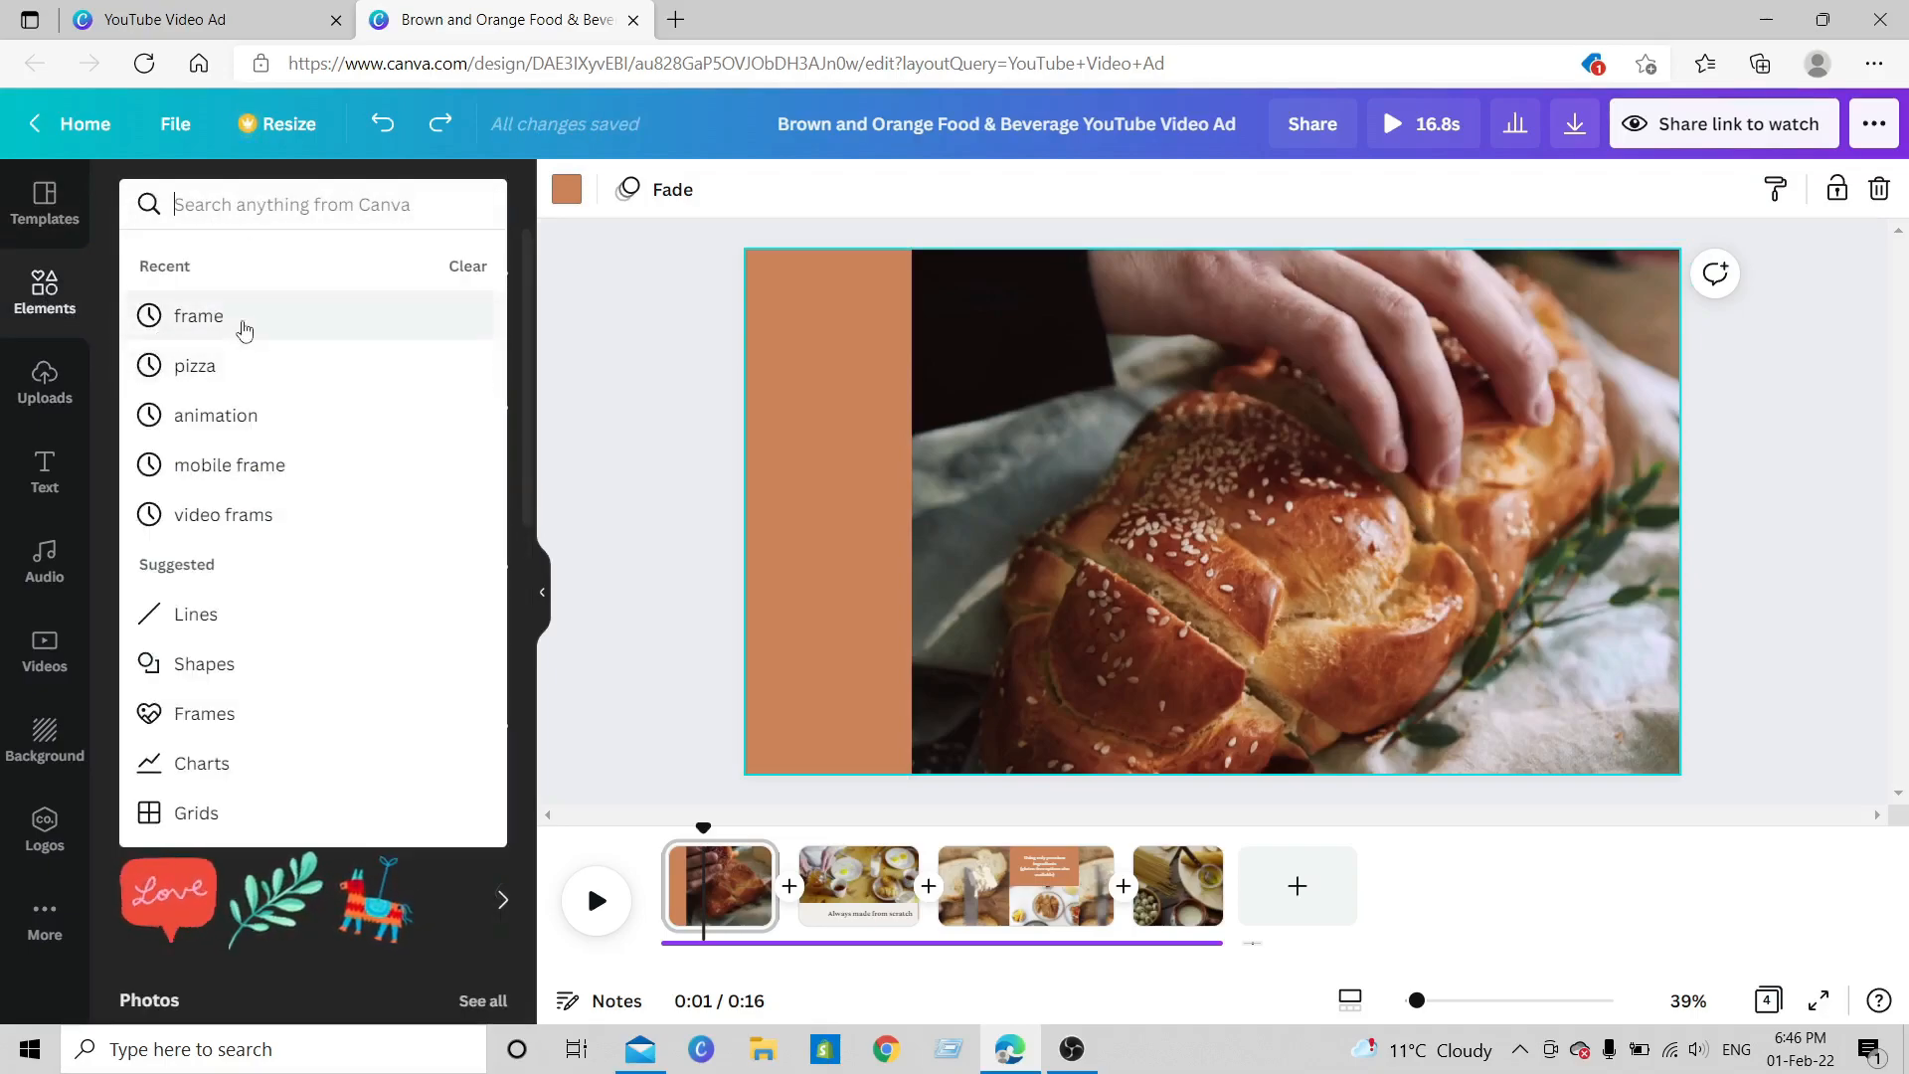
click(242, 318)
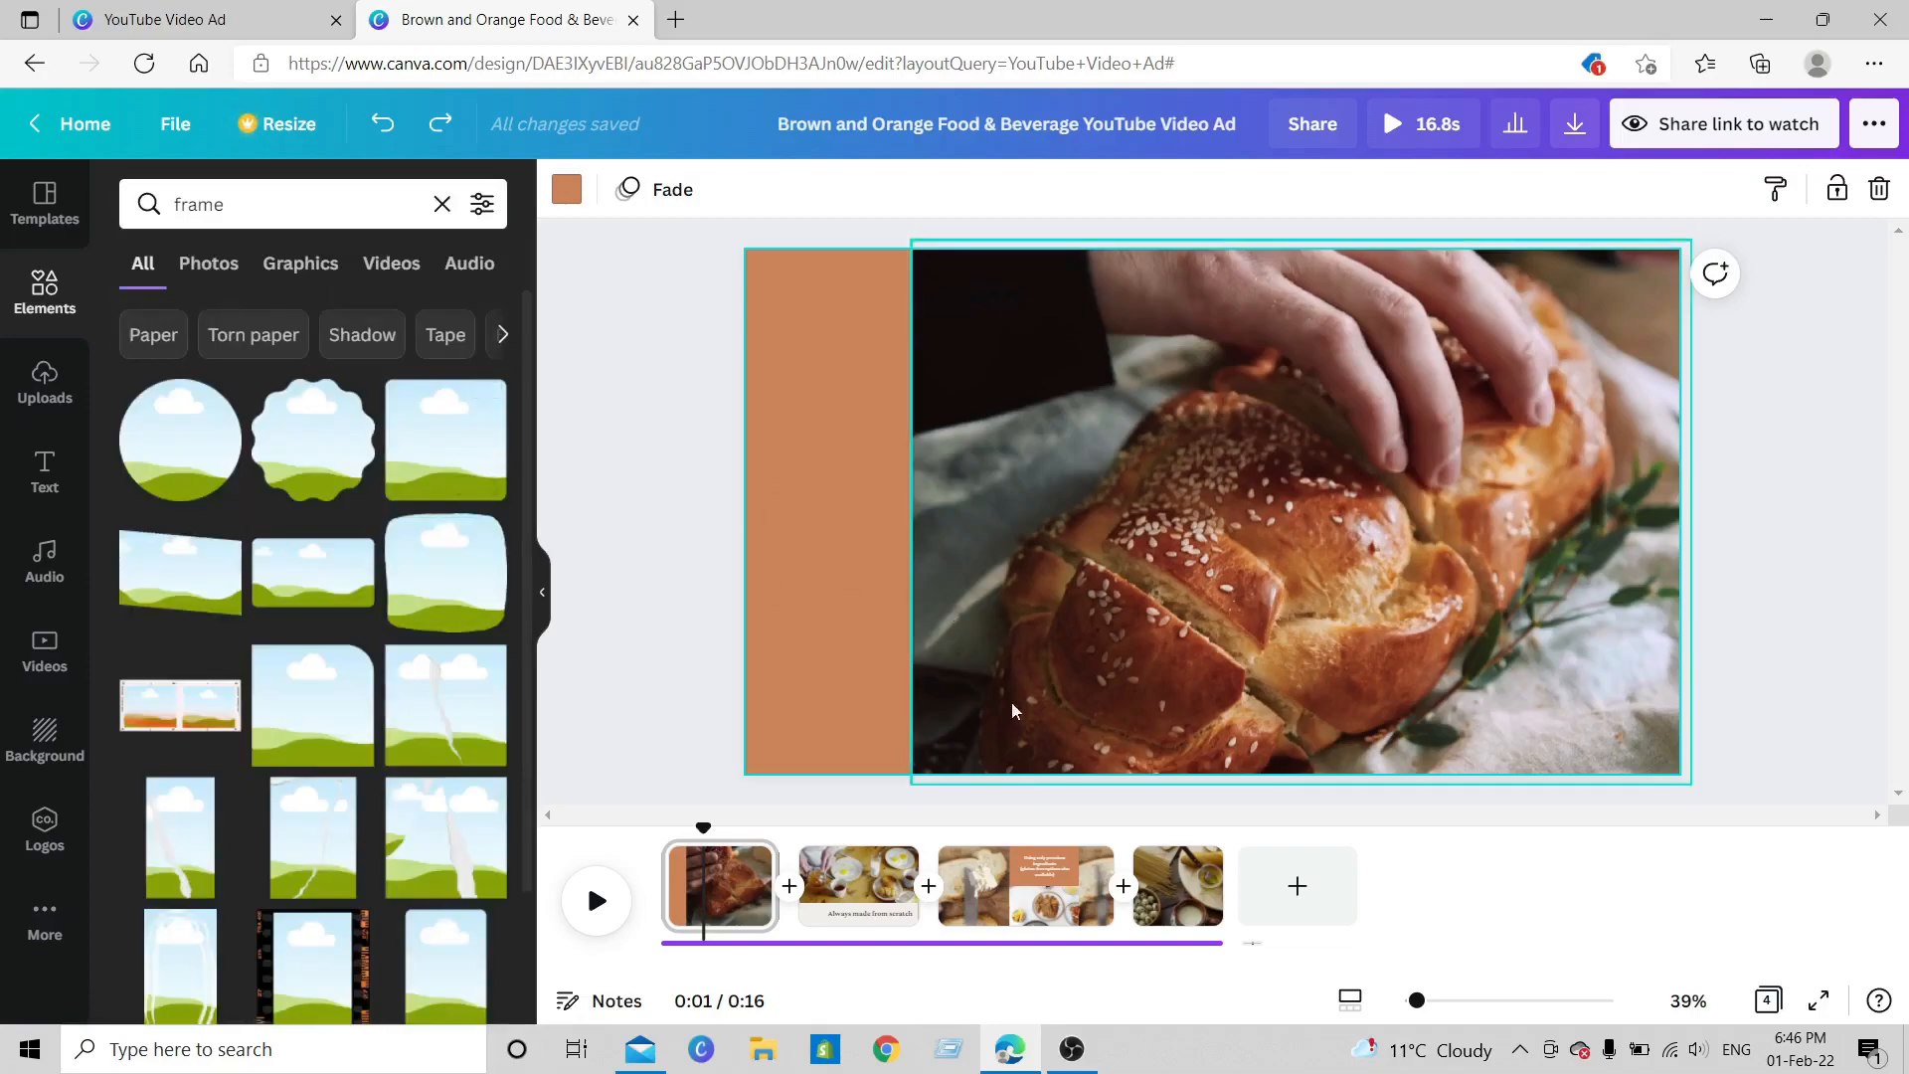
click(189, 444)
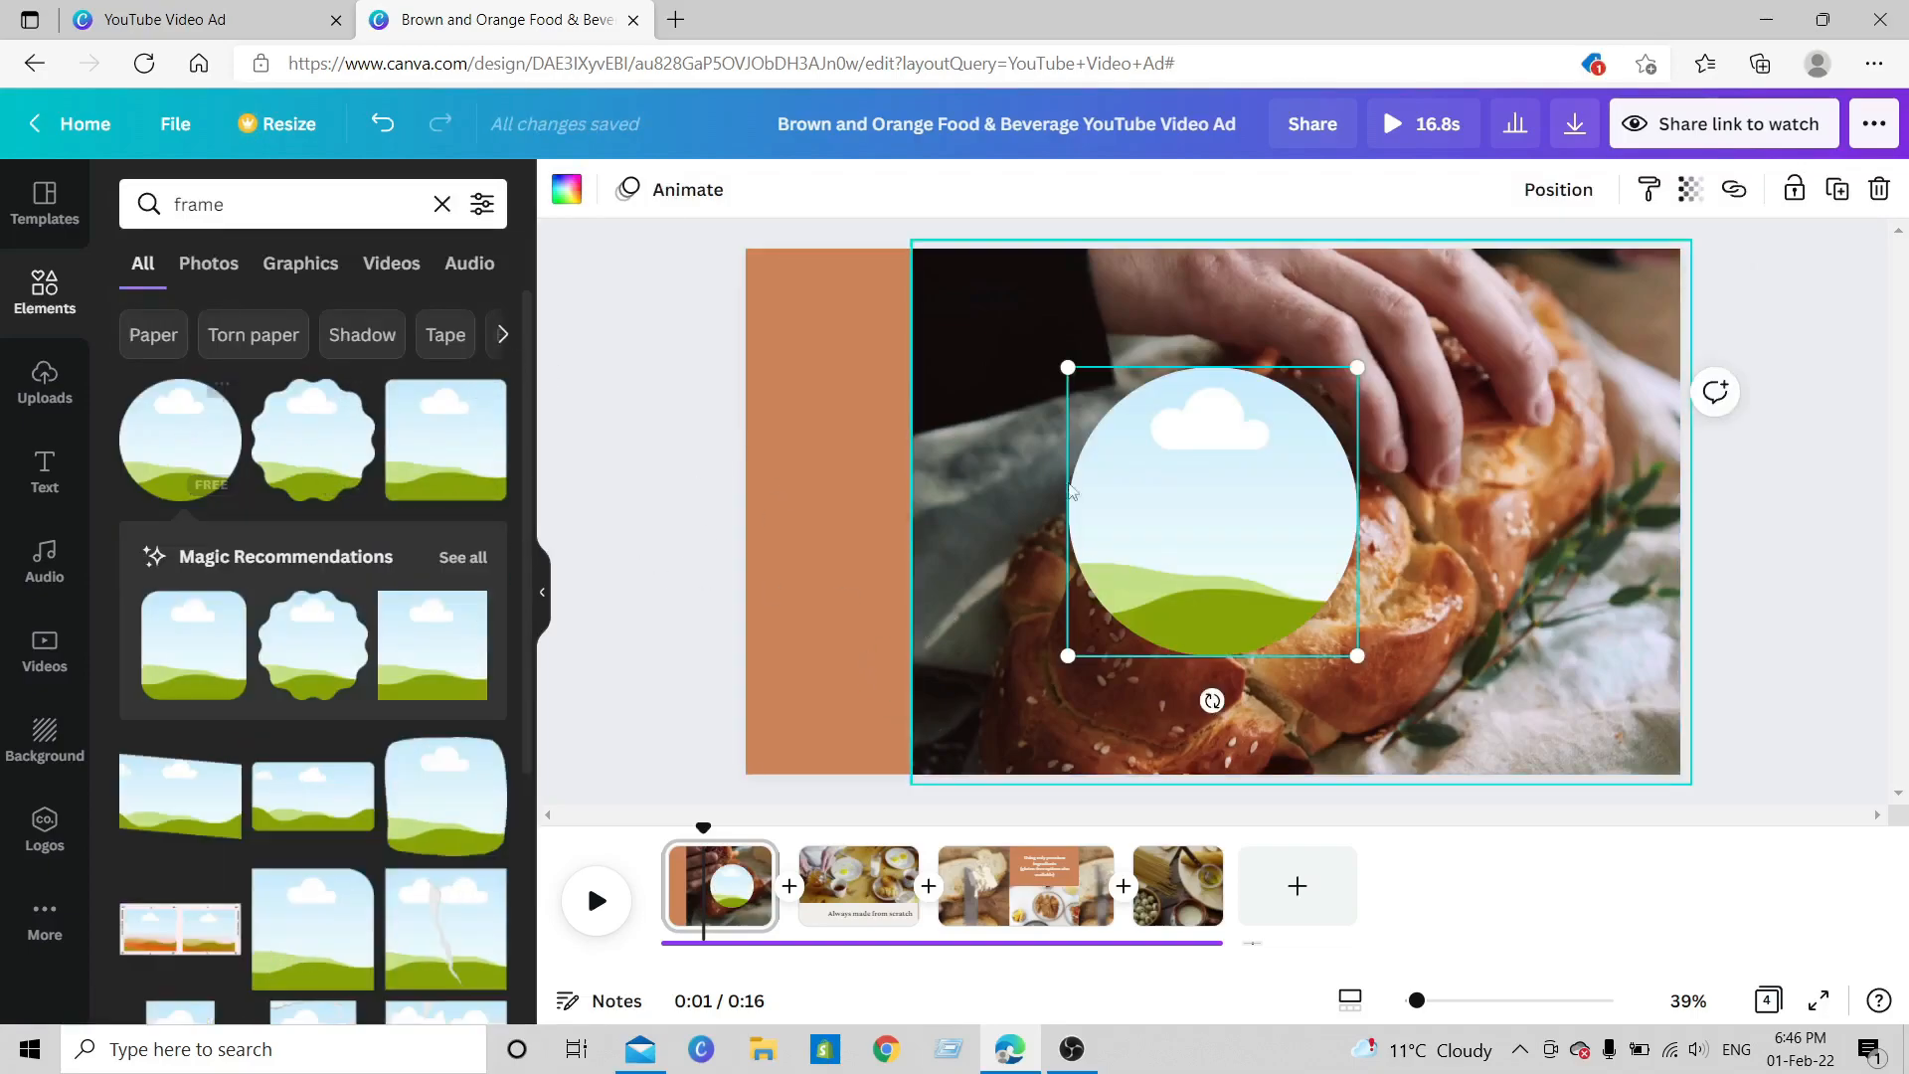
drag(1282, 503, 968, 397)
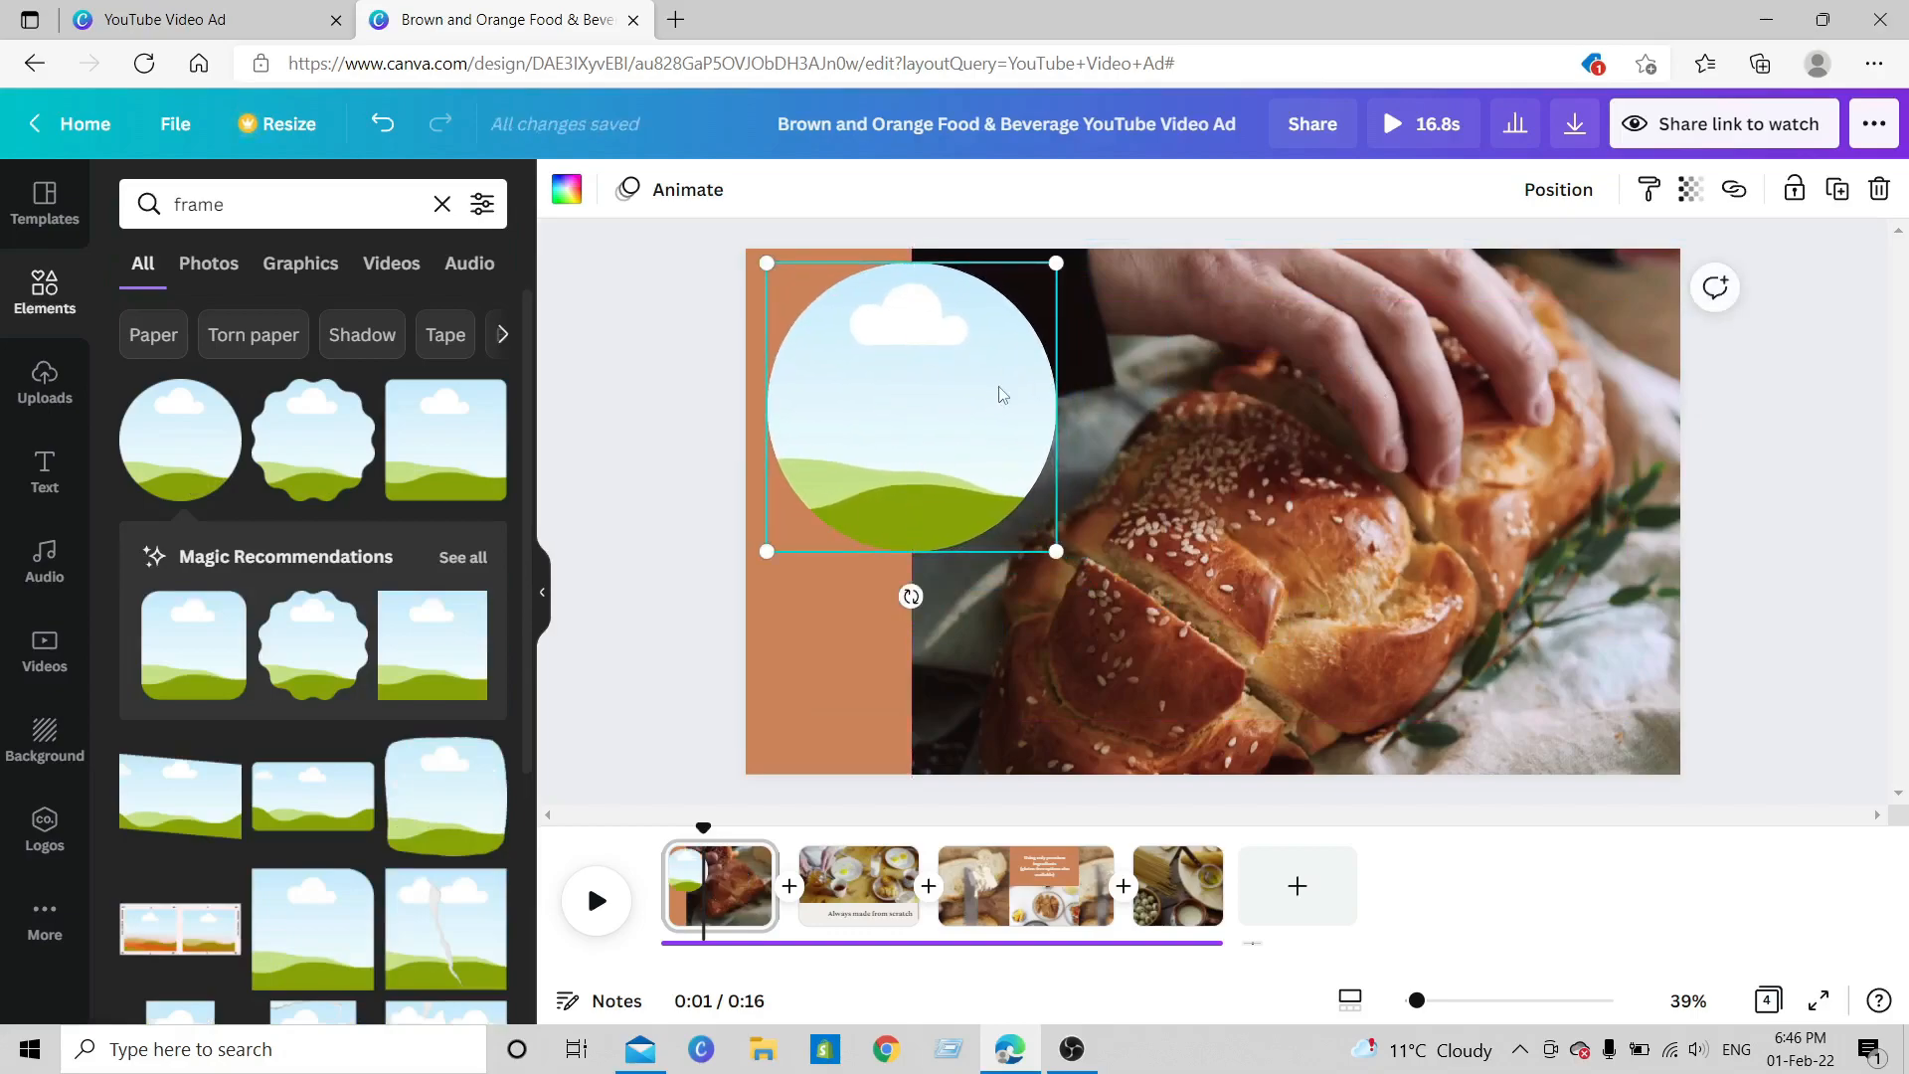
- Add body text reading "Just Eat" and "Pizzaria" inside the circular frame
click(44, 469)
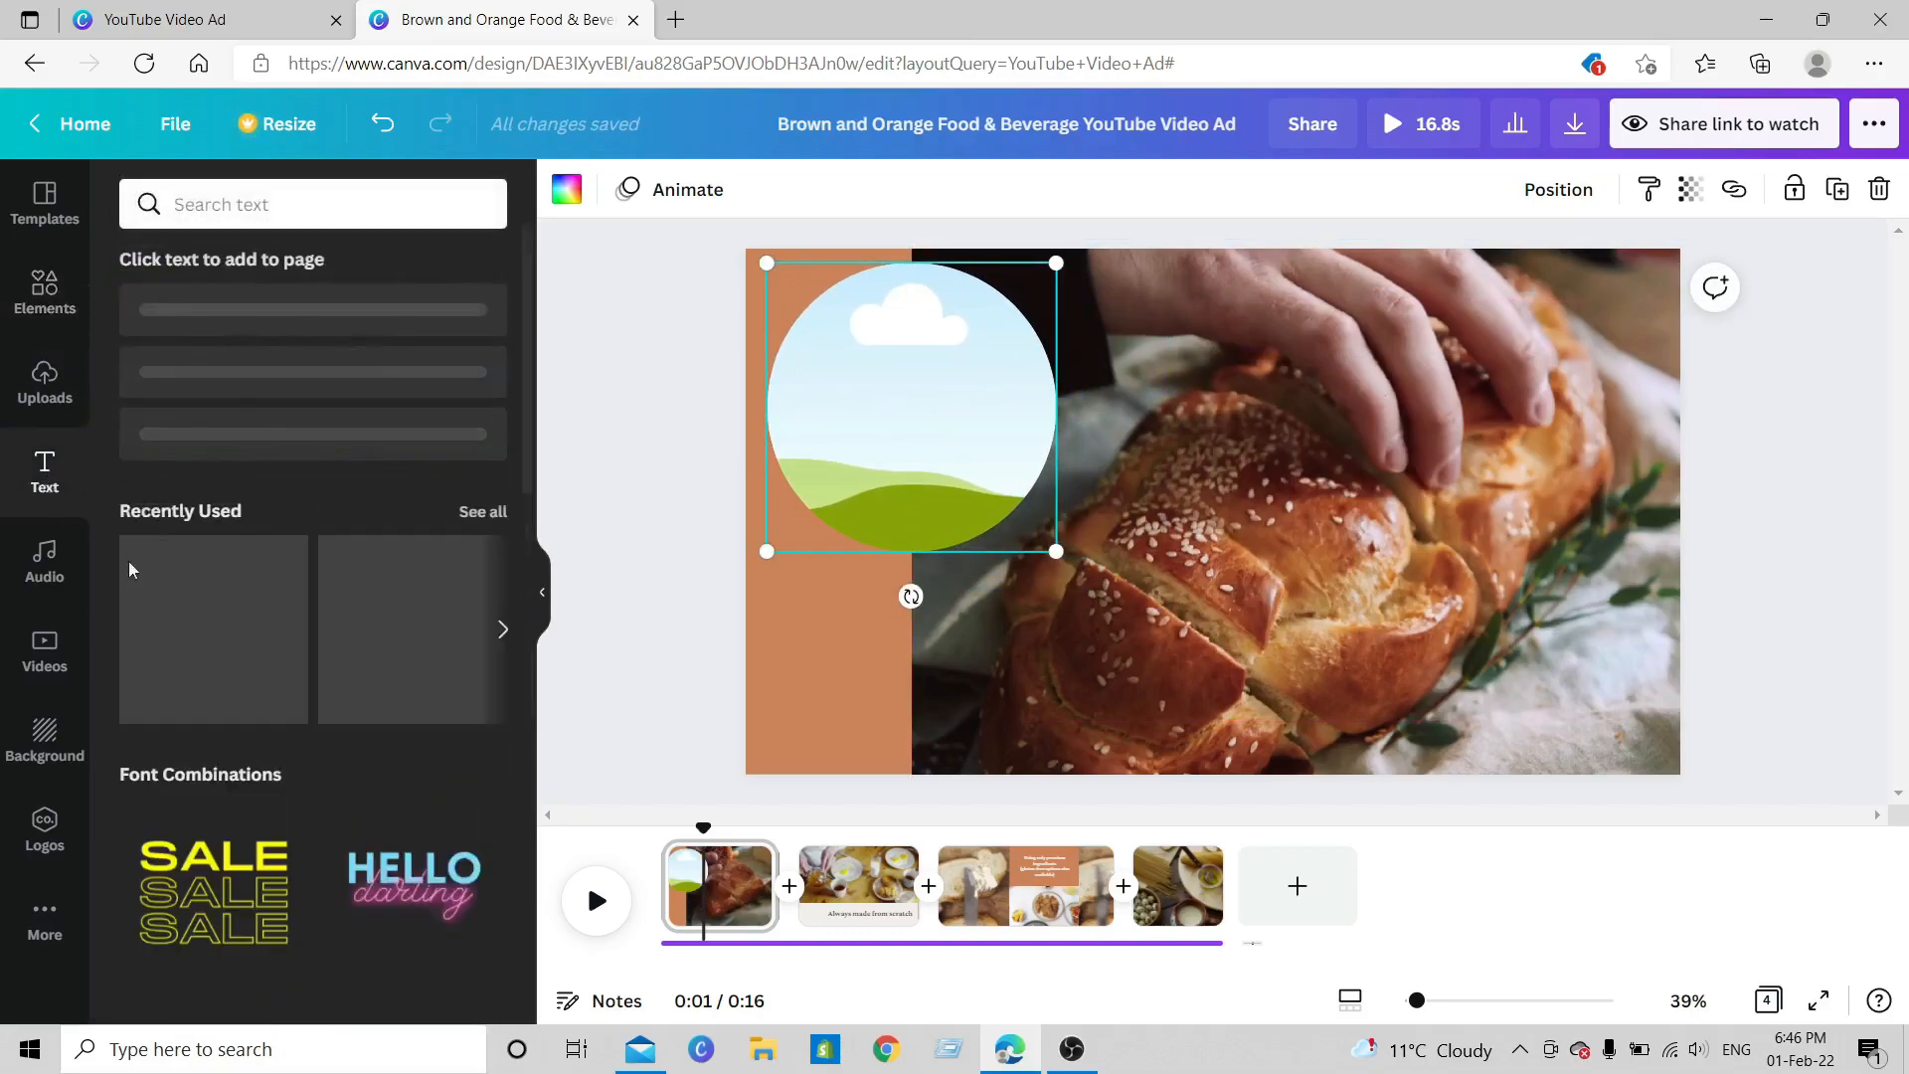
click(213, 494)
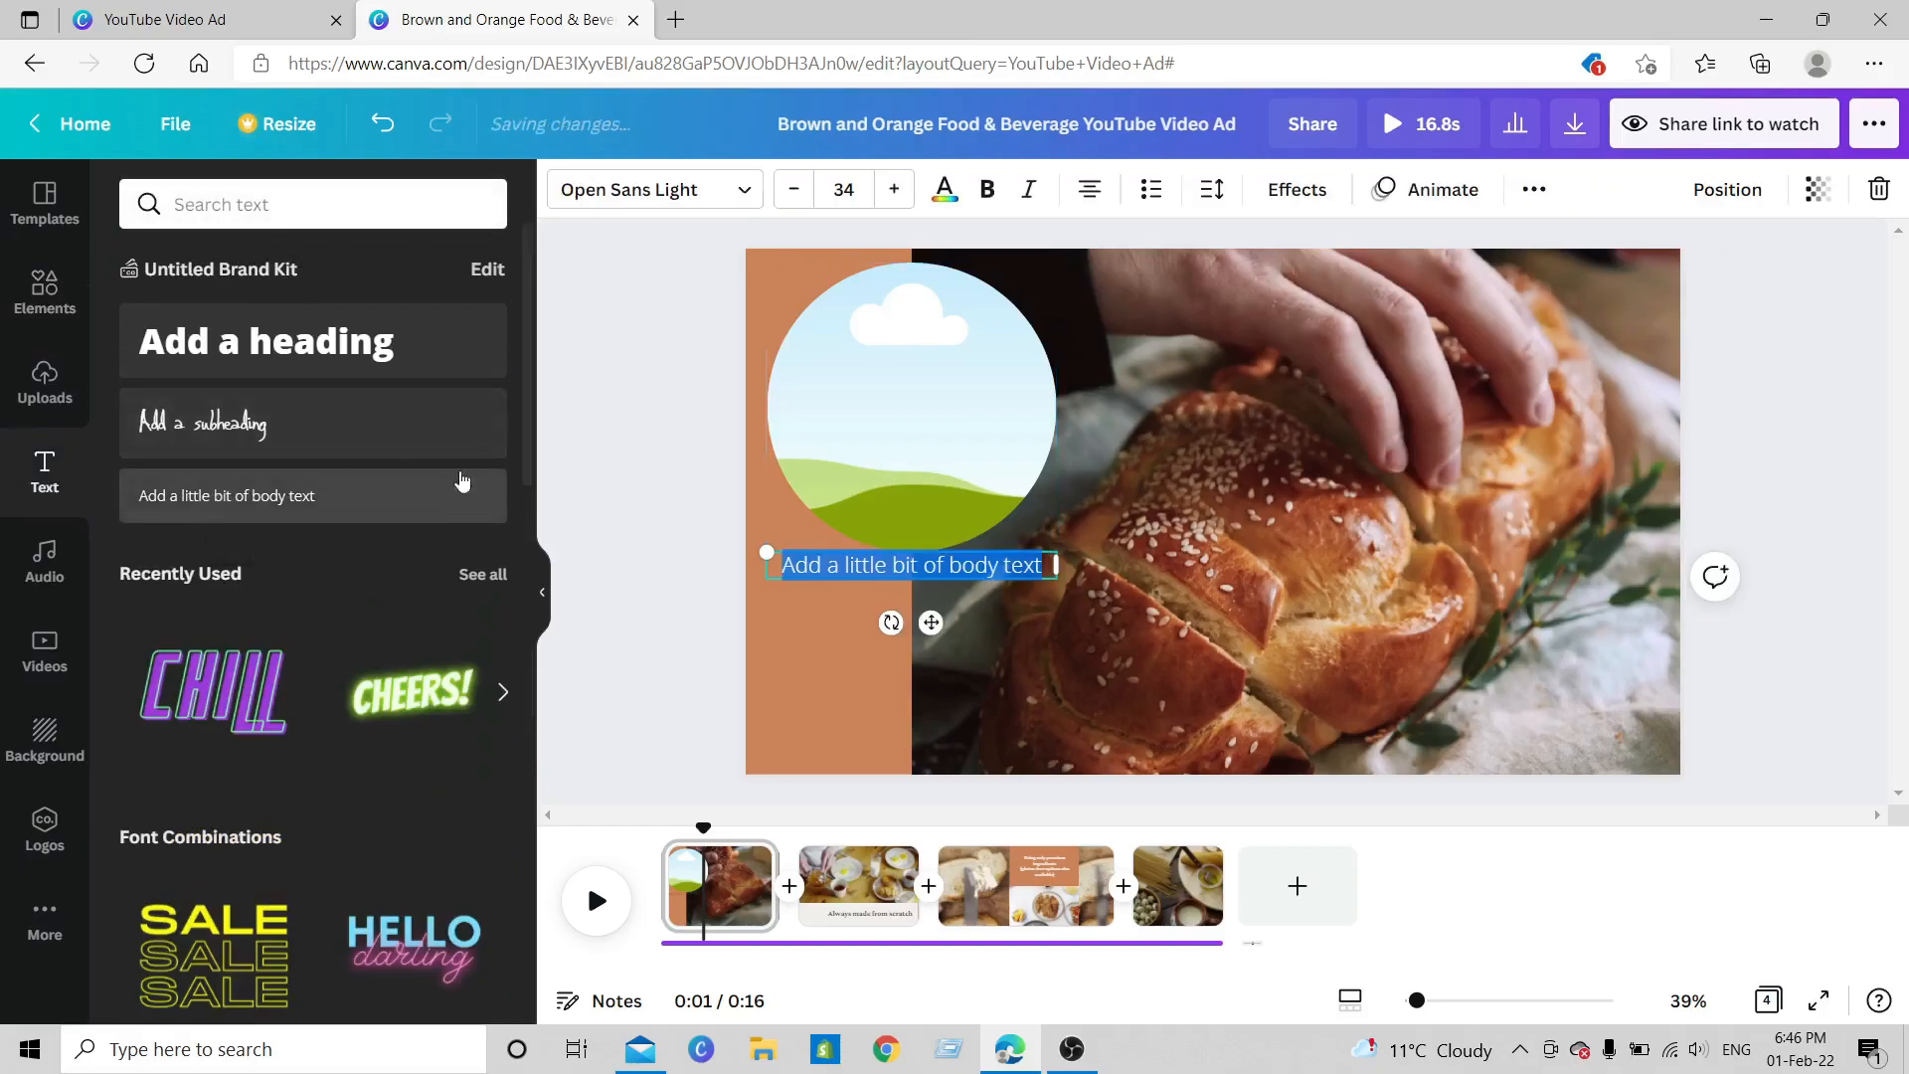
drag(930, 621, 923, 464)
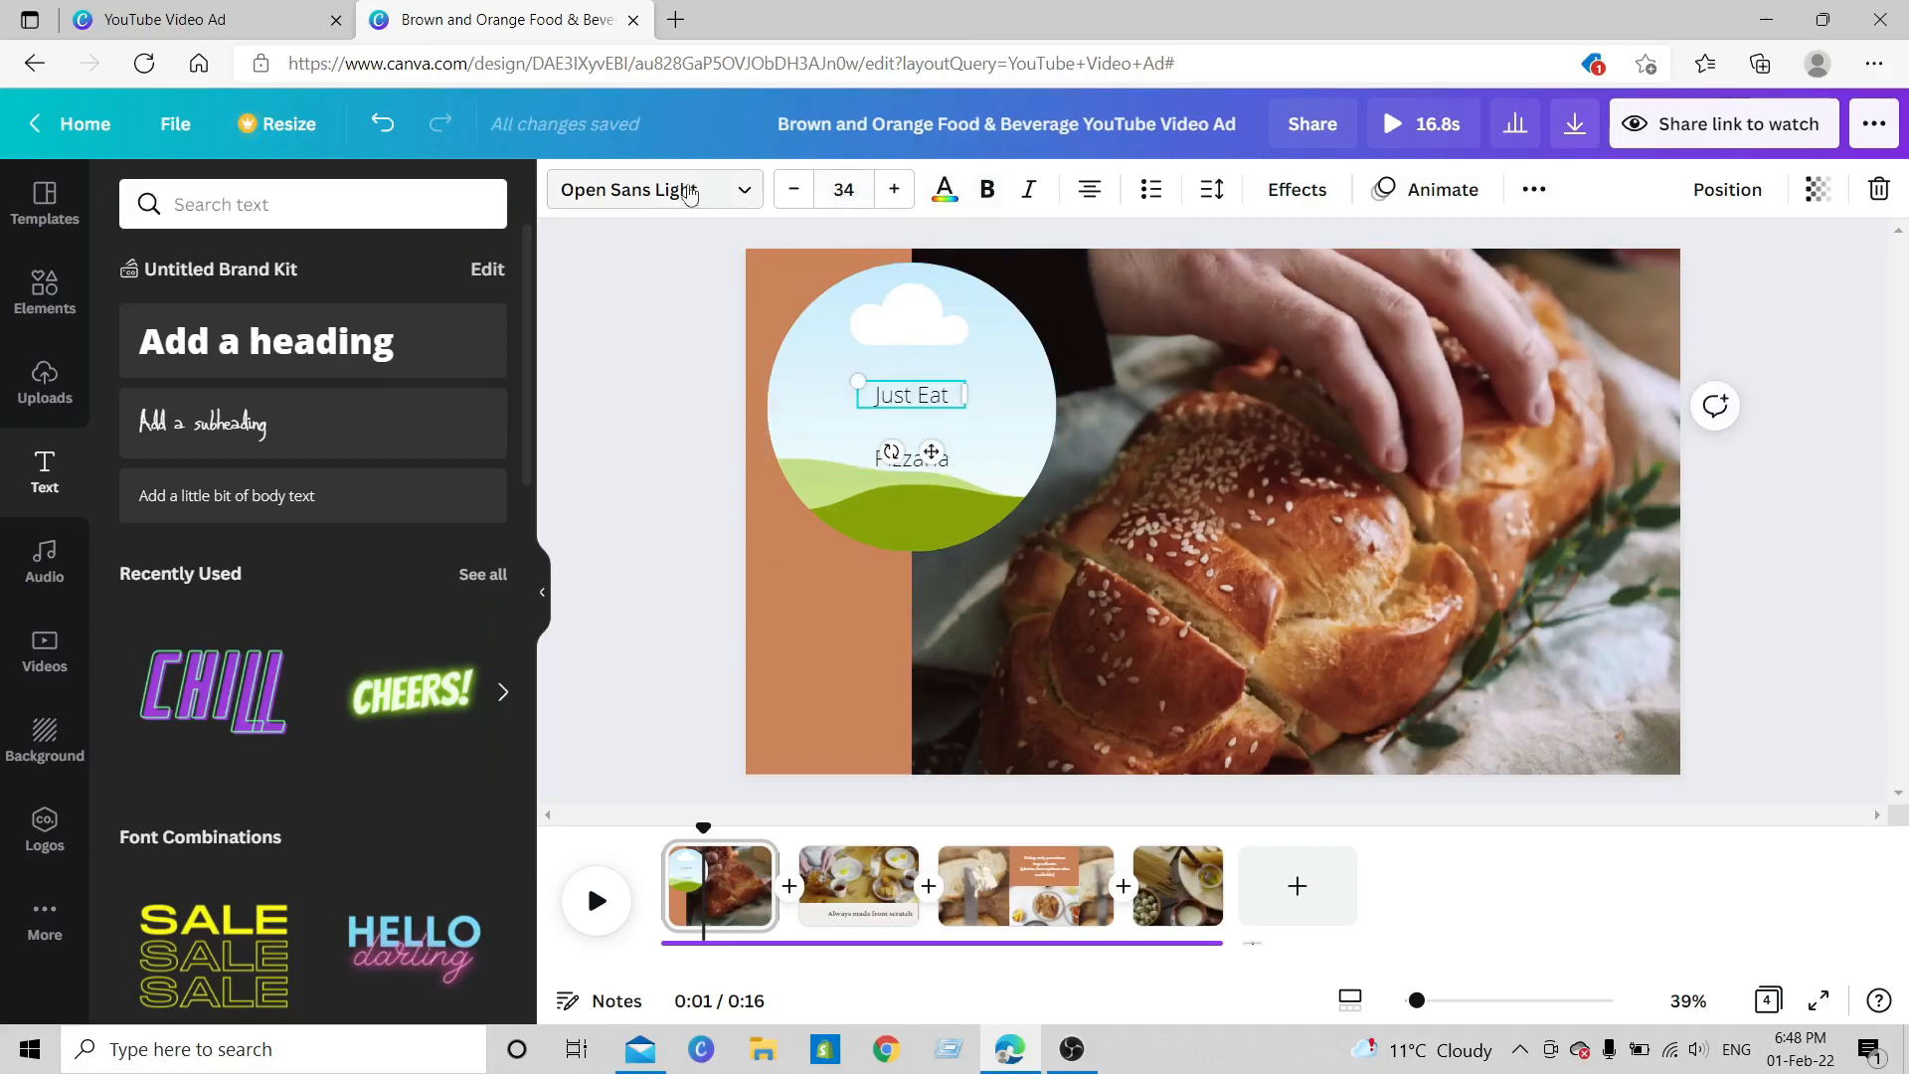
- Change the "Just Eat" text to Nexa Script and apply a handwritten script font to "Pizzaria"
click(682, 189)
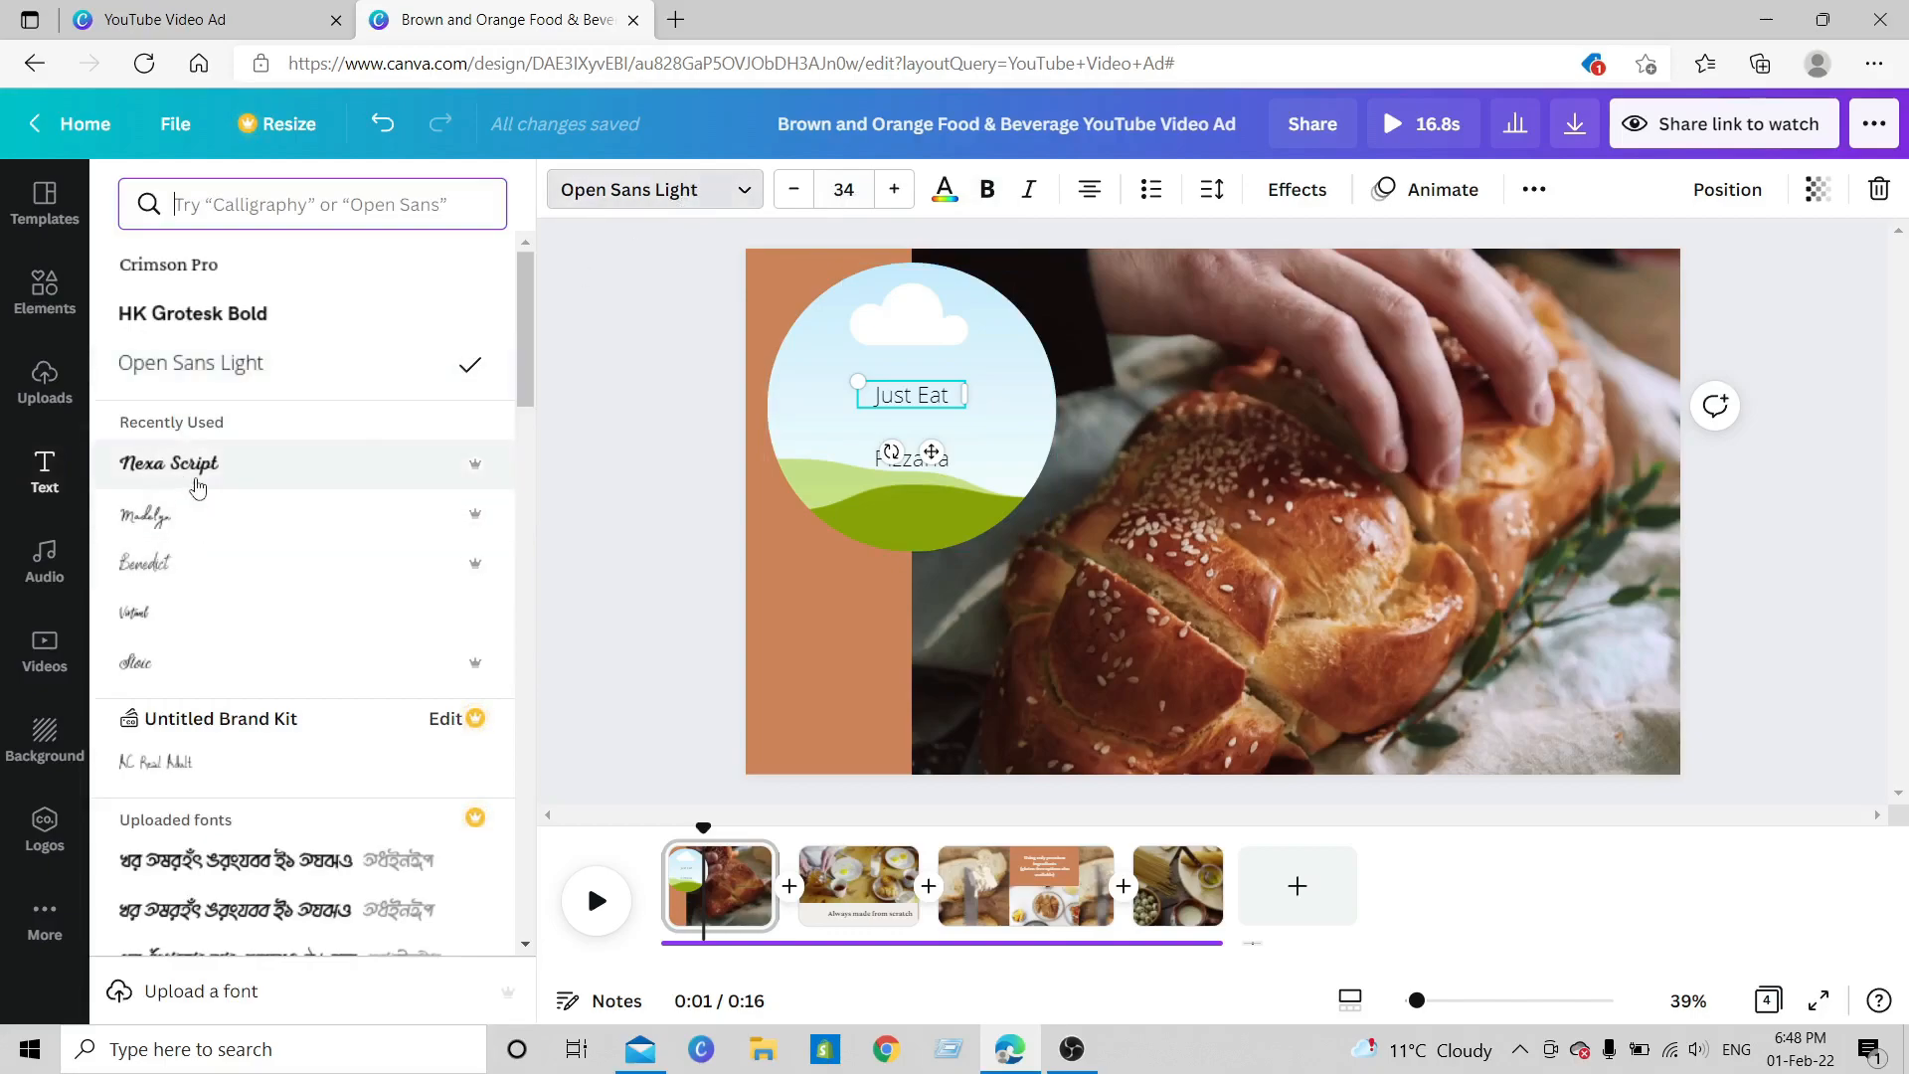
click(210, 480)
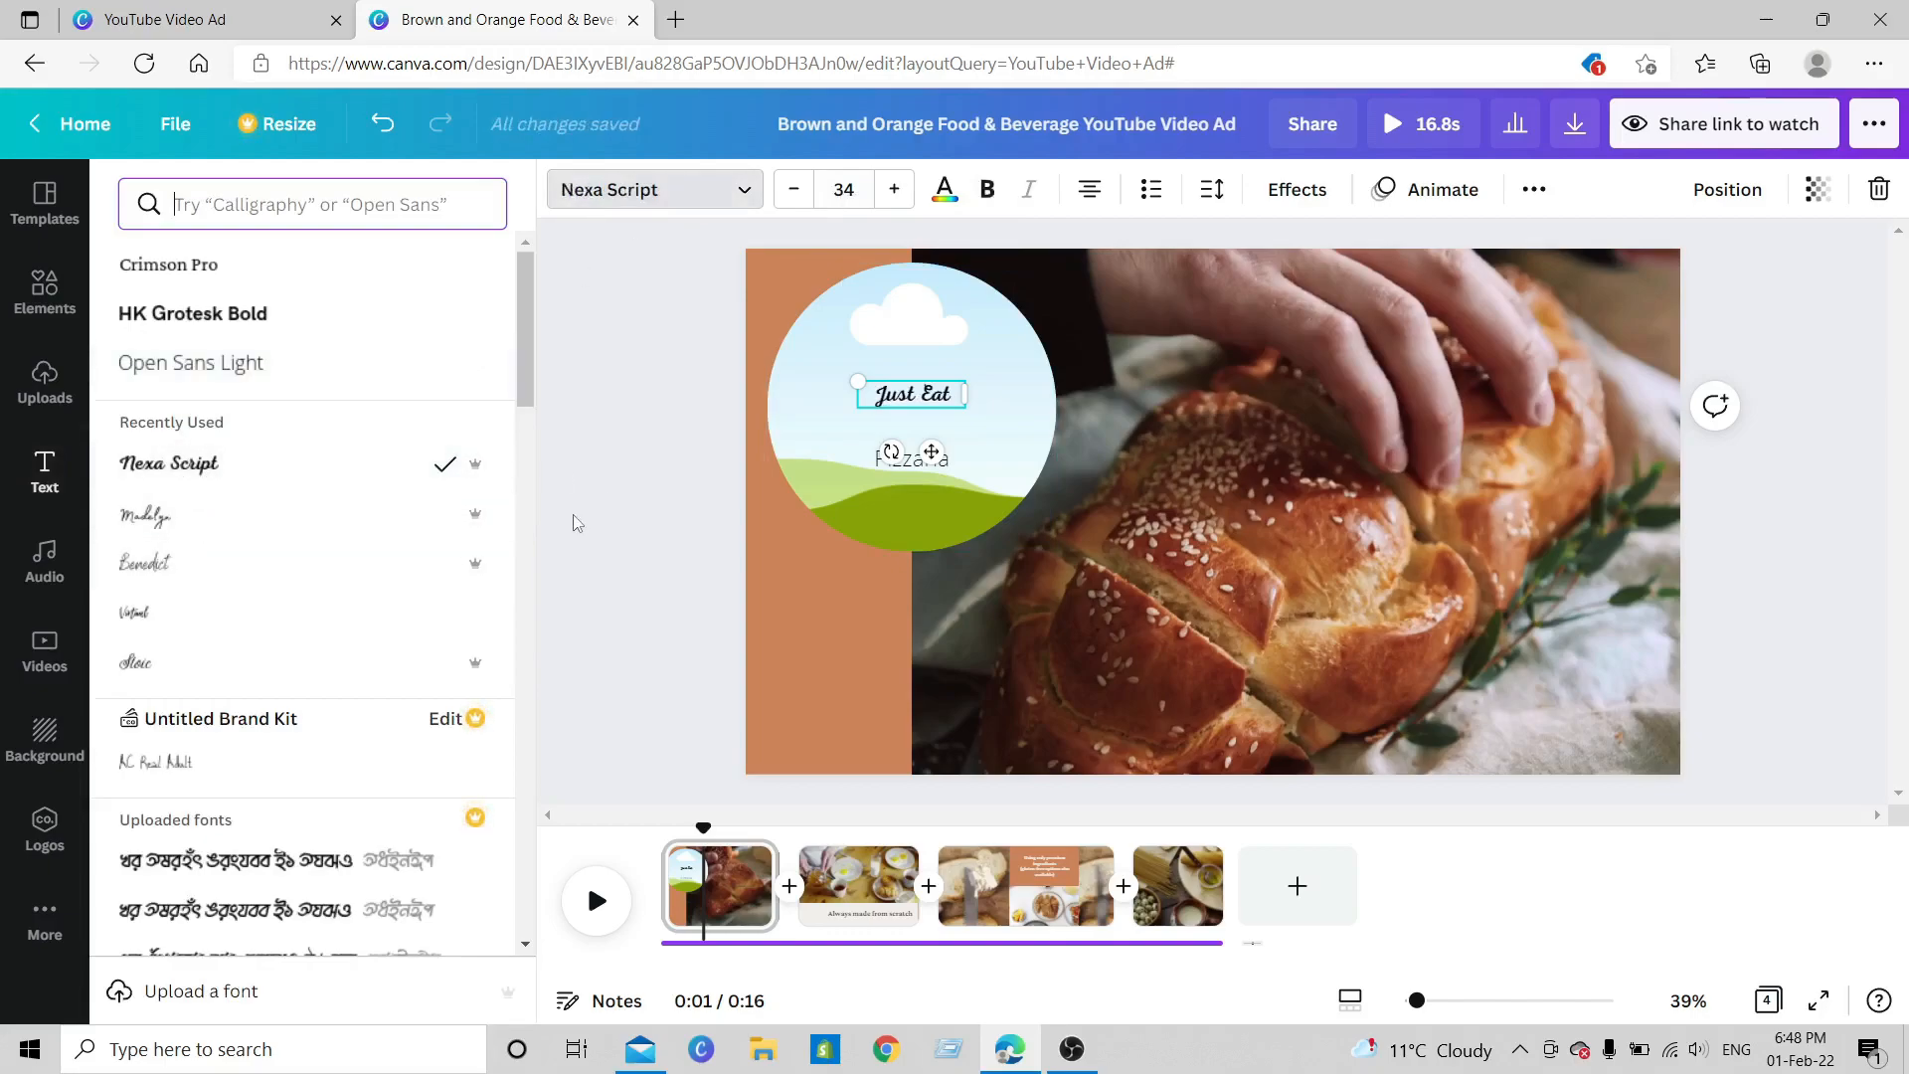
click(912, 458)
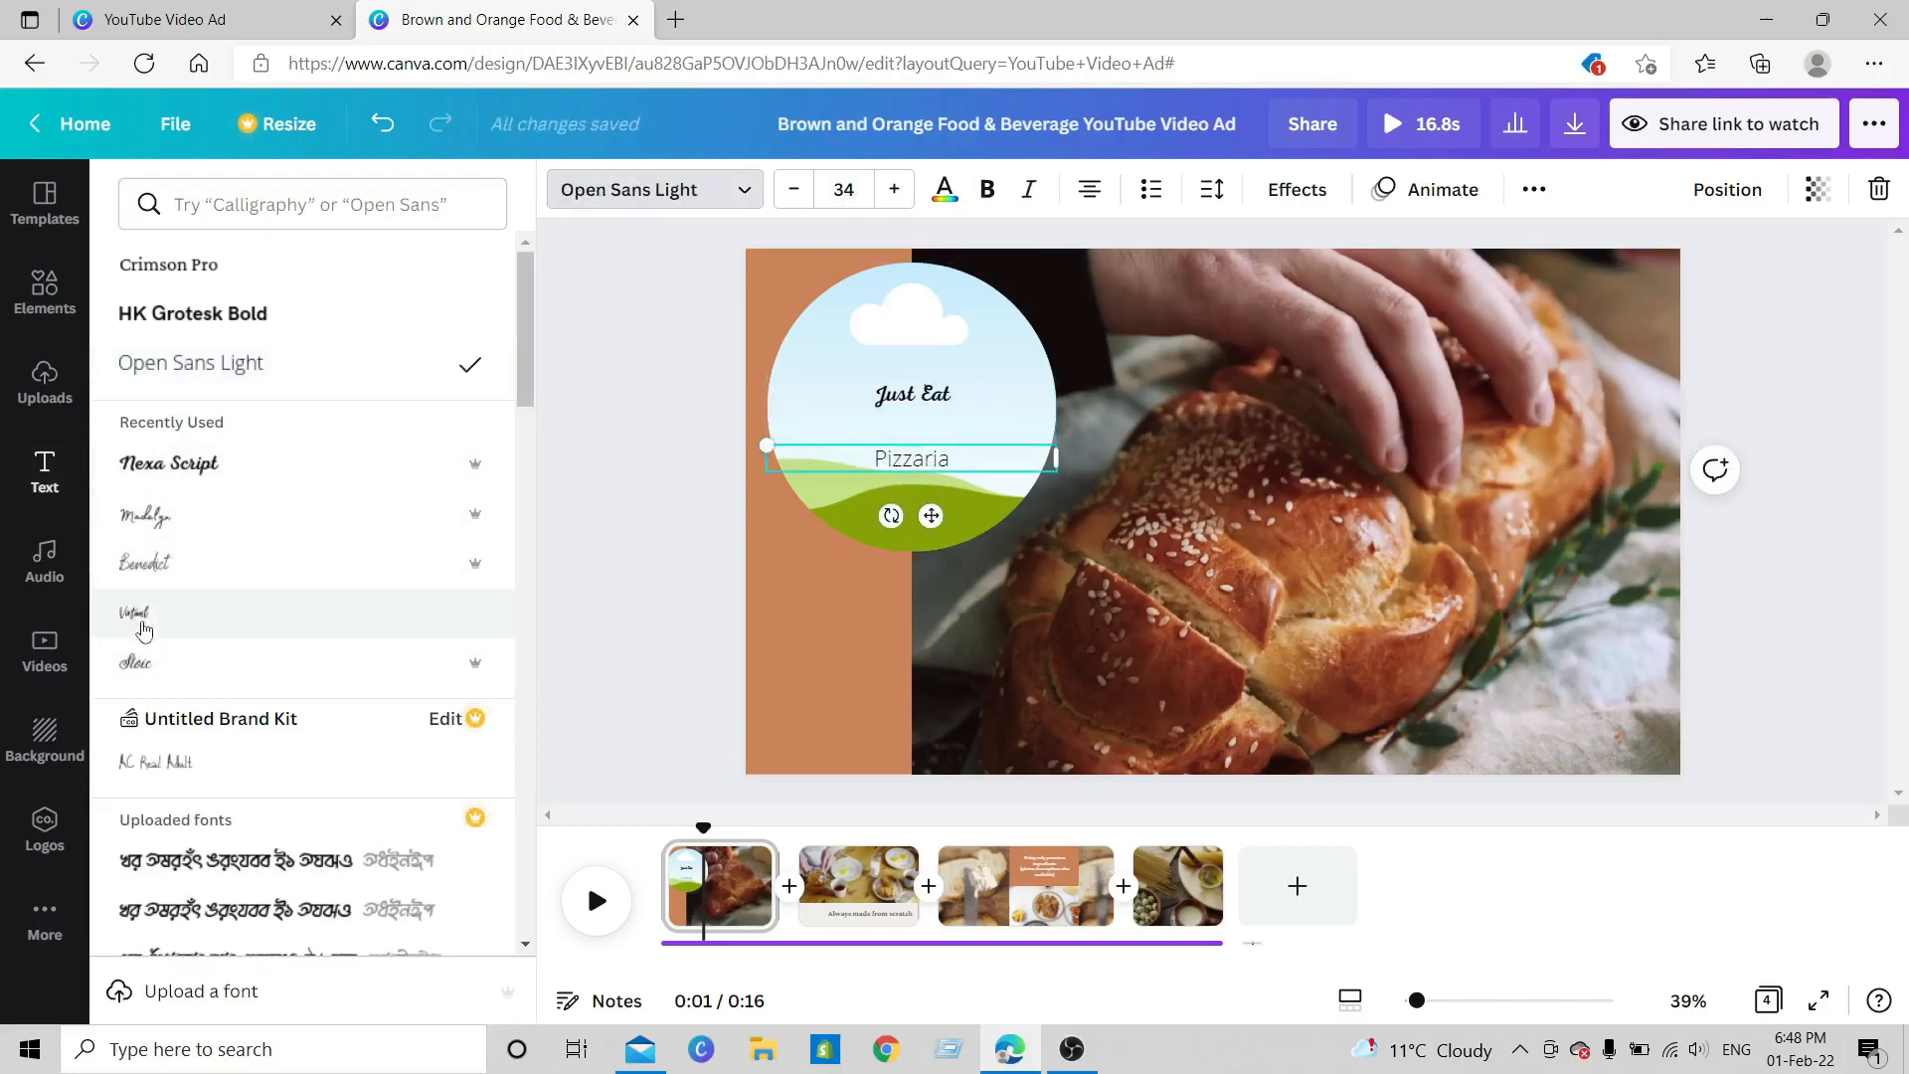
click(153, 624)
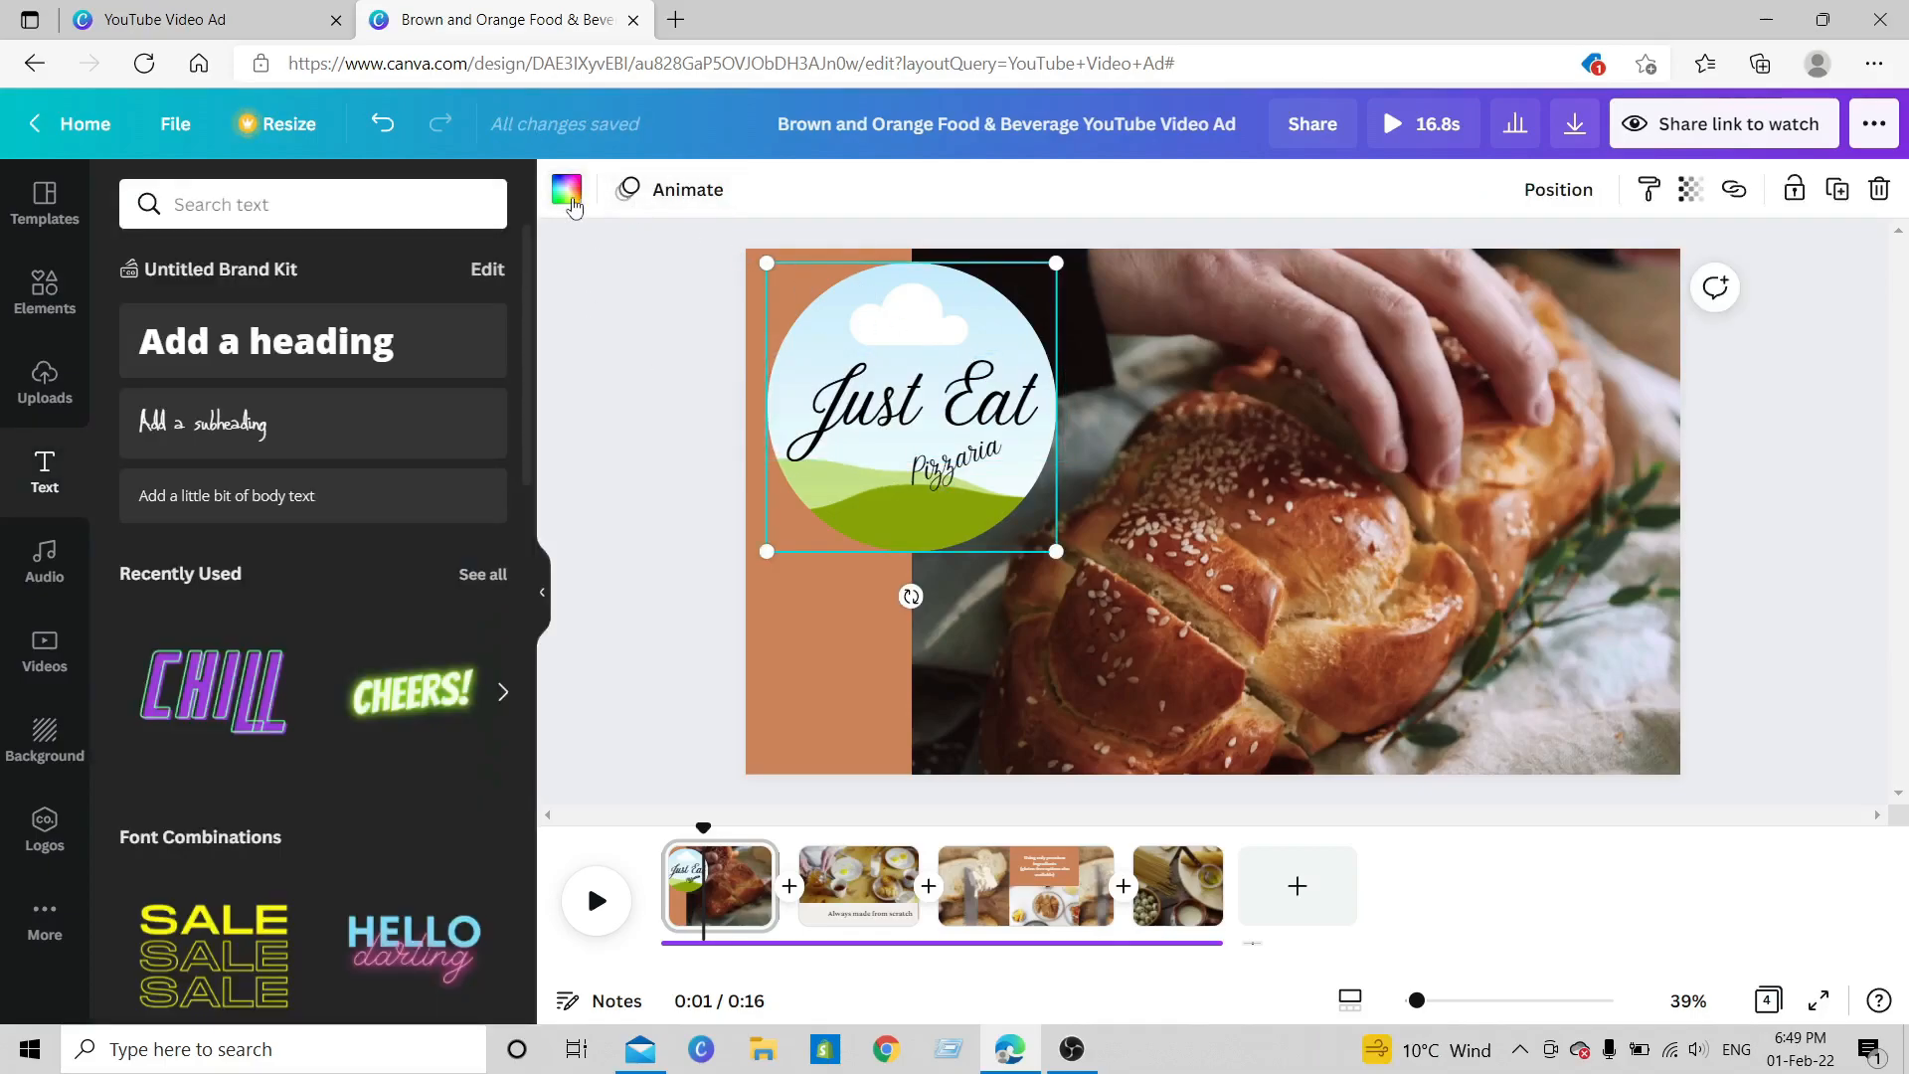
- Fill the circular frame with the orange colour from the brand kit's Untitled palette
click(567, 189)
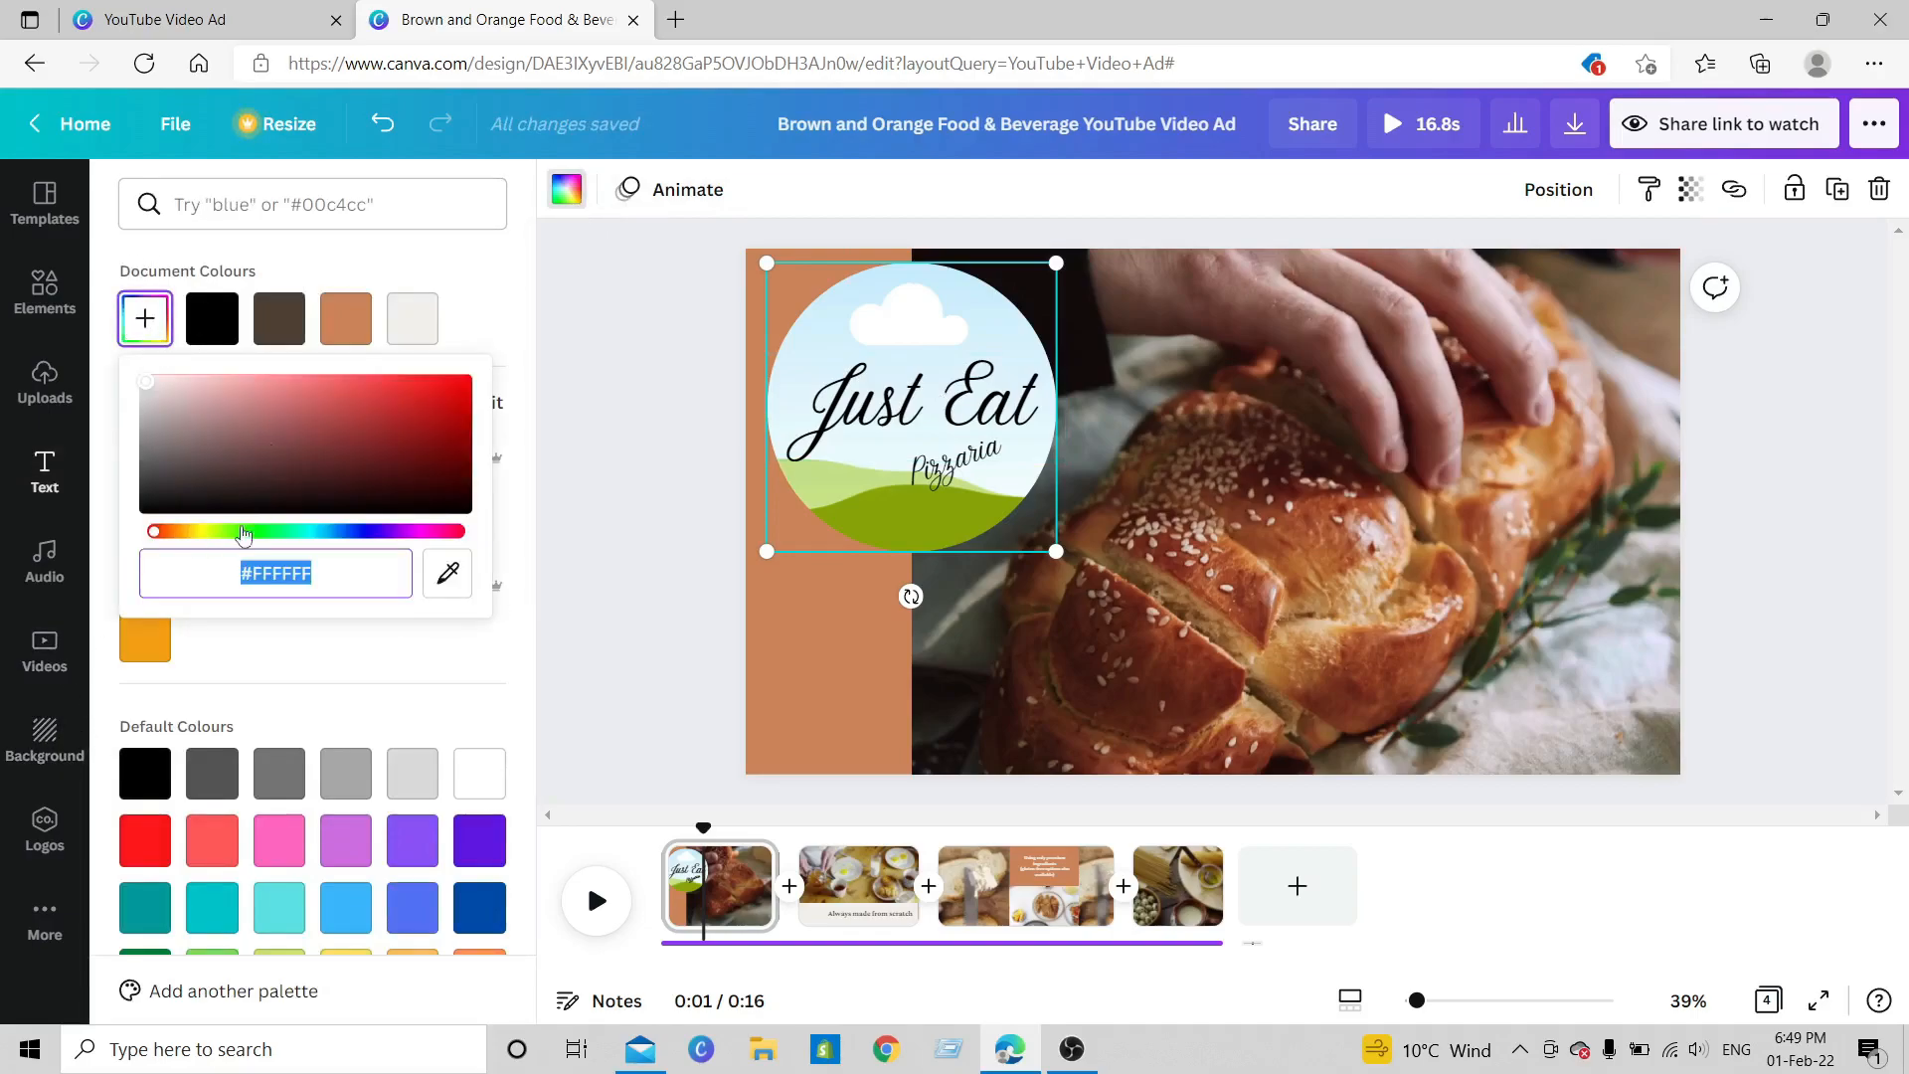
scroll(298, 785, down, 1)
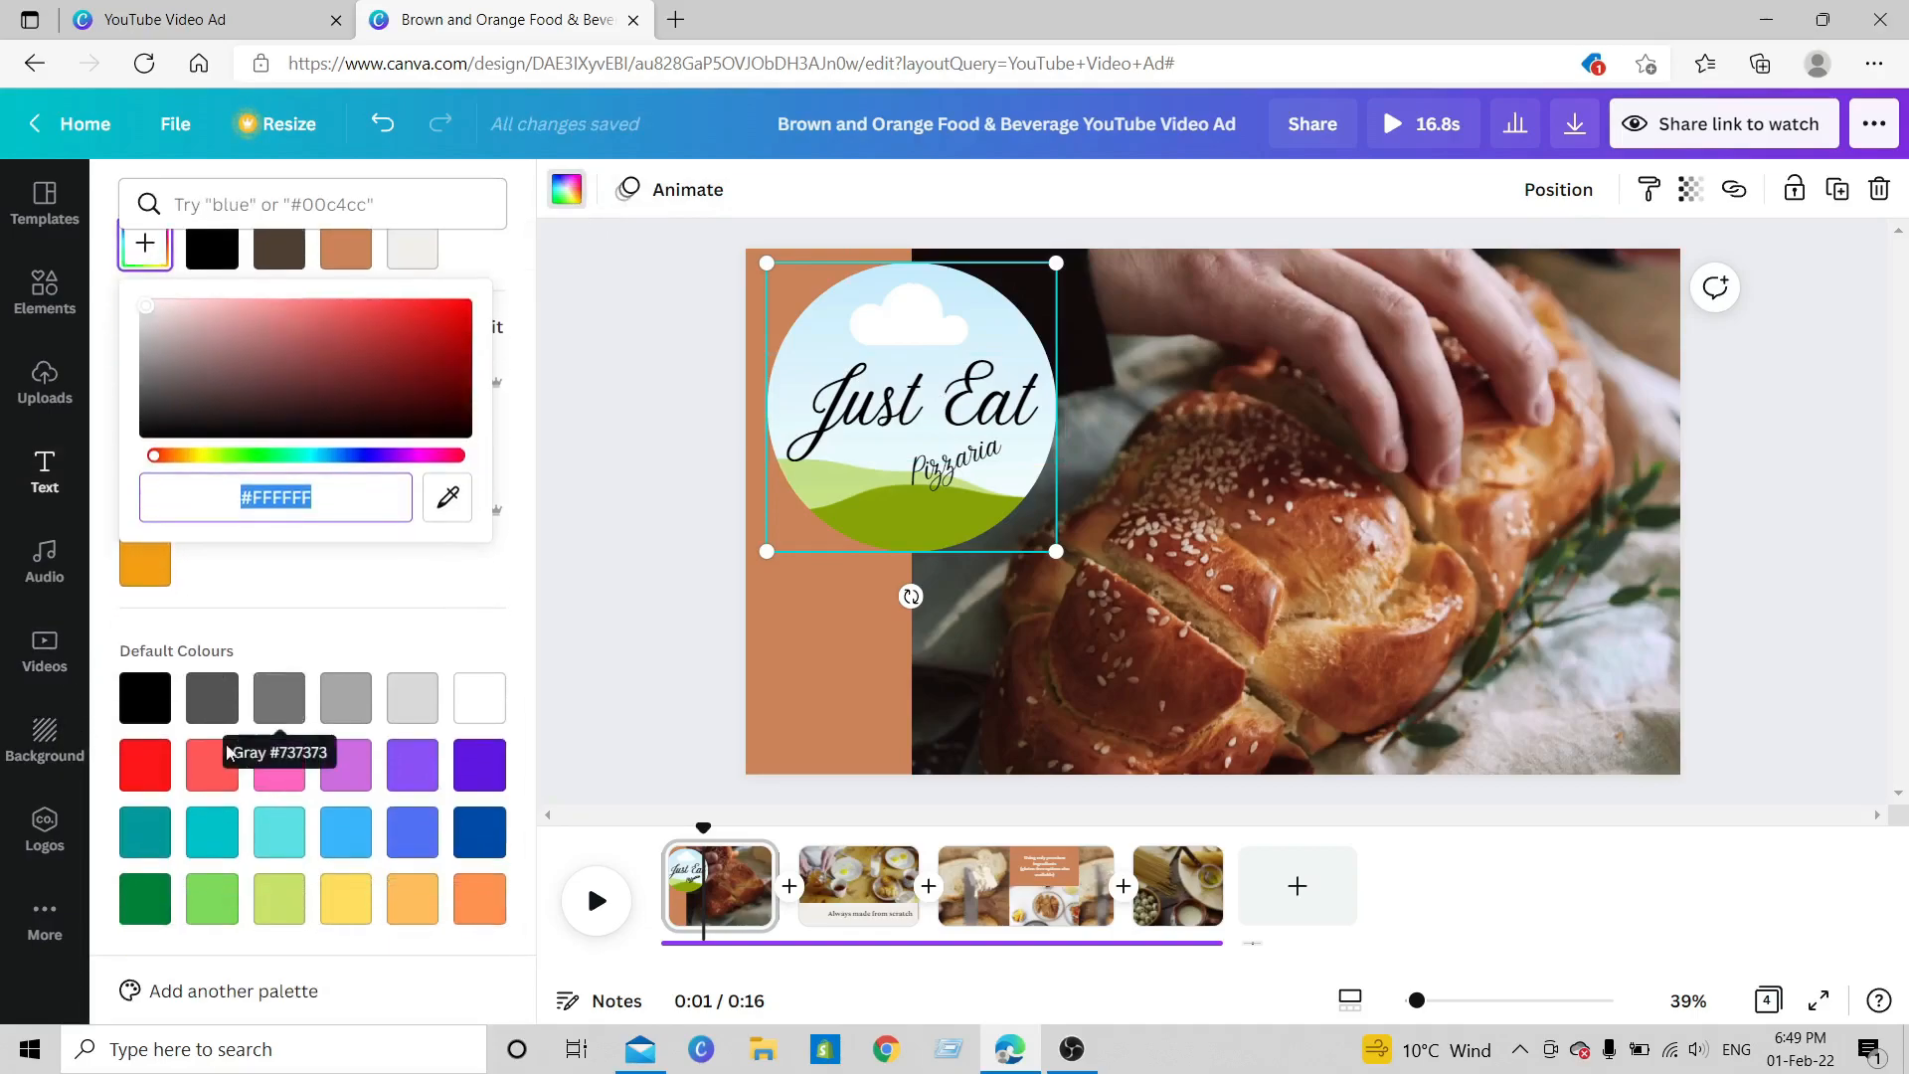
click(145, 563)
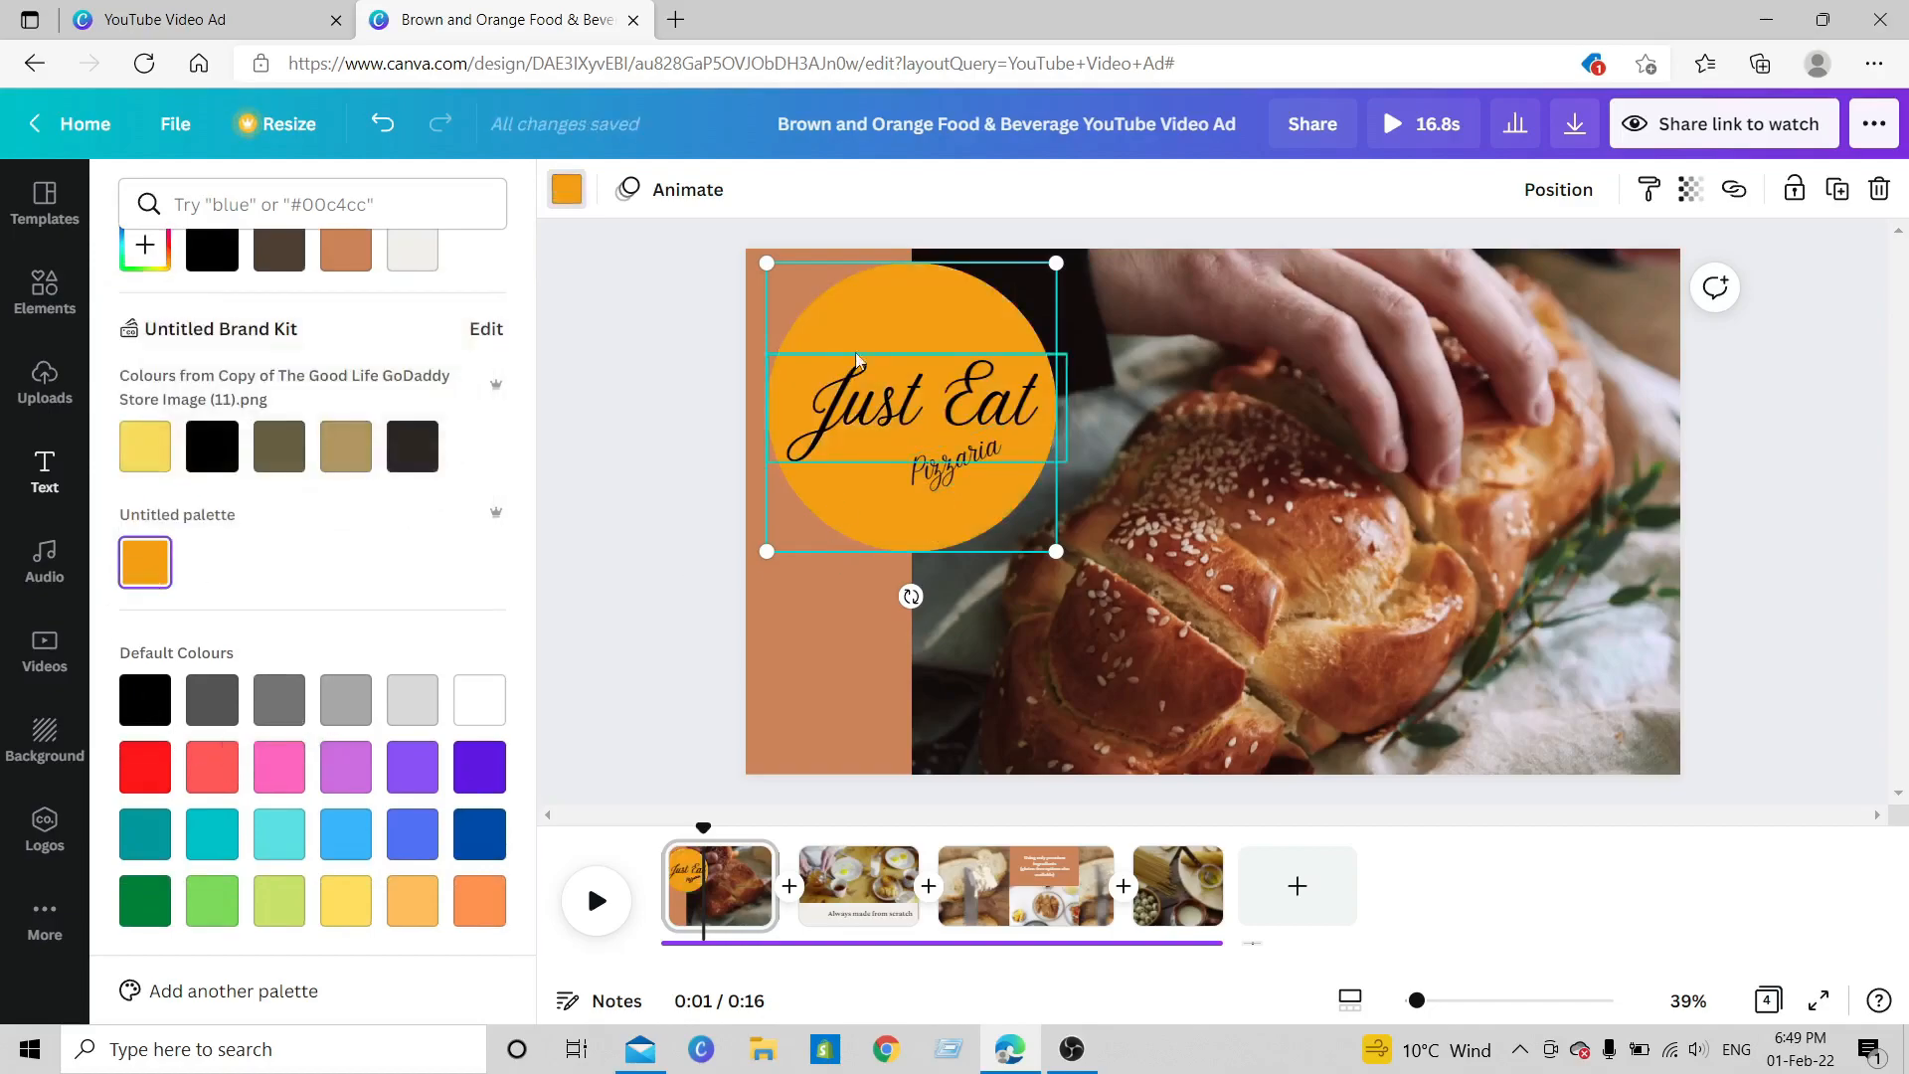
- Shift the "Pizzaria" text slightly left and scale the "Just Eat" text down a little
click(934, 489)
drag(911, 497, 898, 502)
click(958, 408)
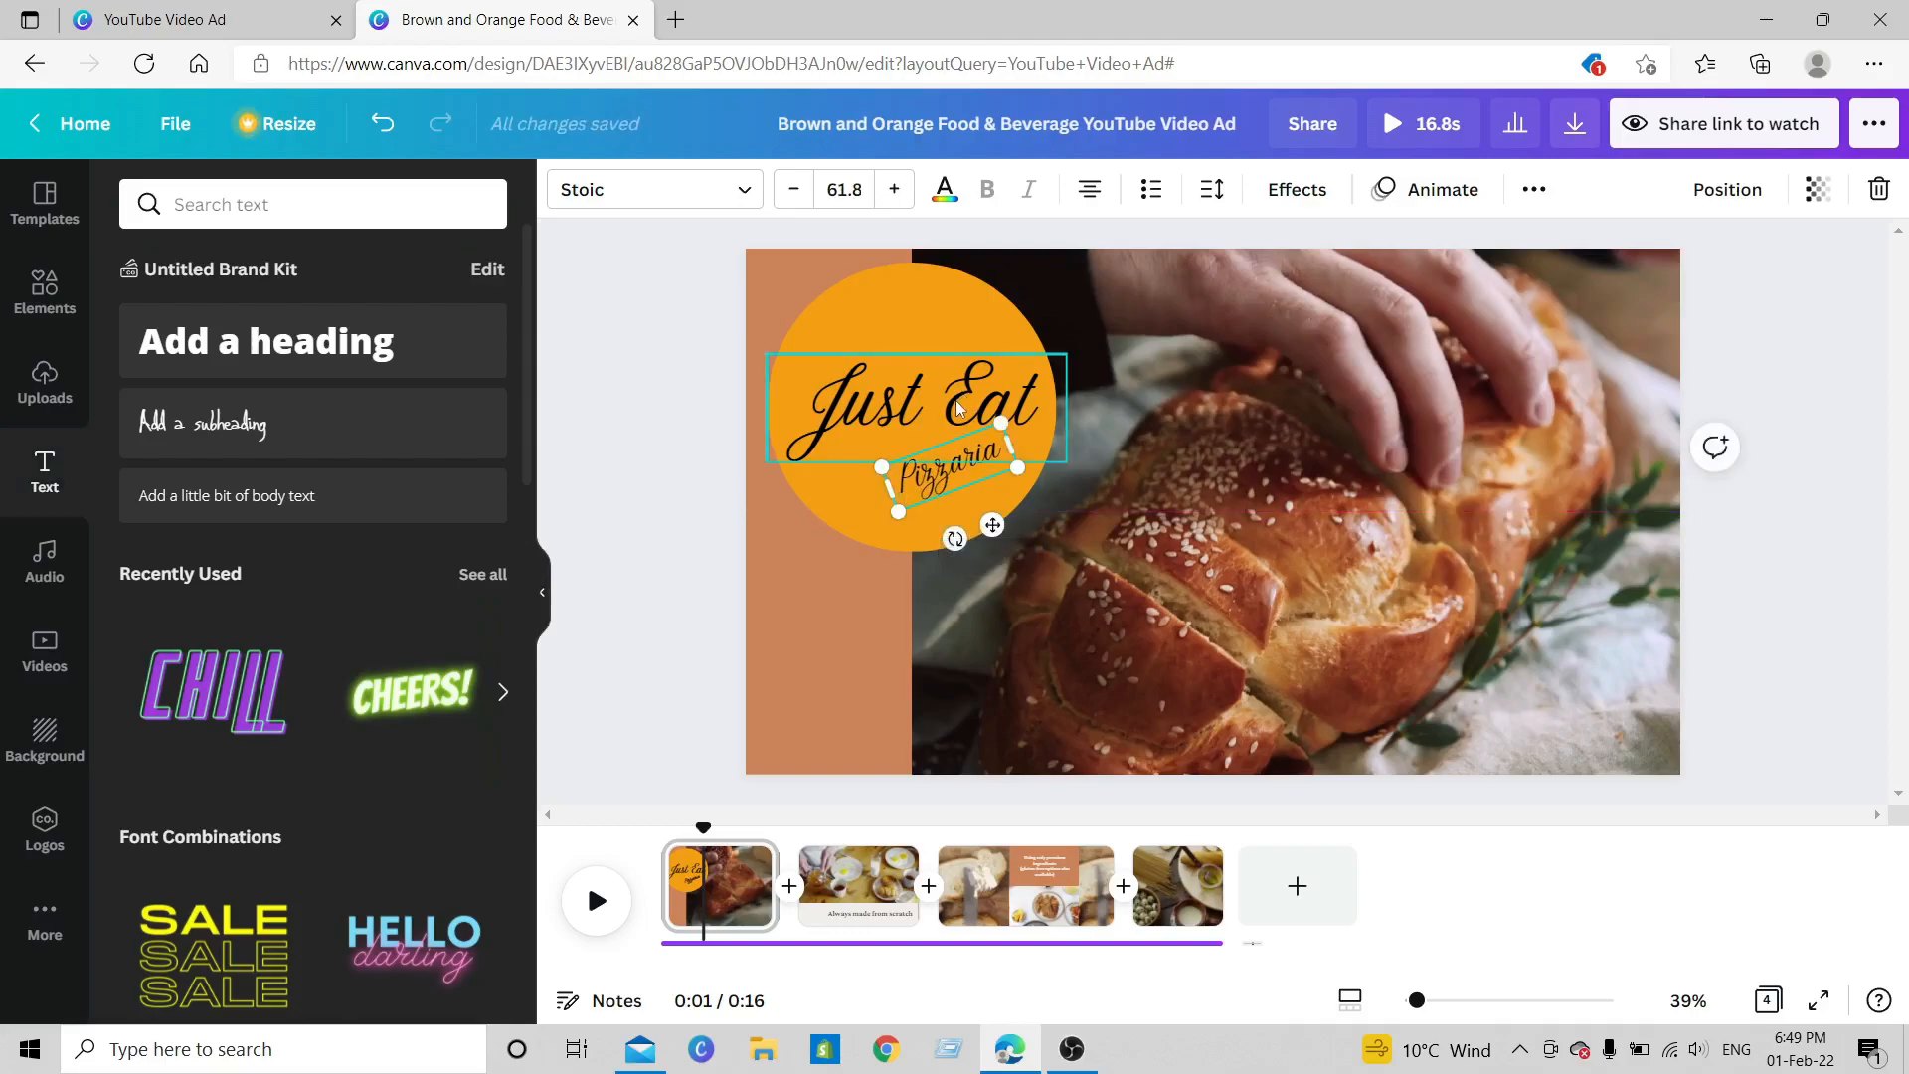
mouse_move(765, 356)
mouse_down()
mouse_move(733, 323)
mouse_move(781, 335)
mouse_up()
- Shrink the orange circle slightly and reduce the "Just Eat" text so it fits inside the circle
click(909, 344)
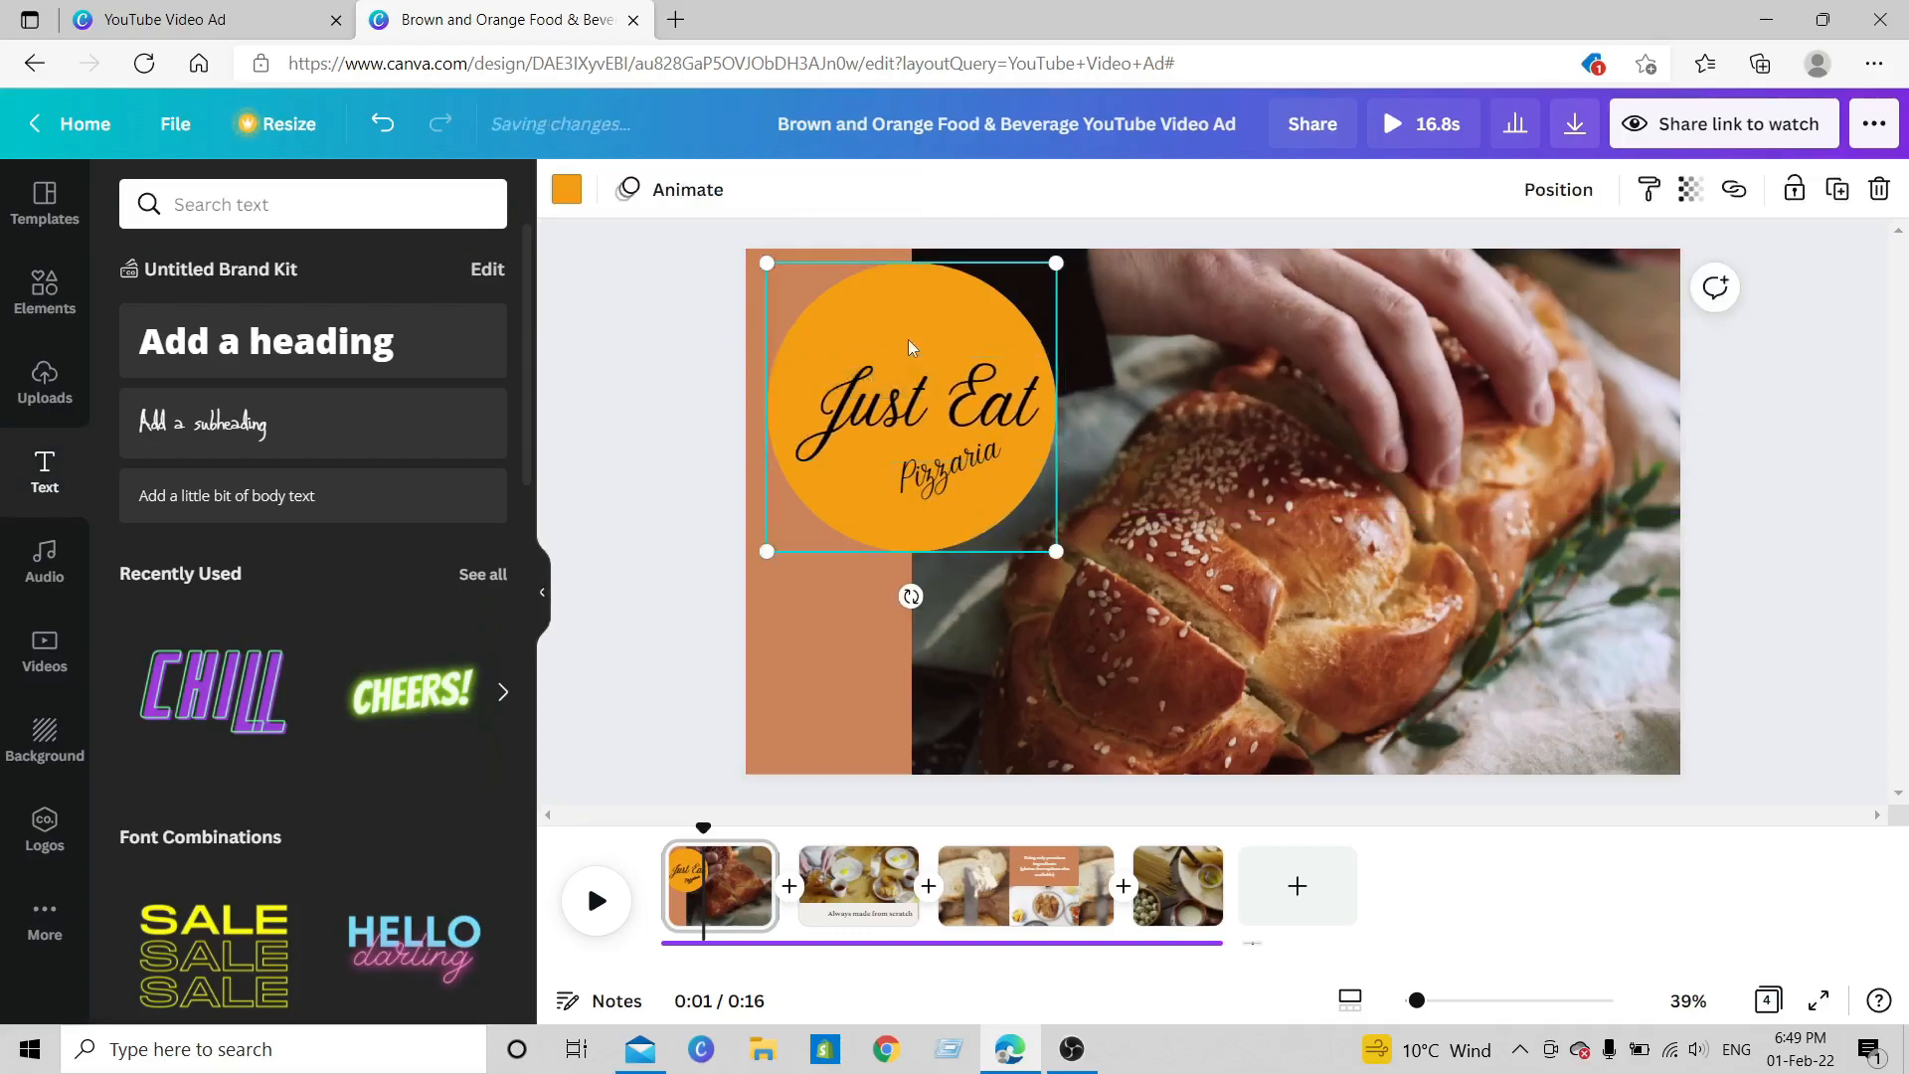
drag(1056, 268, 1038, 282)
click(953, 401)
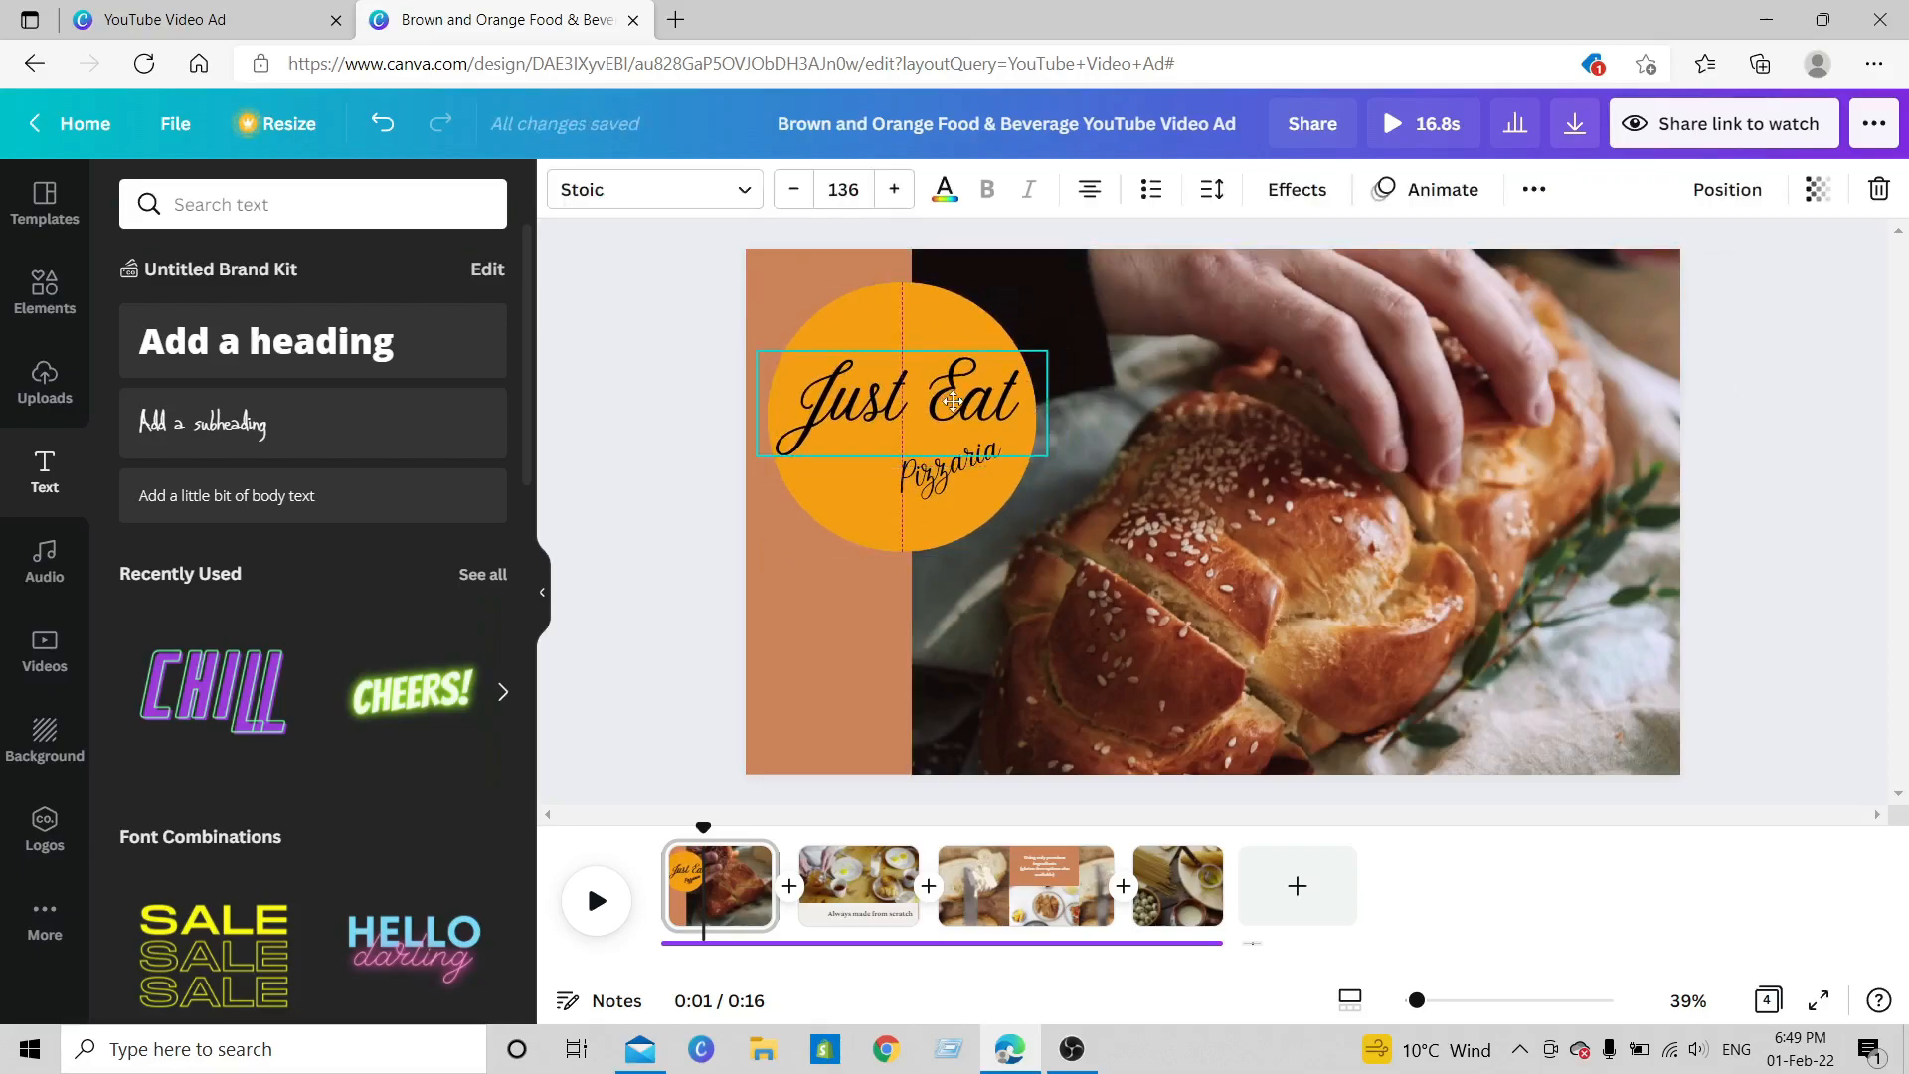
drag(1047, 351, 1016, 362)
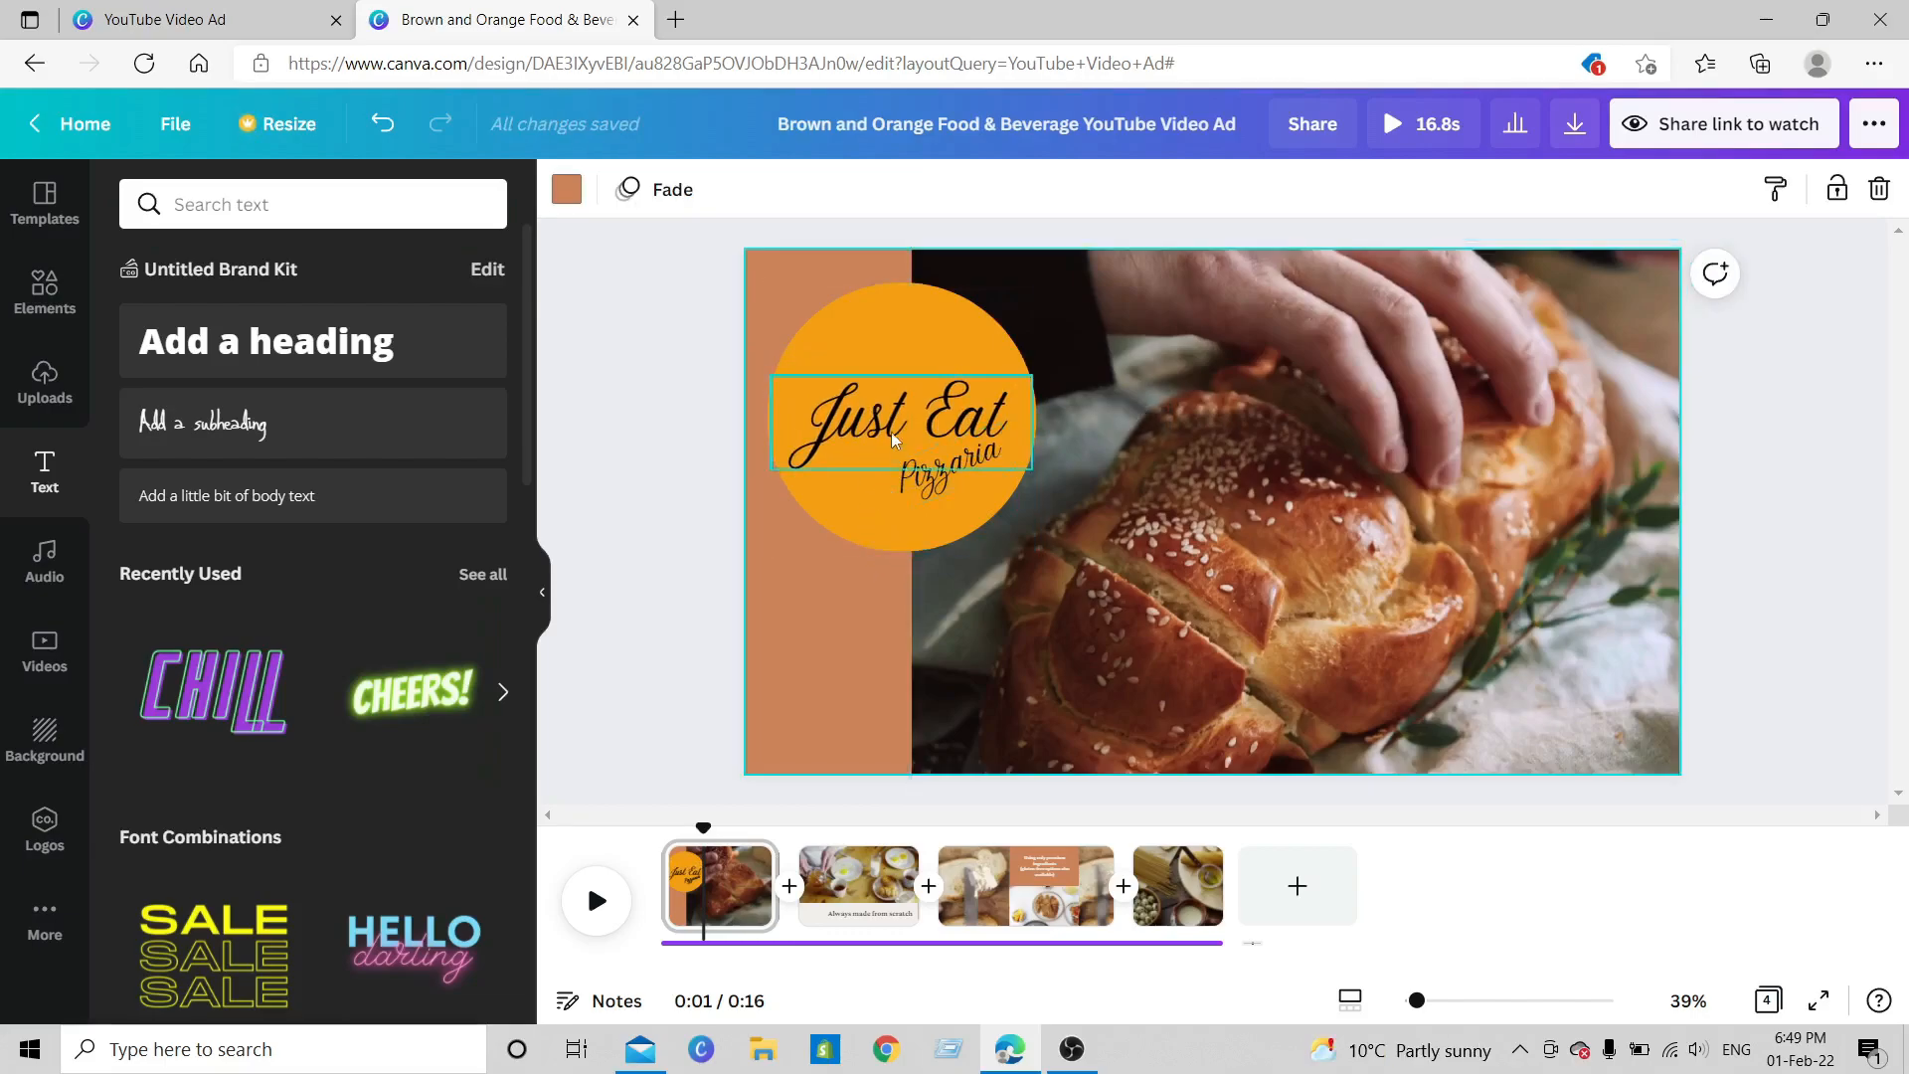
- Fine-tune the size and position of the "Just Eat" text within the orange circle
click(905, 425)
drag(763, 368, 745, 365)
drag(930, 428, 944, 430)
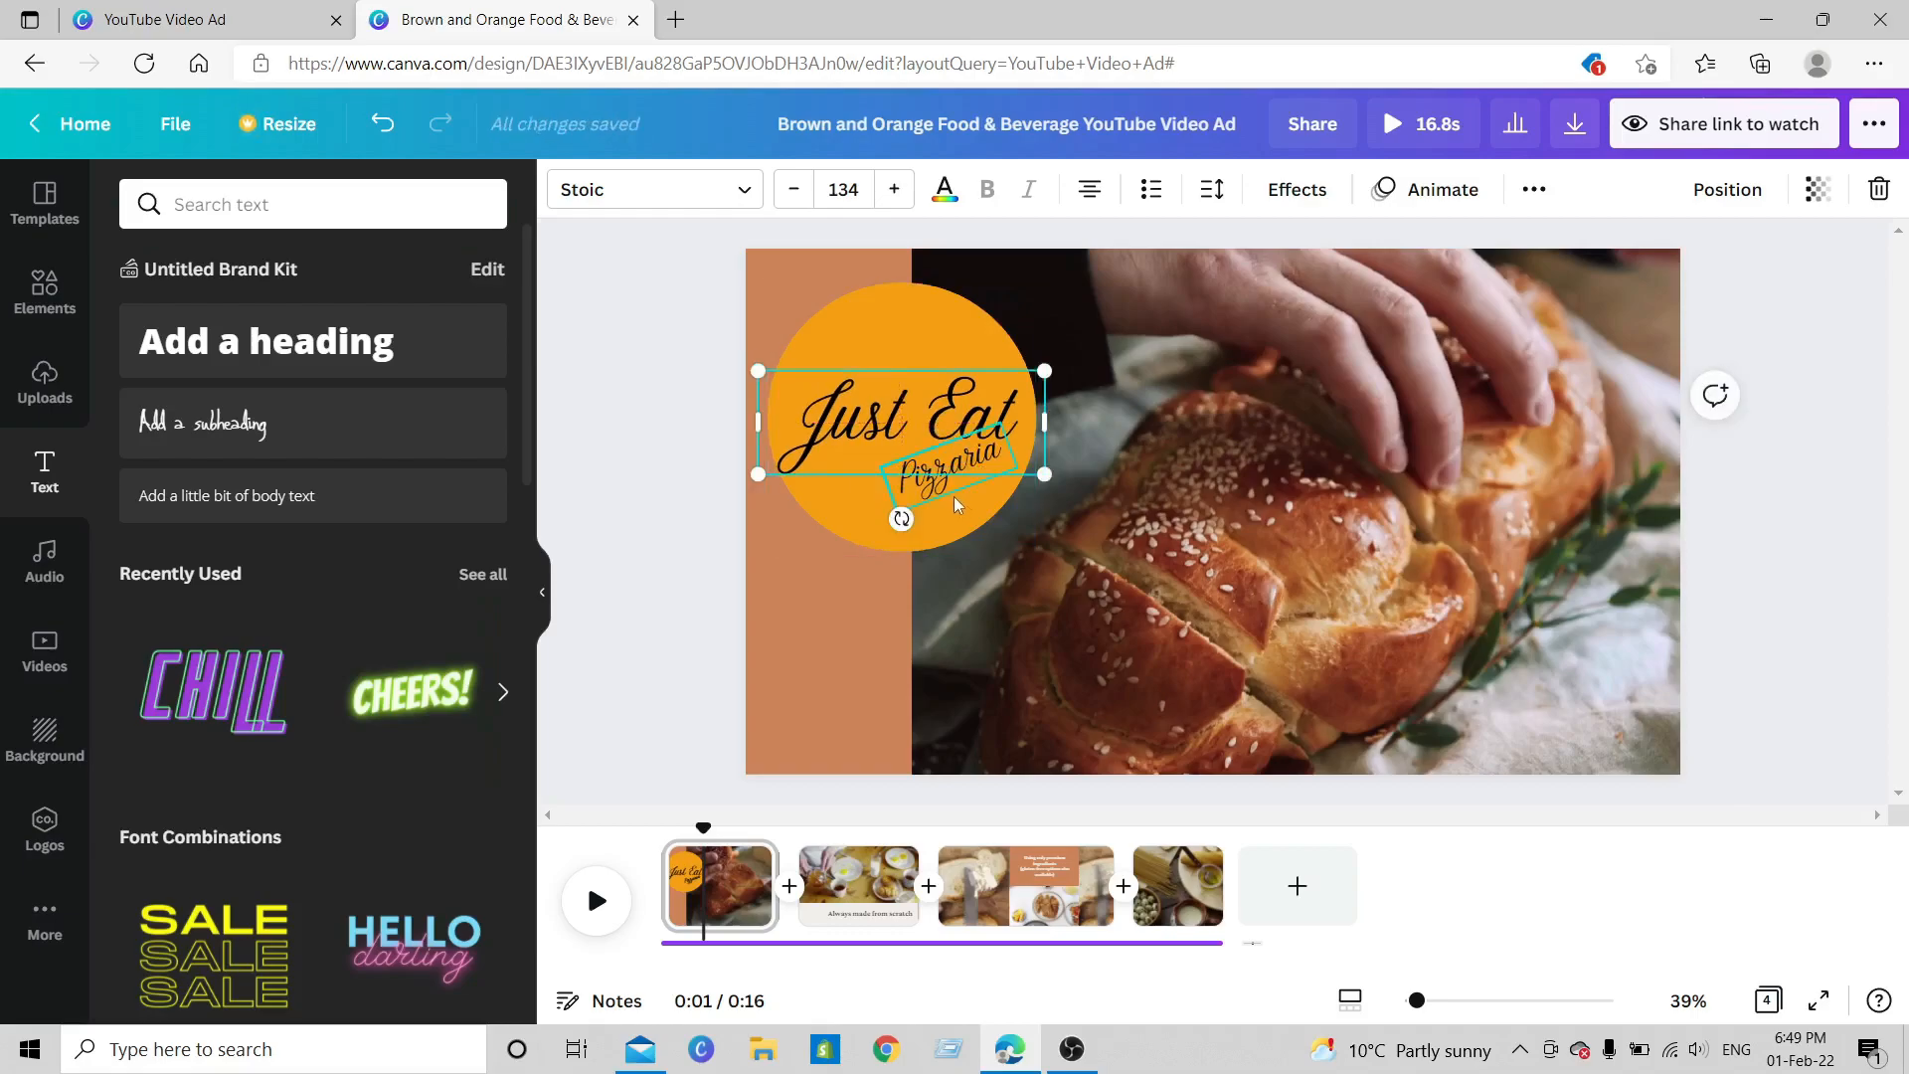
click(856, 579)
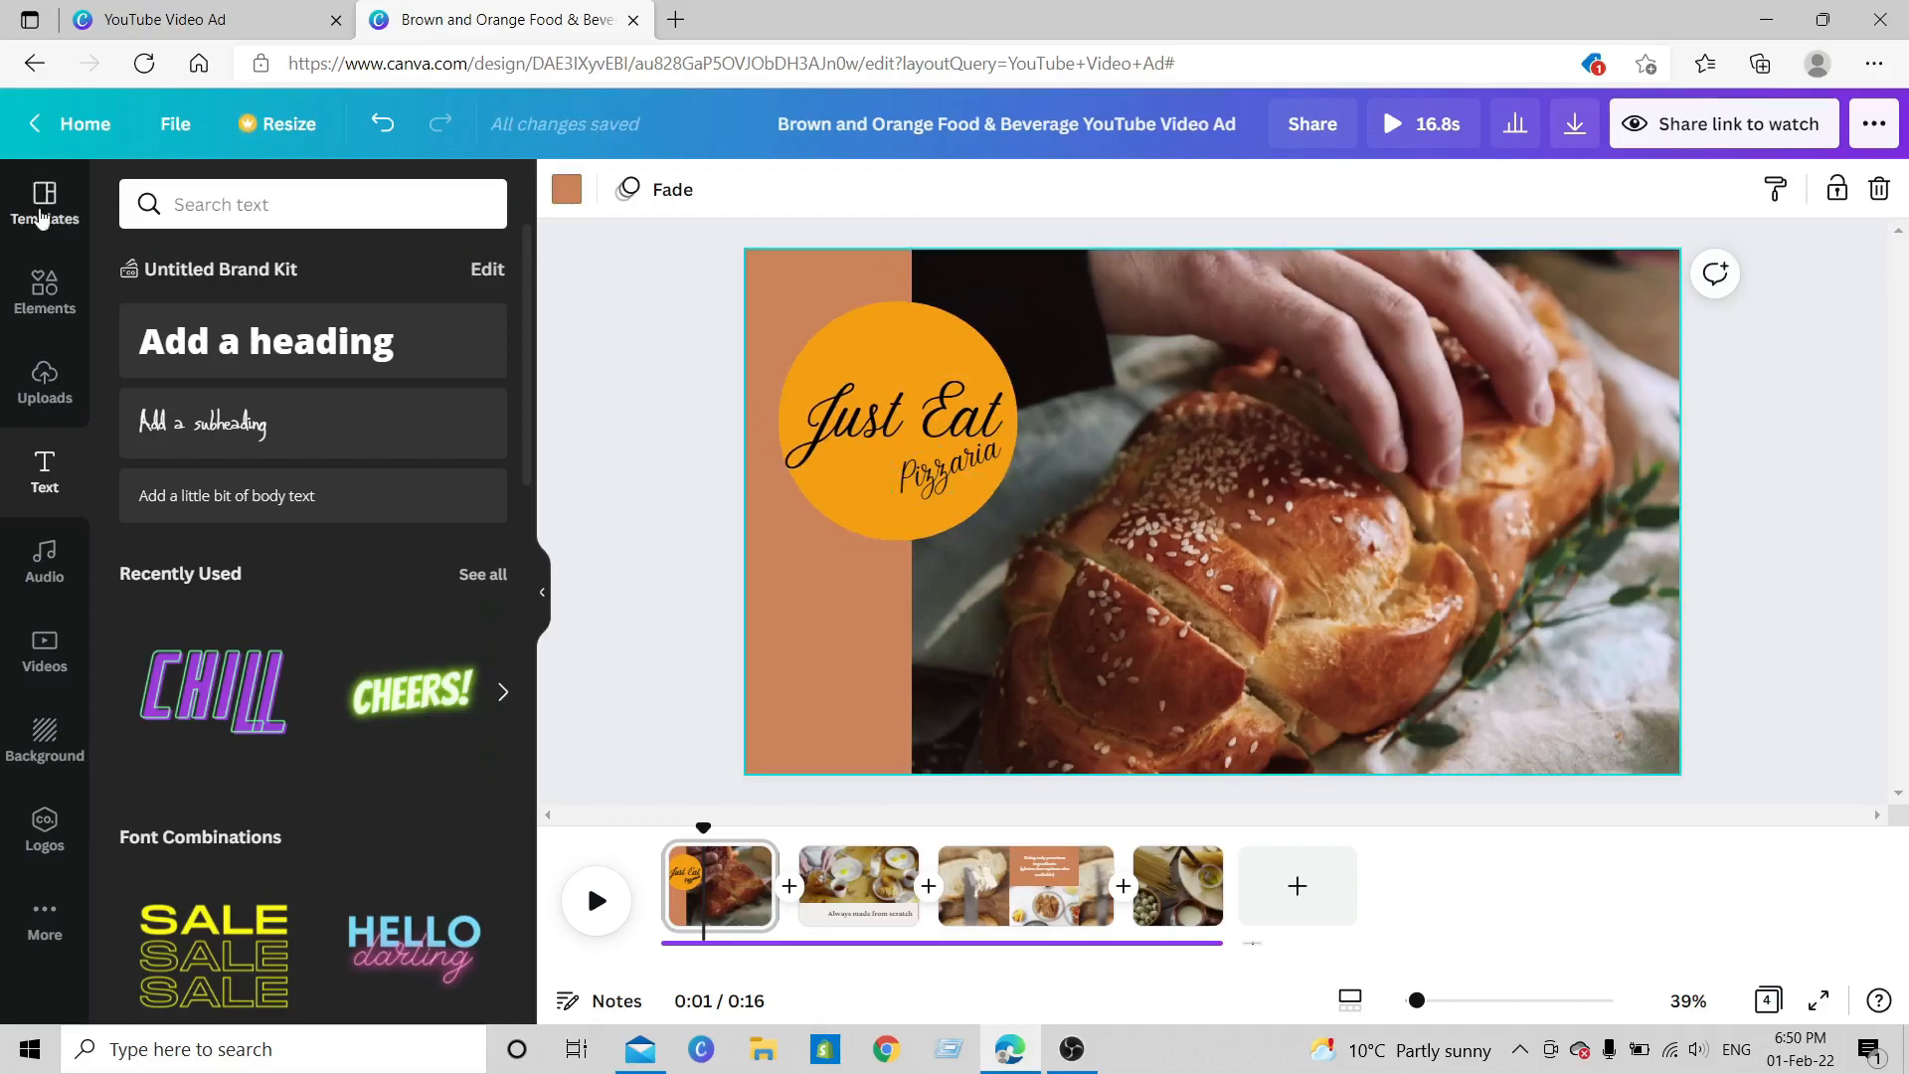
- Search the elements for "animation" graphics and add the animated white concentric-rings graphic to the first page
click(57, 317)
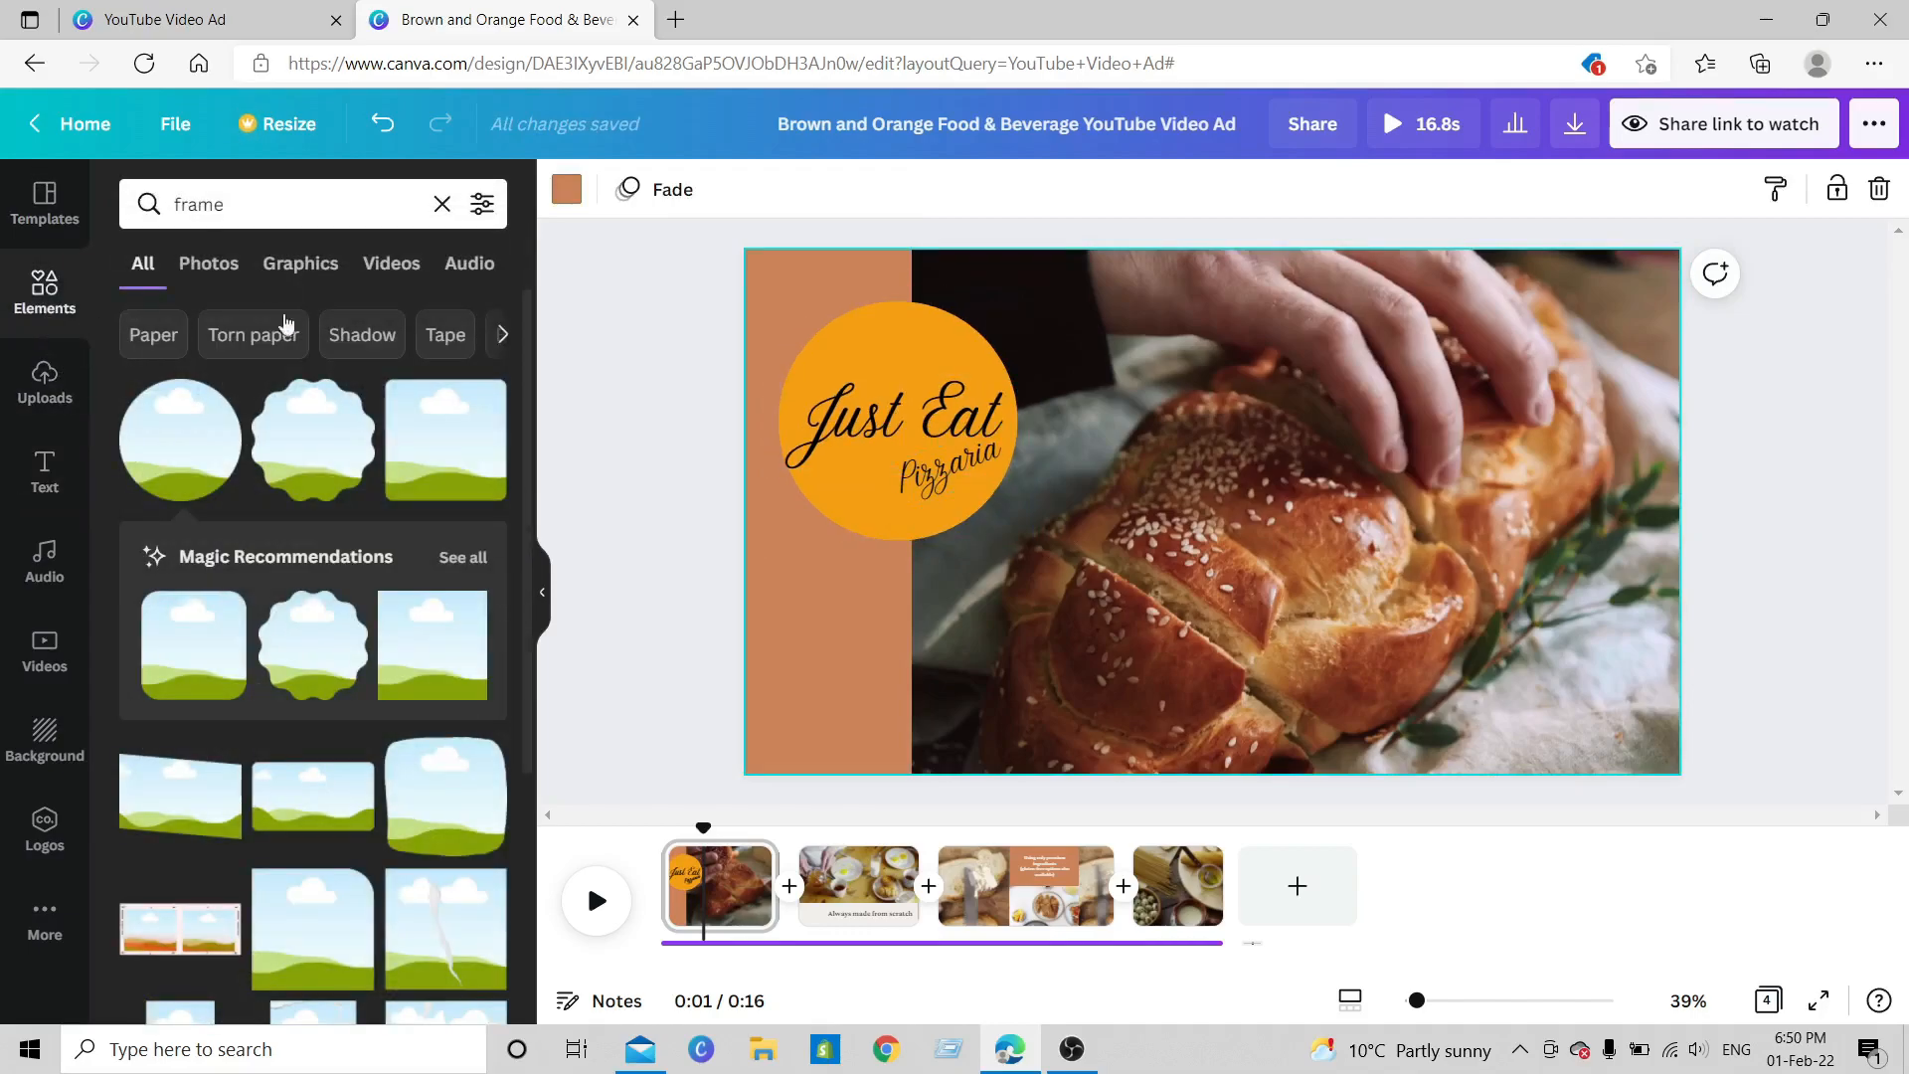
click(262, 215)
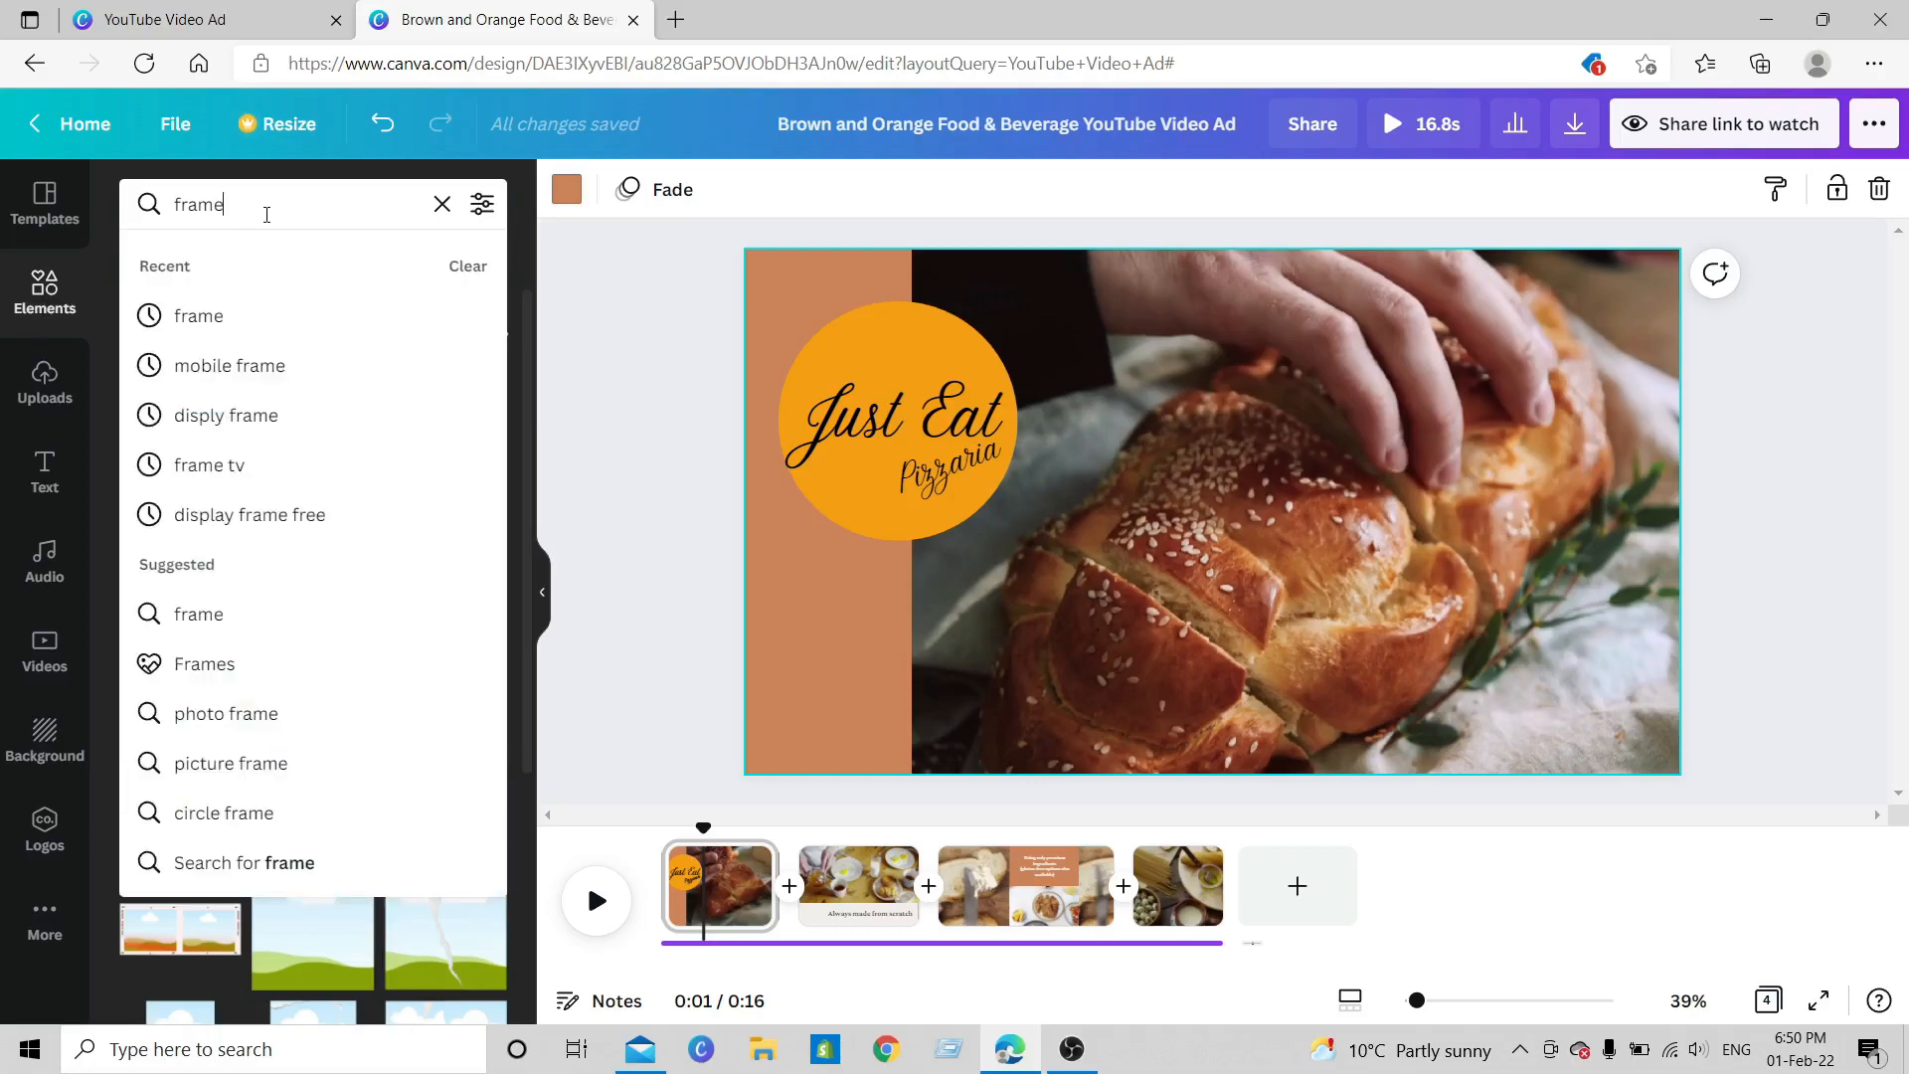
click(440, 206)
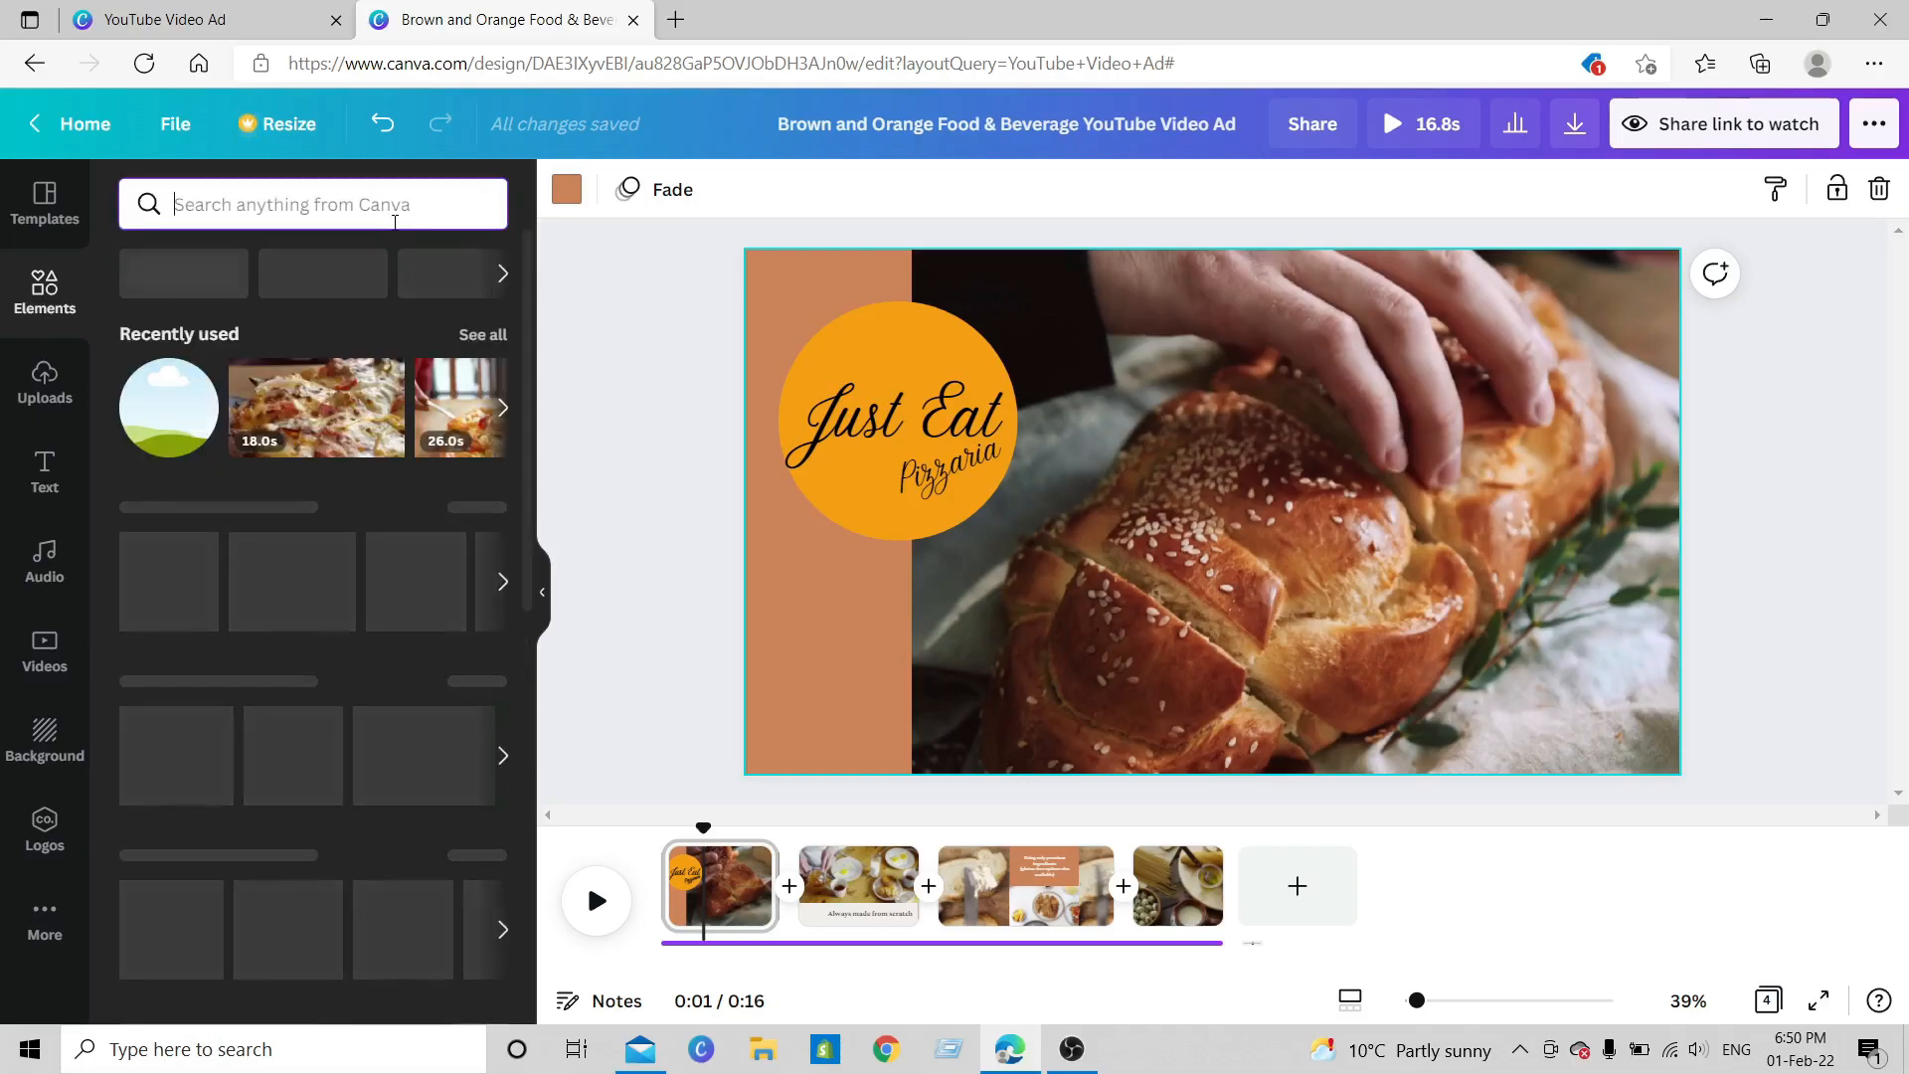
text(a)
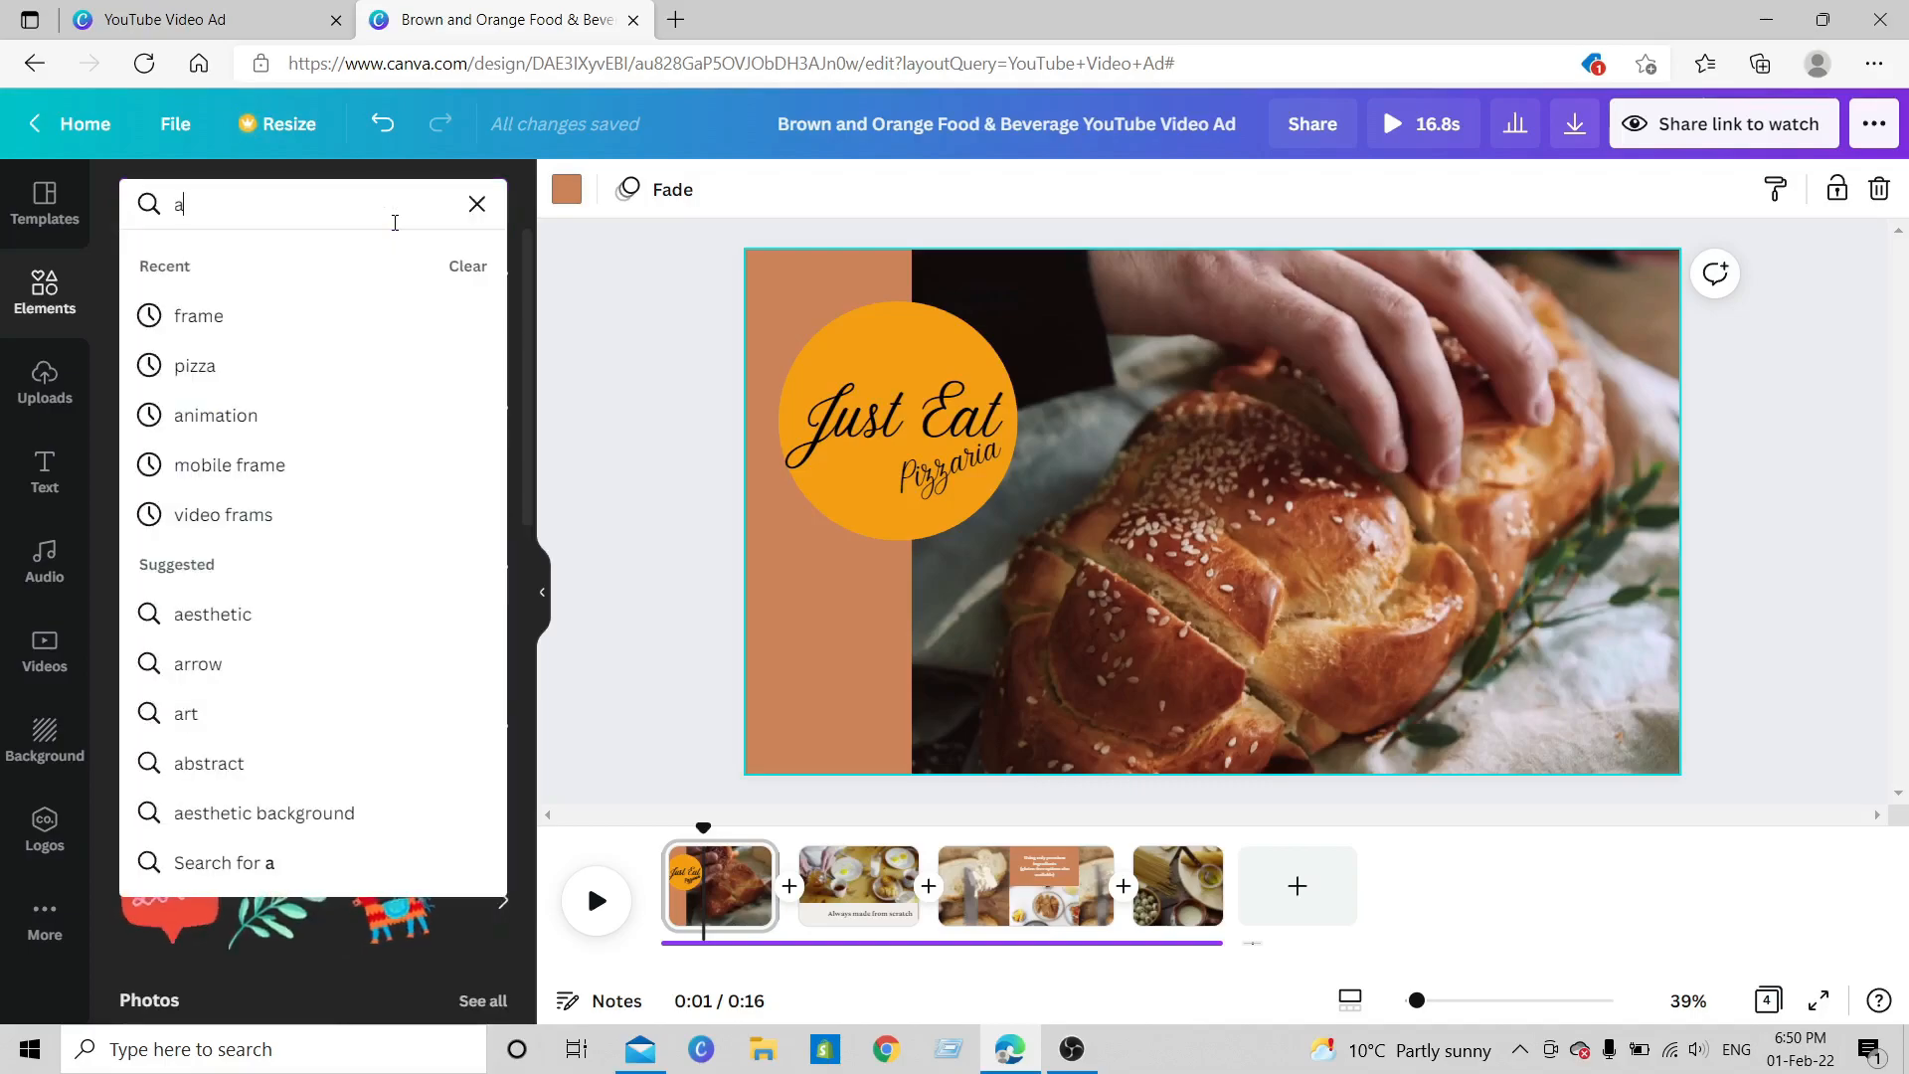
text(ni)
click(255, 314)
click(282, 273)
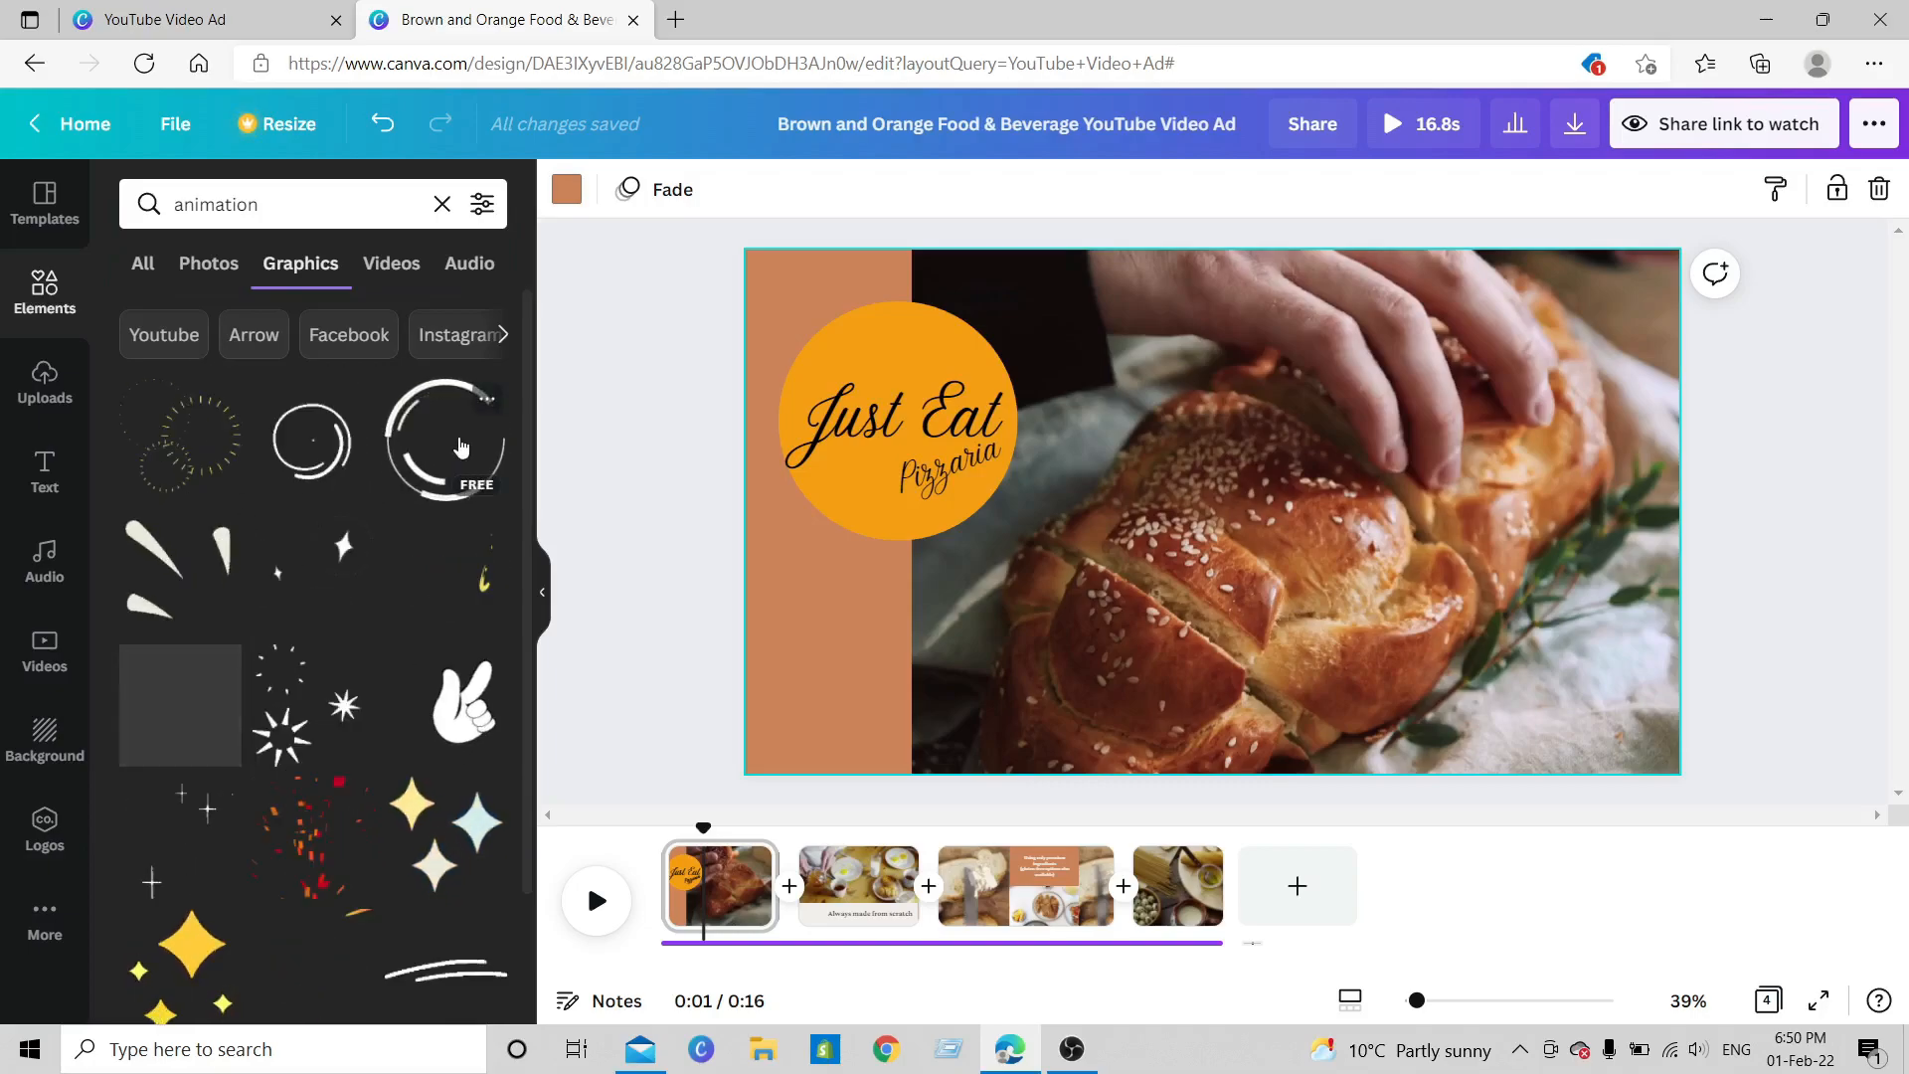
click(455, 442)
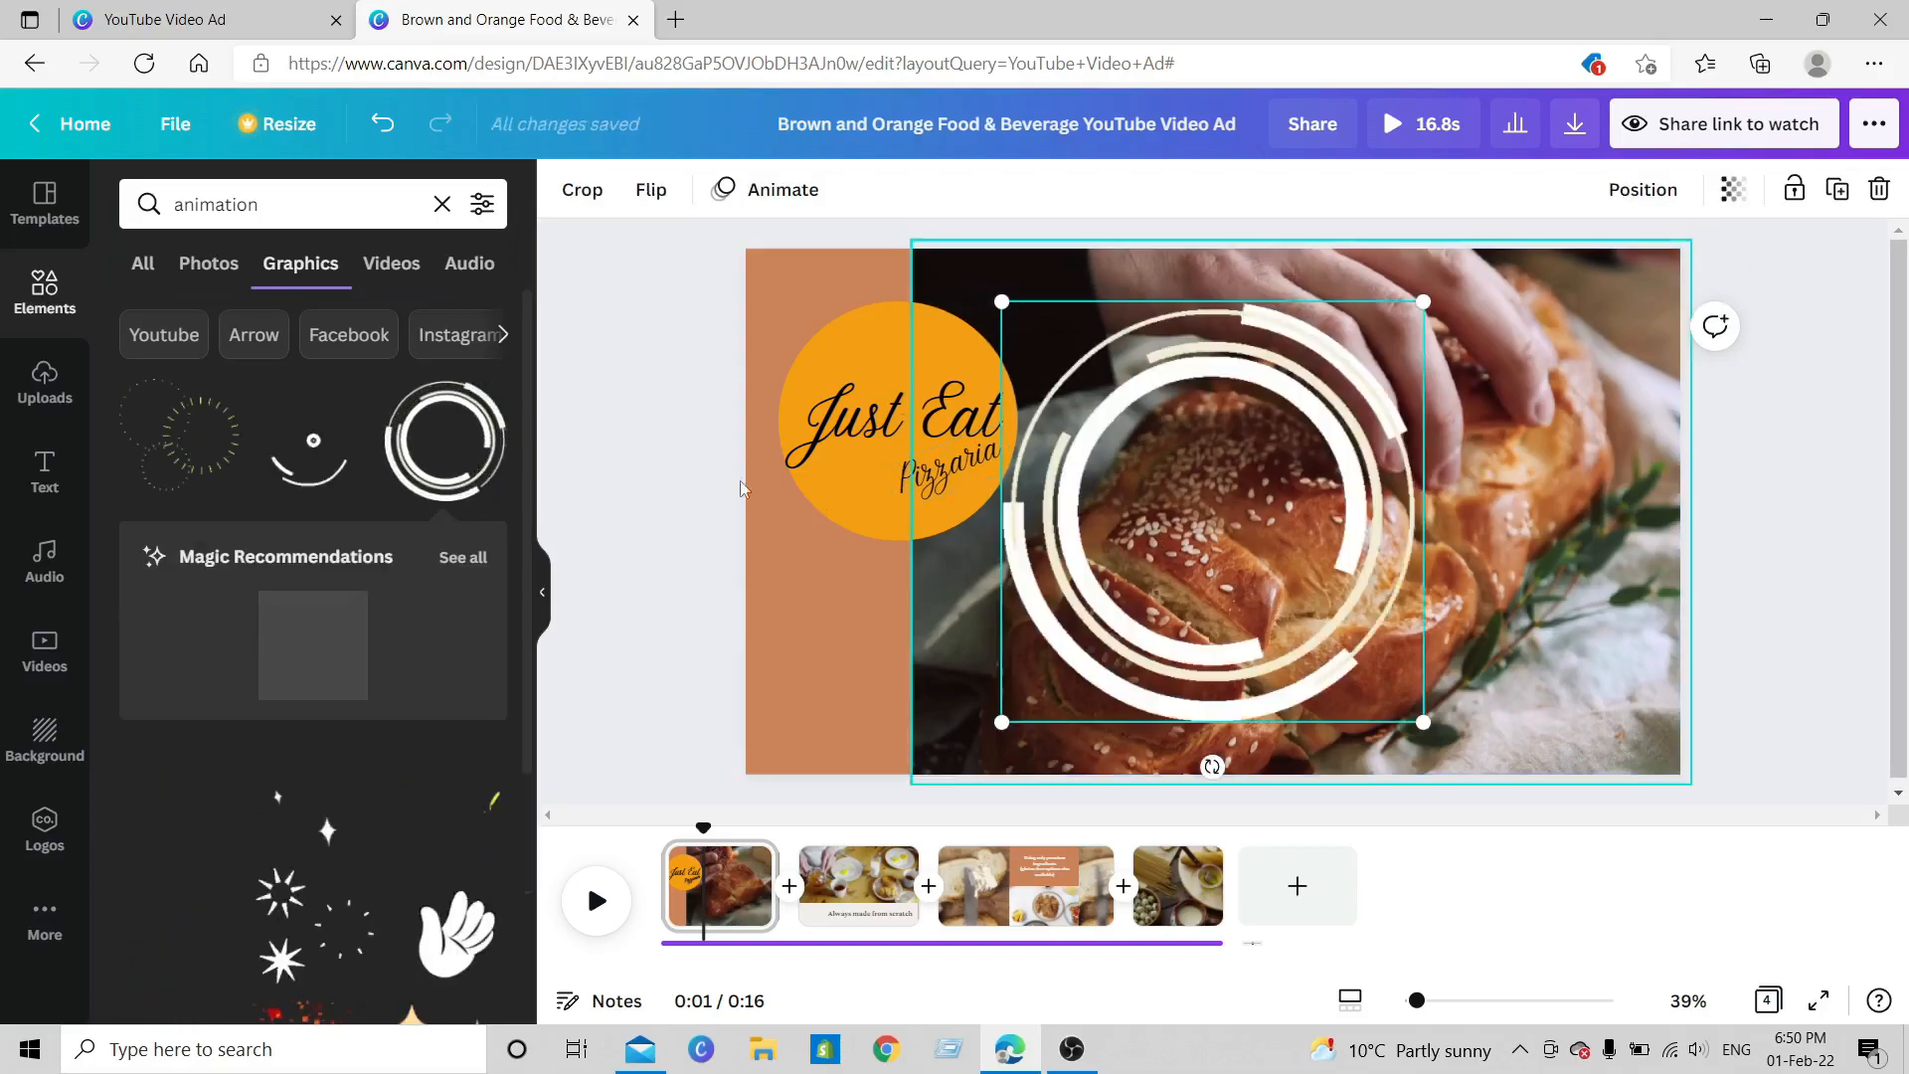
- Centre the animated white rings on the "Just Eat" logo and scale them down to surround the orange circle
drag(1277, 520, 901, 422)
drag(1108, 631, 1029, 596)
drag(880, 291, 905, 318)
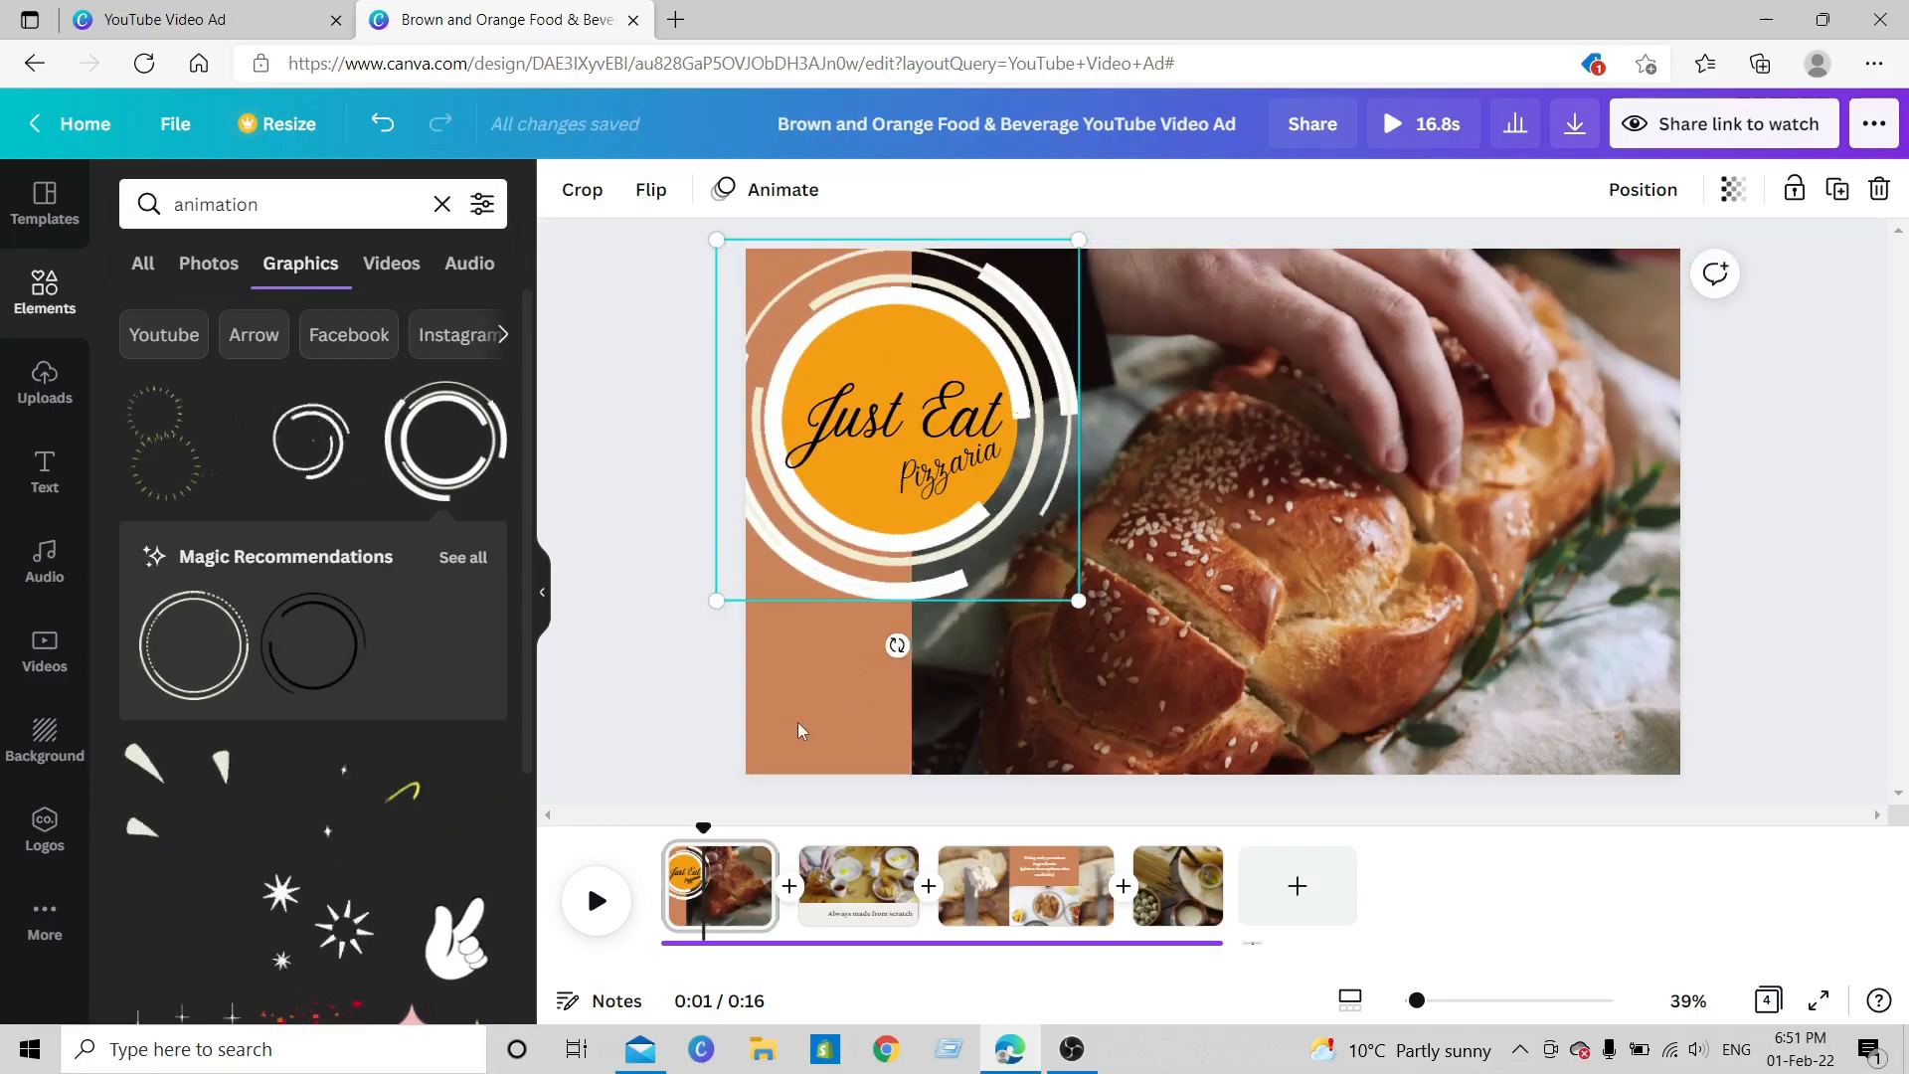
click(659, 712)
click(664, 713)
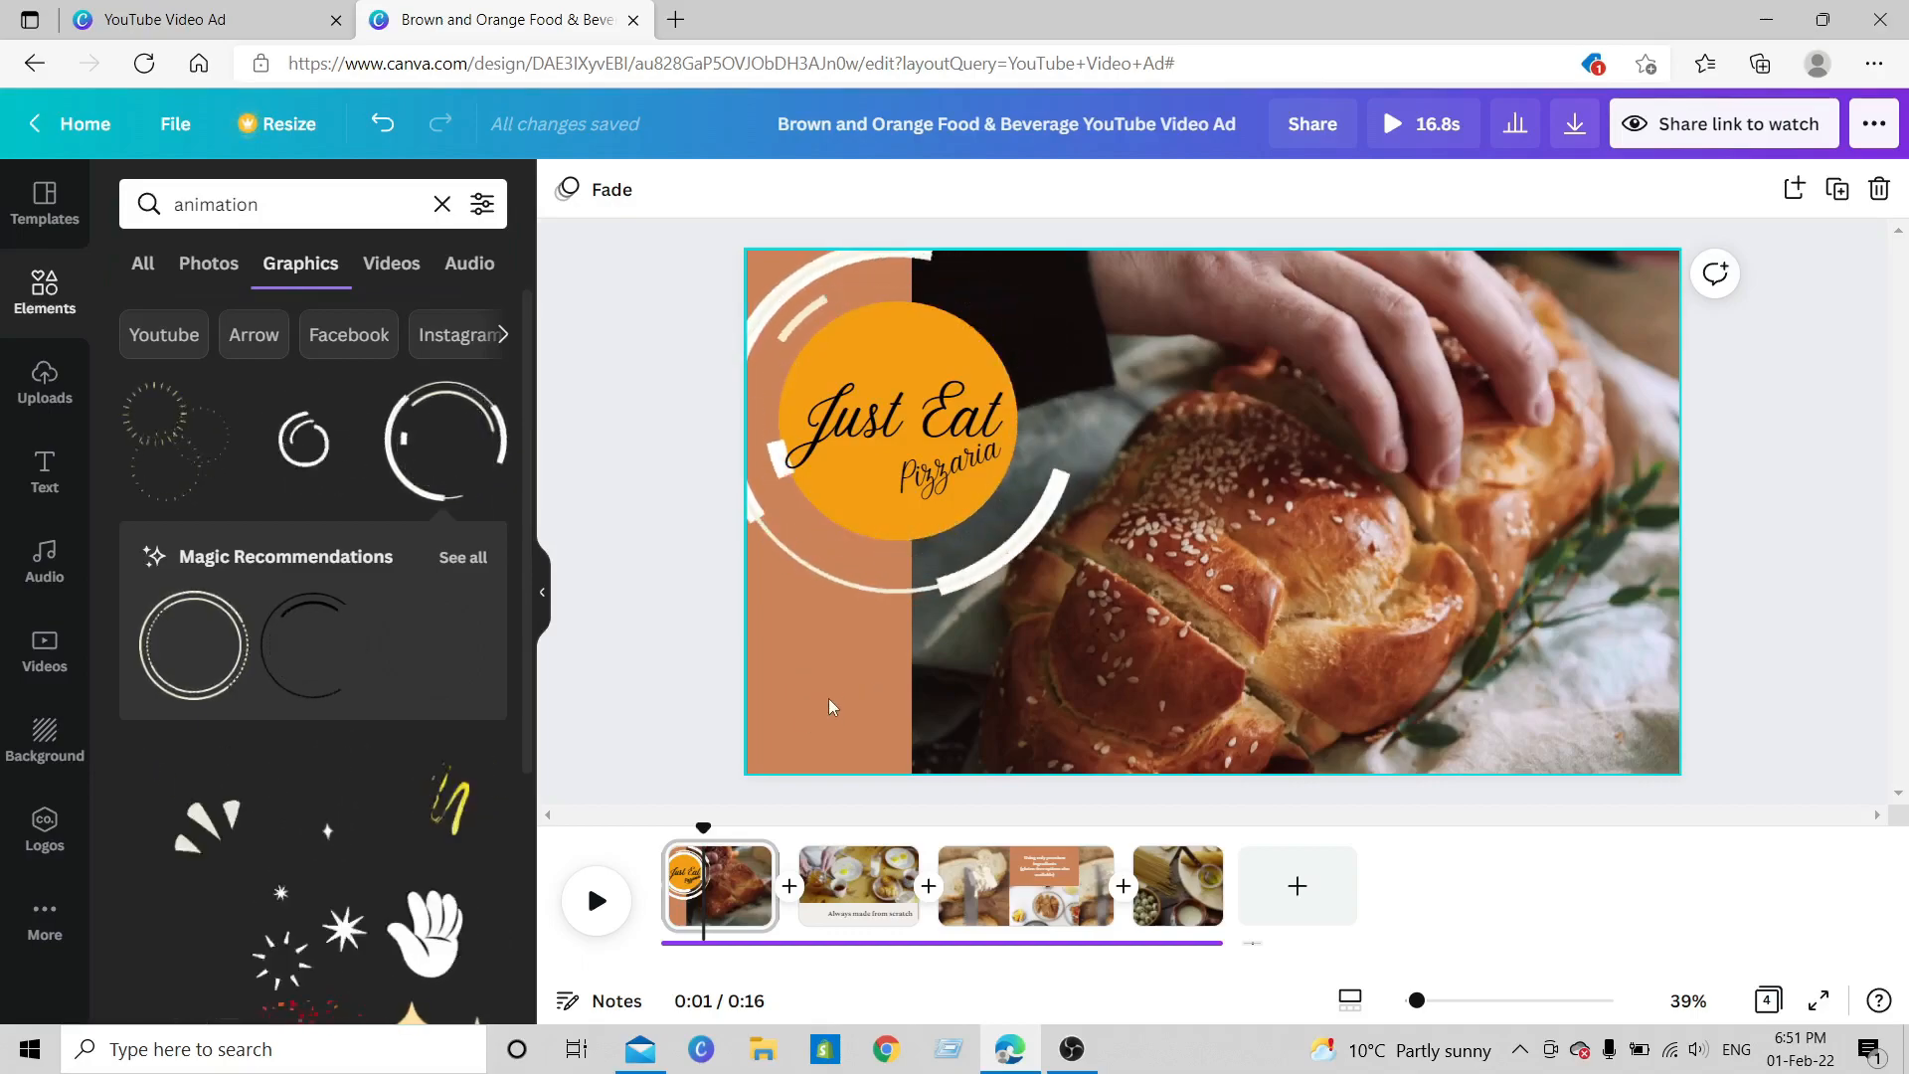
- Change the first page's brown background to the document's black colour
click(838, 674)
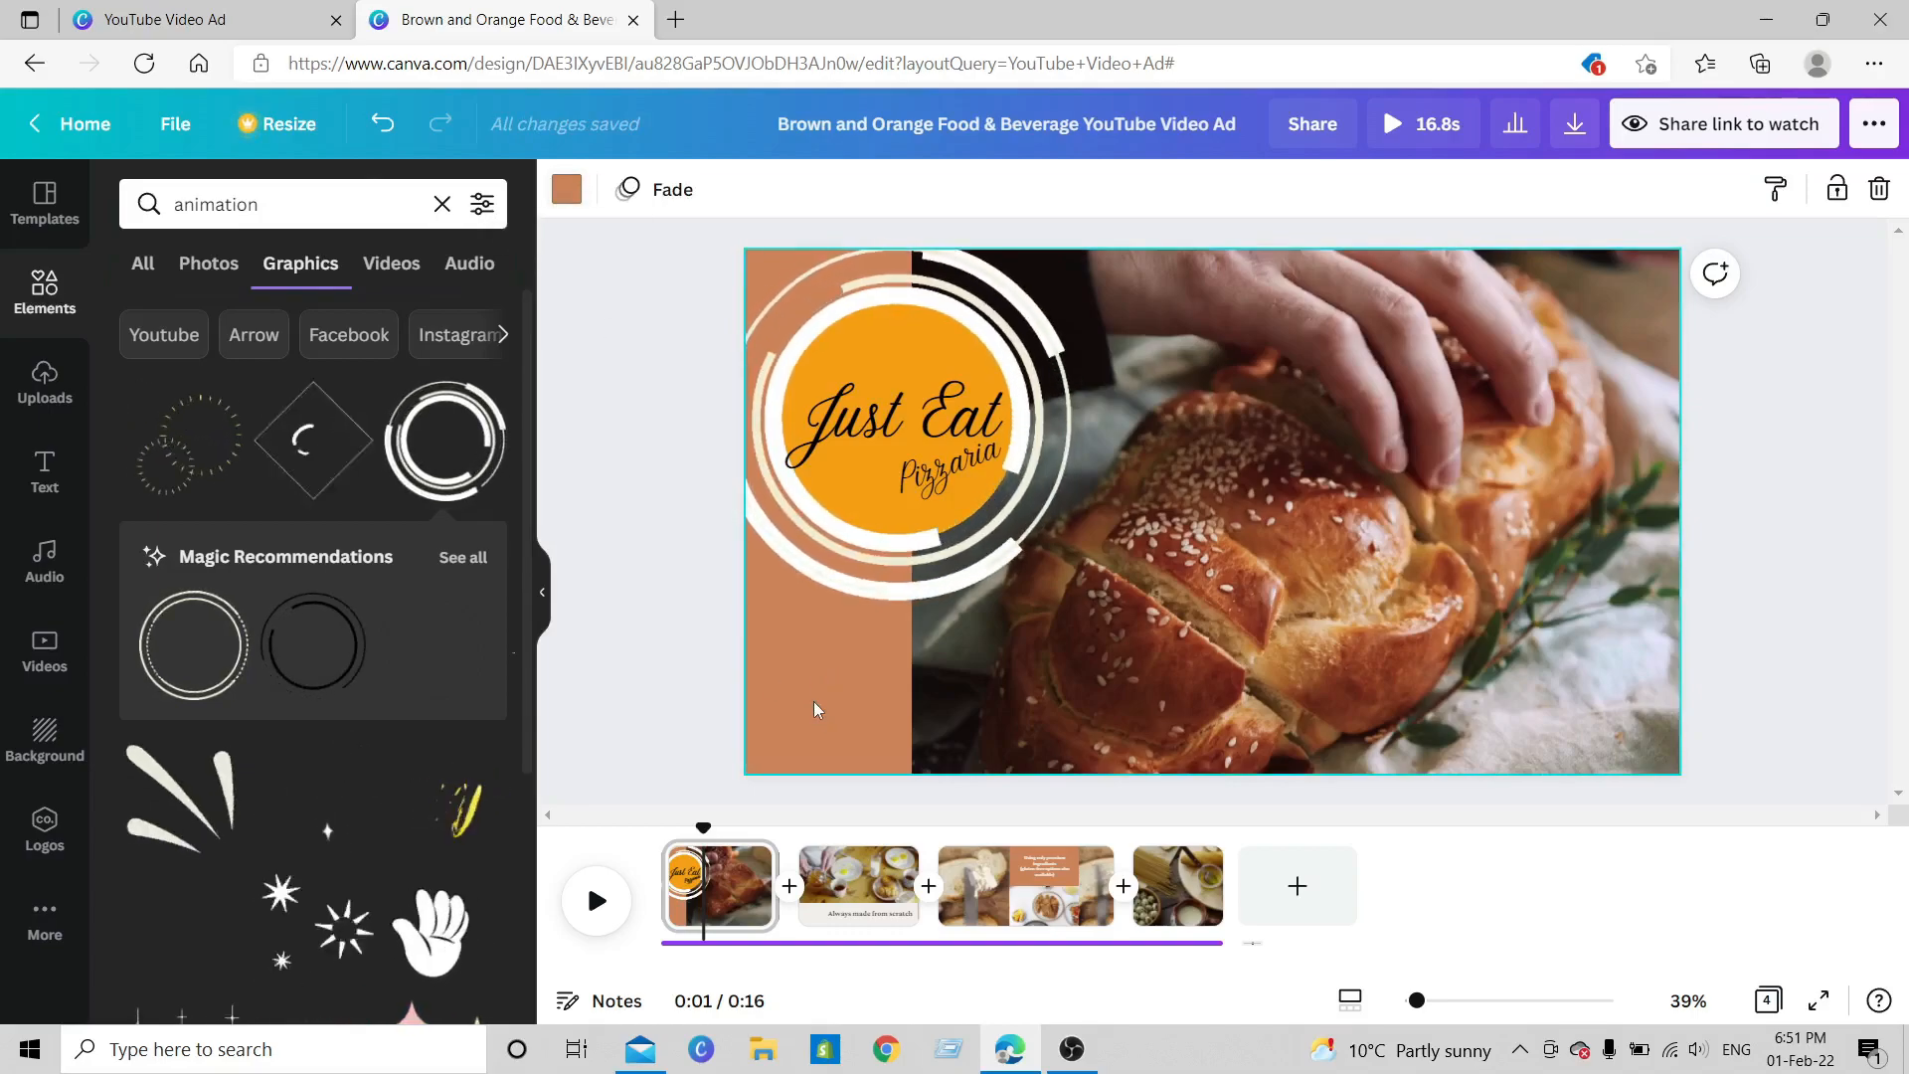
click(565, 190)
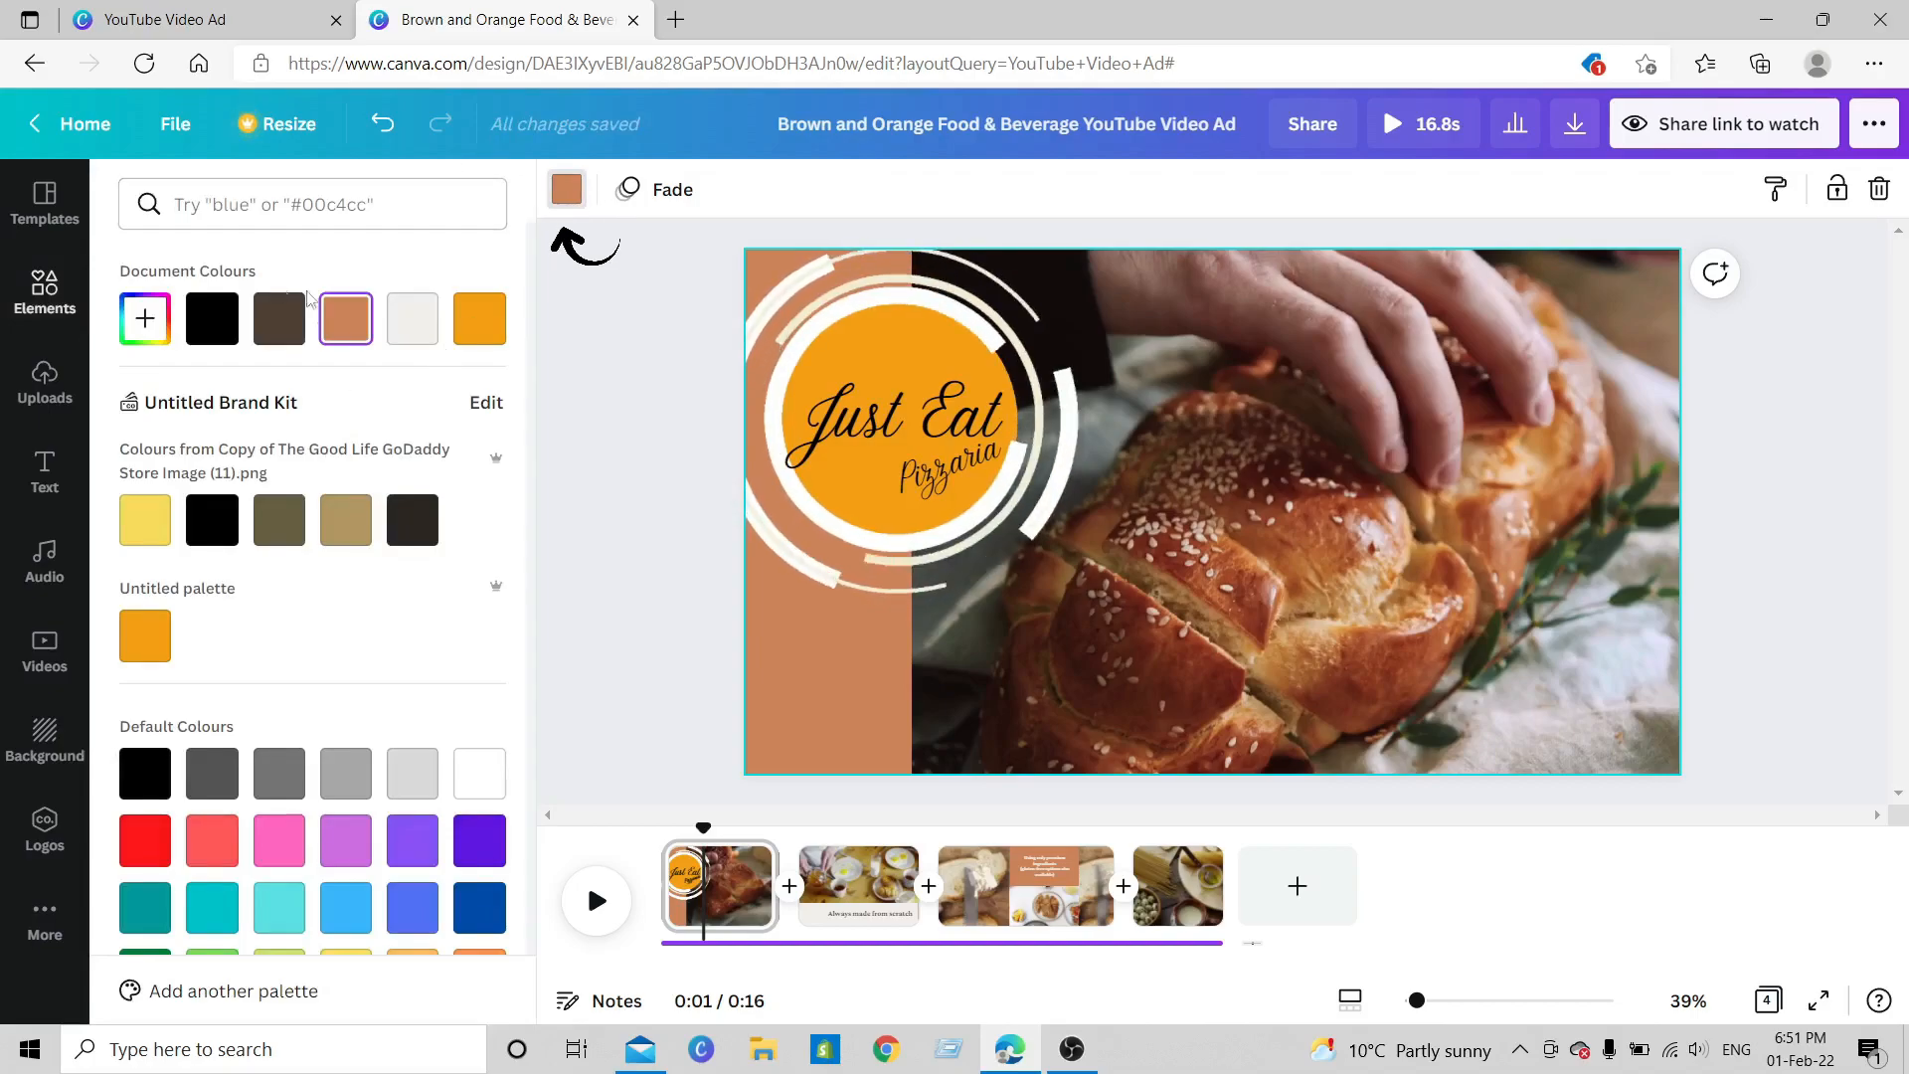
click(199, 320)
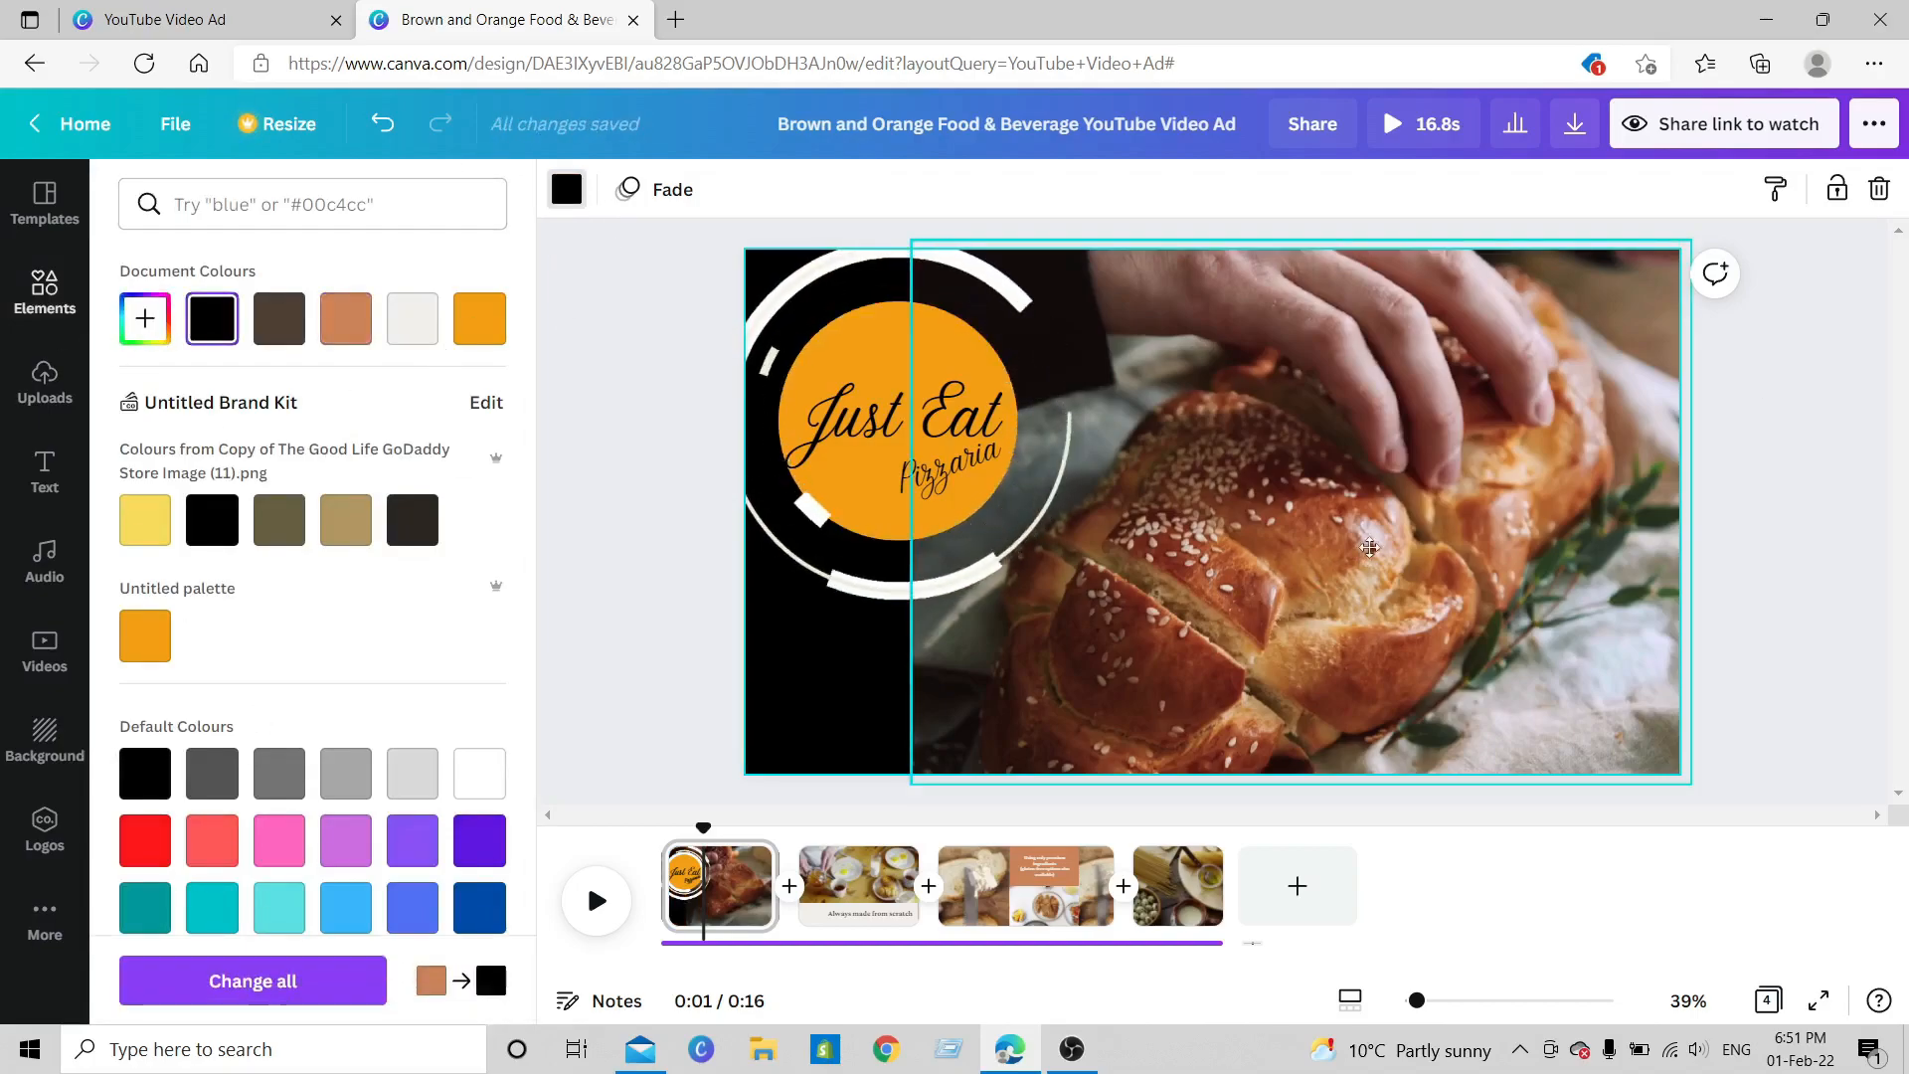
- Browse the Food video results for a clip to replace the bread video
click(1370, 548)
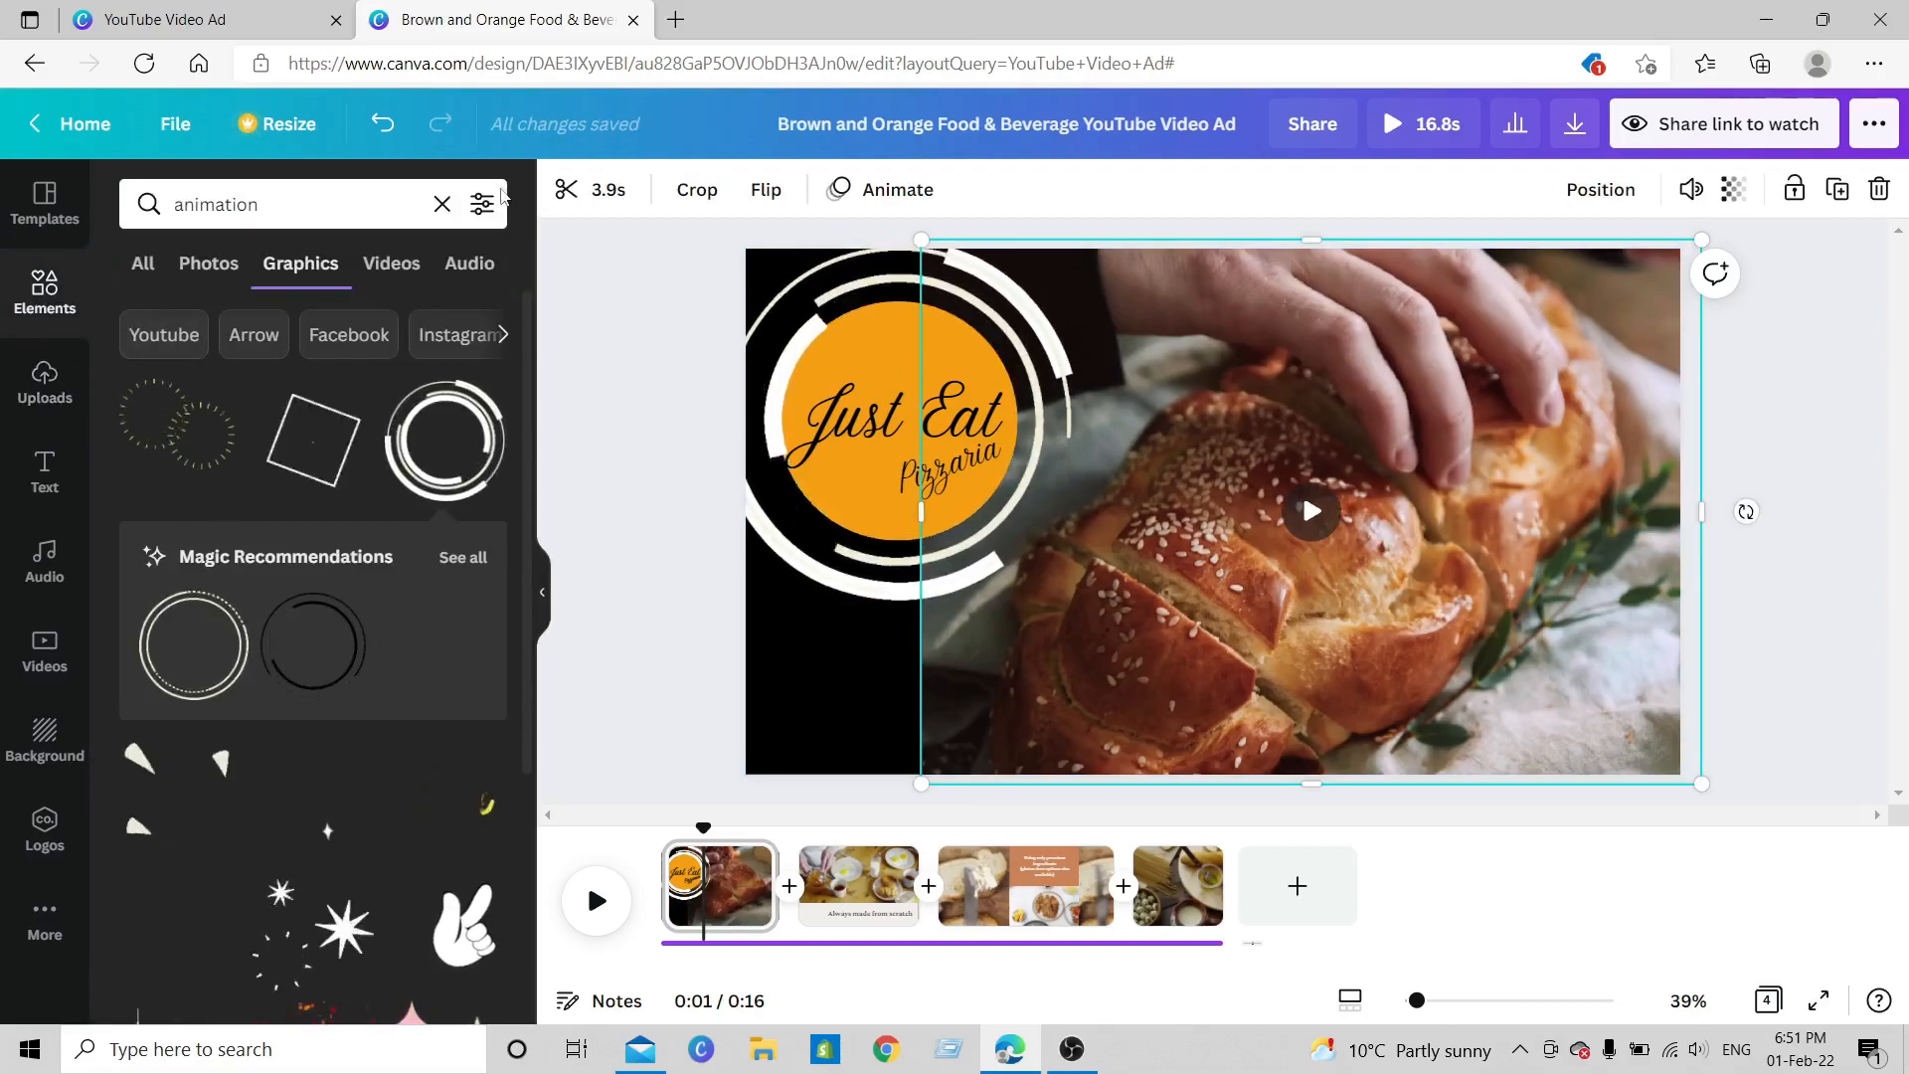
click(442, 204)
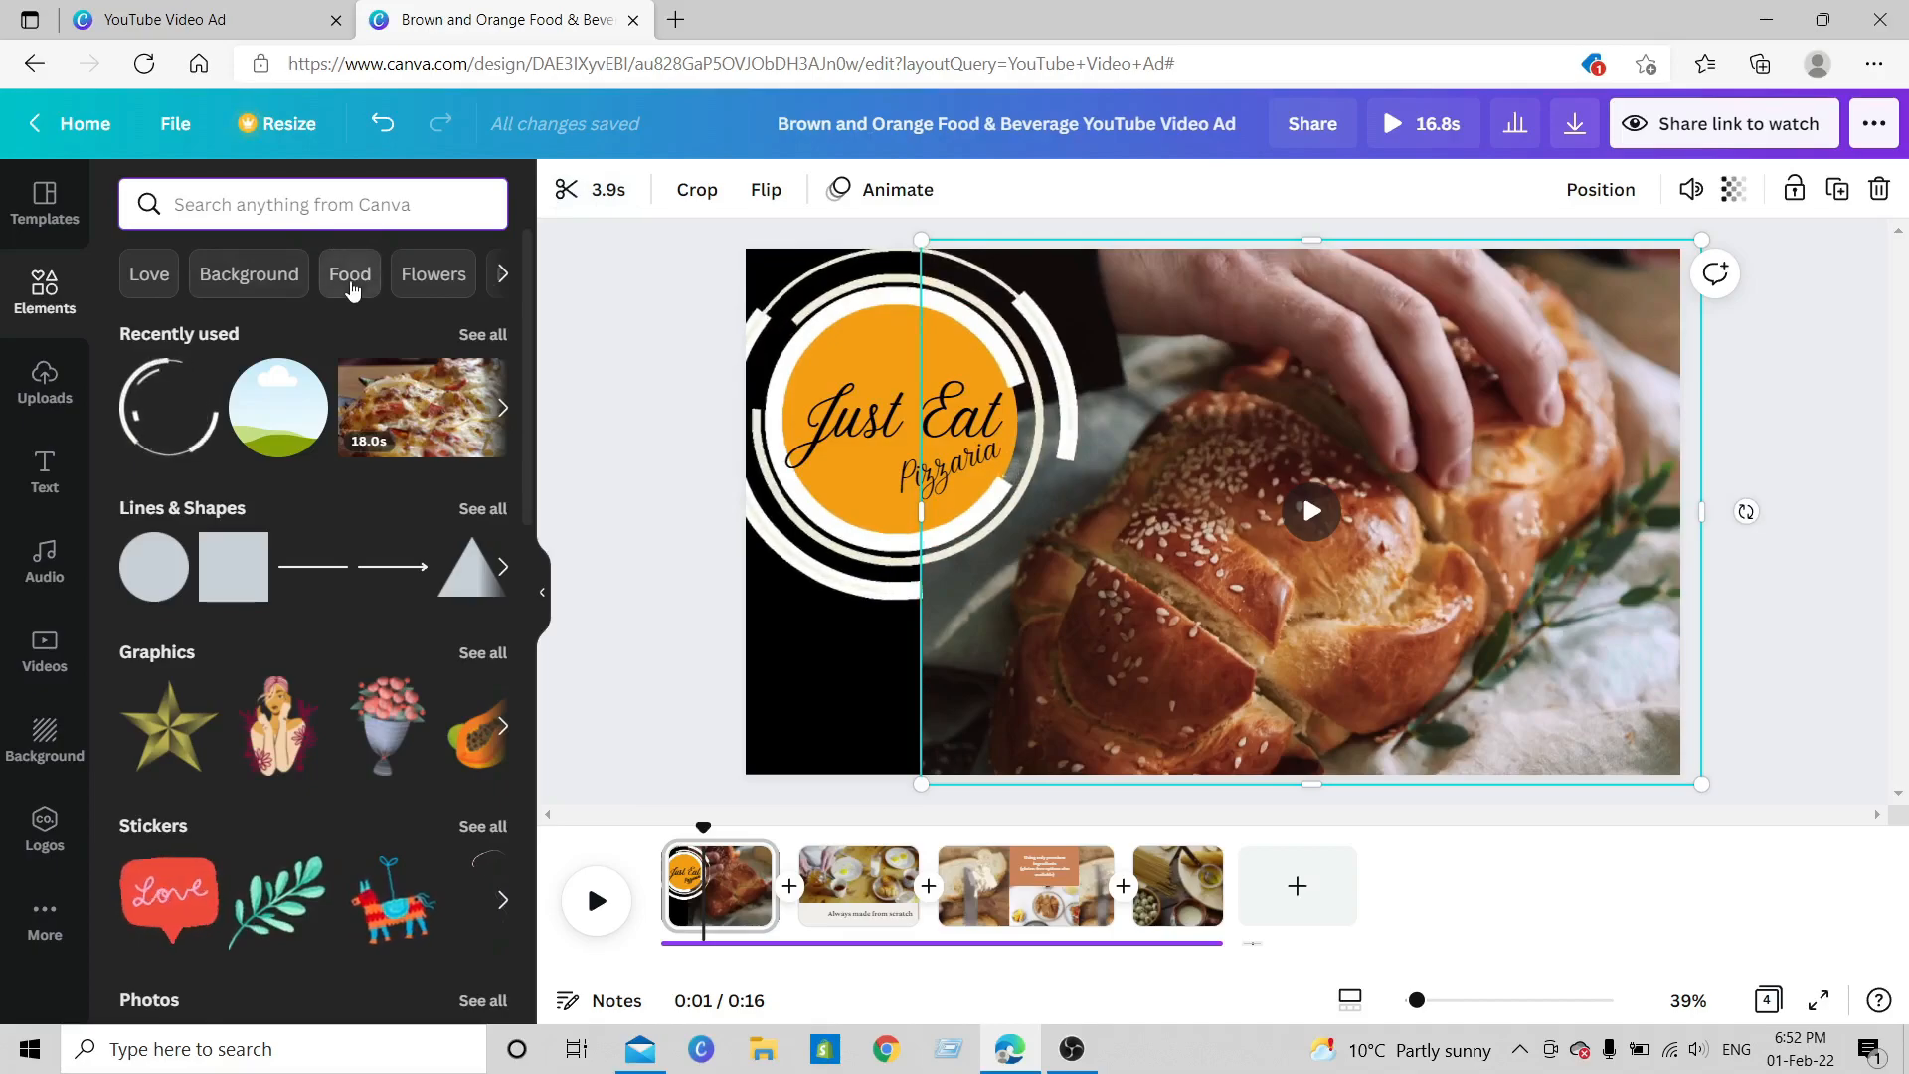
click(351, 279)
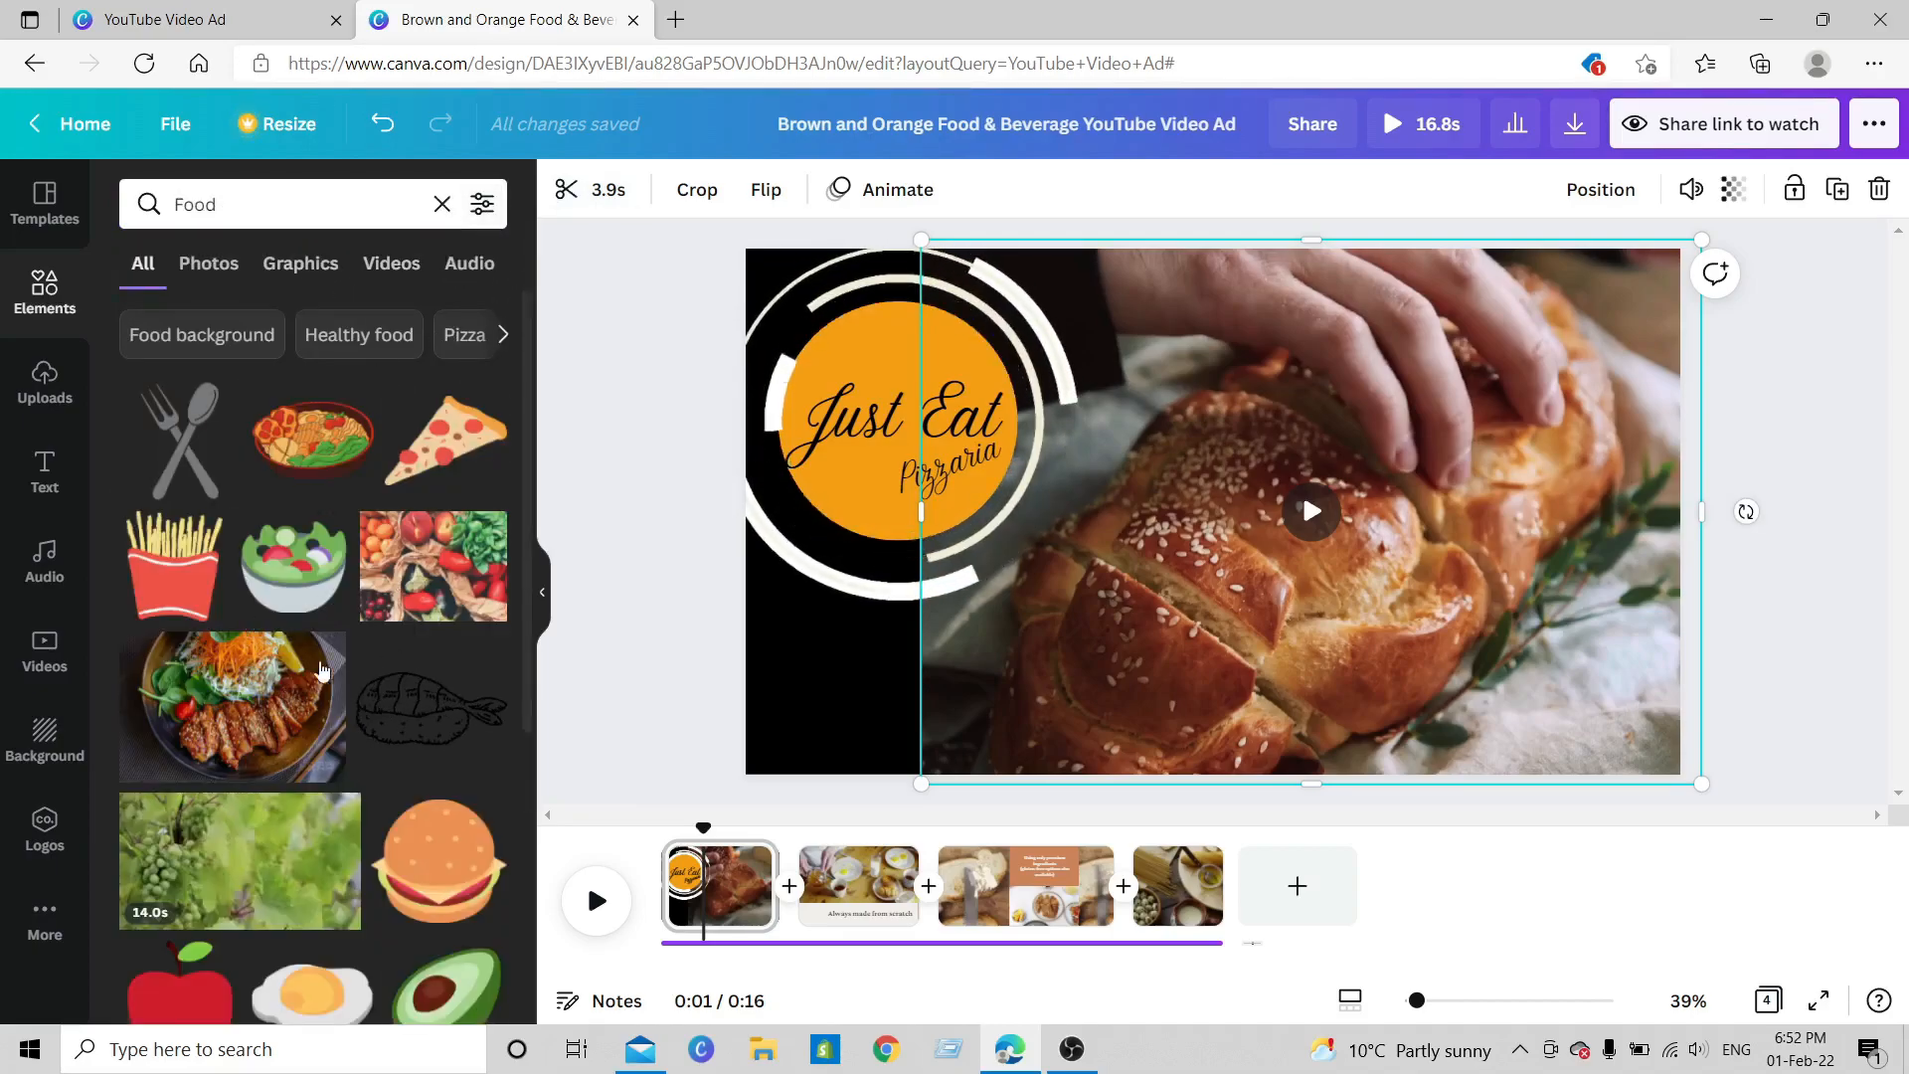
click(409, 266)
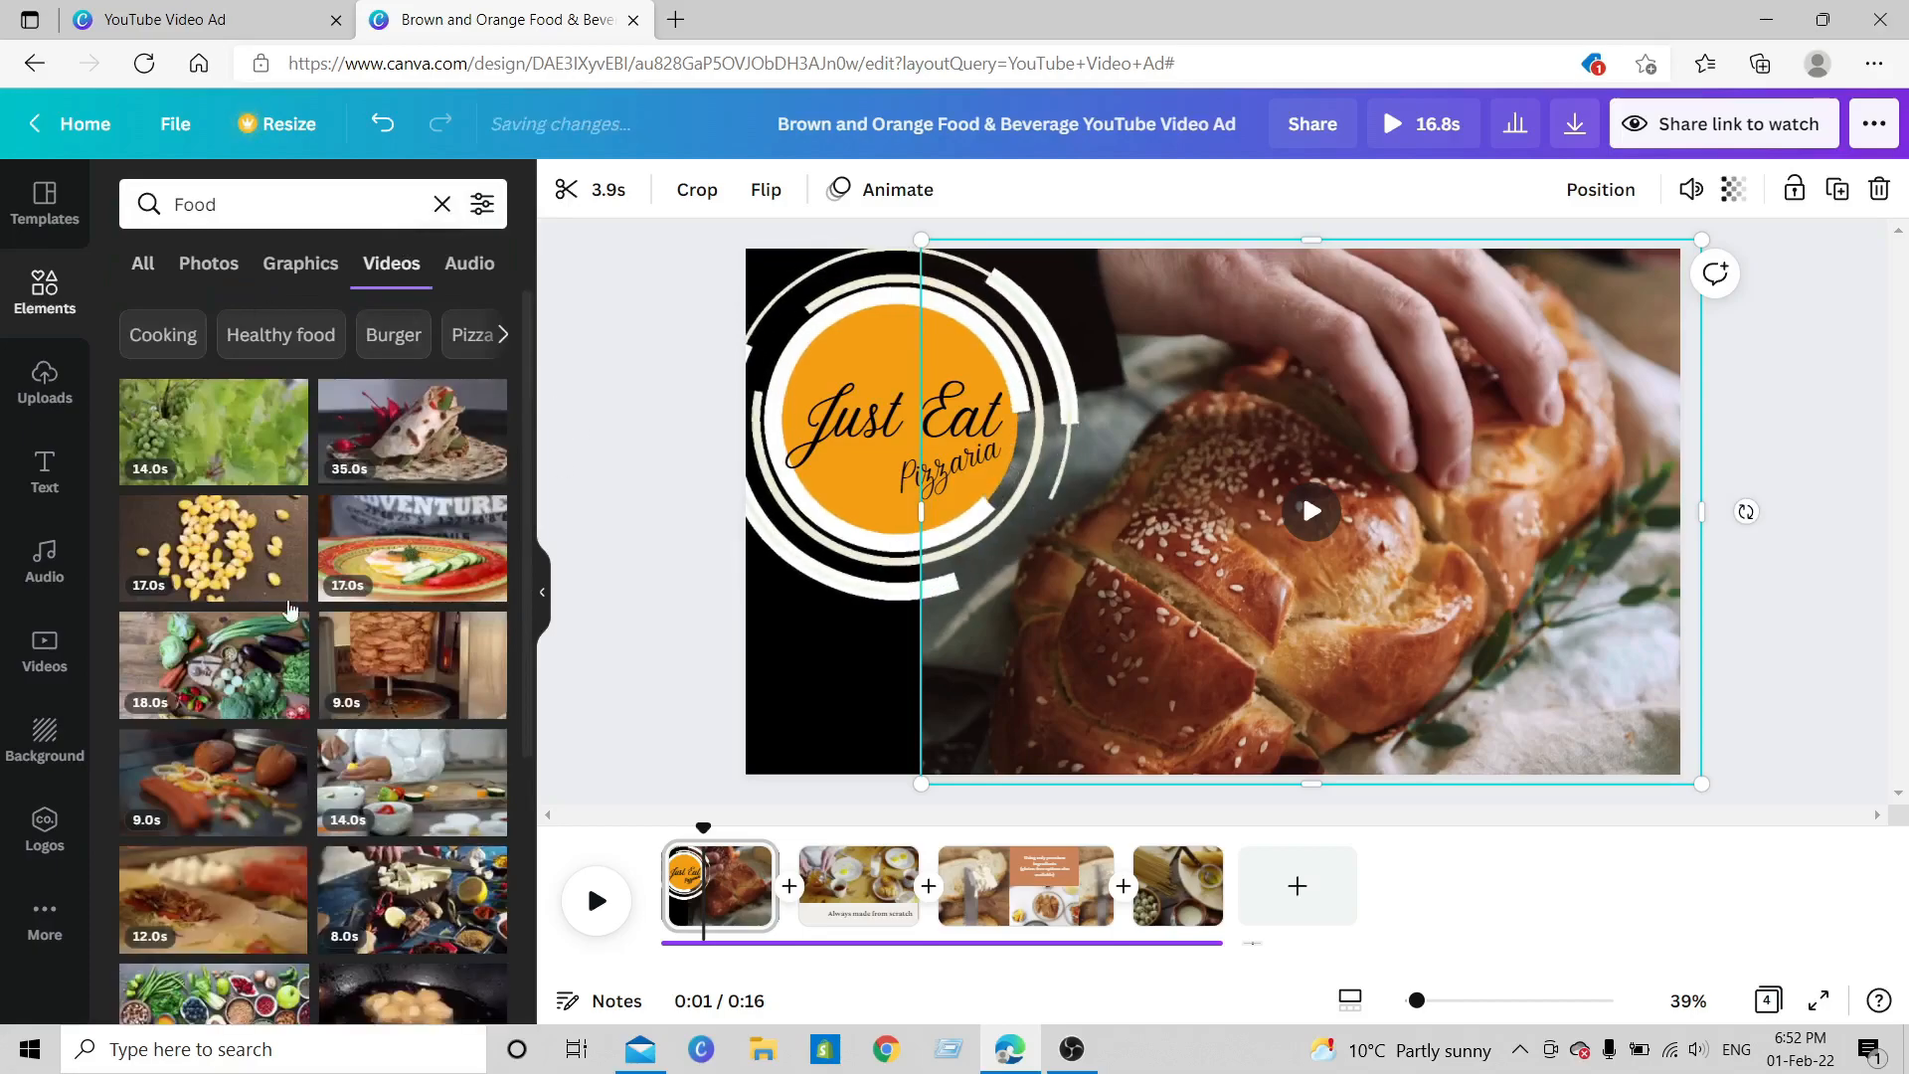
scroll(314, 685, down, 3)
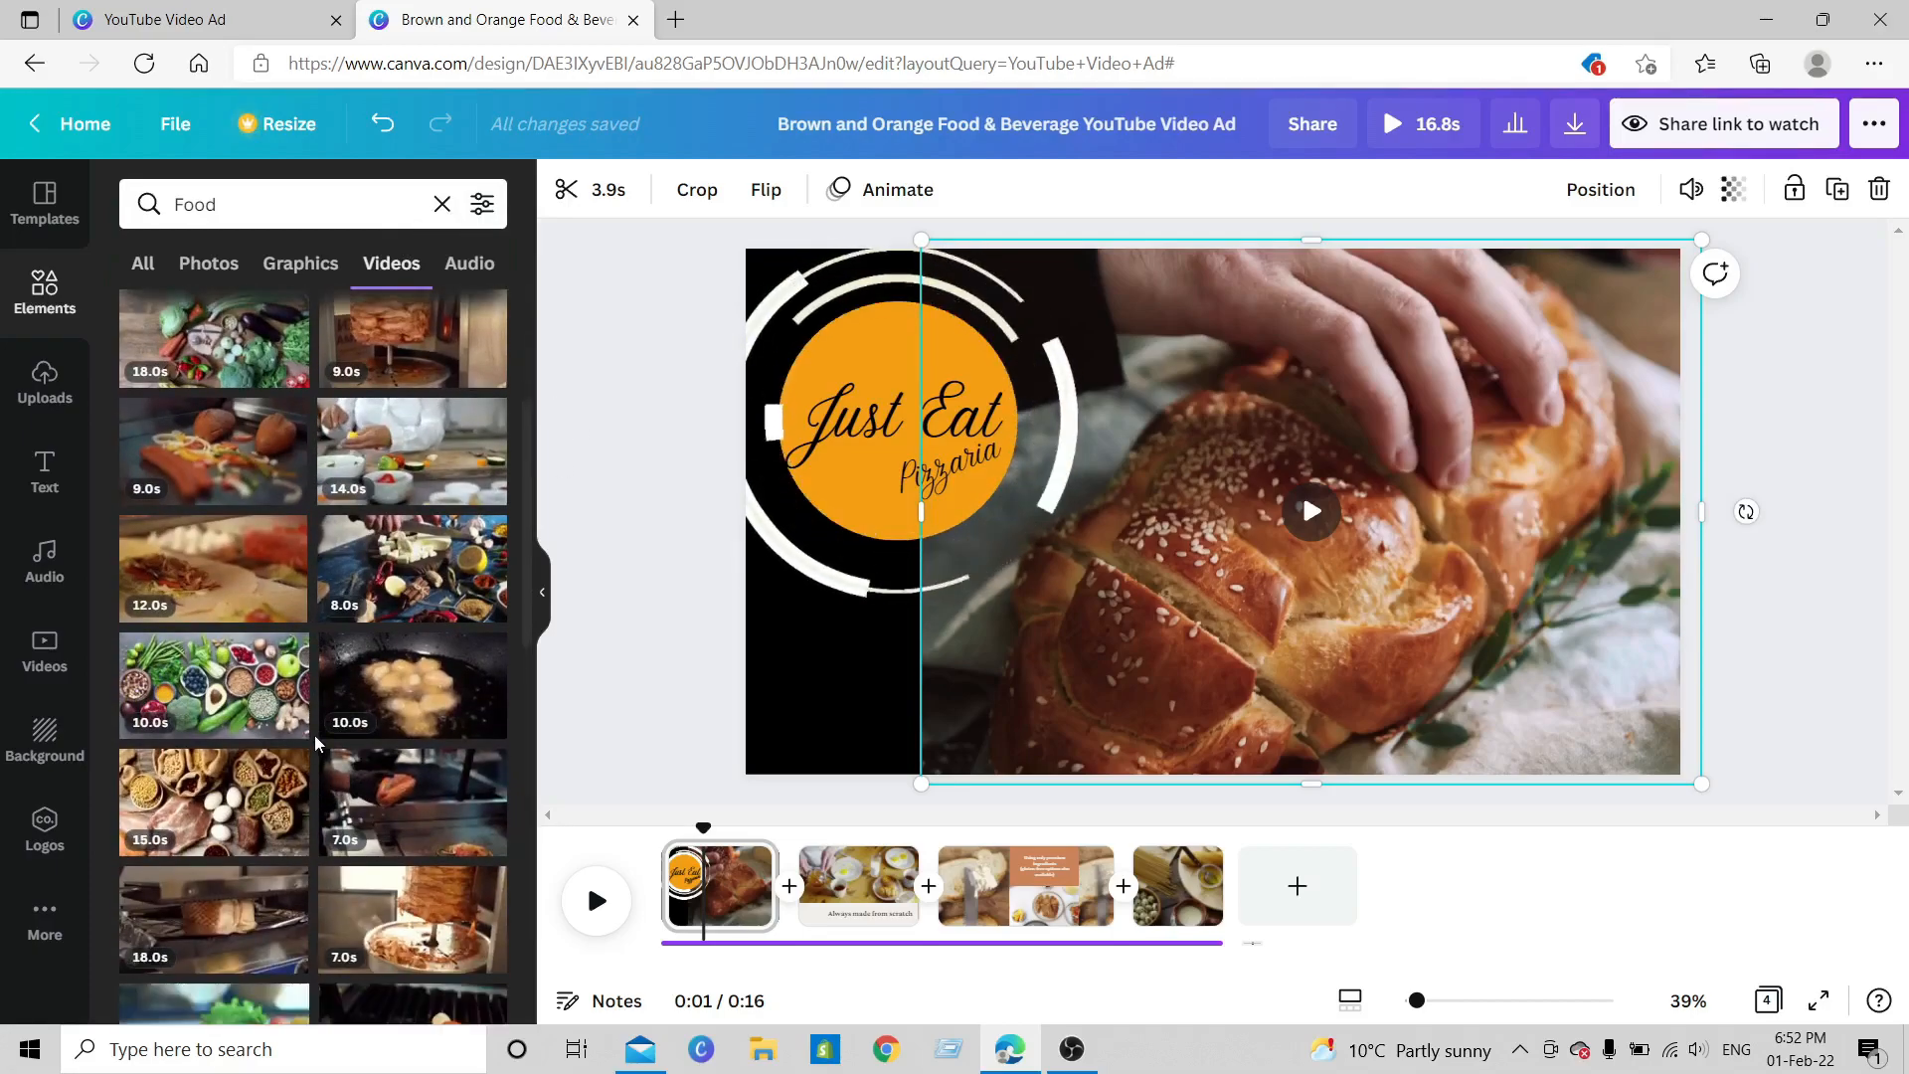
scroll(301, 756, up, 5)
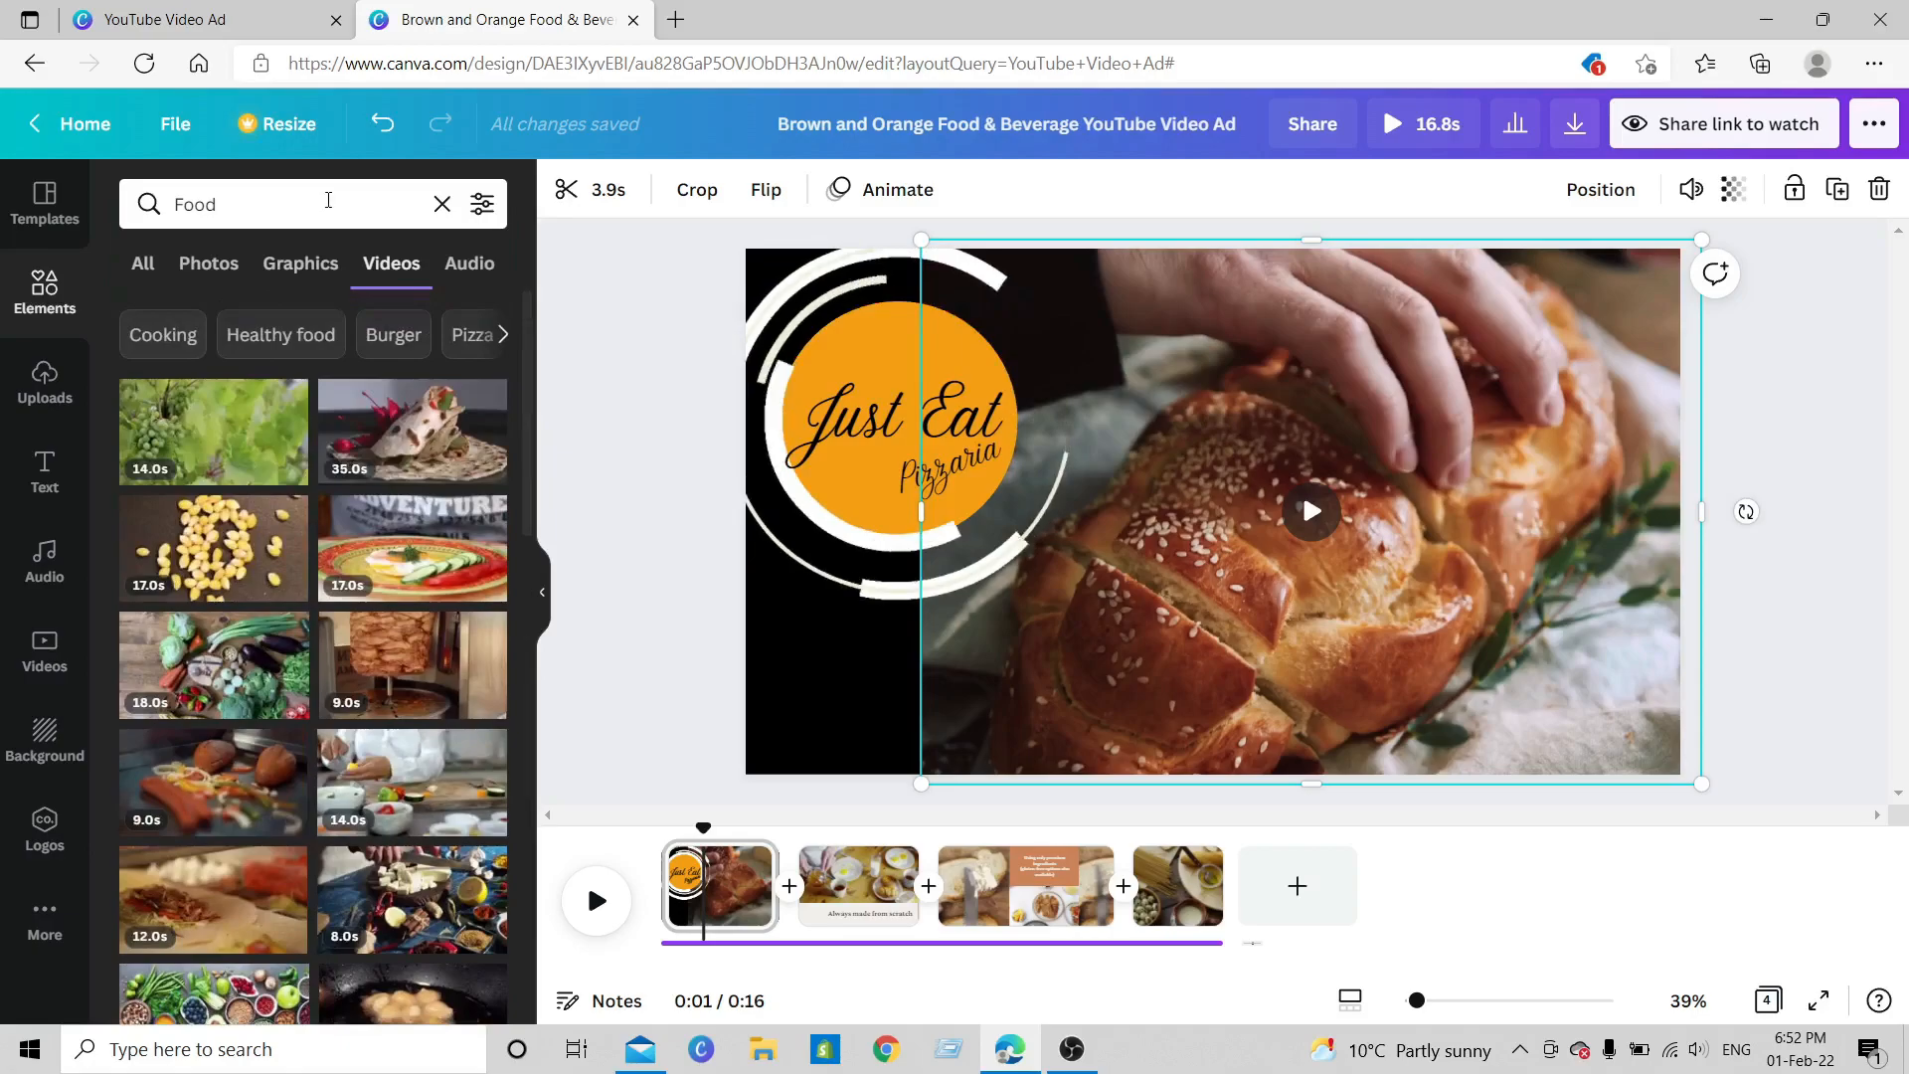
- Search the videos for "pizza" and replace the bread clip with the 18-second cheesy pizza video
click(321, 209)
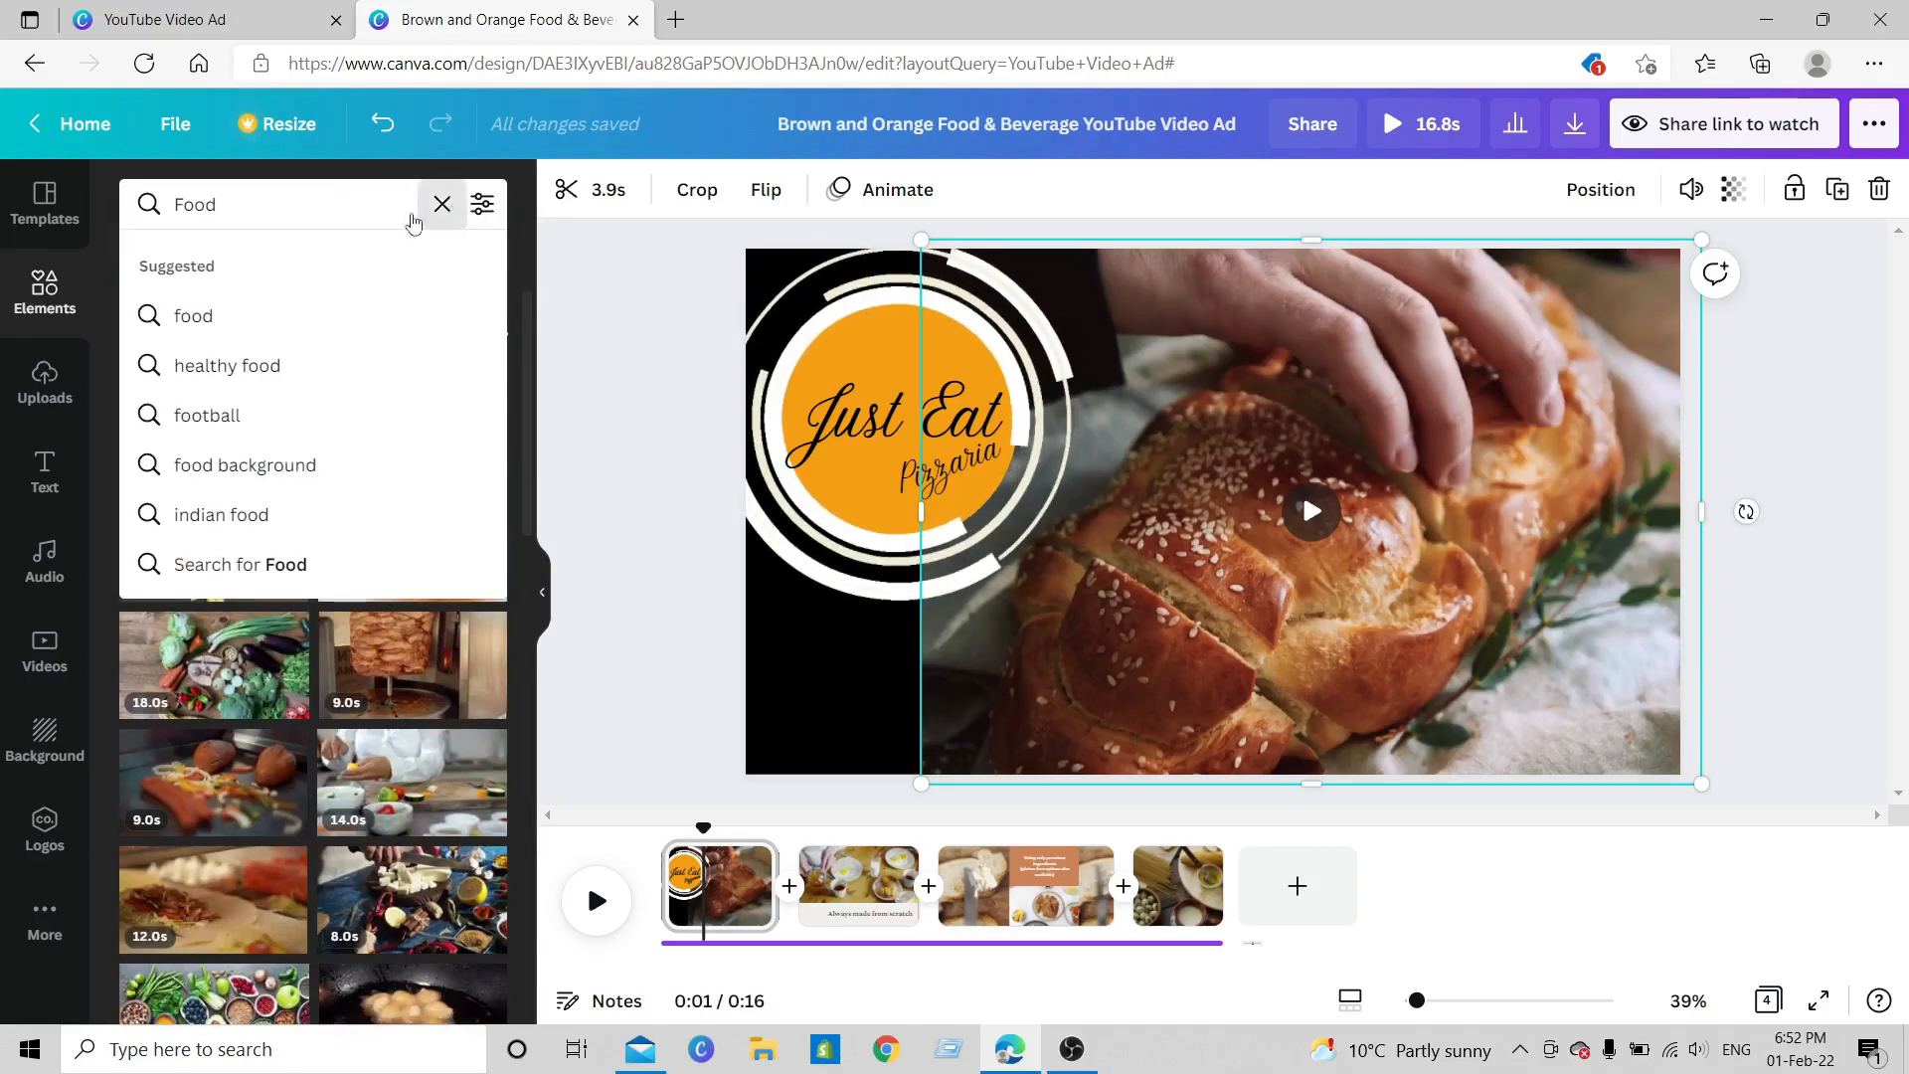
click(416, 217)
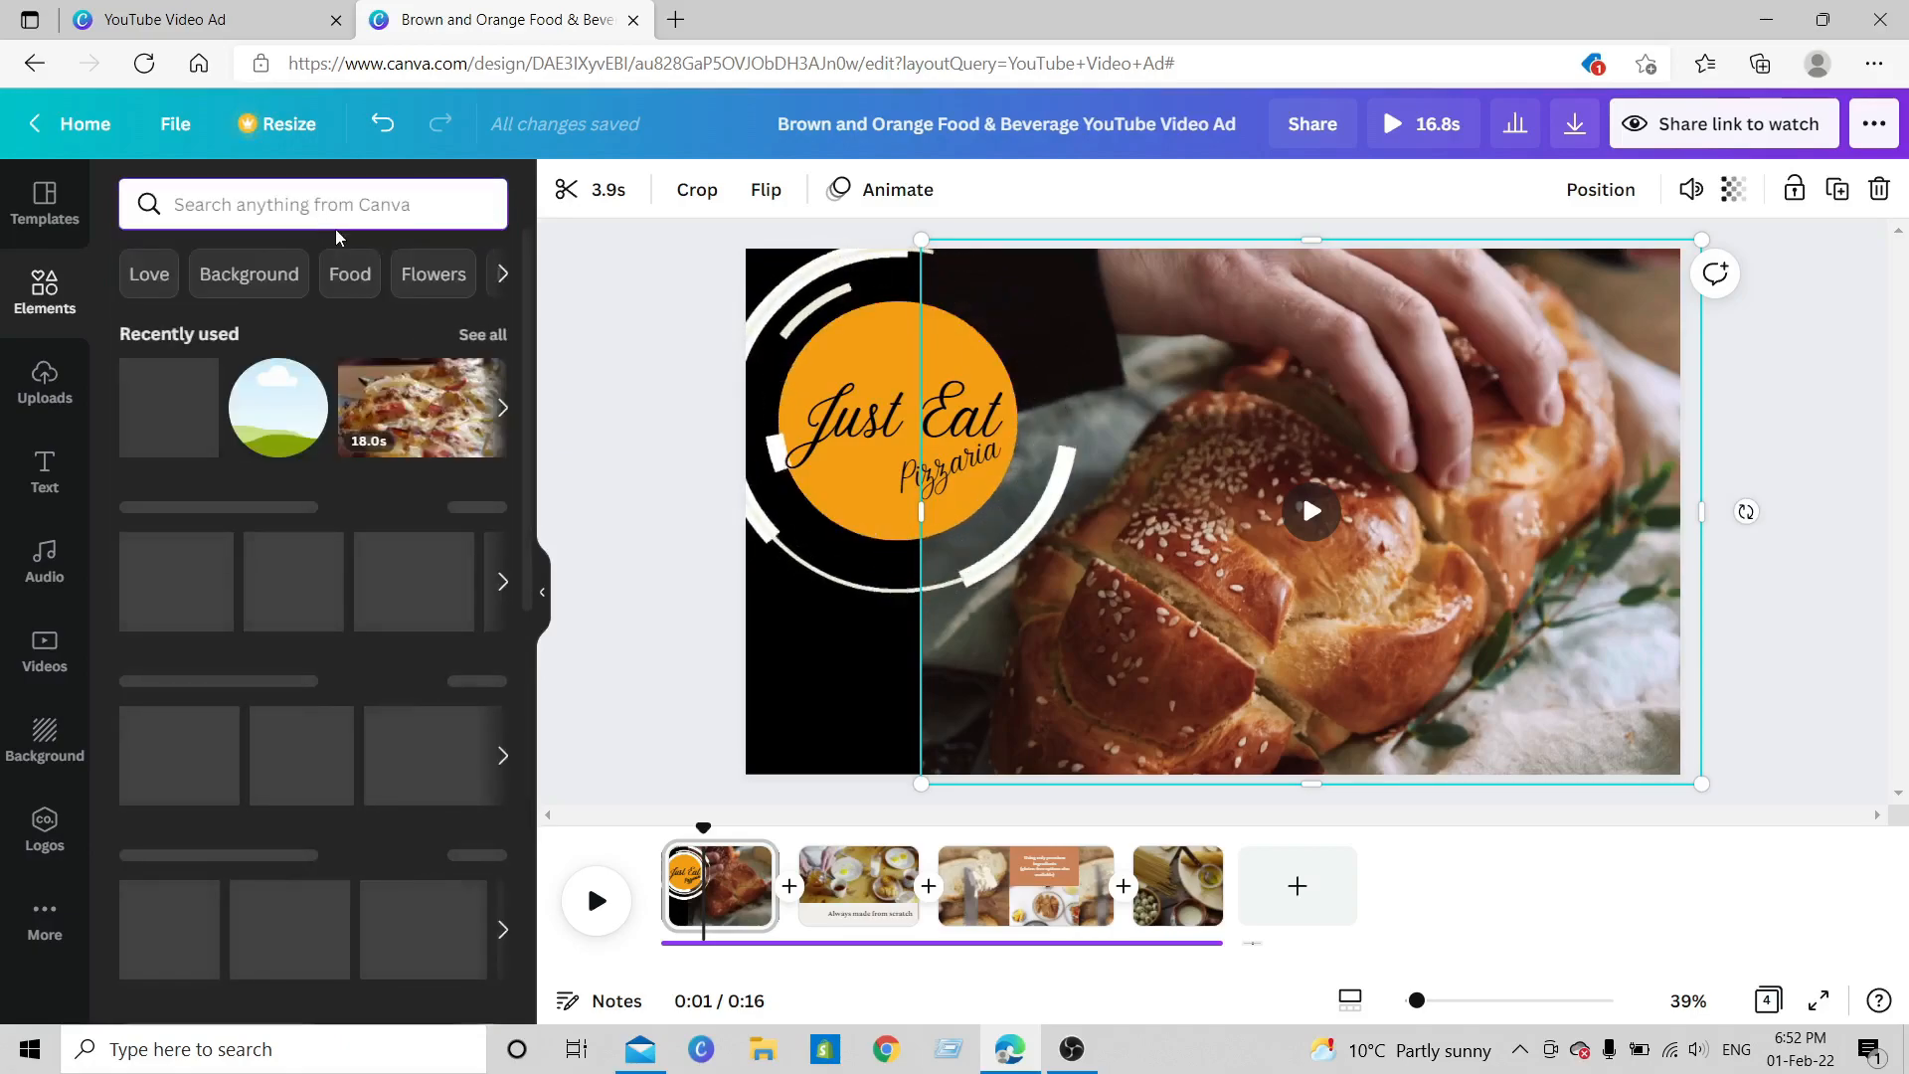
text(pizz)
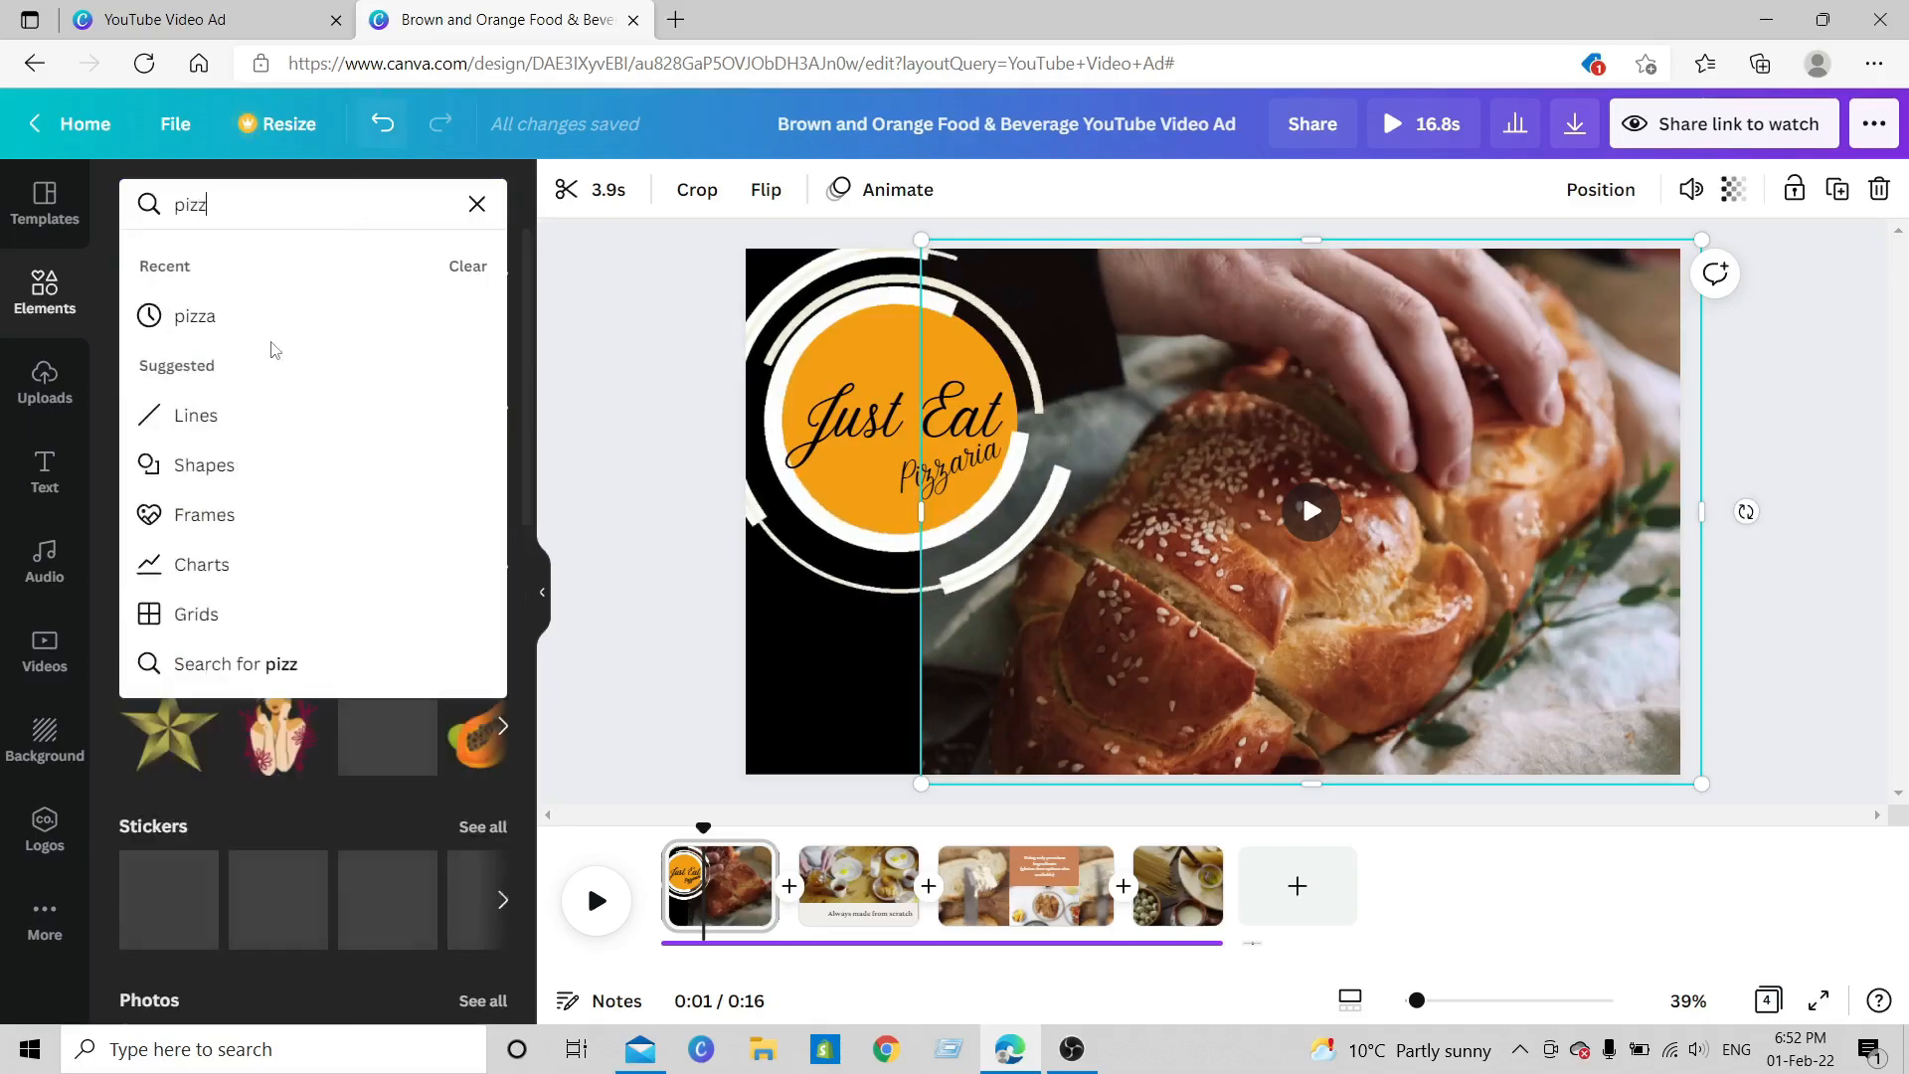
click(241, 326)
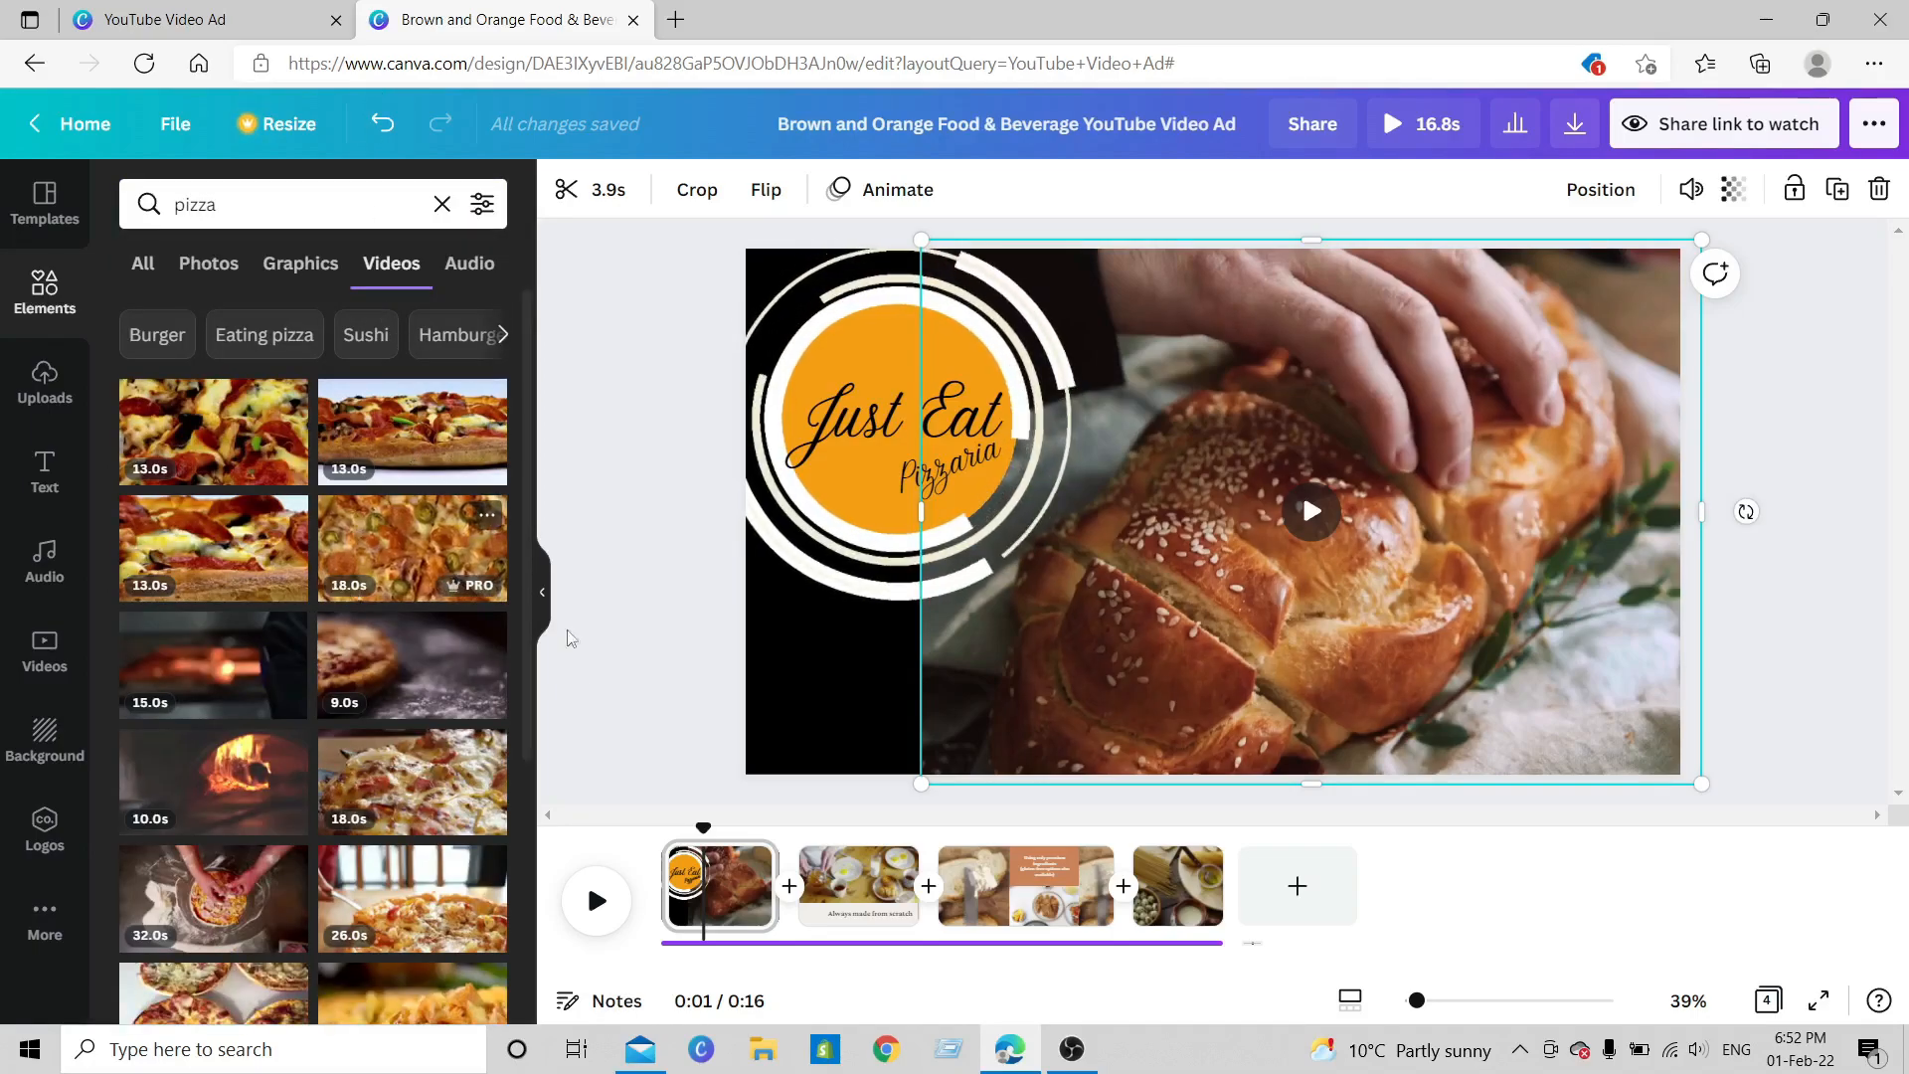
scroll(452, 623, down, 6)
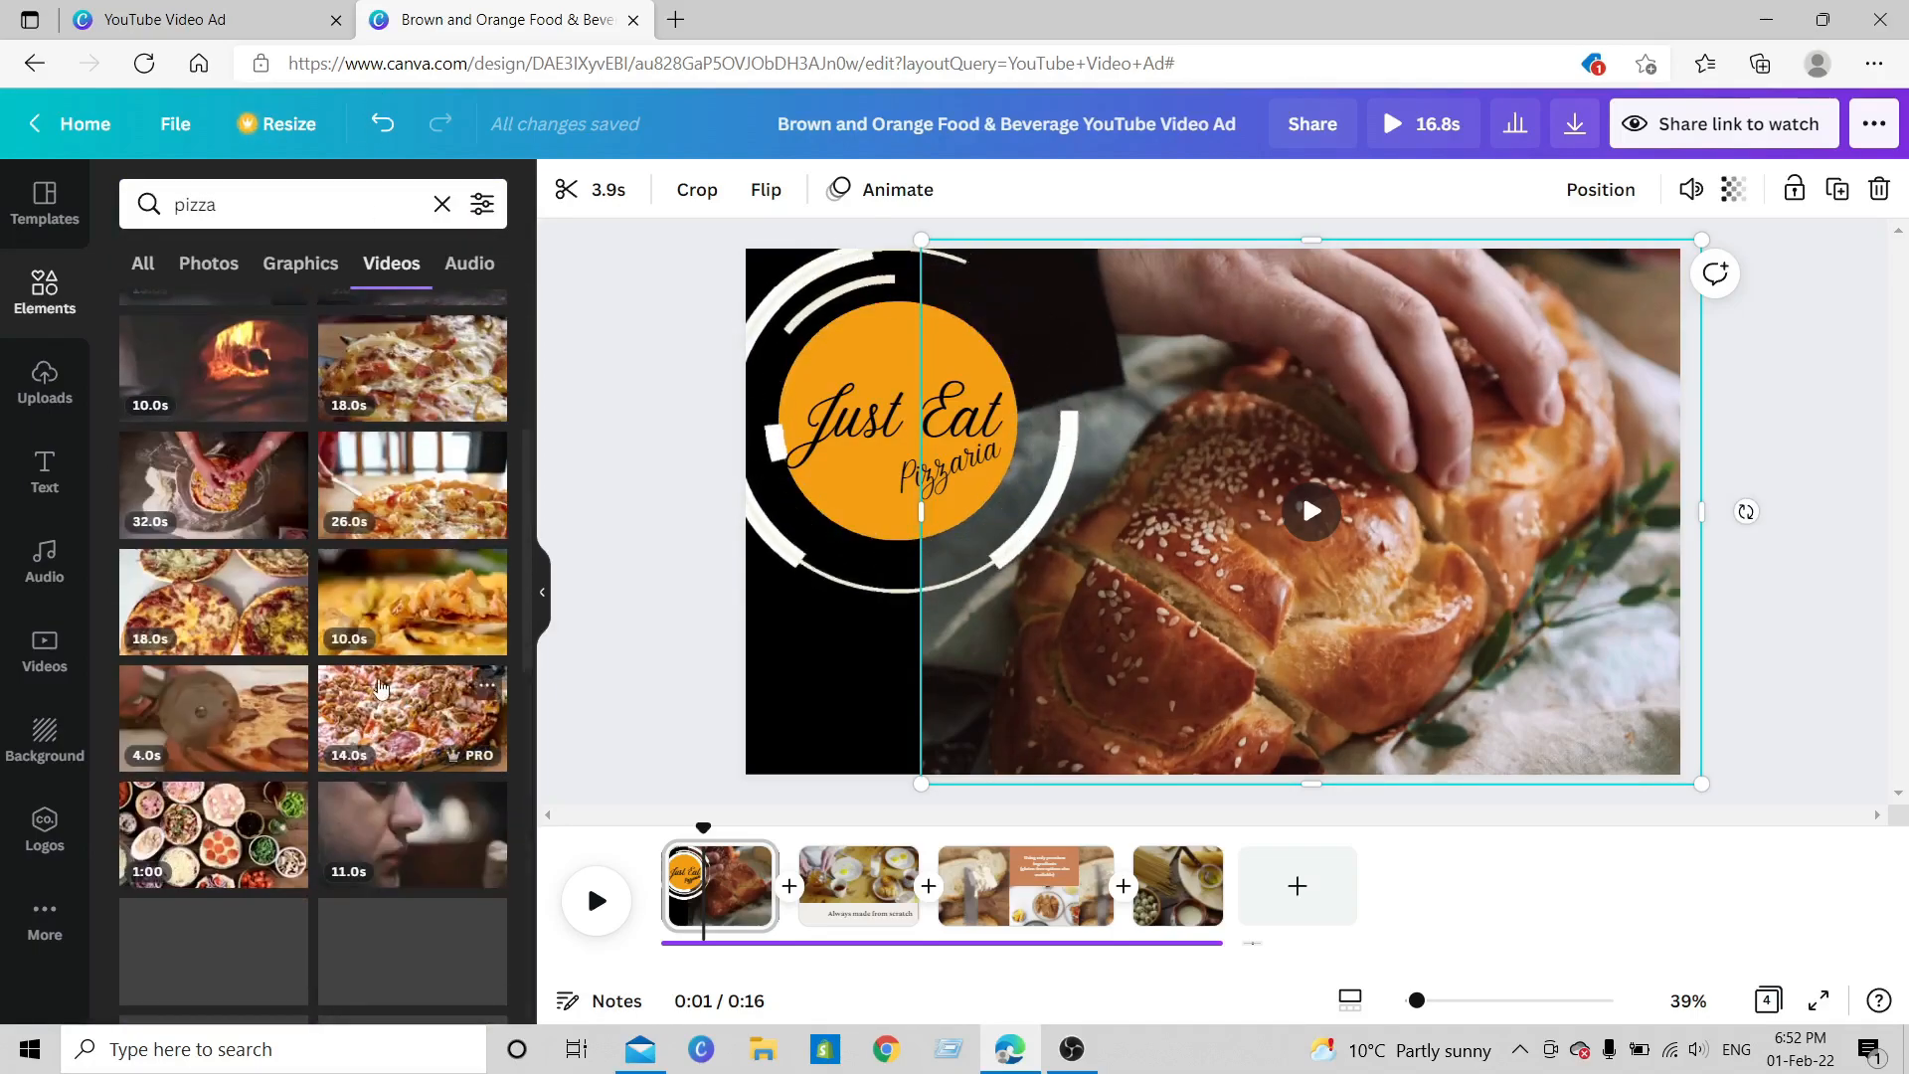
scroll(369, 704, down, 6)
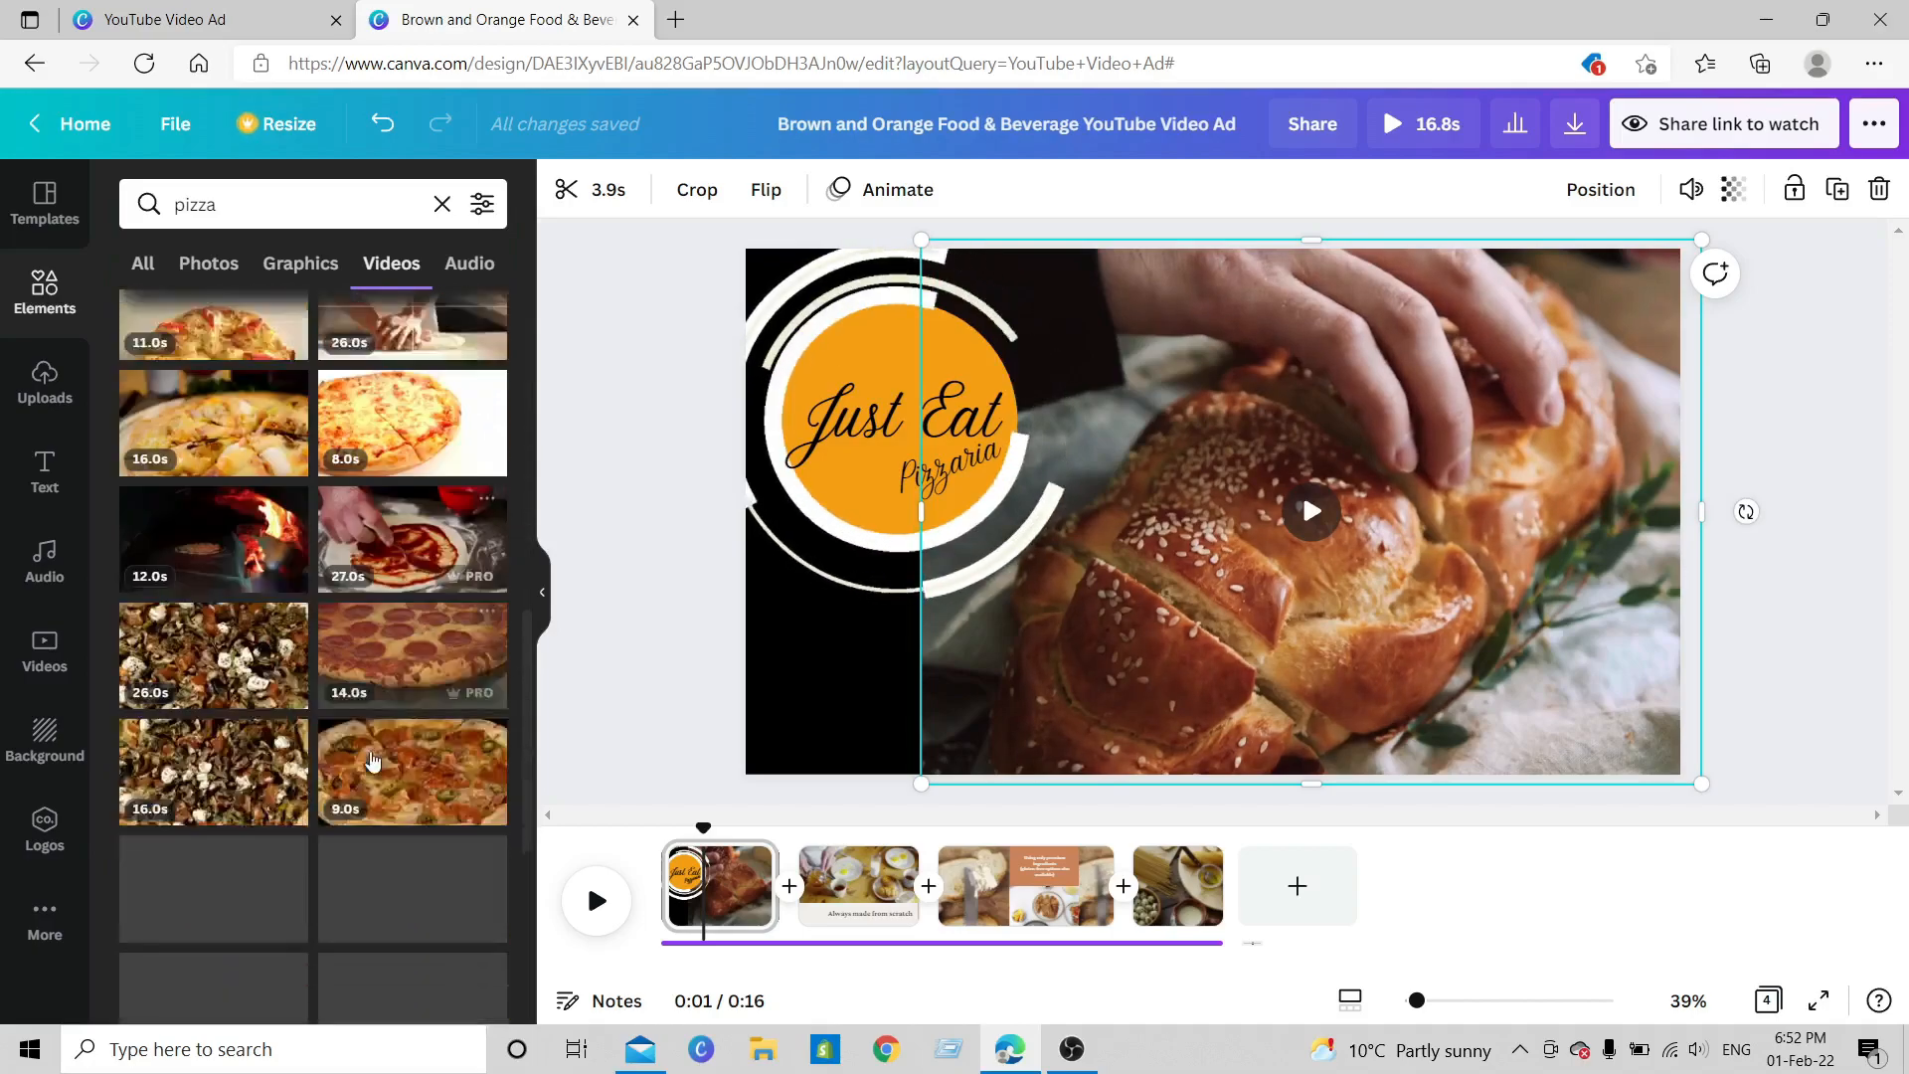
scroll(373, 760, up, 10)
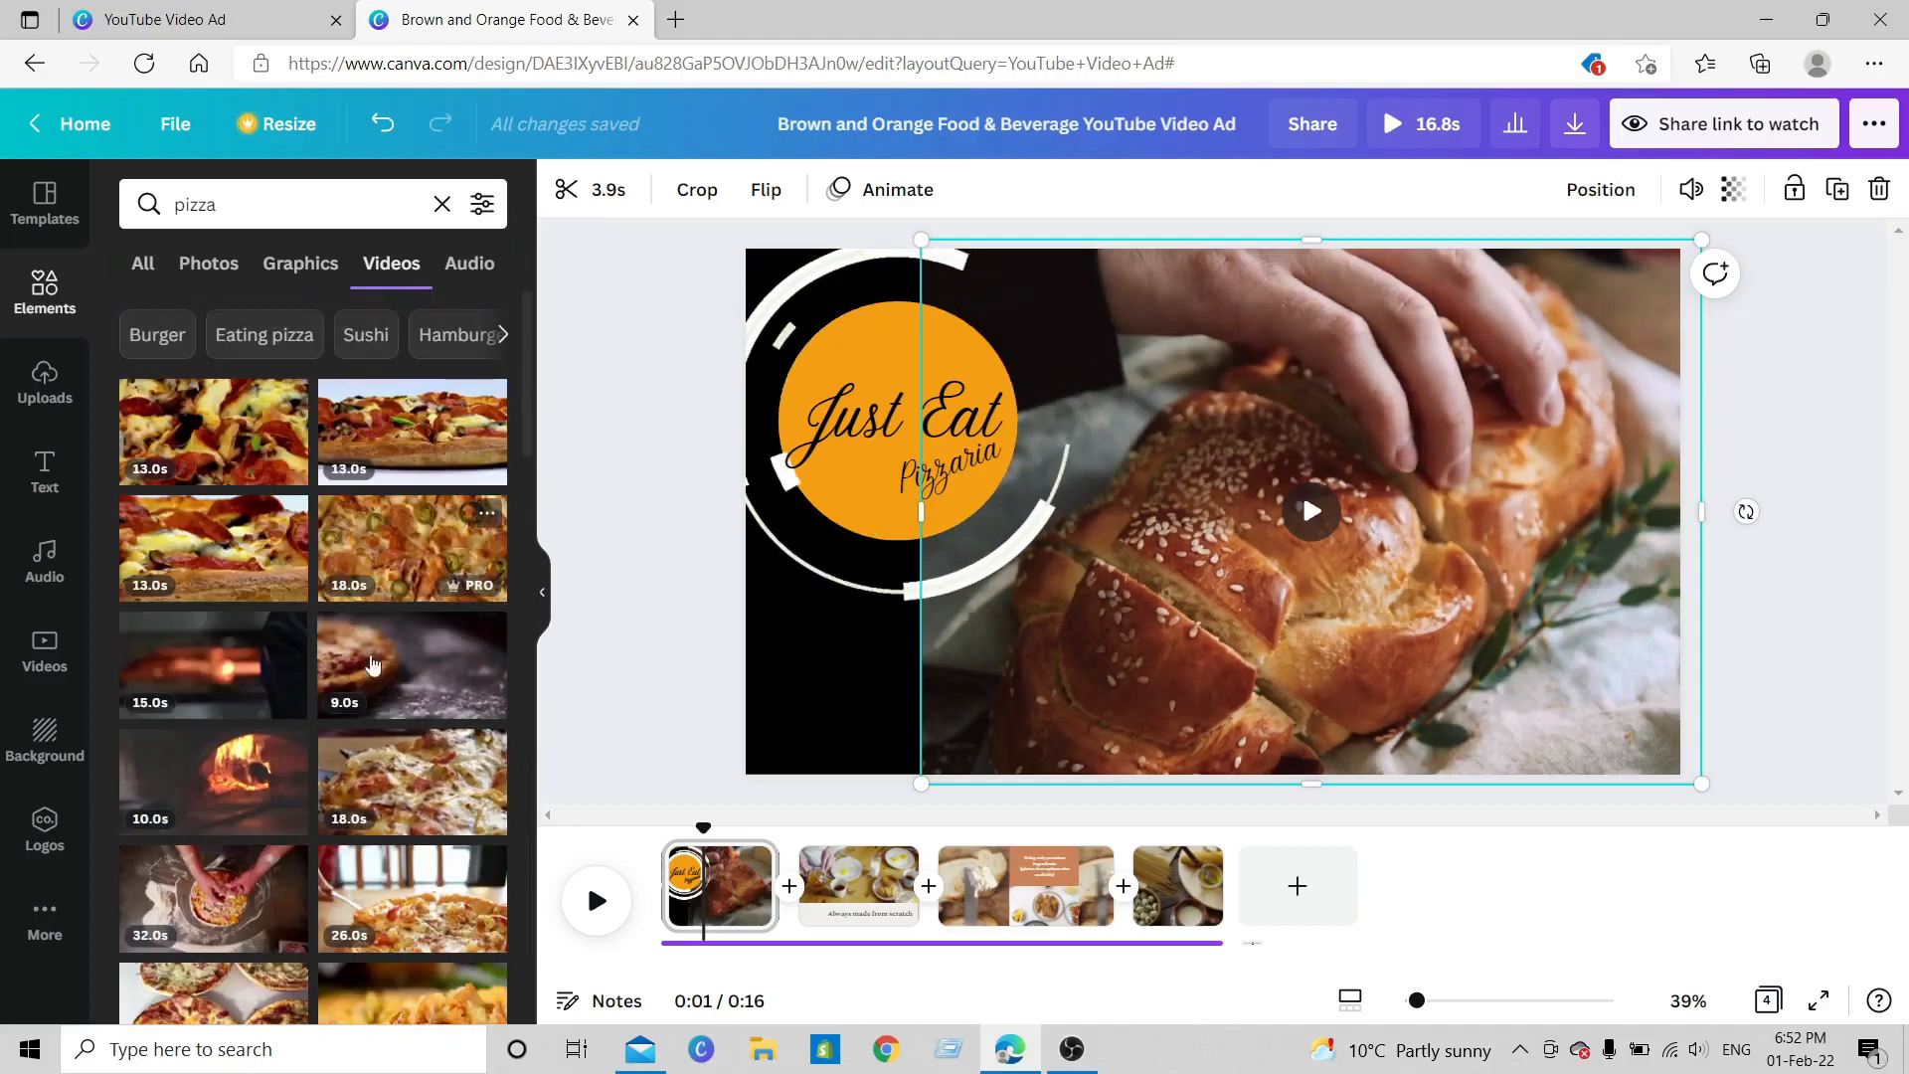
drag(514, 759, 1177, 461)
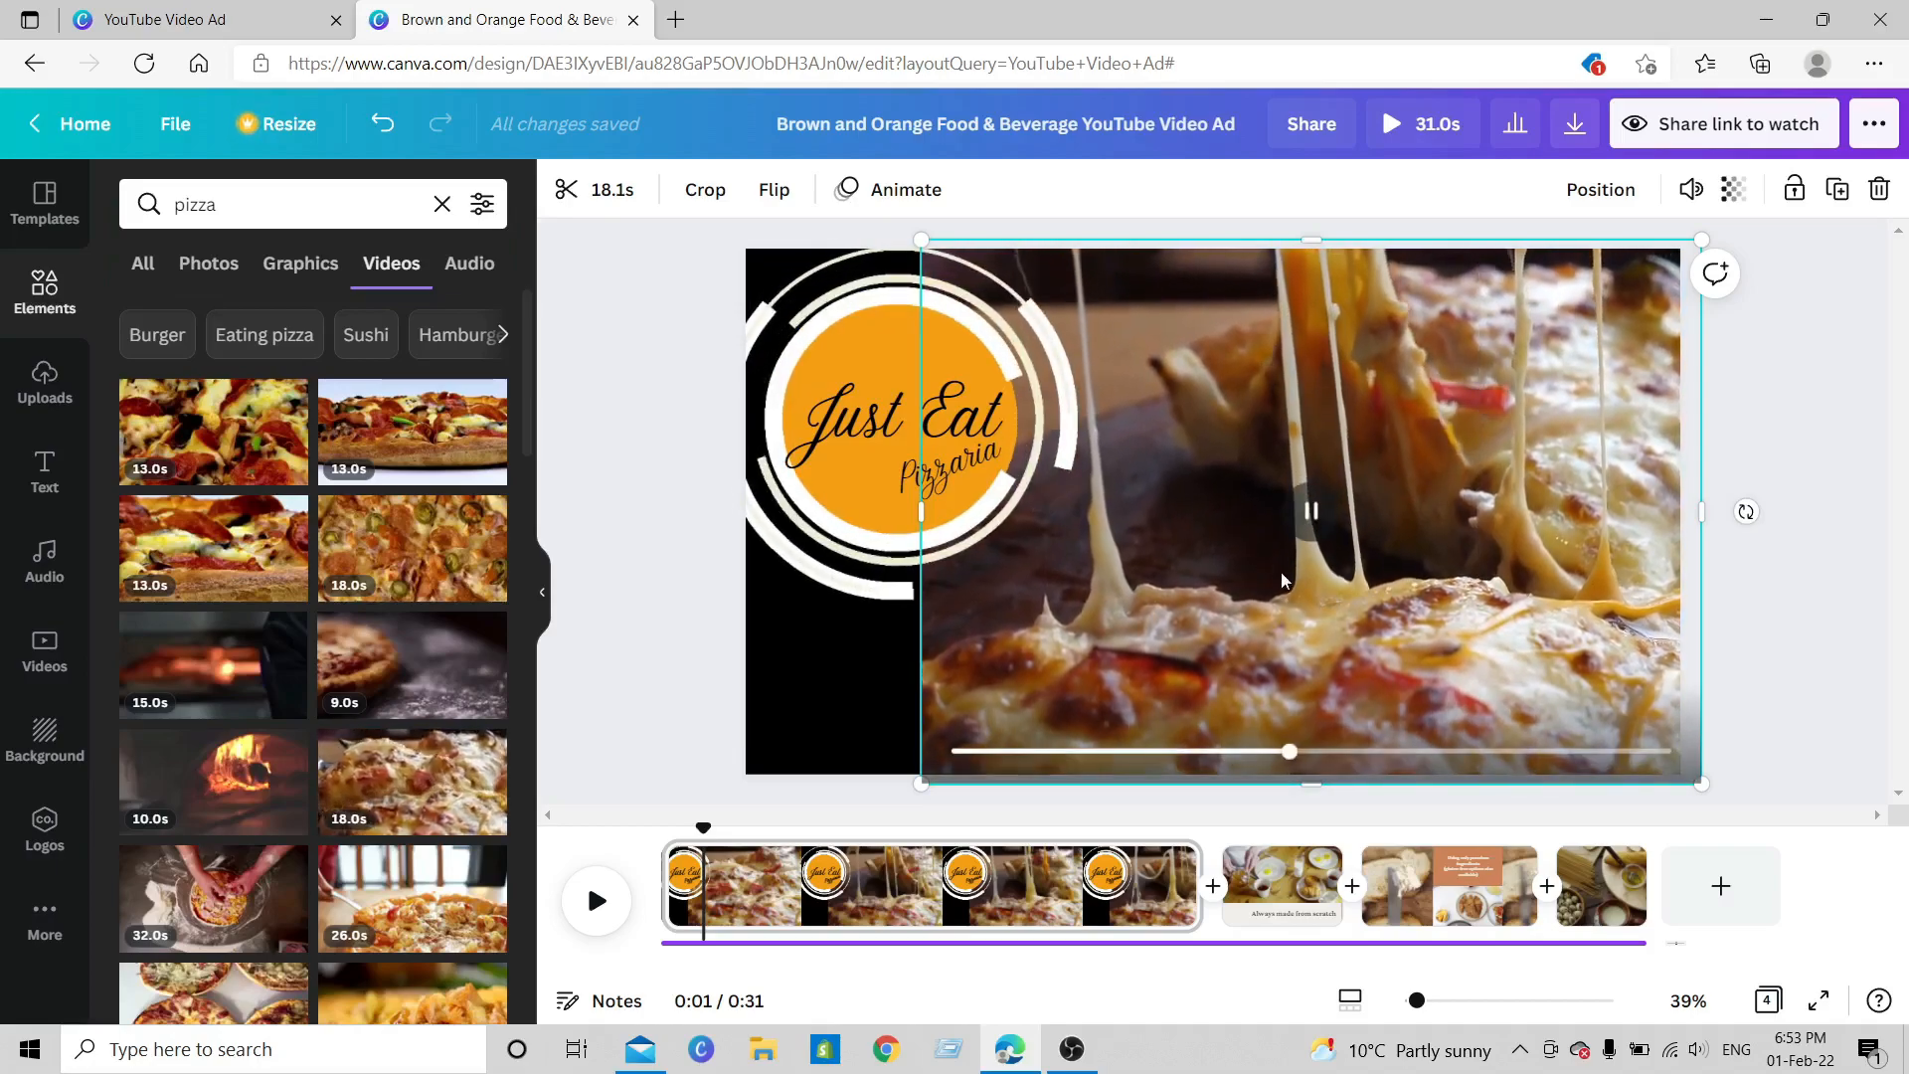
- Trim both ends of the pizza clip to keep about 4 seconds of the cheese pull
click(608, 190)
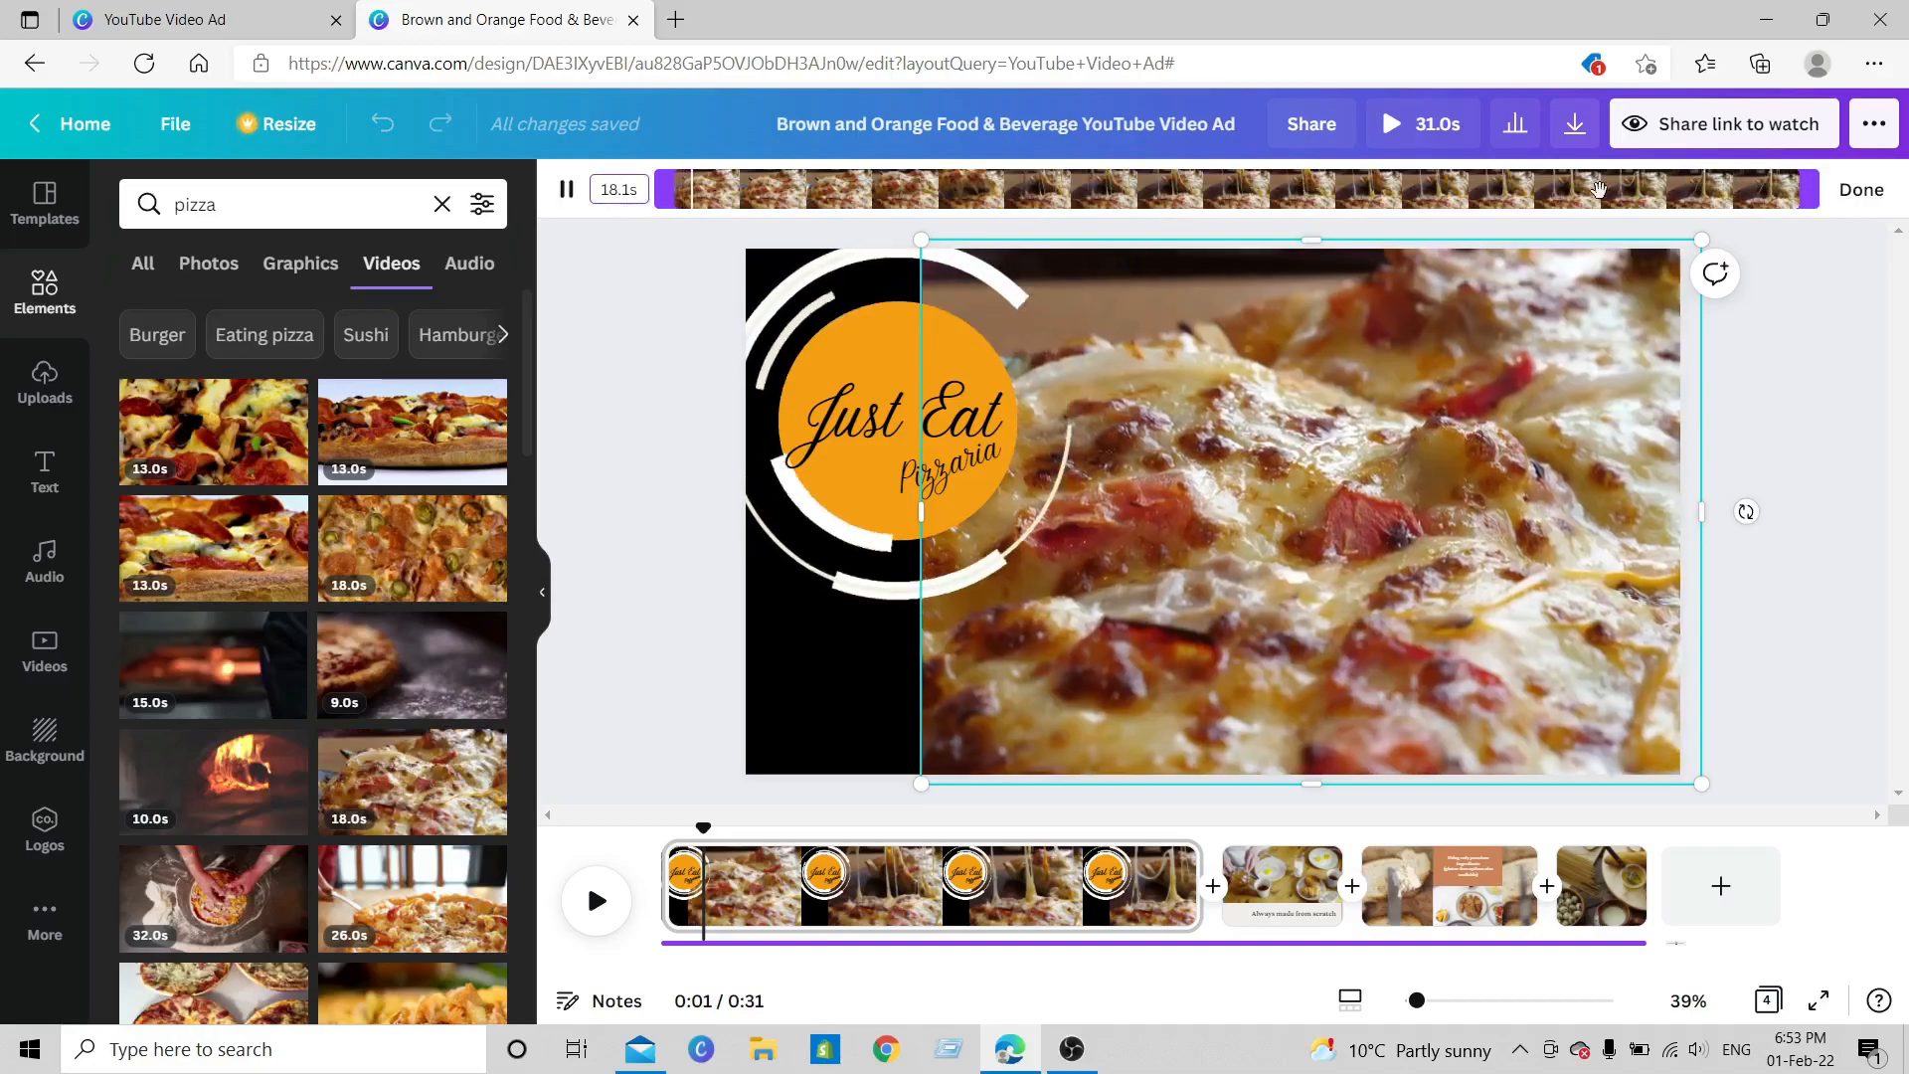
drag(684, 194, 898, 194)
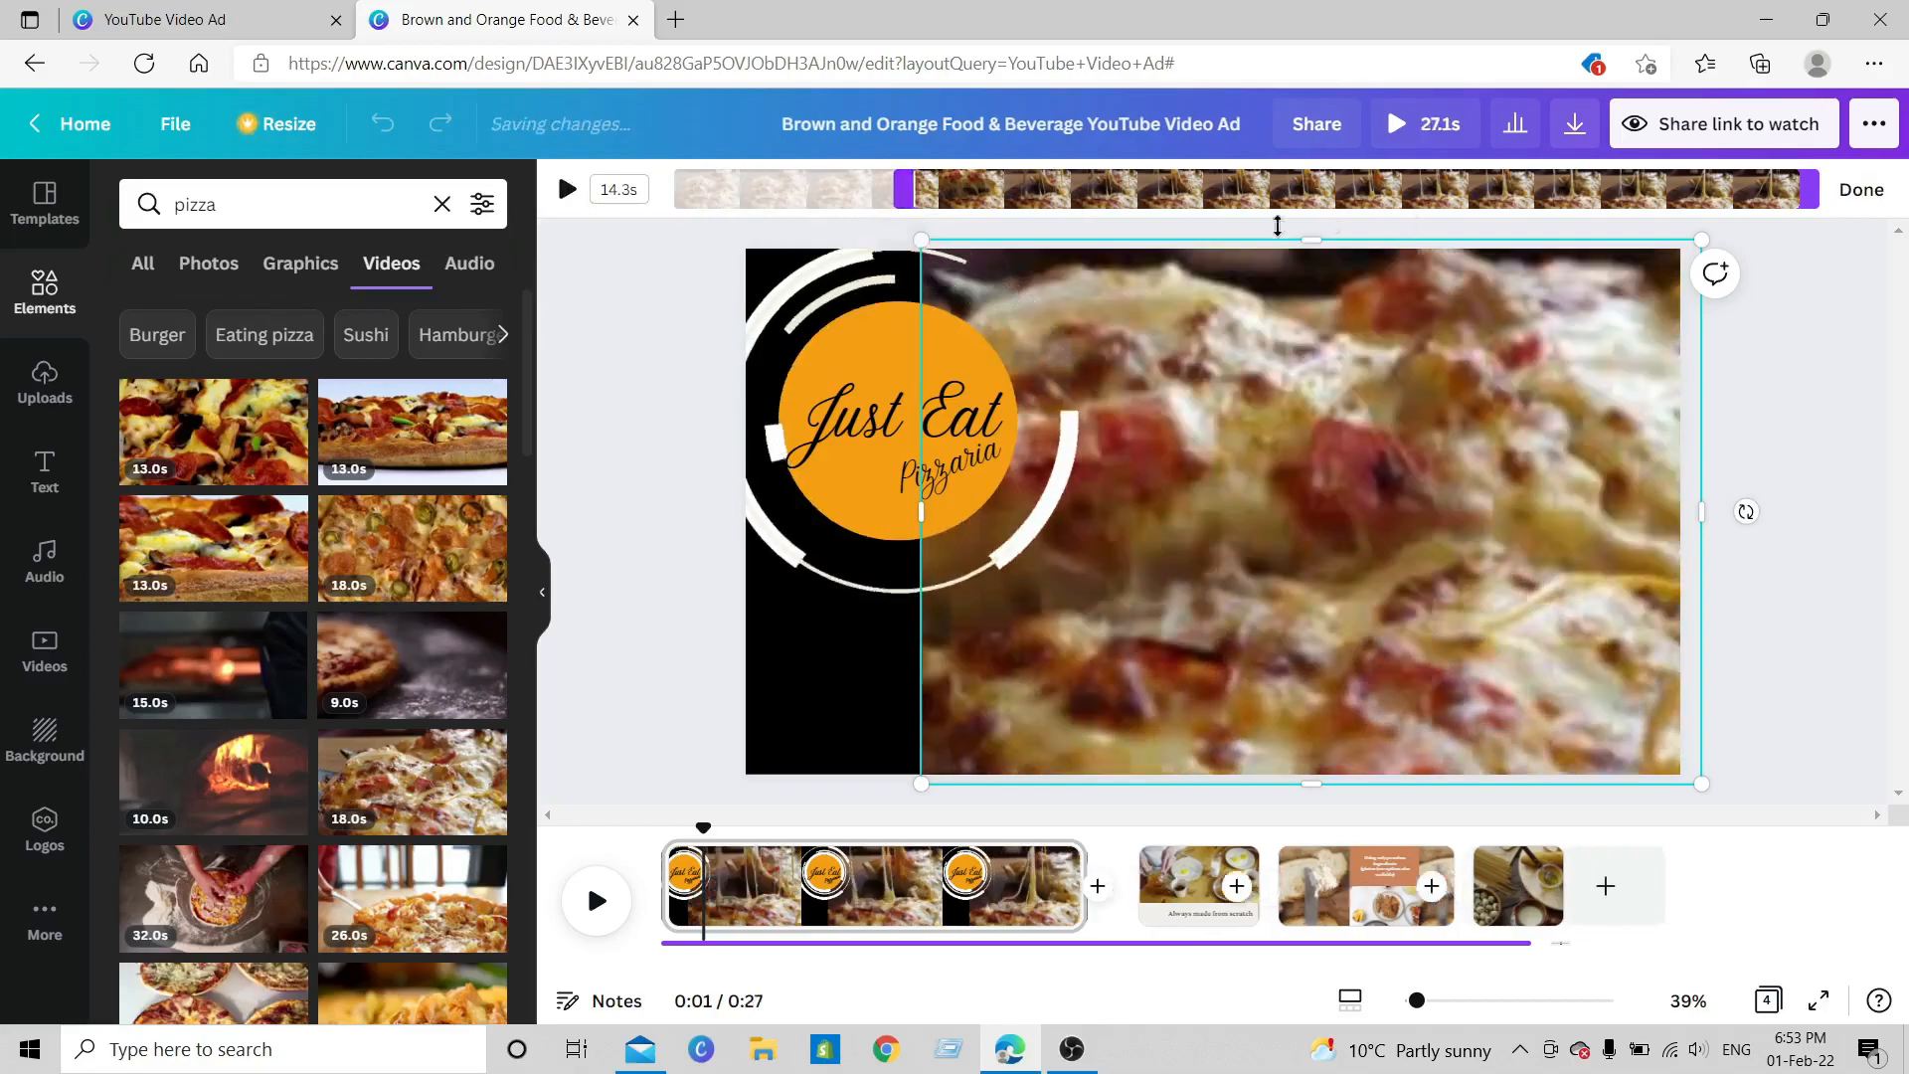
drag(1815, 192, 1370, 198)
drag(904, 189, 955, 189)
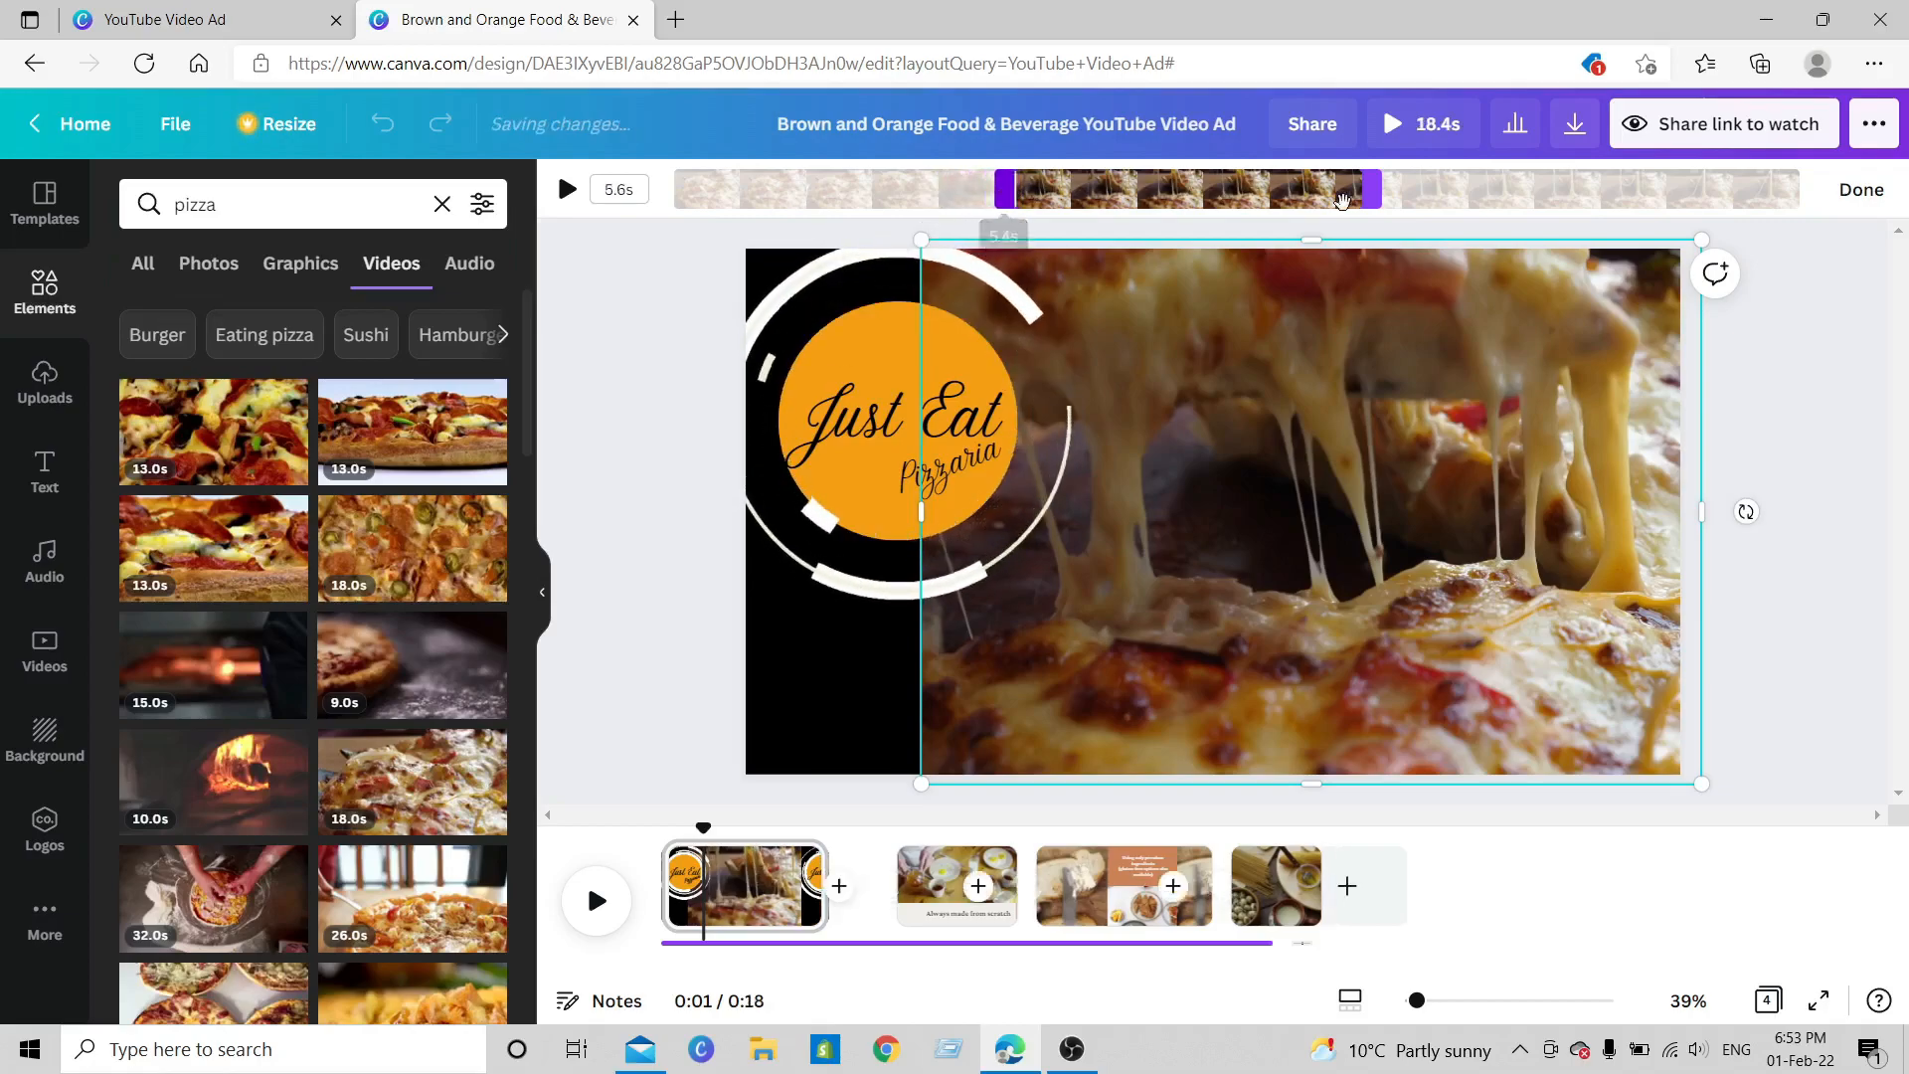
drag(1373, 190, 1297, 200)
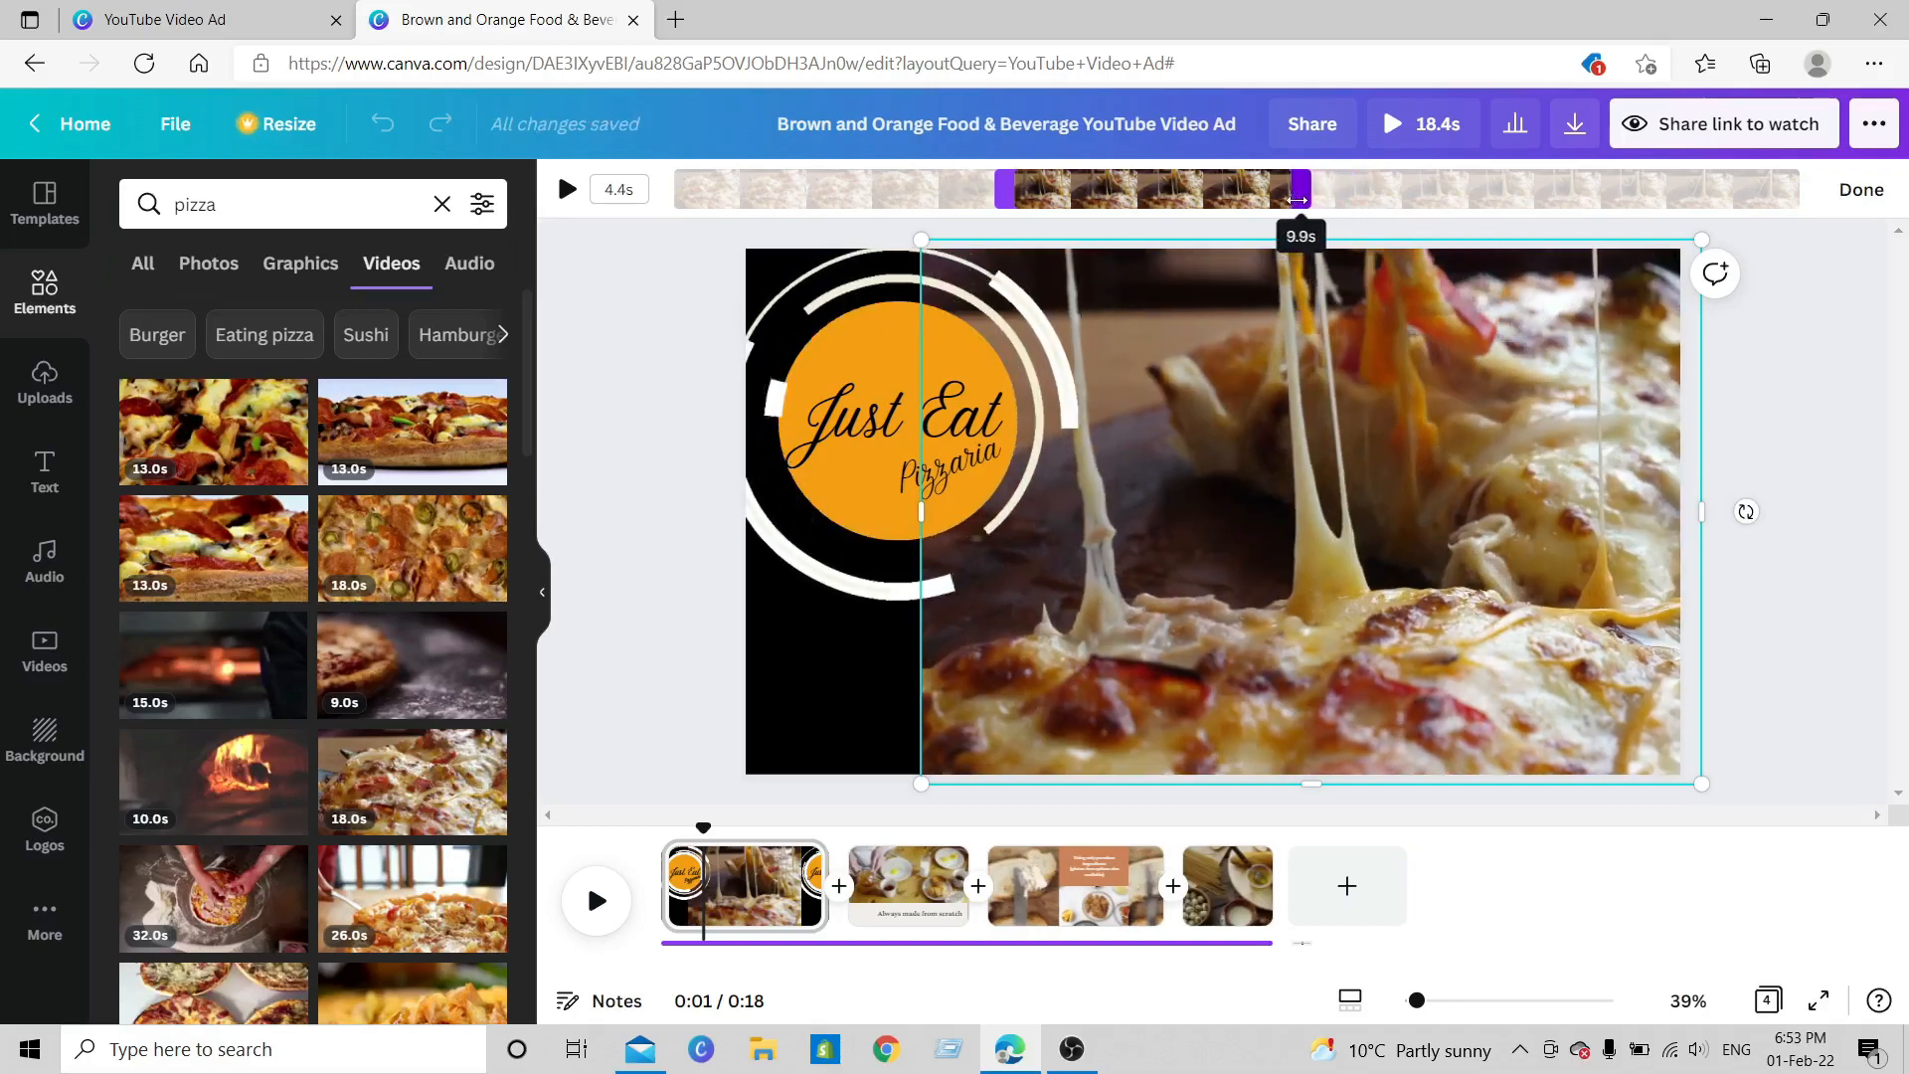
drag(1280, 200, 1273, 201)
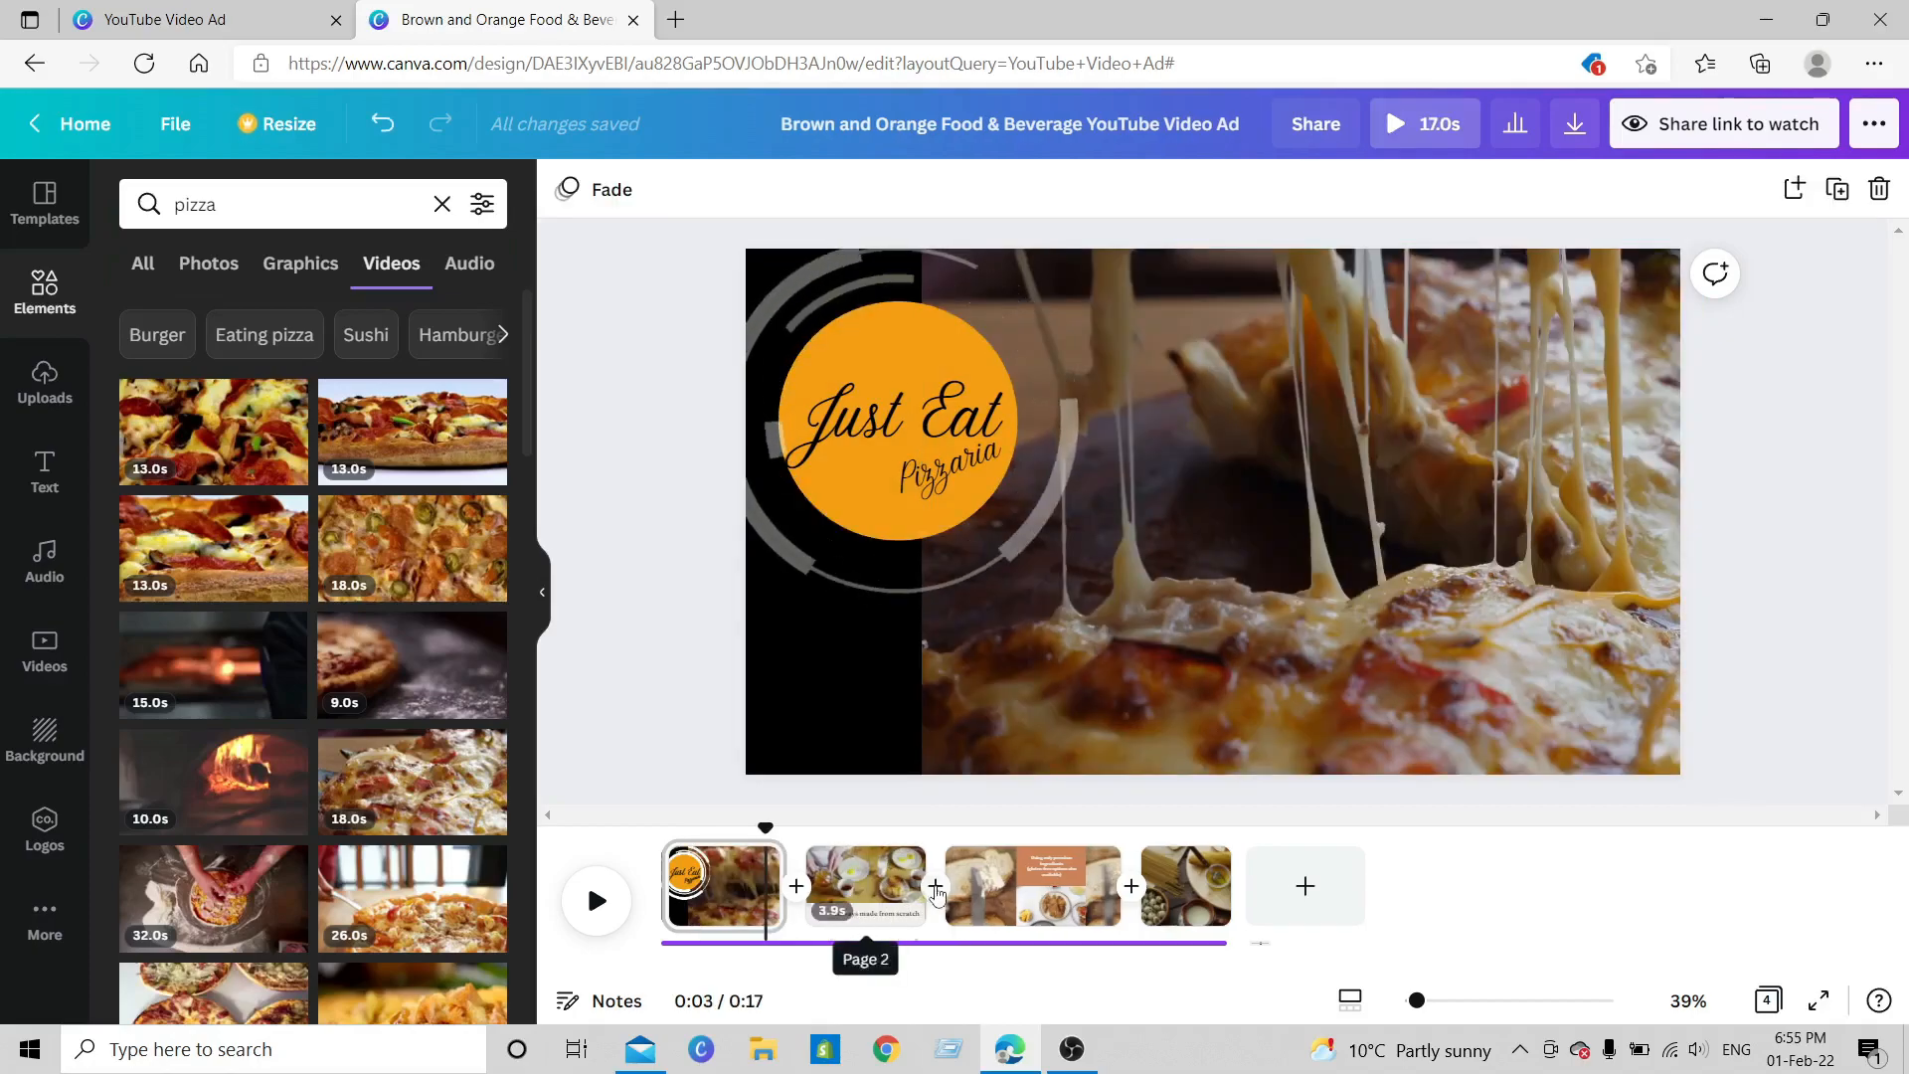
- On page 2, shift the "Always made from scratch" text slightly left
click(846, 884)
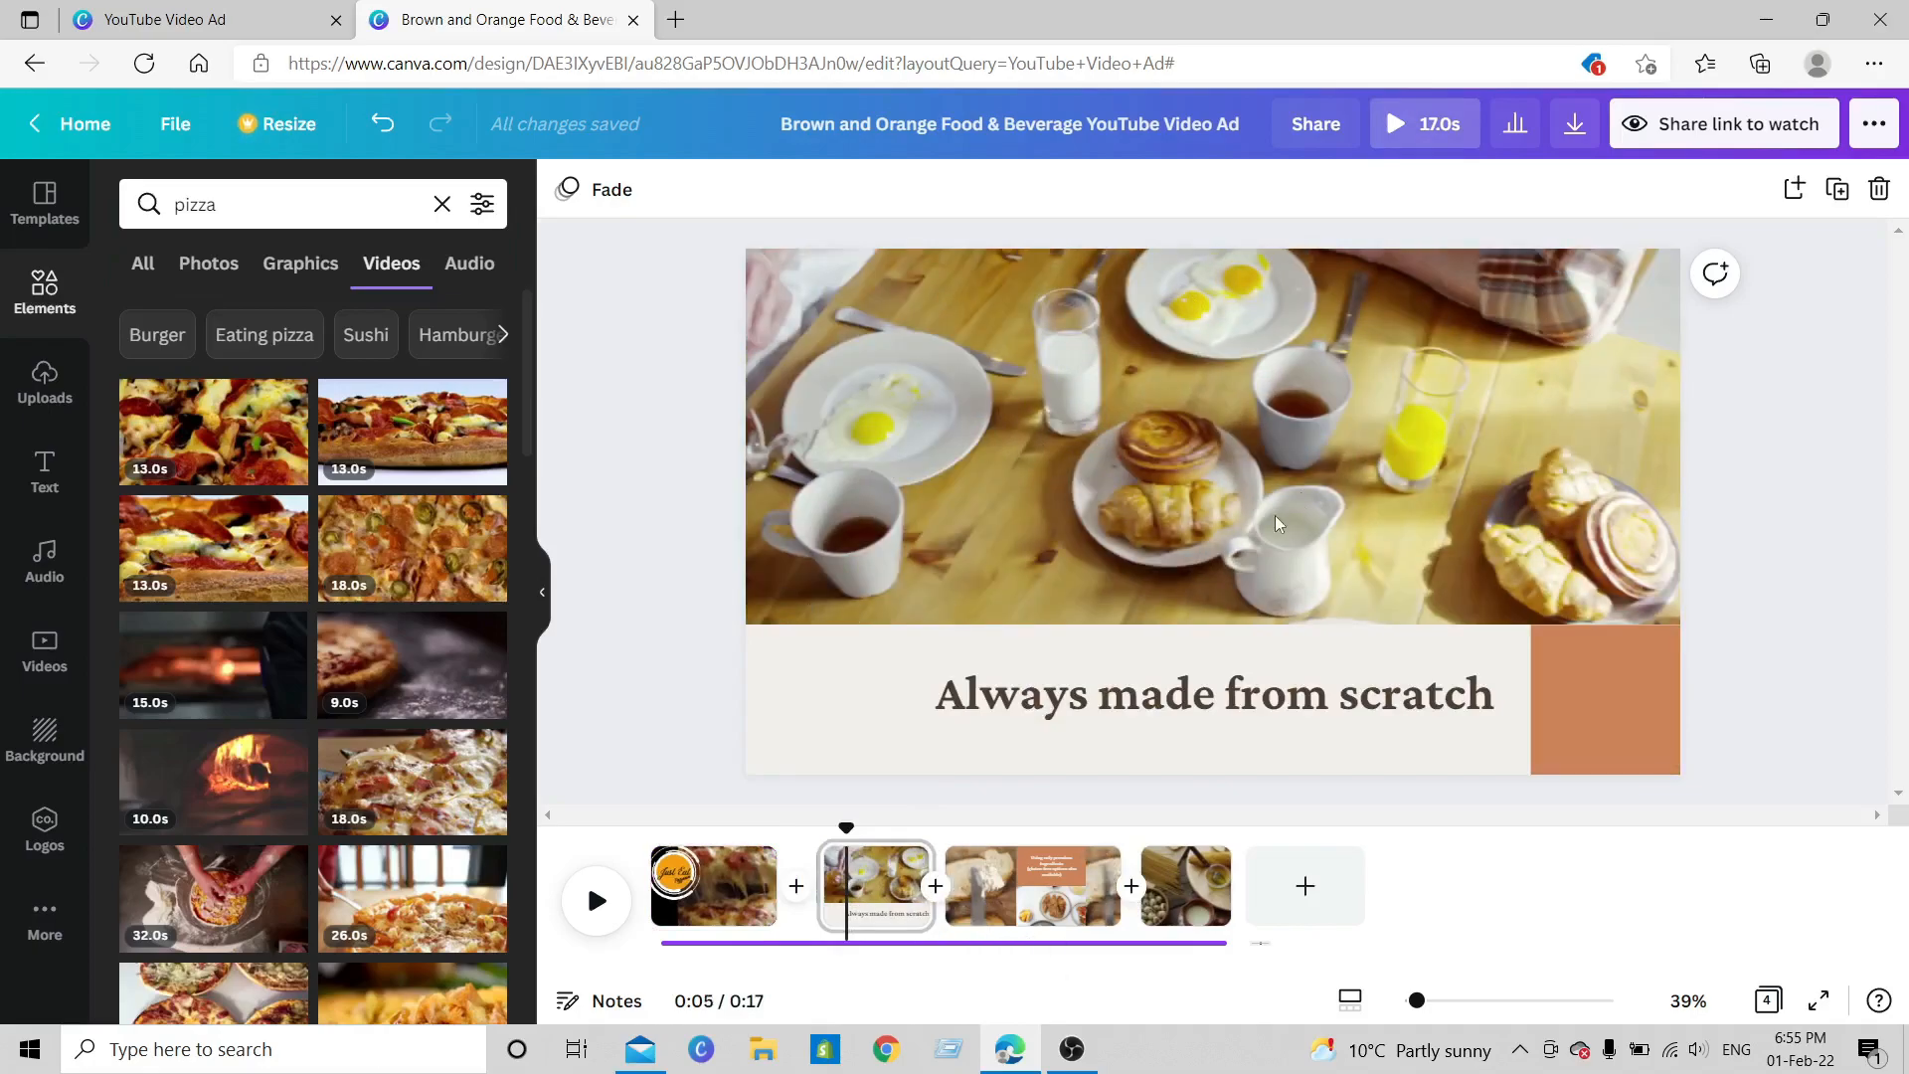
click(1326, 479)
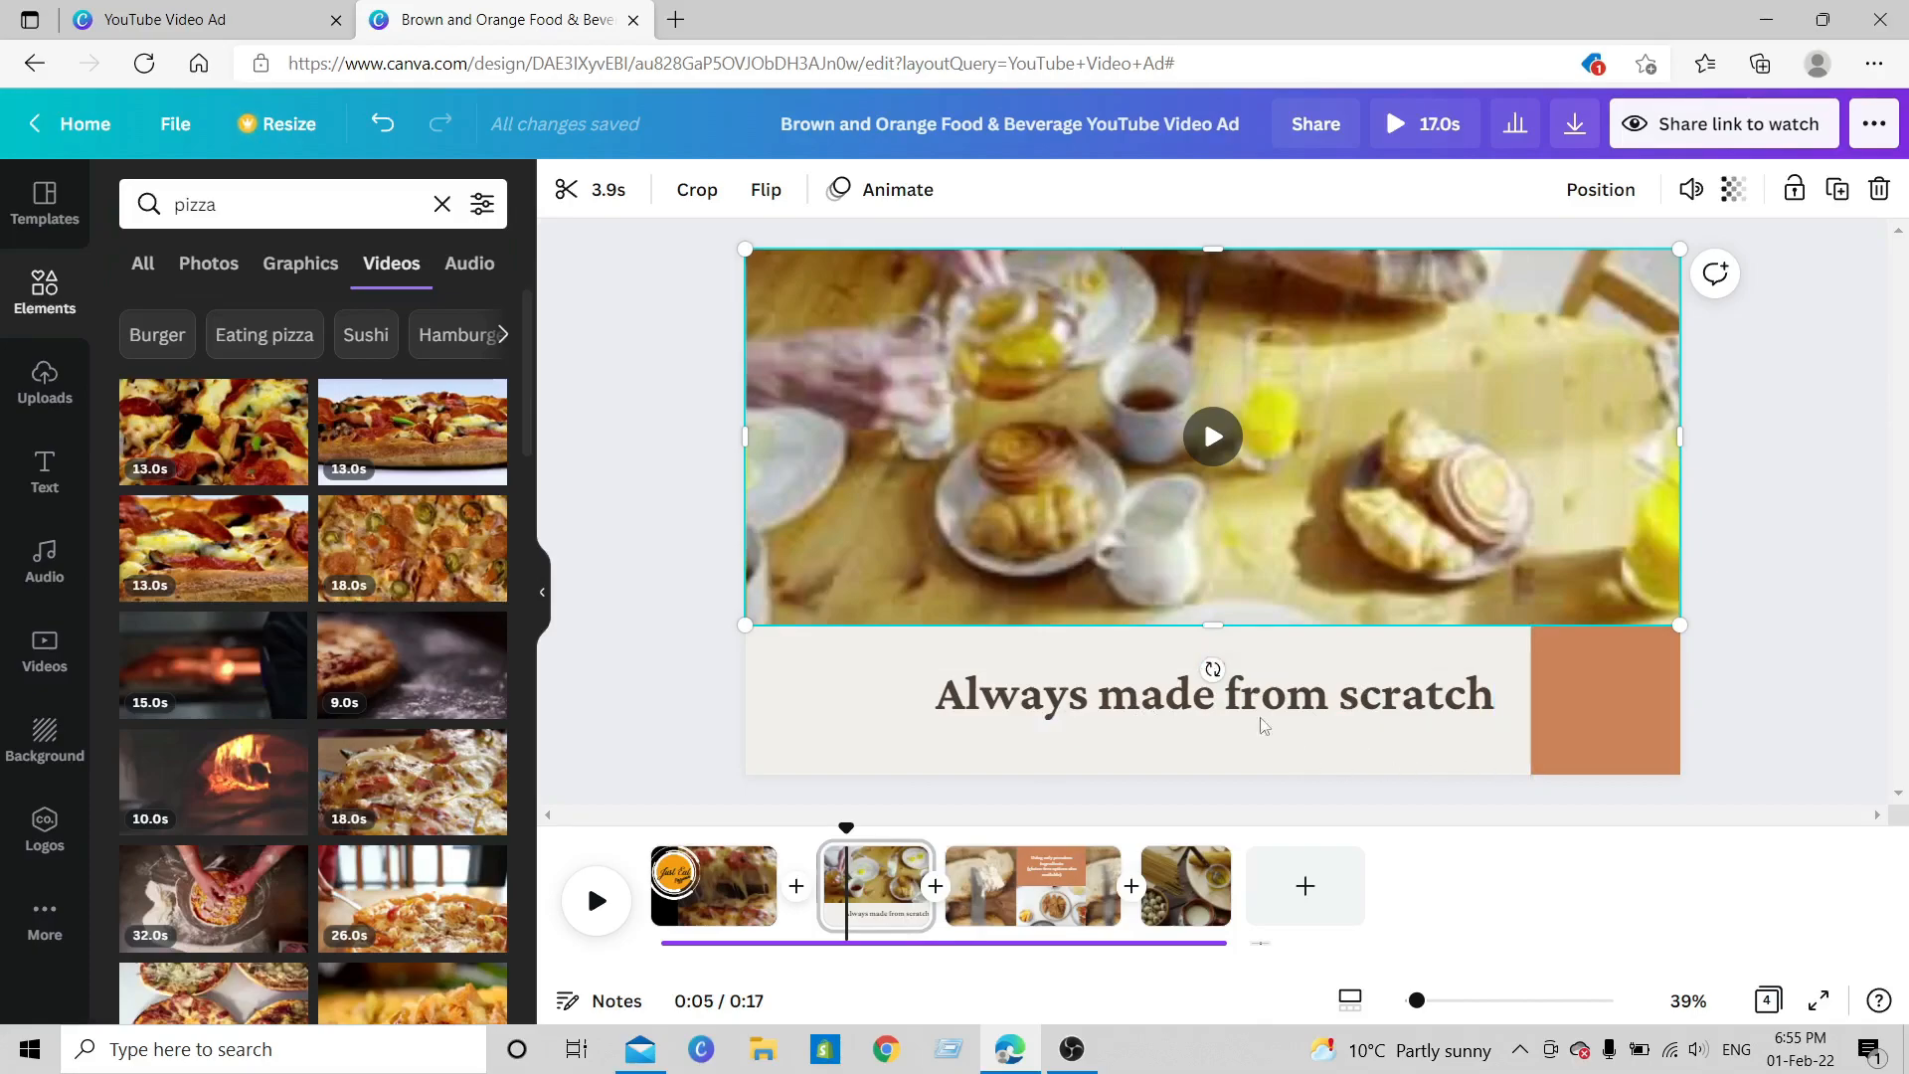
click(1199, 693)
drag(1198, 693, 1147, 696)
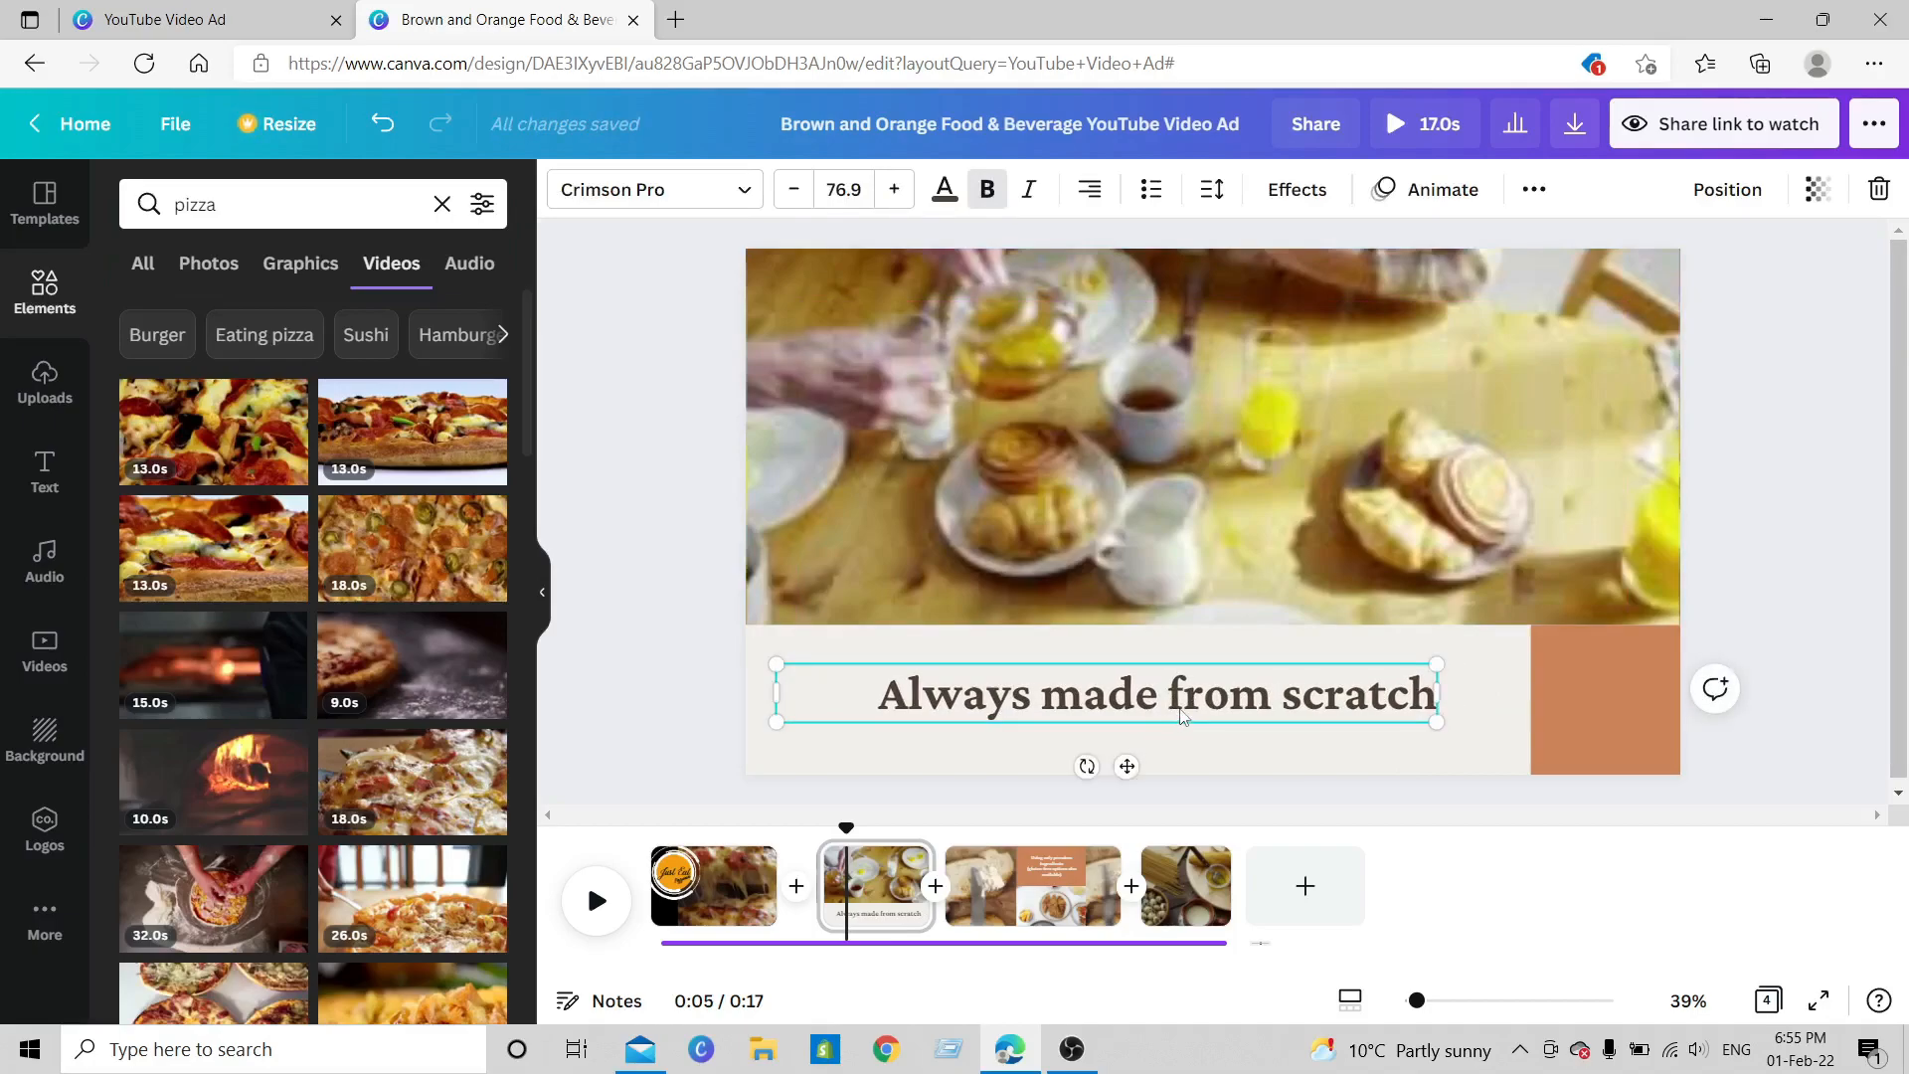
- On page 2, widen the brown block beside the text leftward to the end of "scratch" and recolour it black
click(1611, 701)
click(1144, 368)
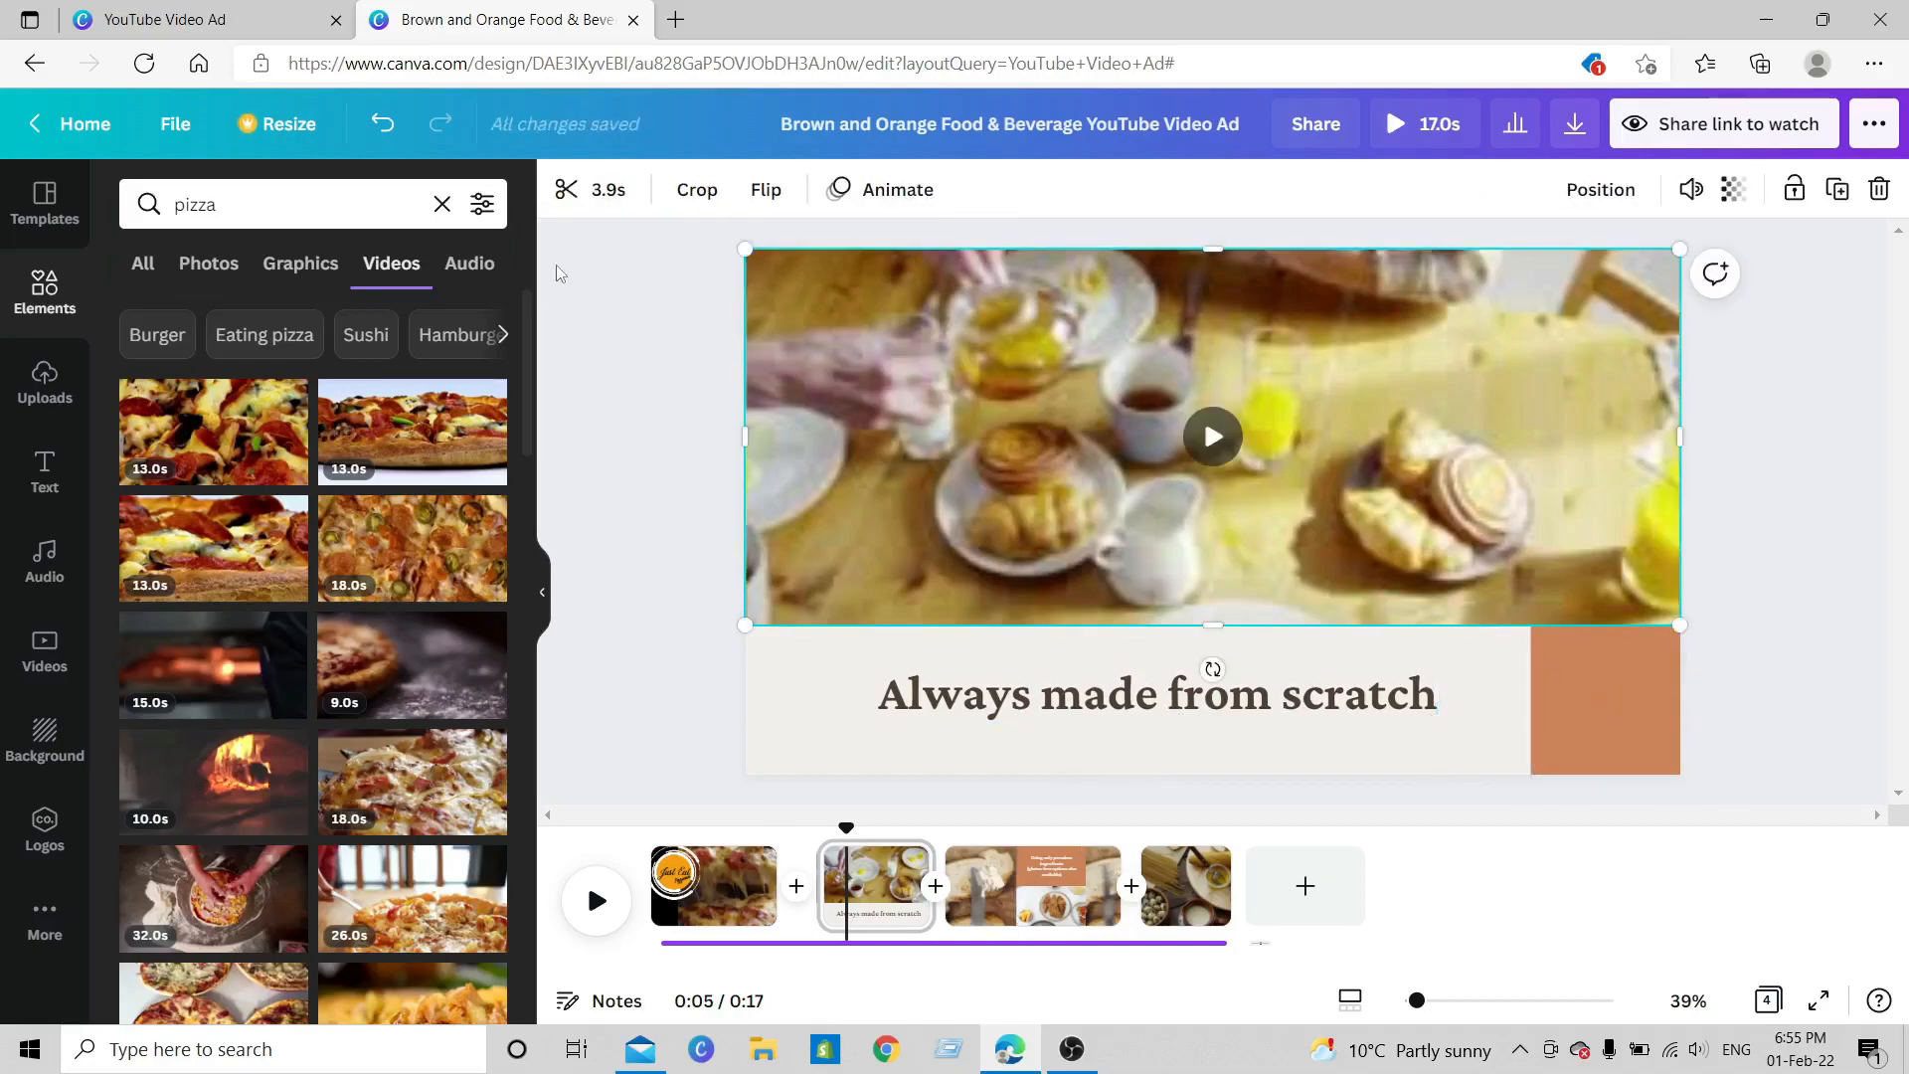
click(1629, 713)
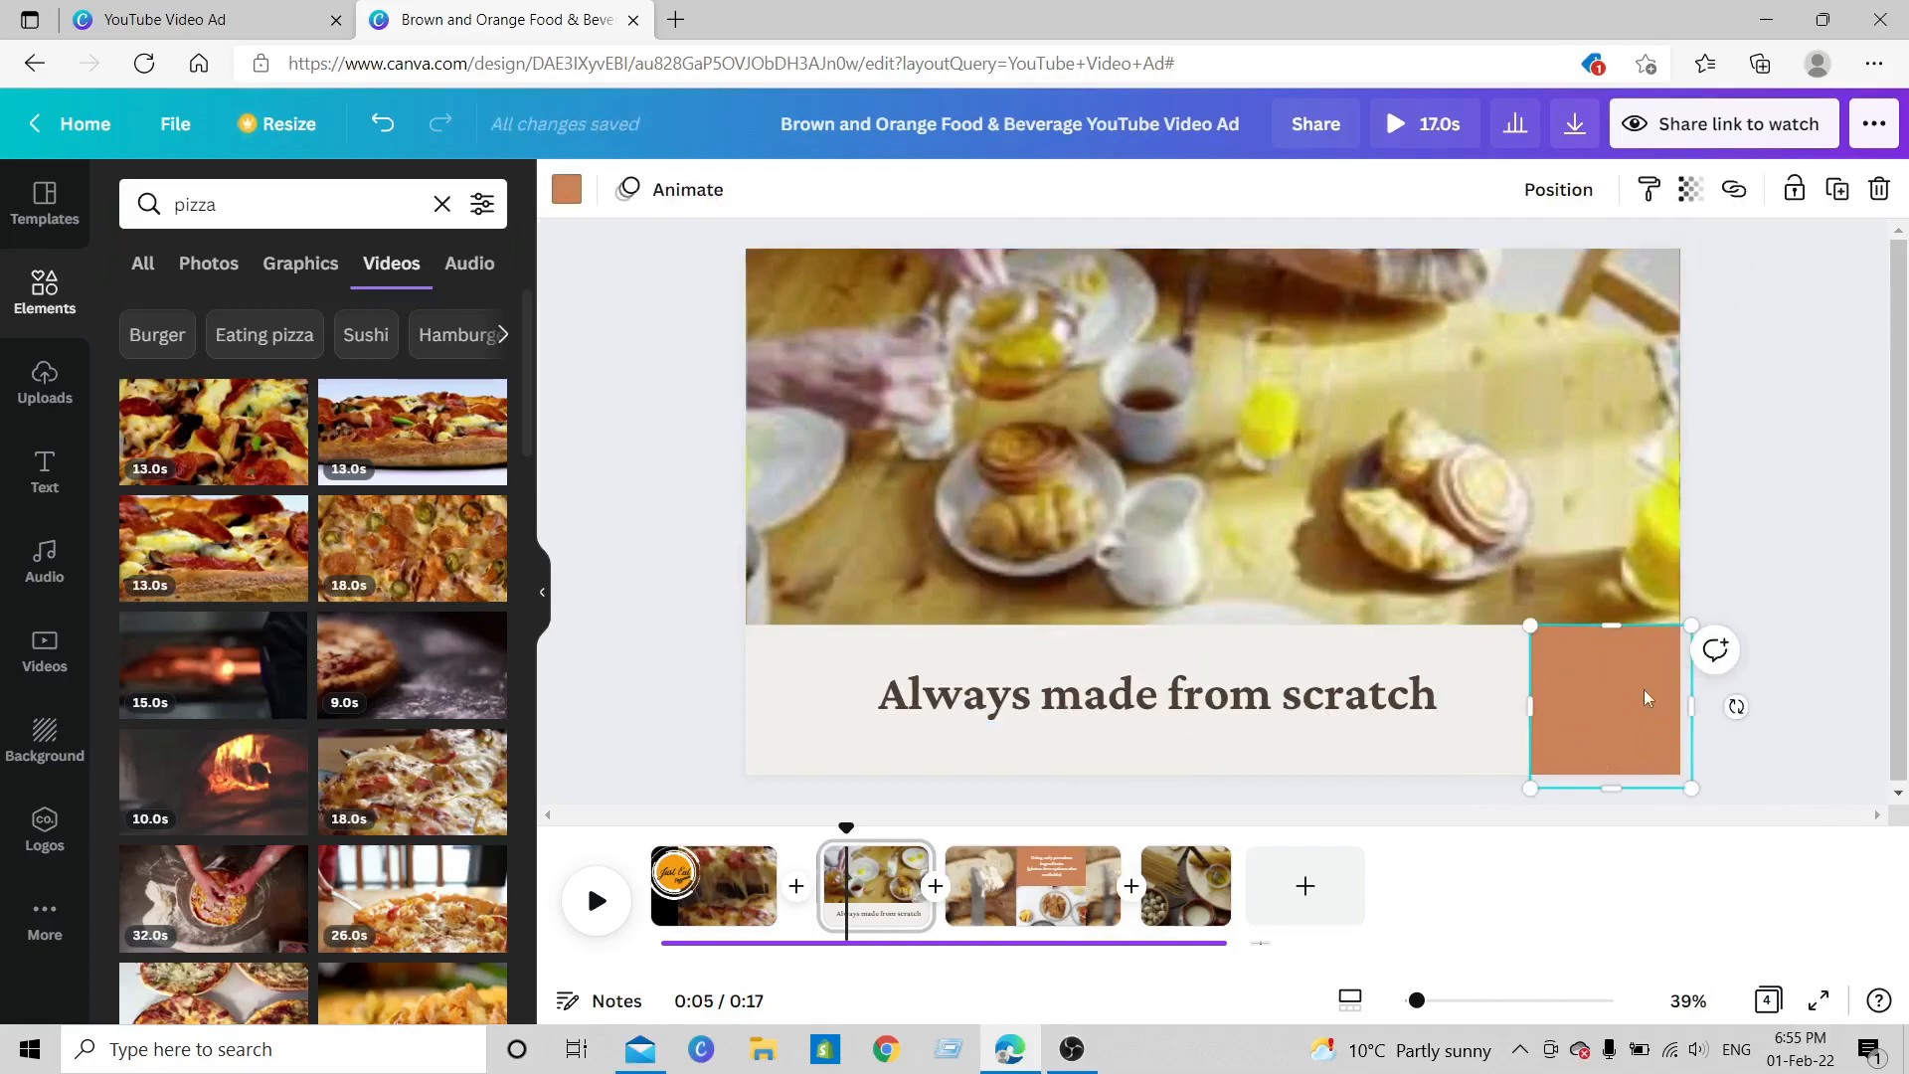
drag(1532, 708, 1440, 724)
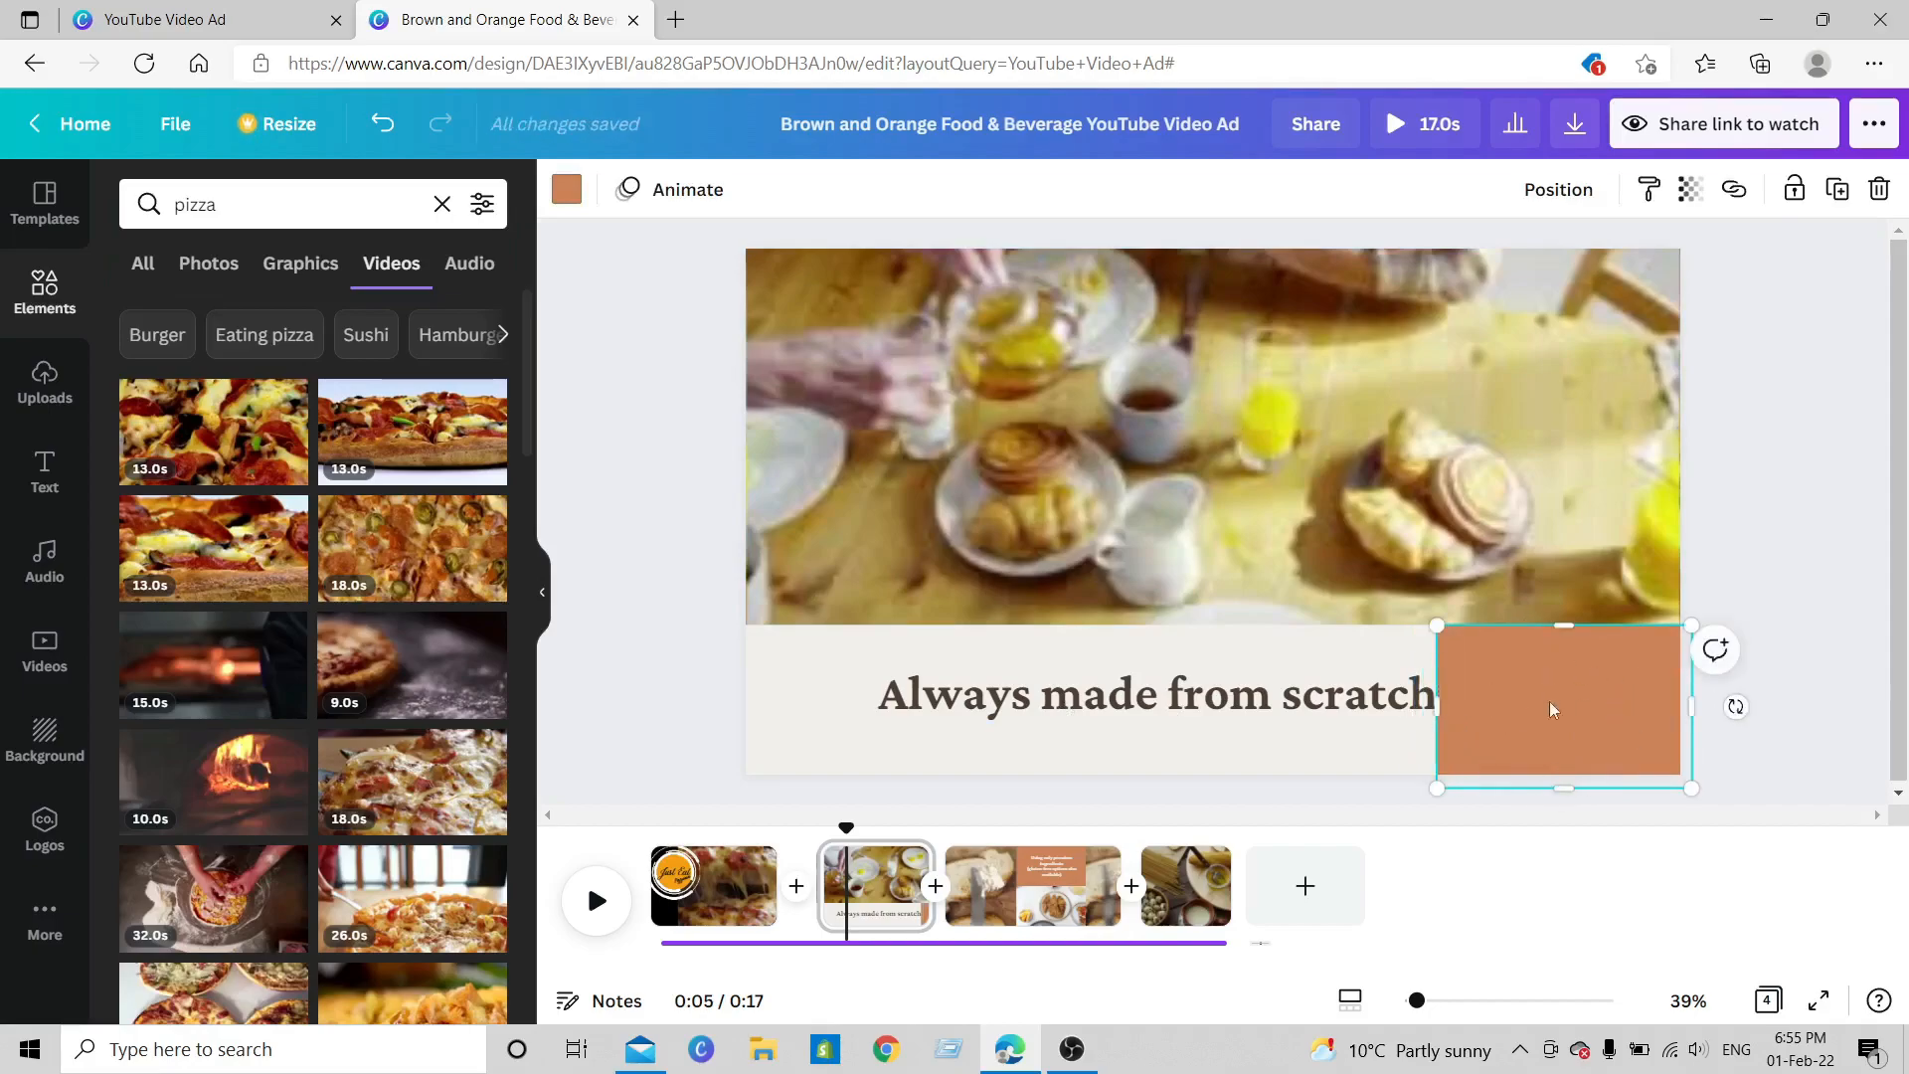
click(567, 190)
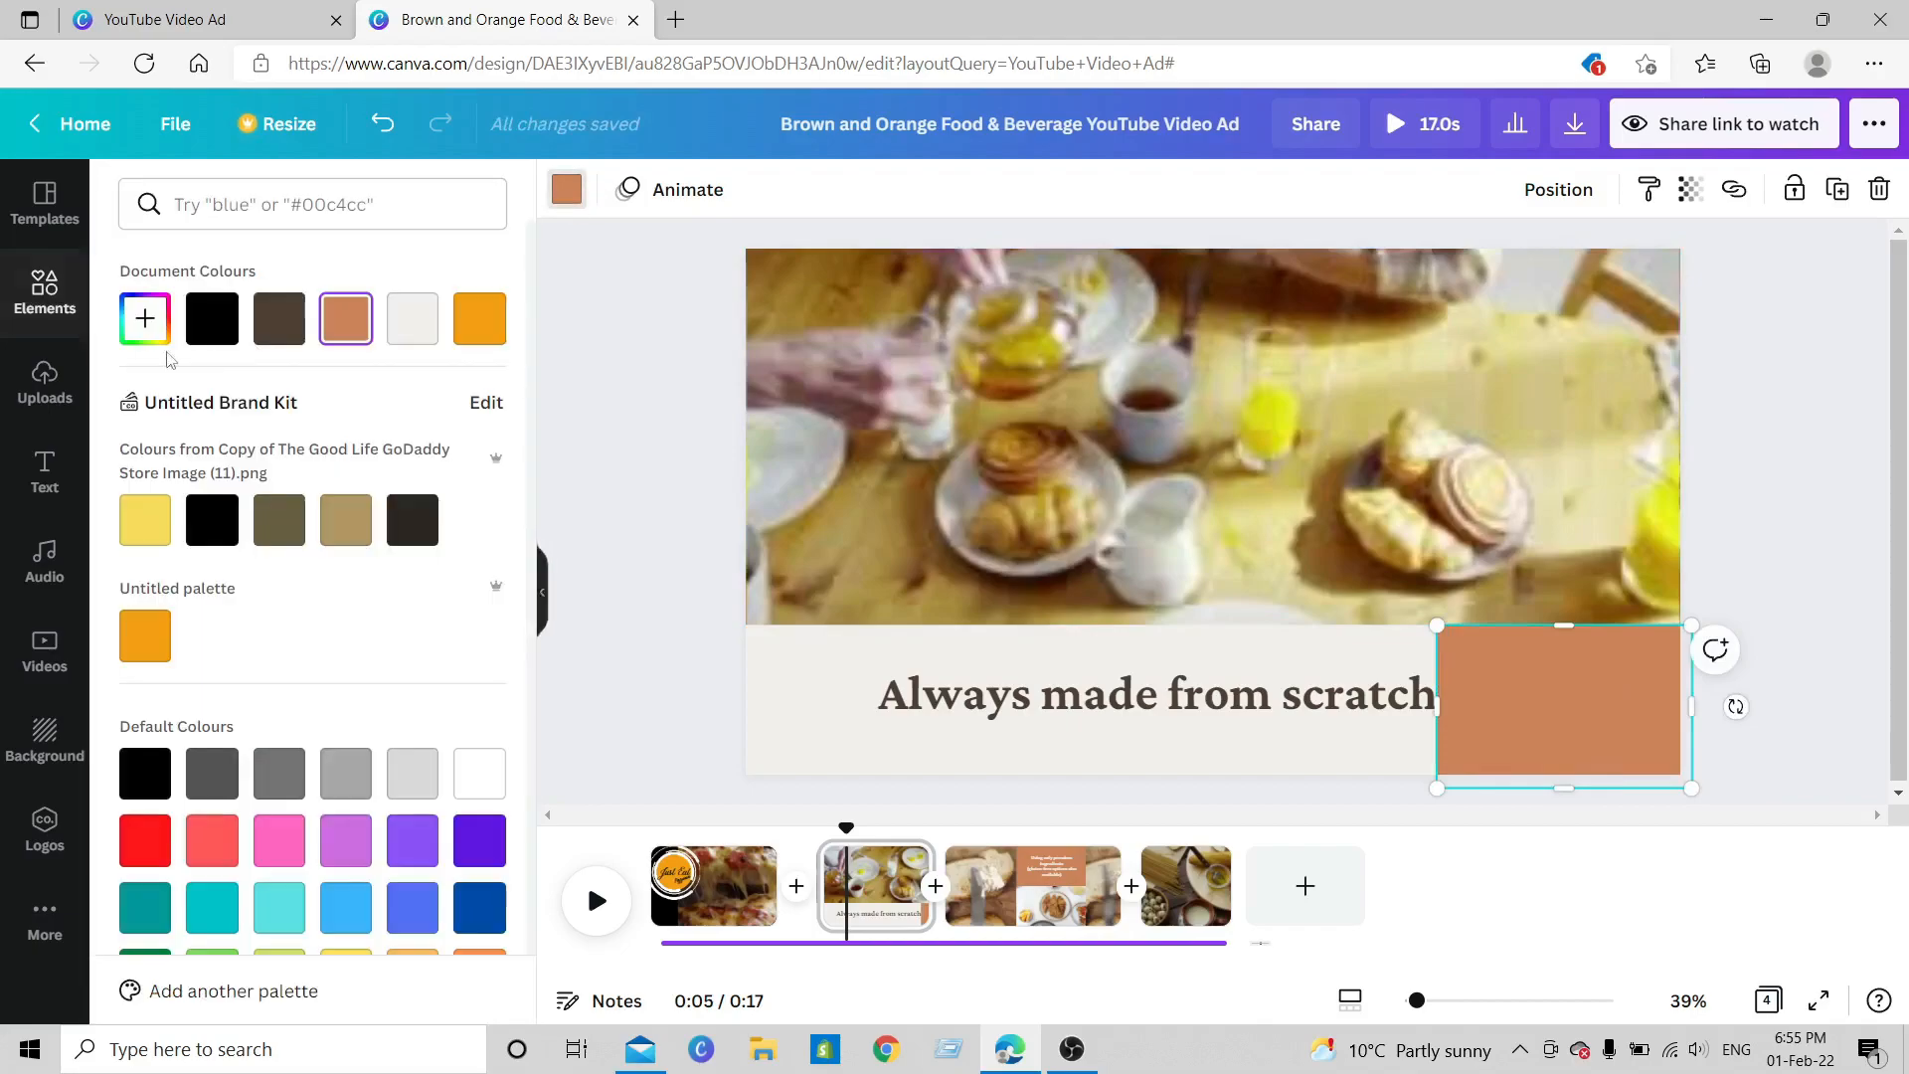
click(221, 329)
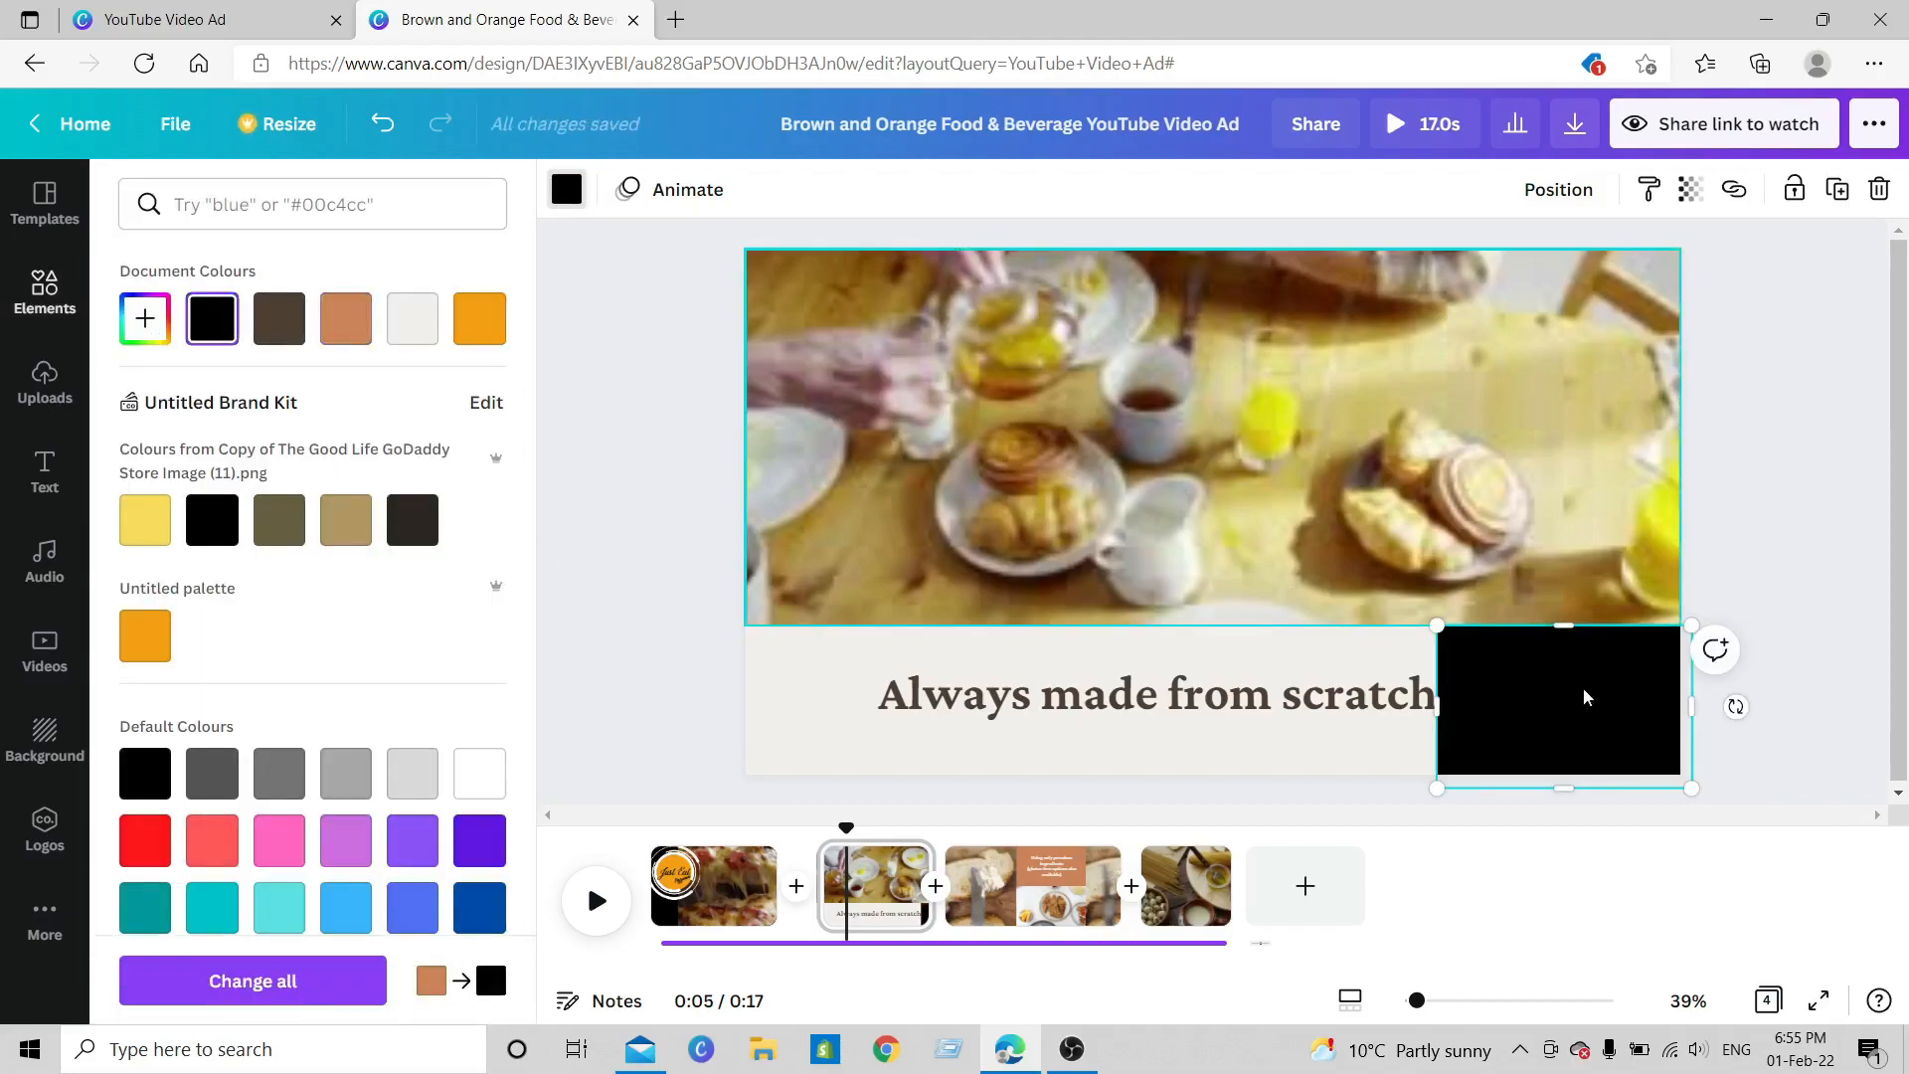
- Shift the page 2 text further left and replace its wording with "Oven hot & Fresh" in the Anton font
click(1198, 709)
drag(1199, 709, 1159, 709)
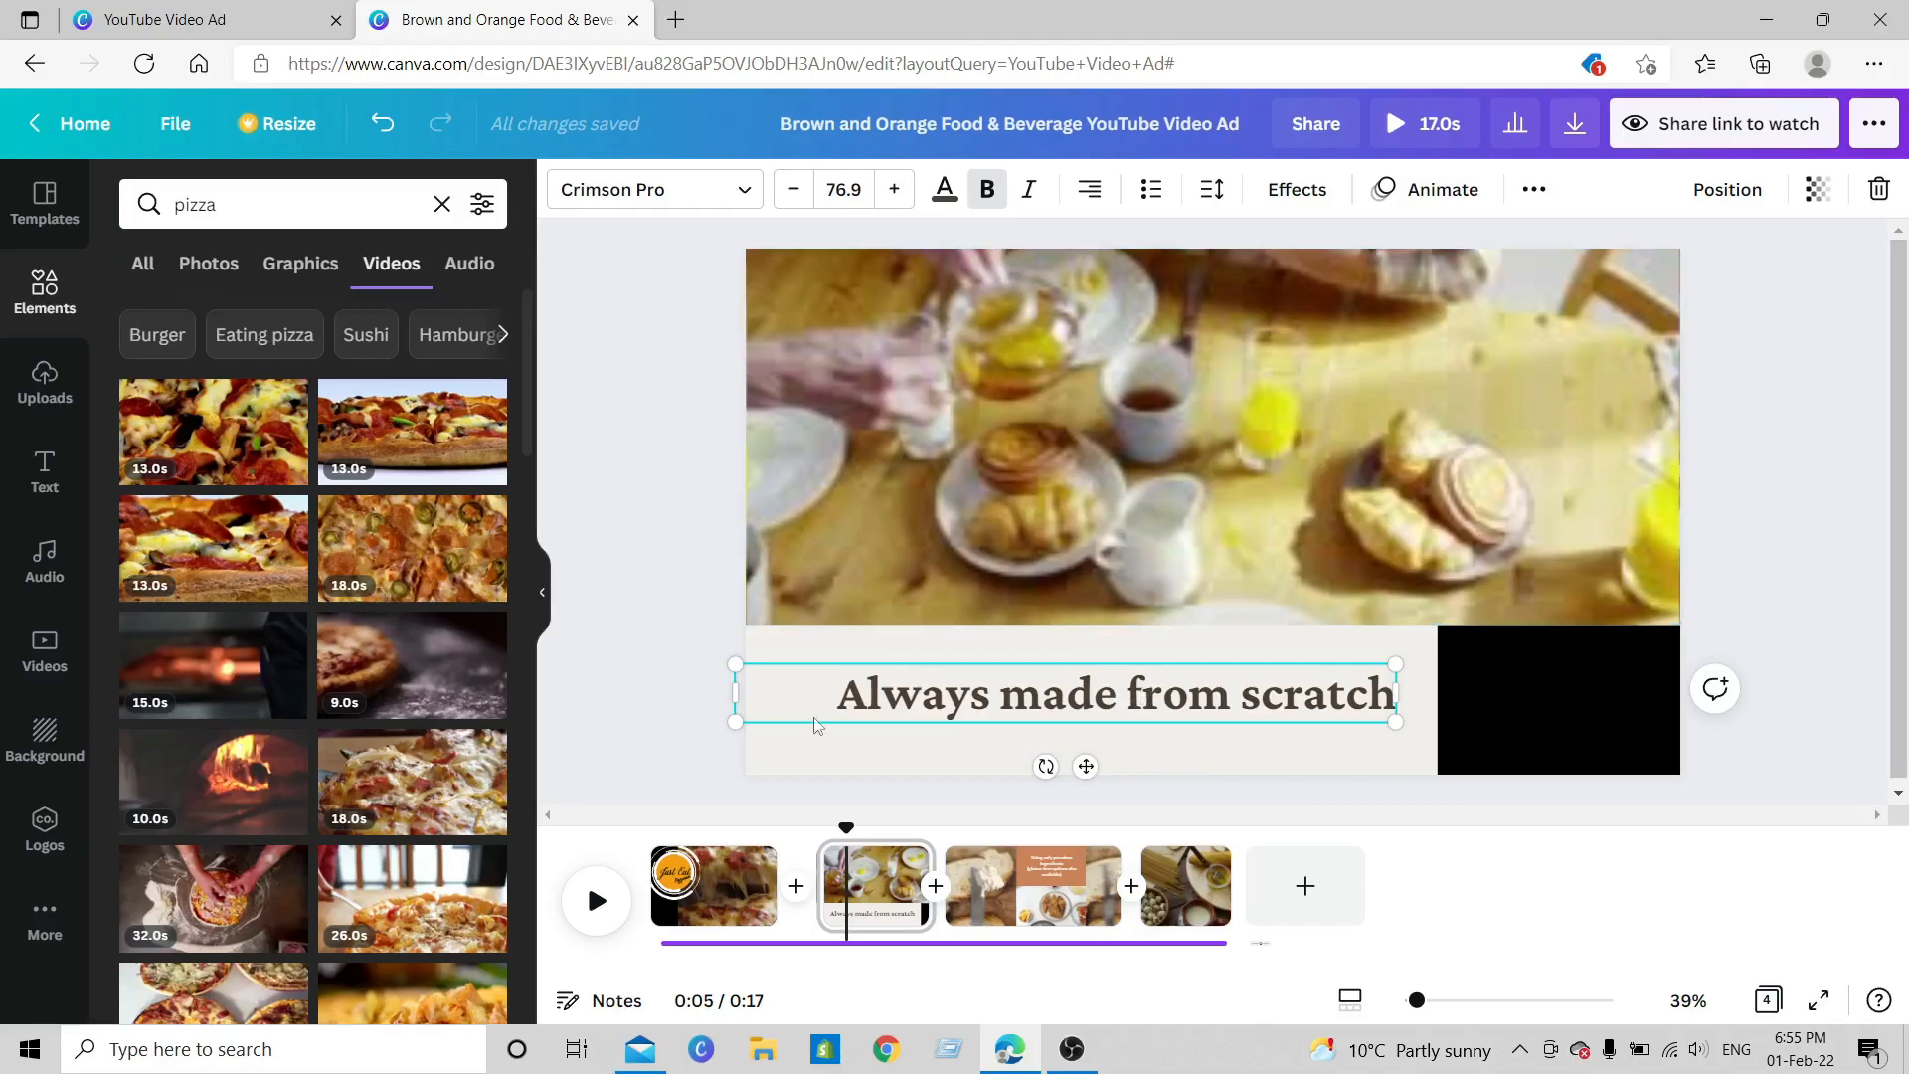
drag(858, 716, 849, 716)
double_click(833, 696)
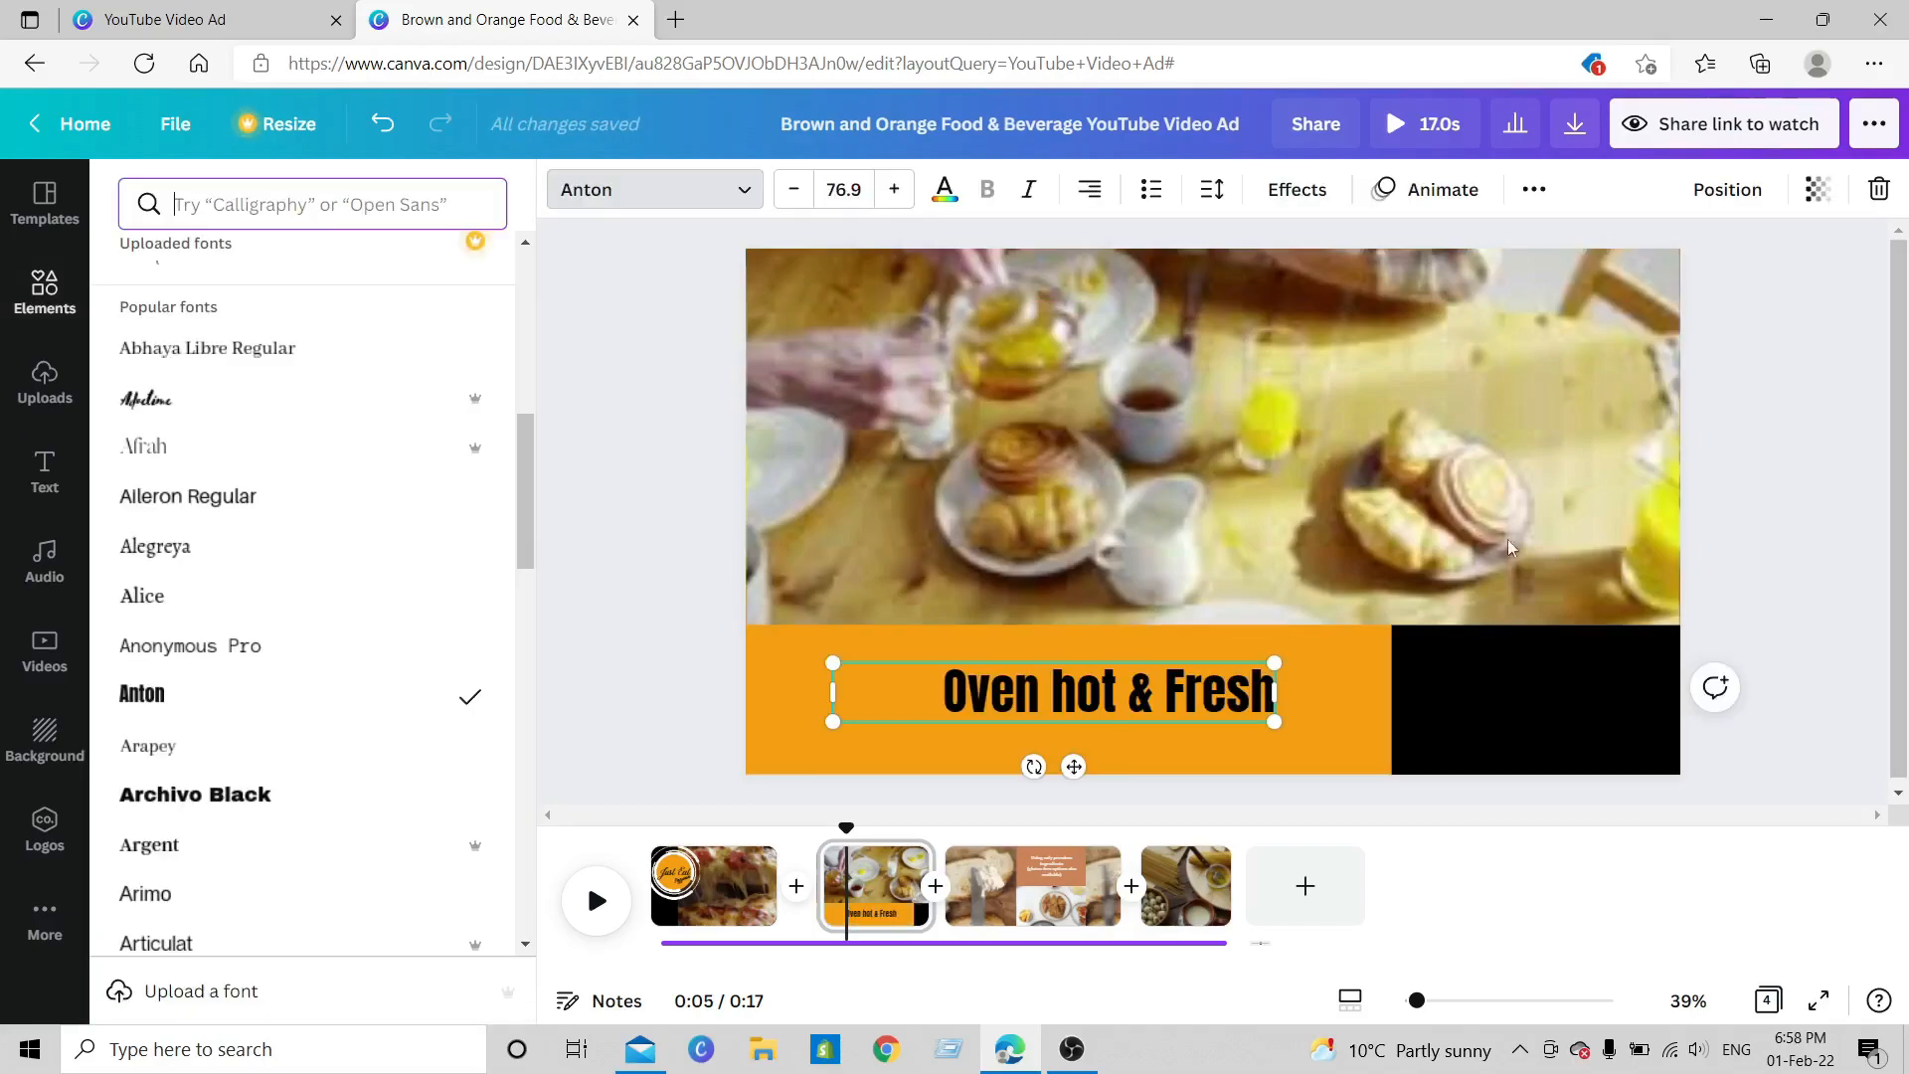
- Replace the breakfast table video on page 2 with the free 15-second pizza oven clip
click(1295, 487)
scroll(313, 656, down, 2)
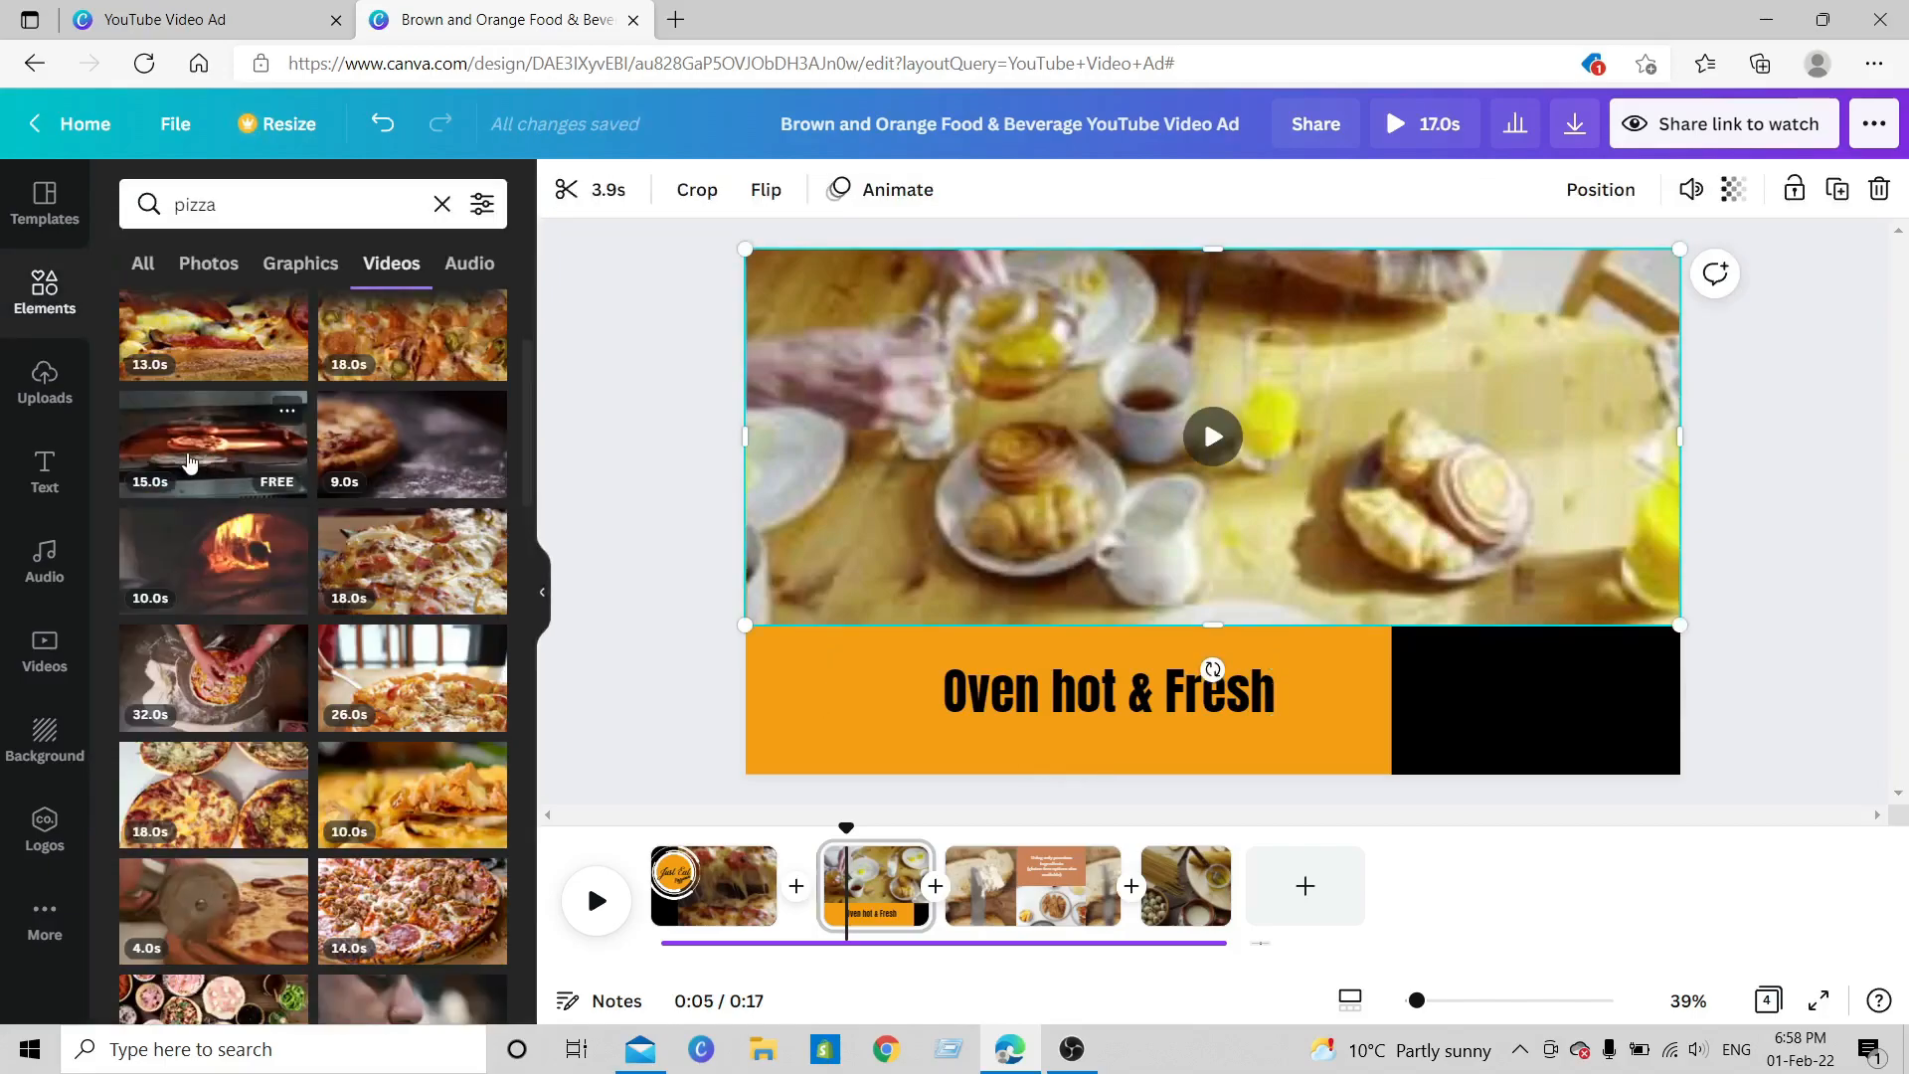
drag(214, 443, 973, 410)
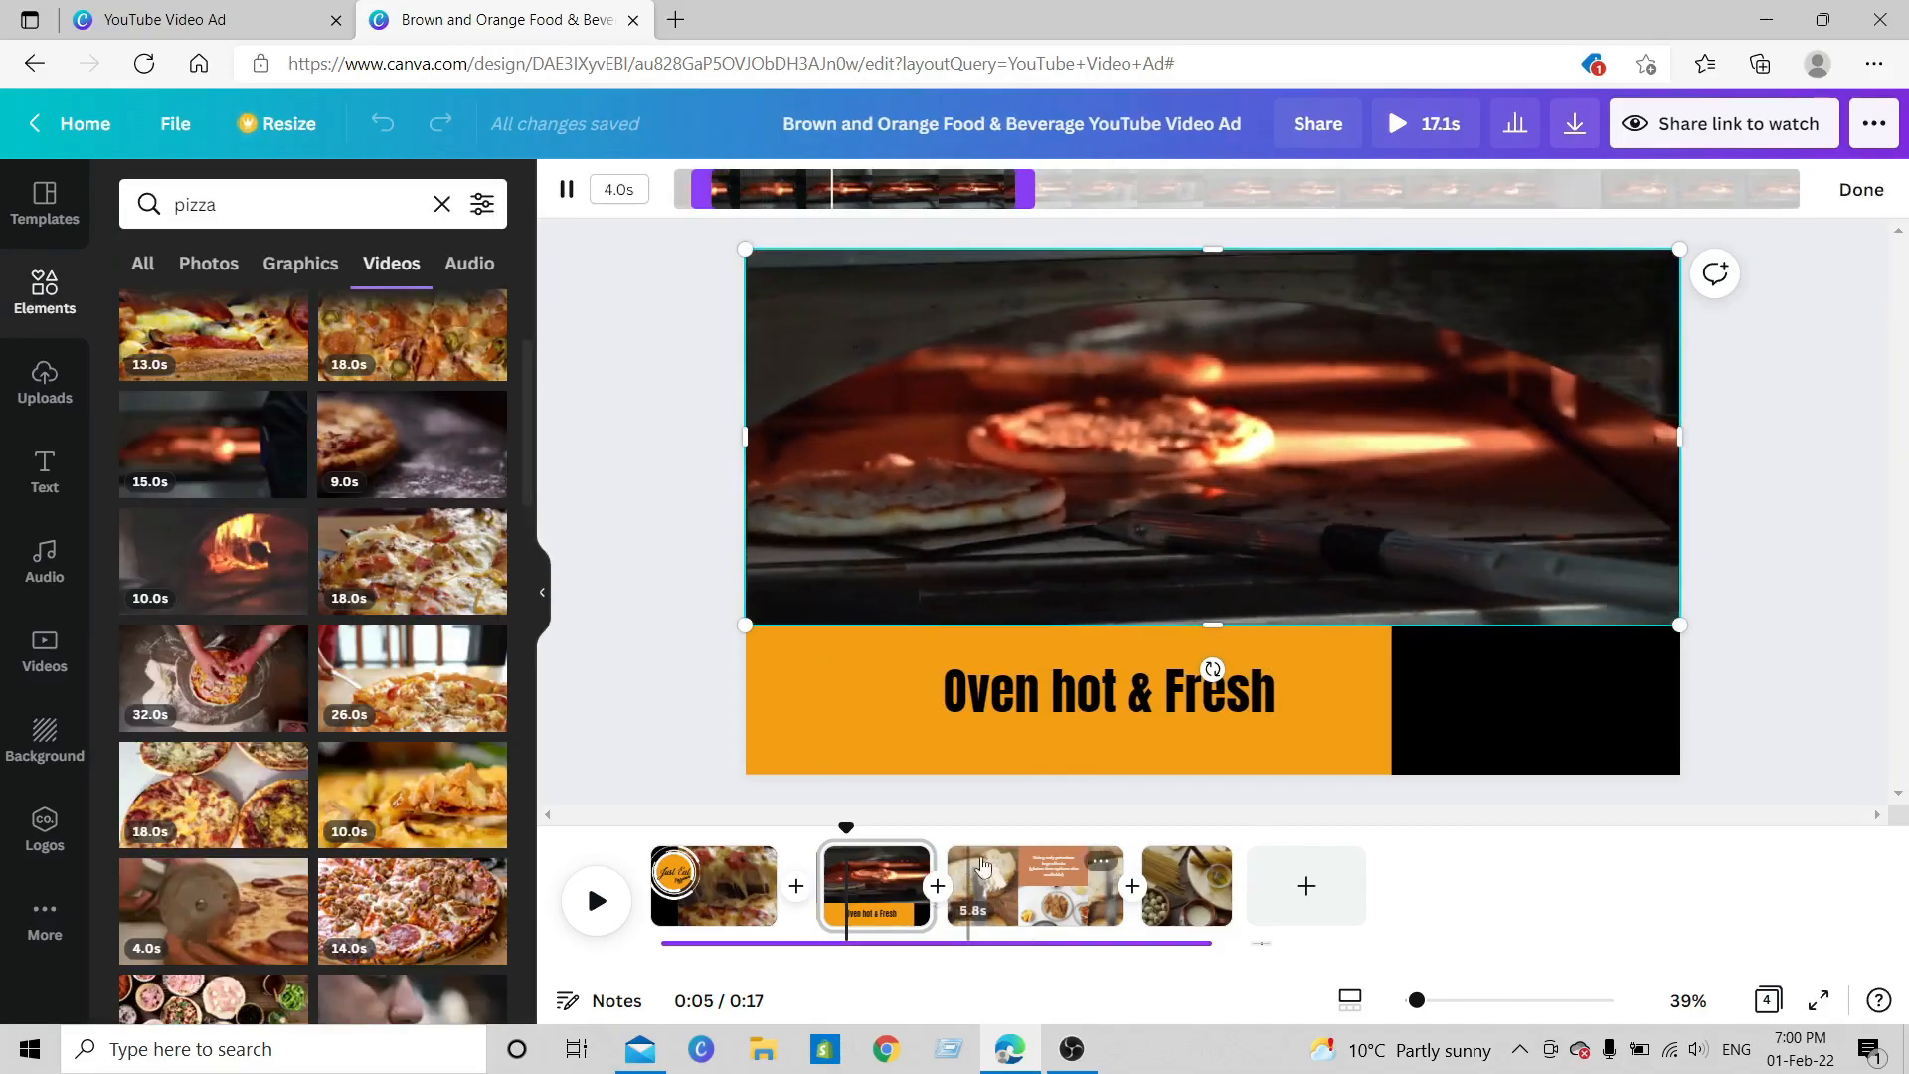
- On page 3, replace the bread-spreading video with the 26-second dough-kneading clip
click(1009, 882)
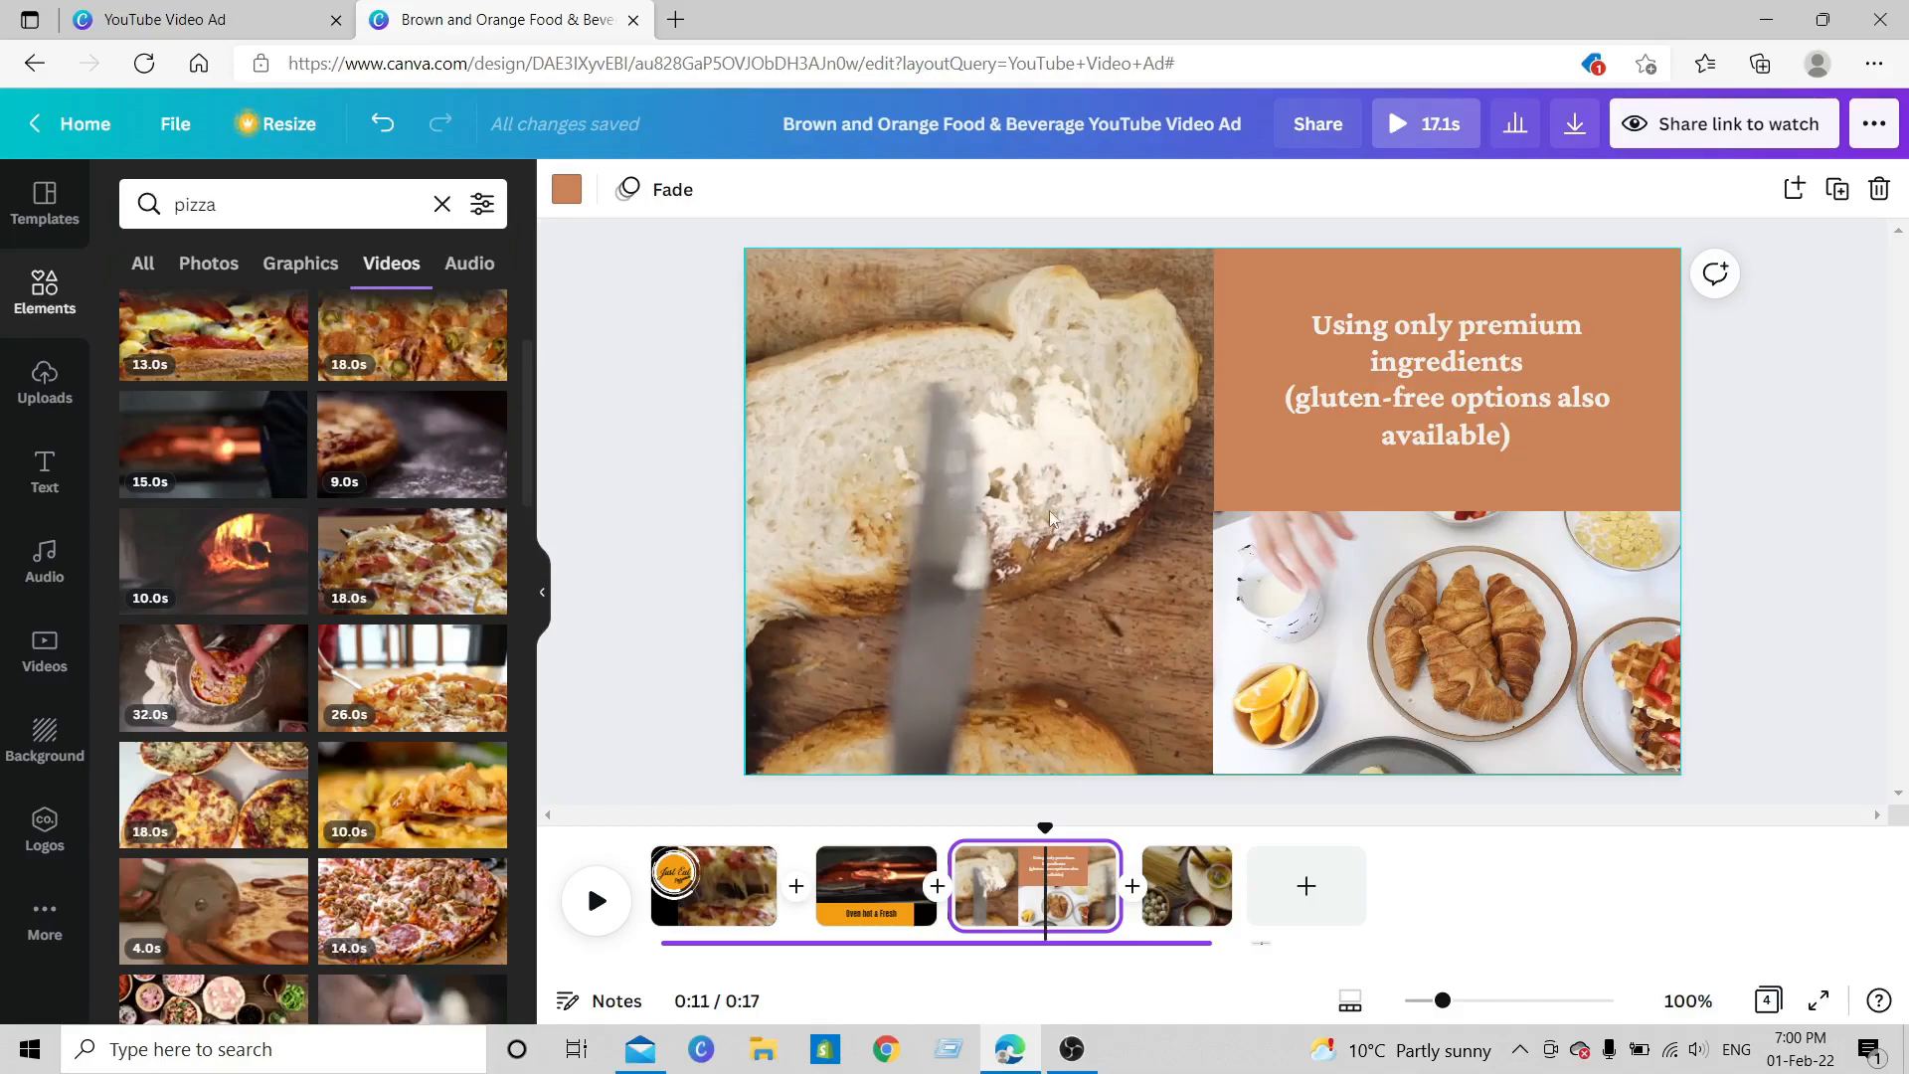
click(1429, 622)
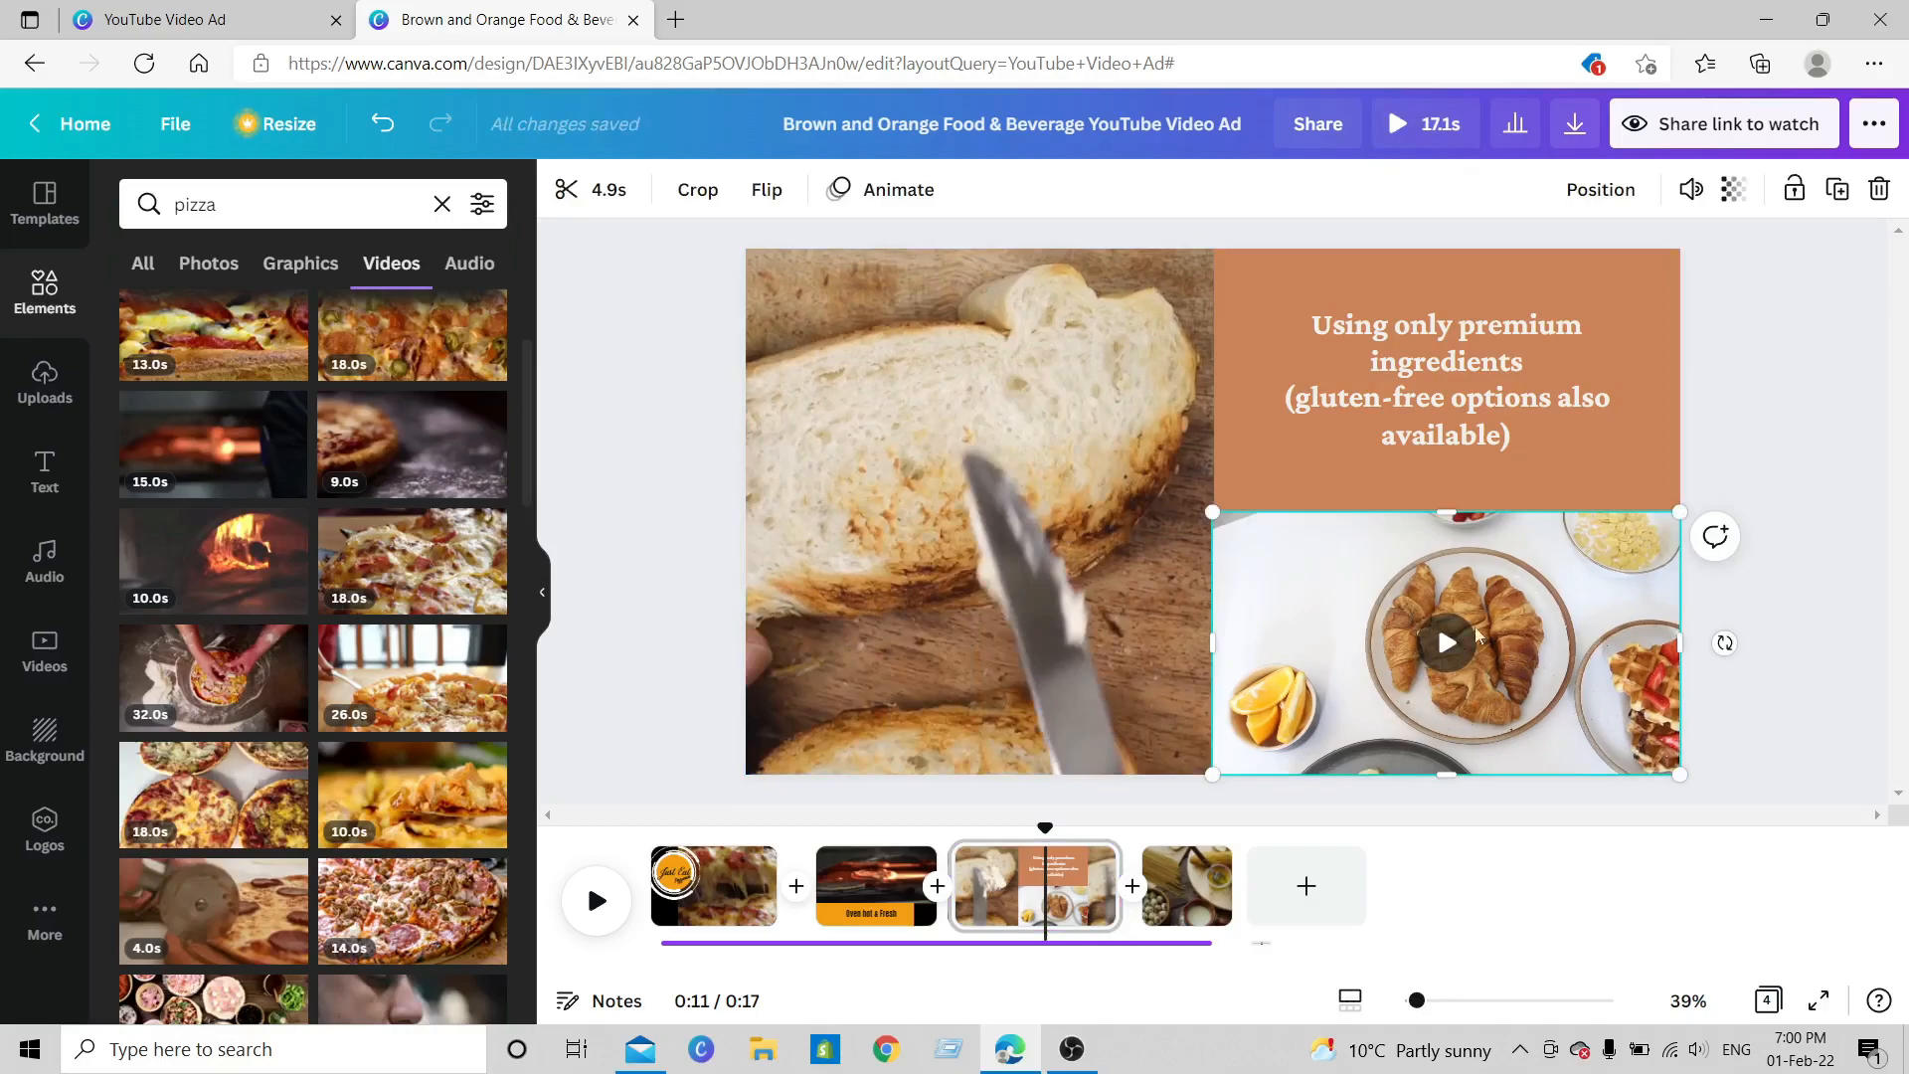
mouse_move(1363, 616)
mouse_down()
mouse_move(1496, 855)
mouse_move(1608, 864)
mouse_move(1374, 600)
mouse_up()
click(953, 529)
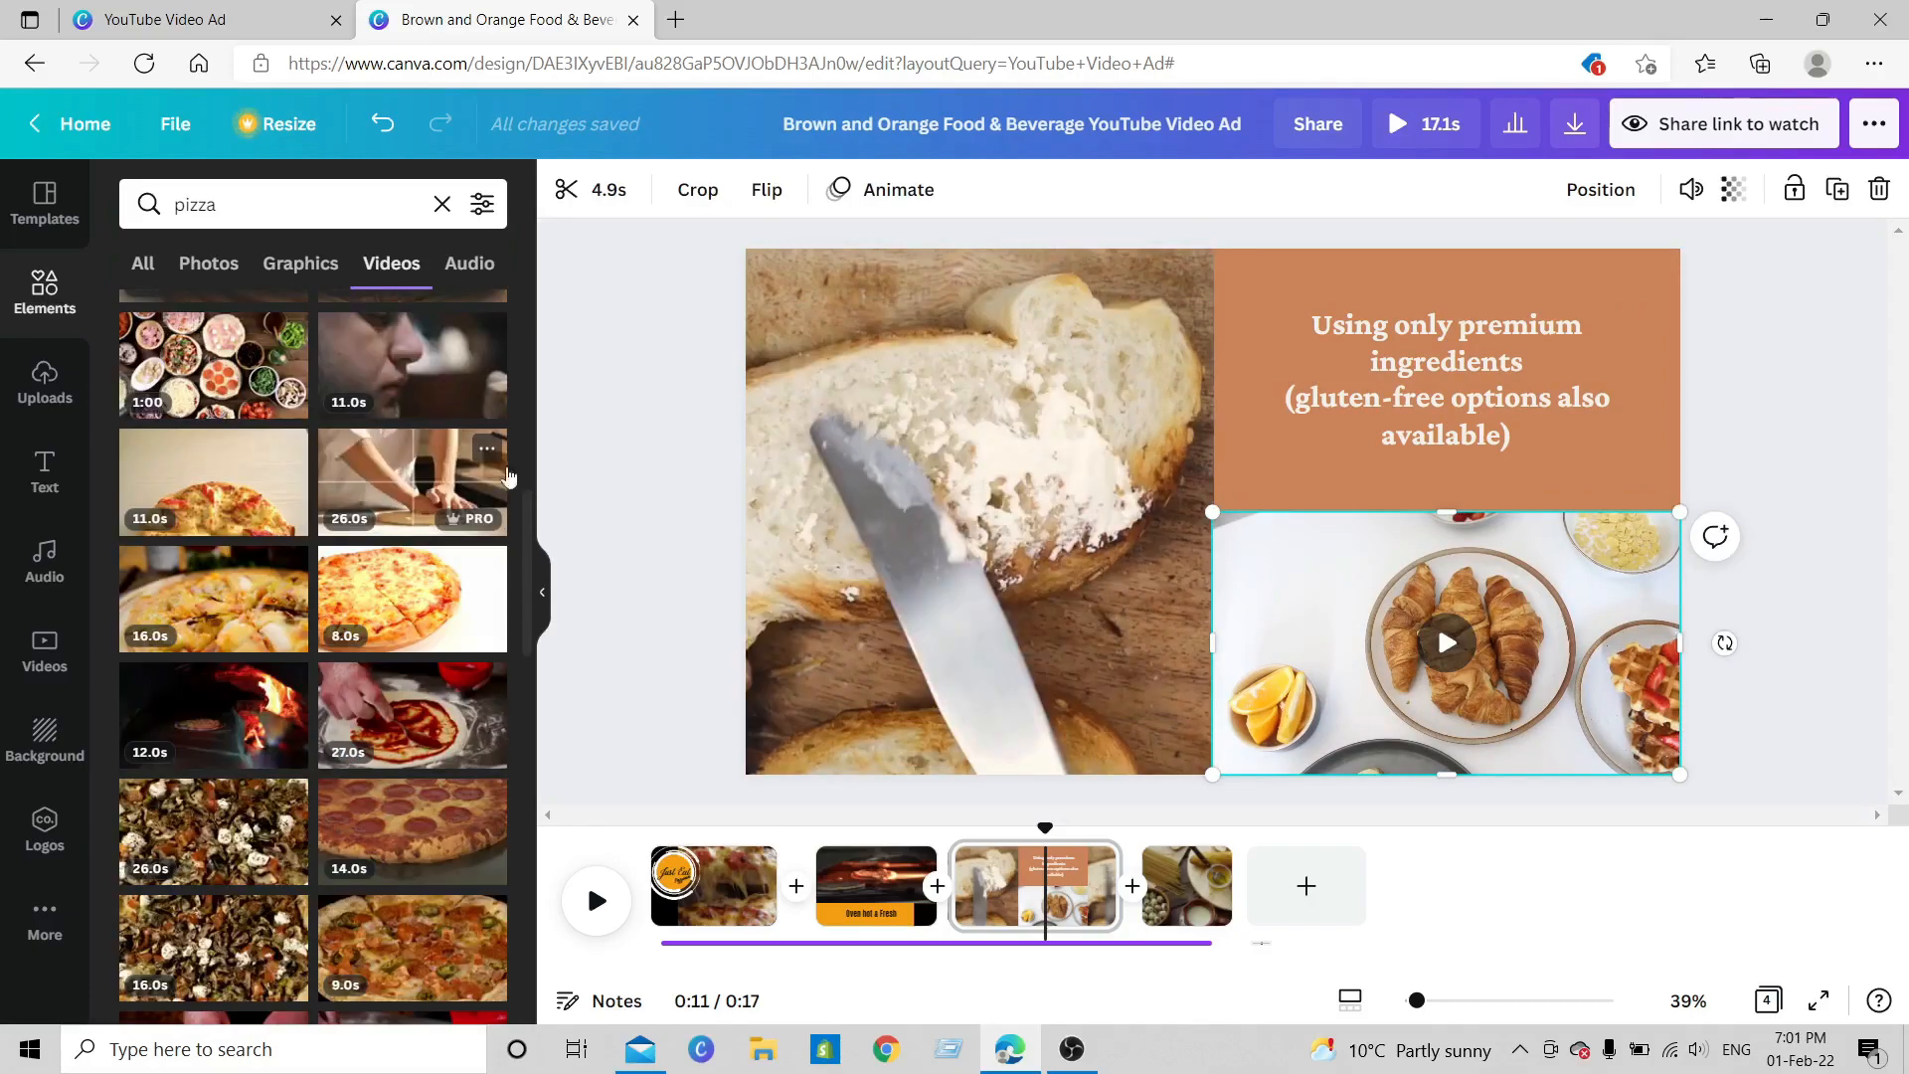
drag(413, 480, 795, 443)
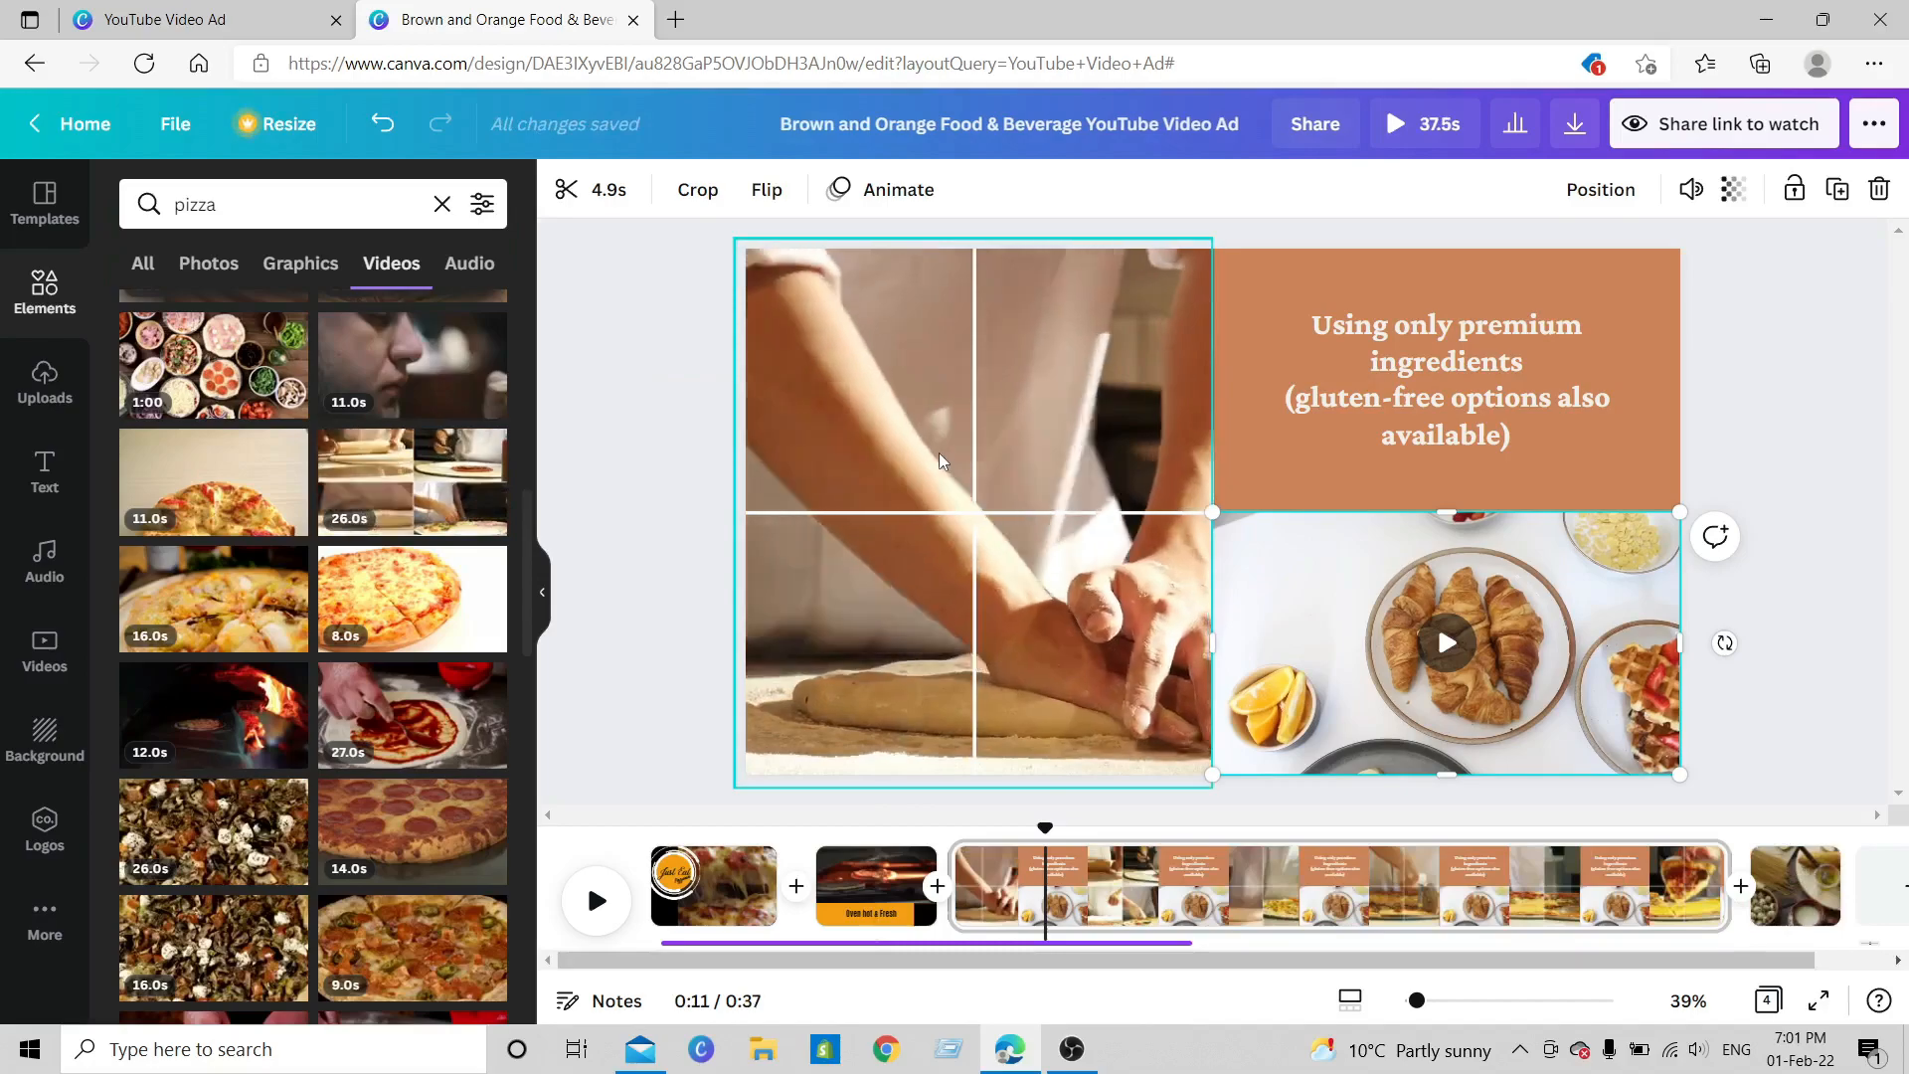
- Trim the dough-kneading clip shorter and replace the croissant video with the photo of pizza, tomatoes and mushrooms
click(939, 451)
click(628, 190)
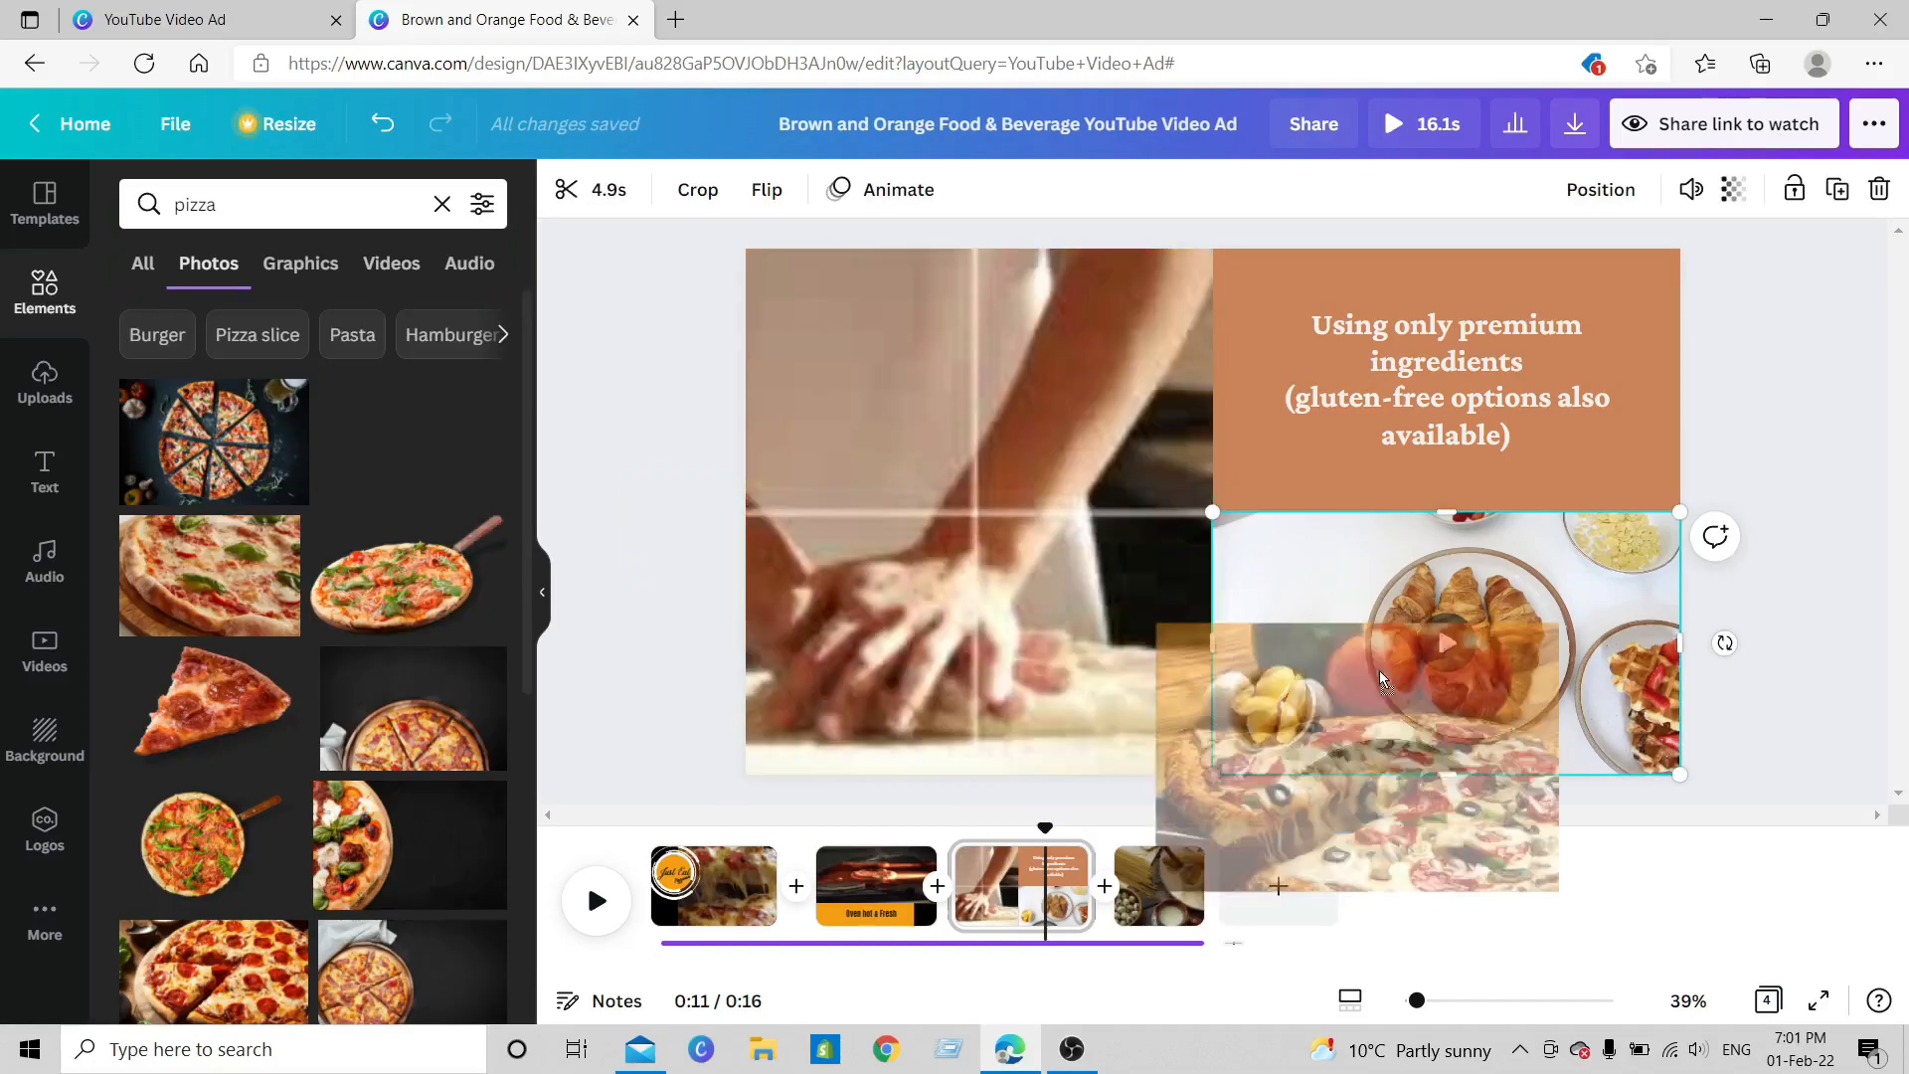
mouse_move(1380, 670)
mouse_down()
mouse_move(1436, 650)
mouse_move(1395, 637)
mouse_up()
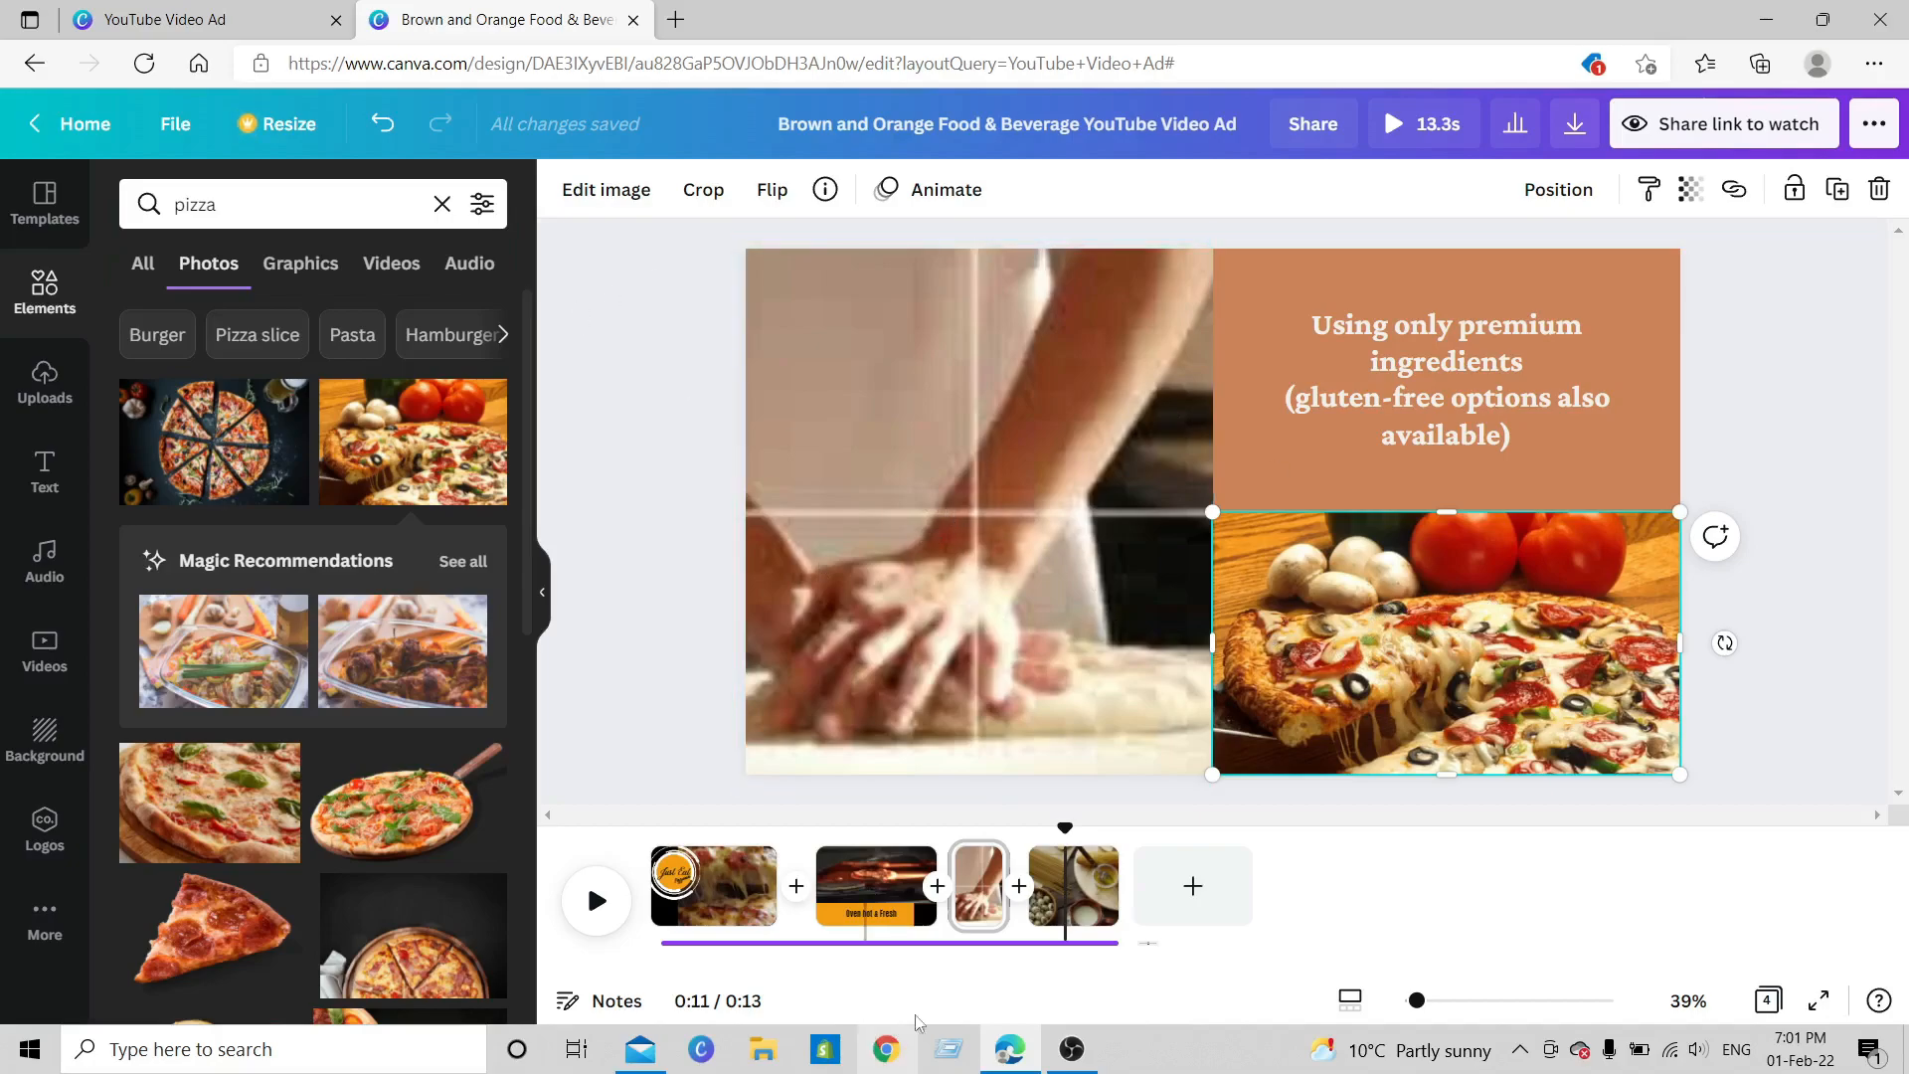
- Delete the Crumb Bakery logo group from page 4
click(1070, 890)
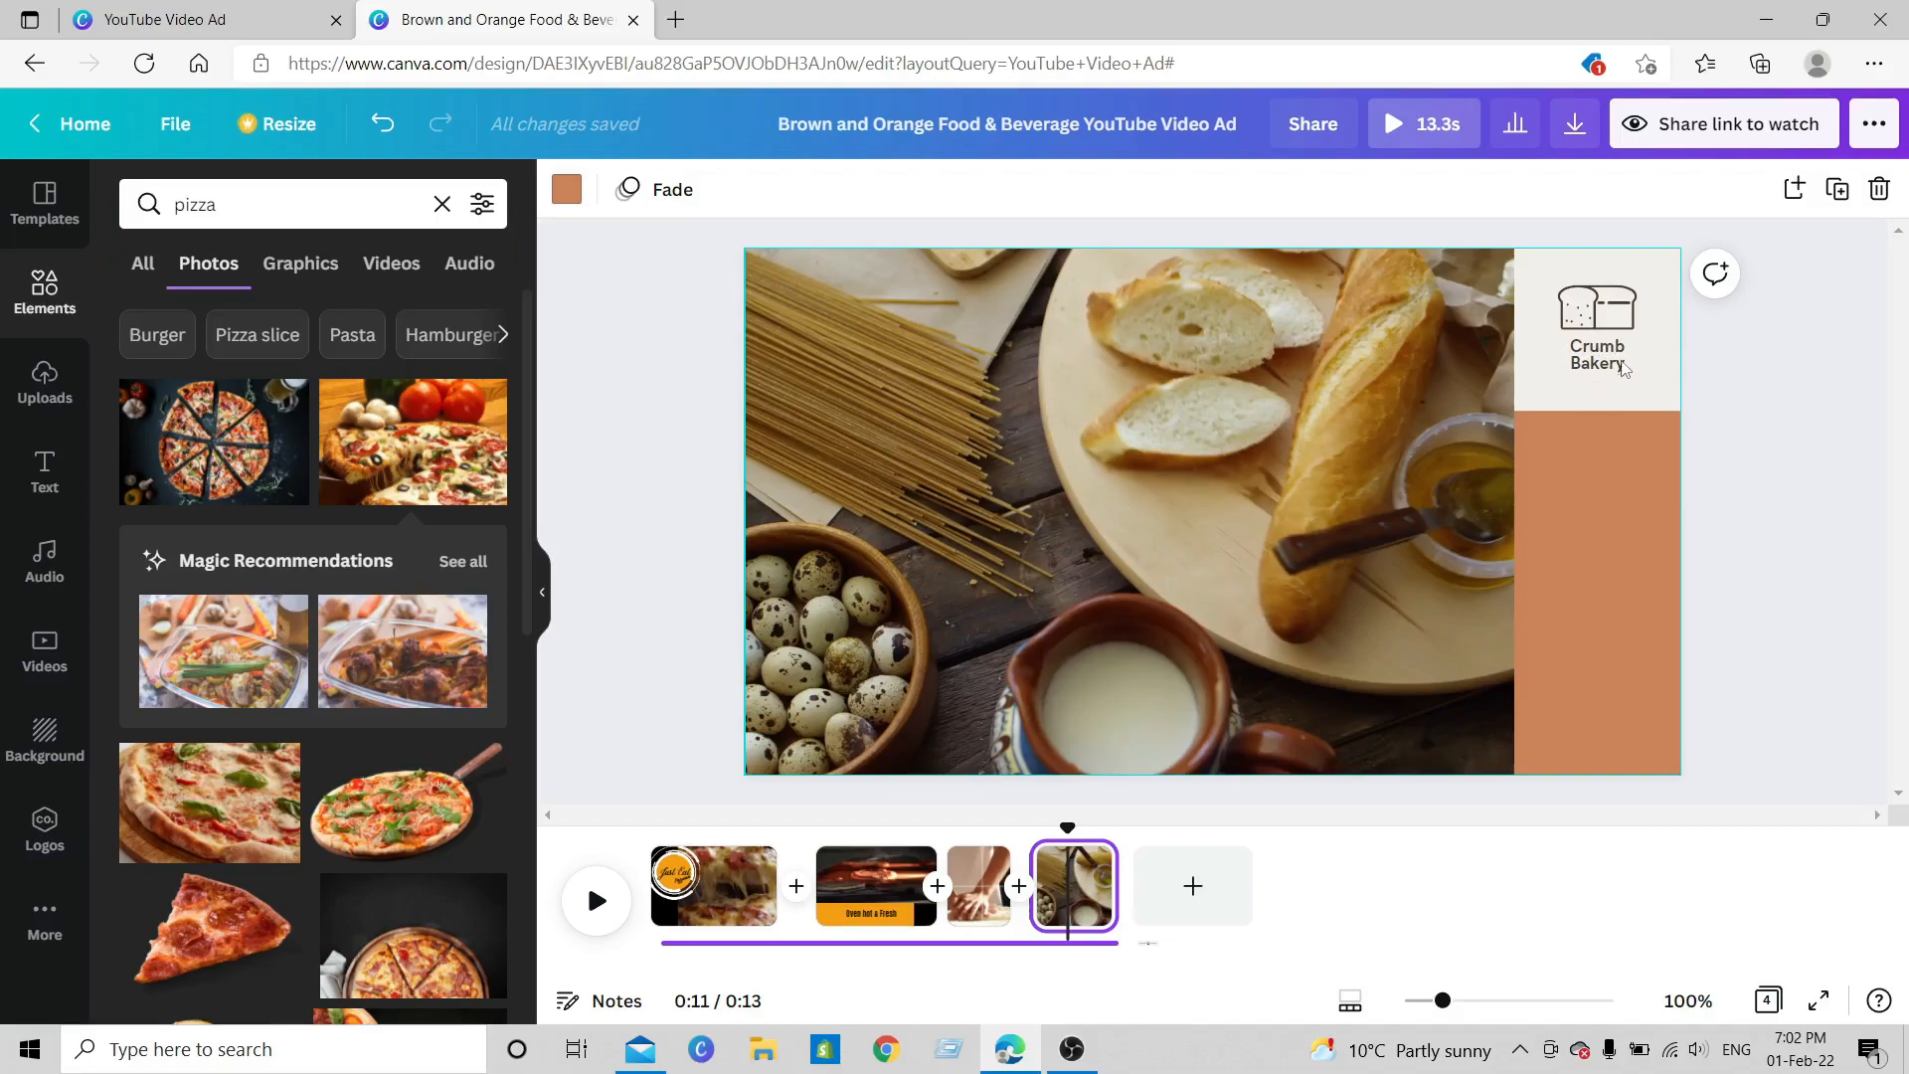
click(1583, 379)
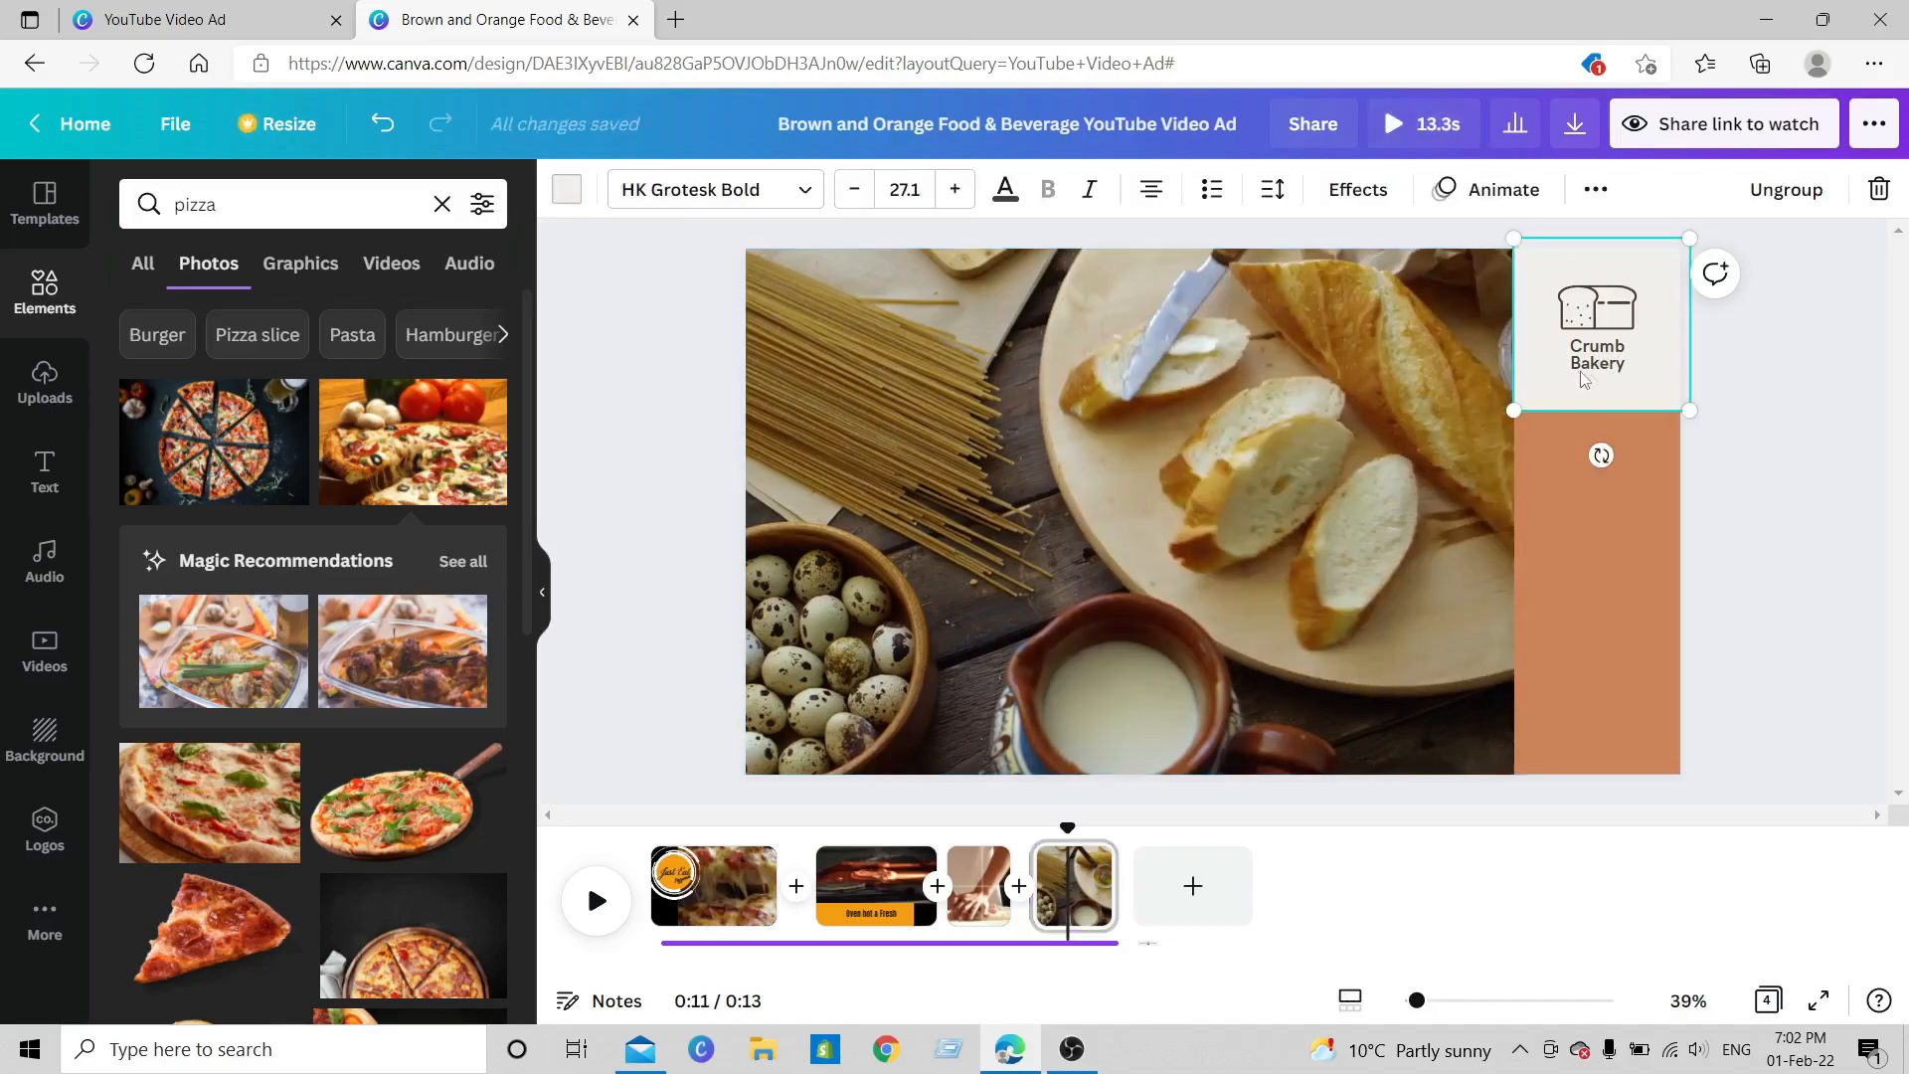
click(1879, 190)
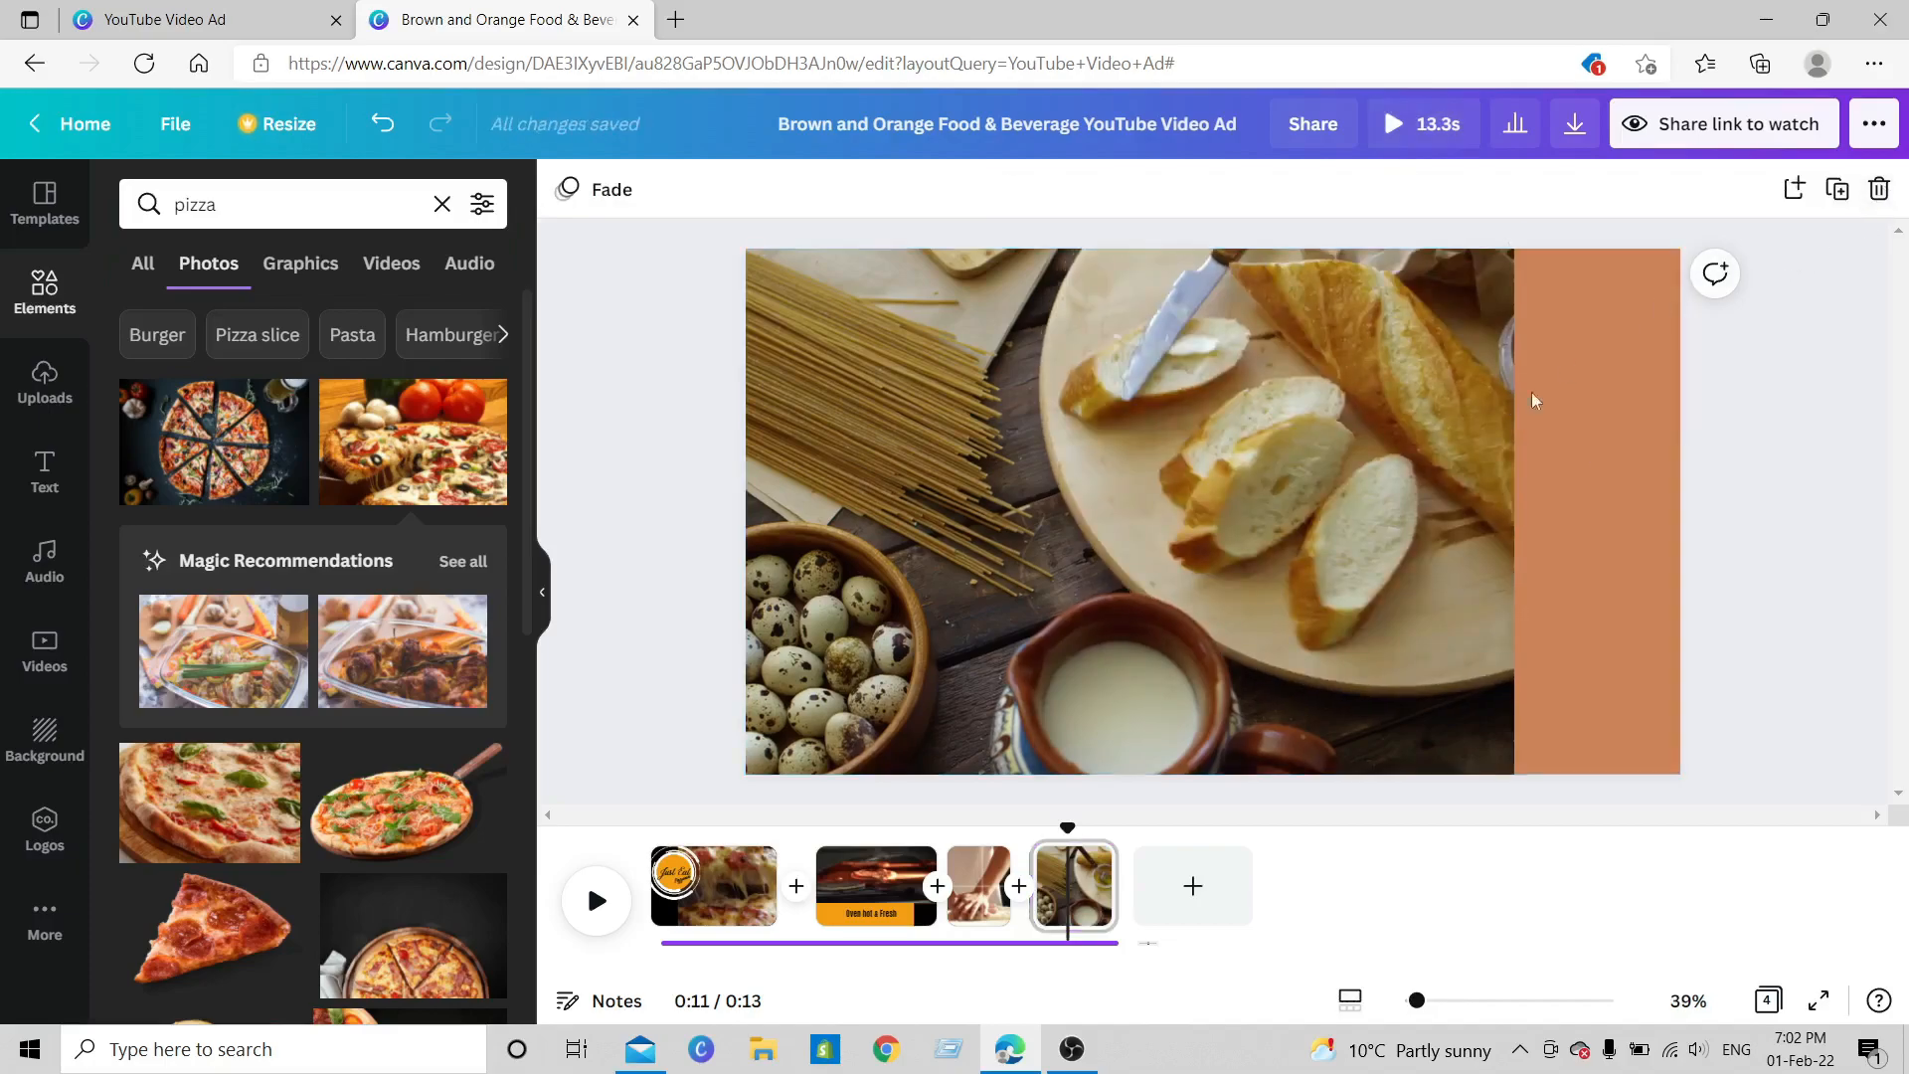
- Take the "Just Eat Pizzaria" logo elements from page 1 for reuse on page 4
click(713, 899)
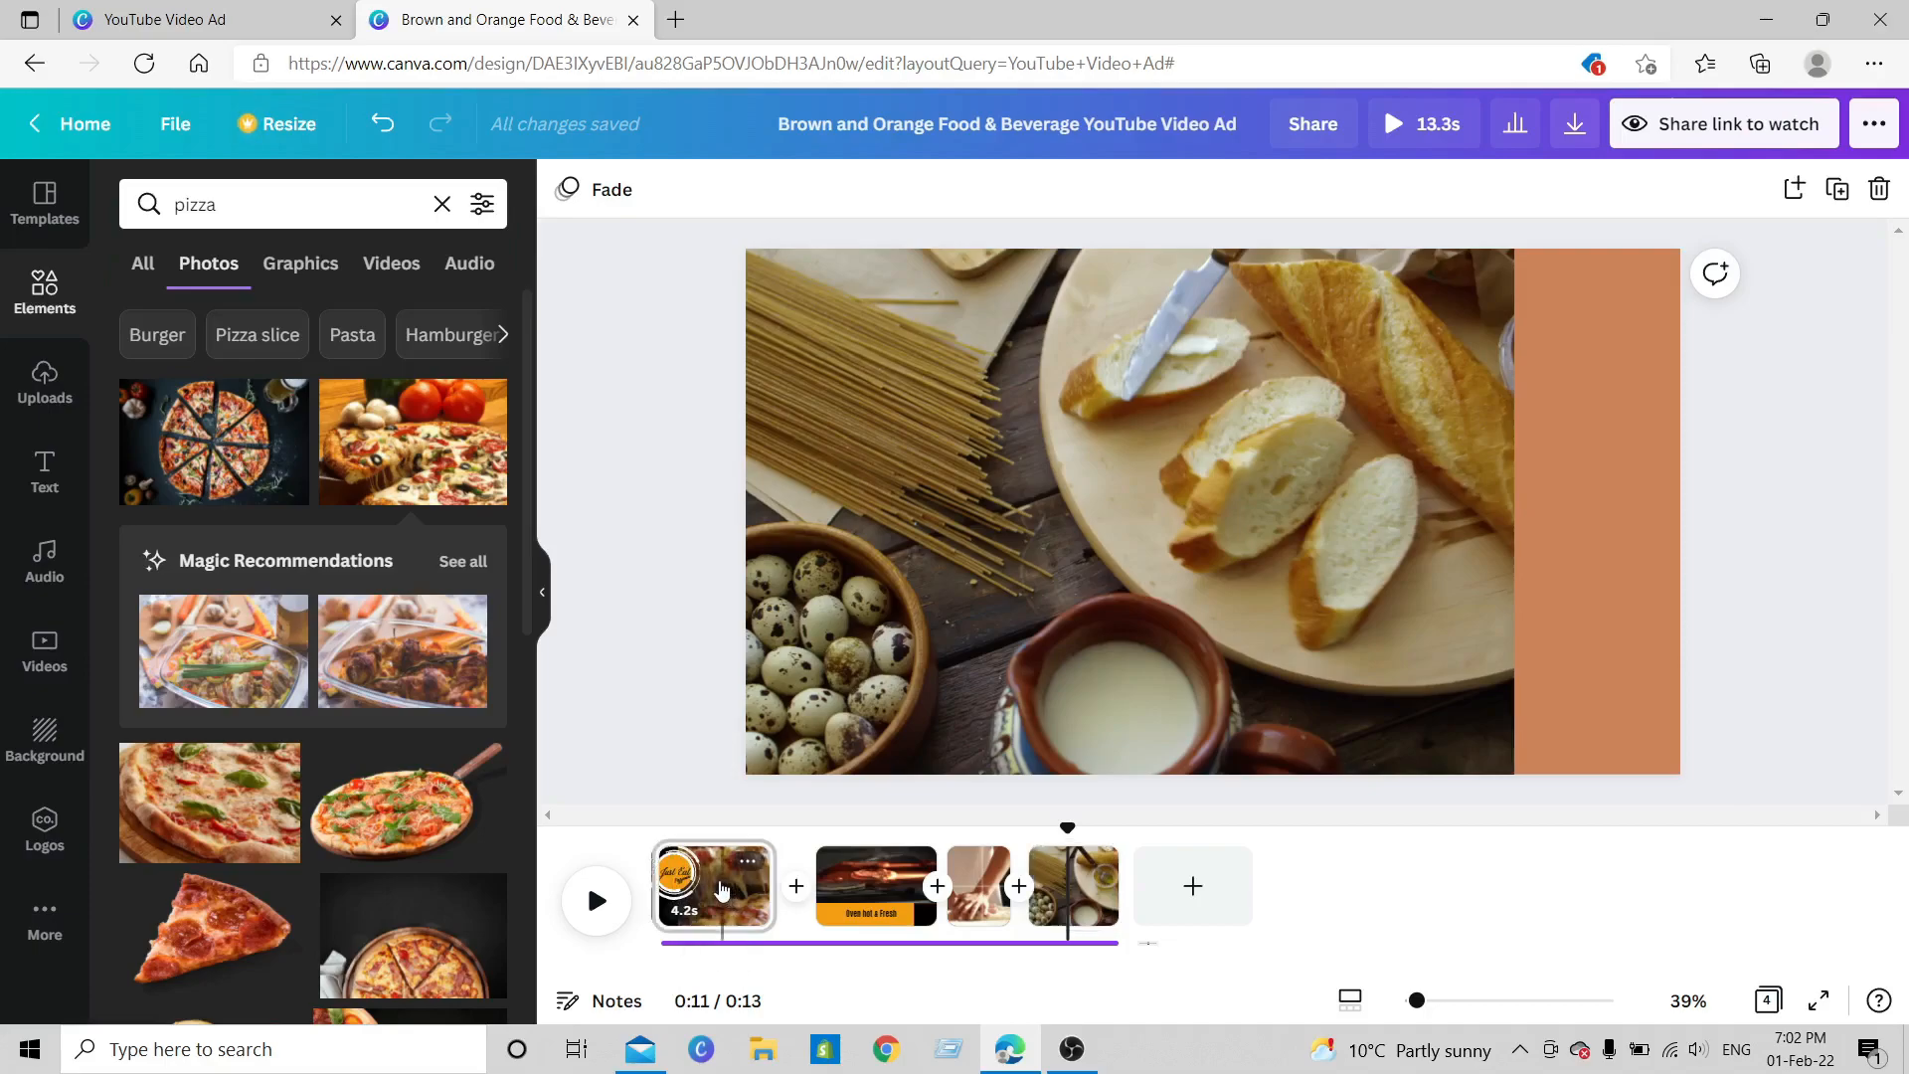
click(909, 445)
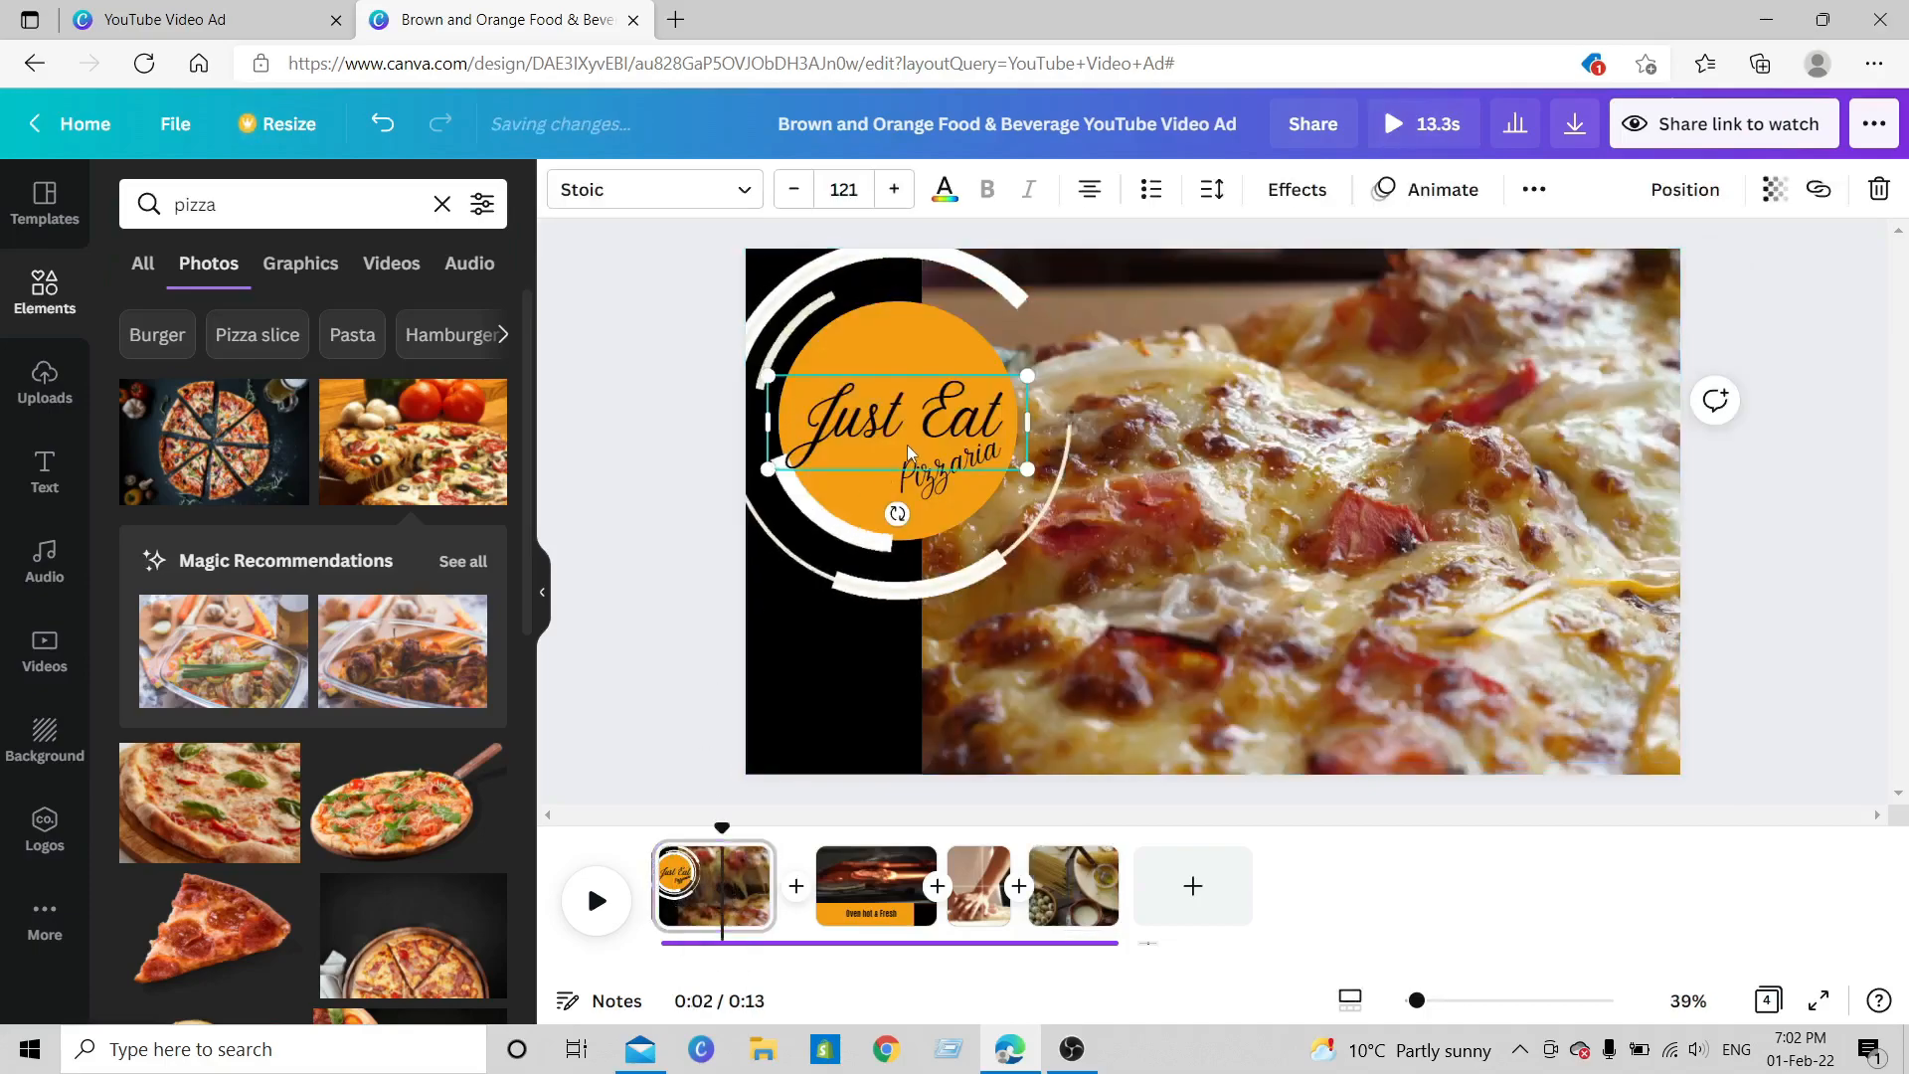
click(898, 348)
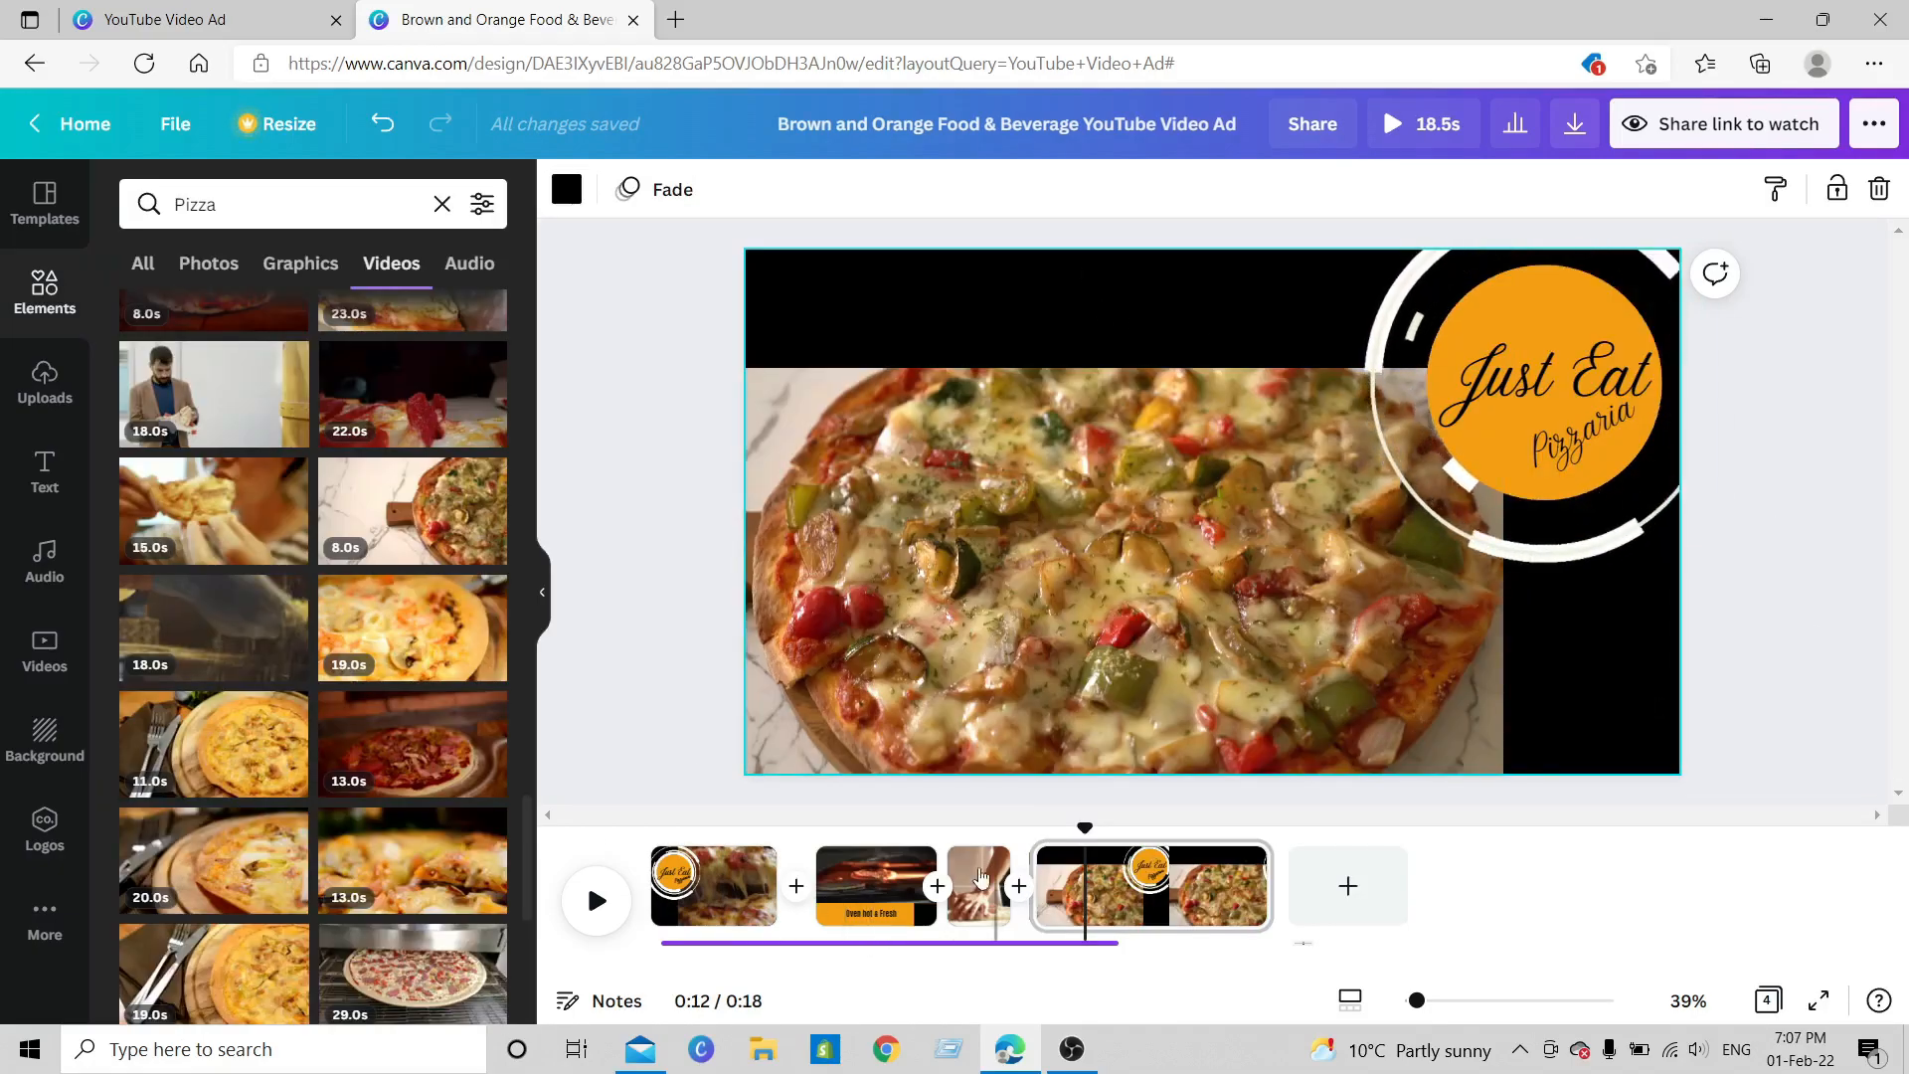
- On page 4, recolour the black block above the pizza orange and widen it toward the logo
click(967, 328)
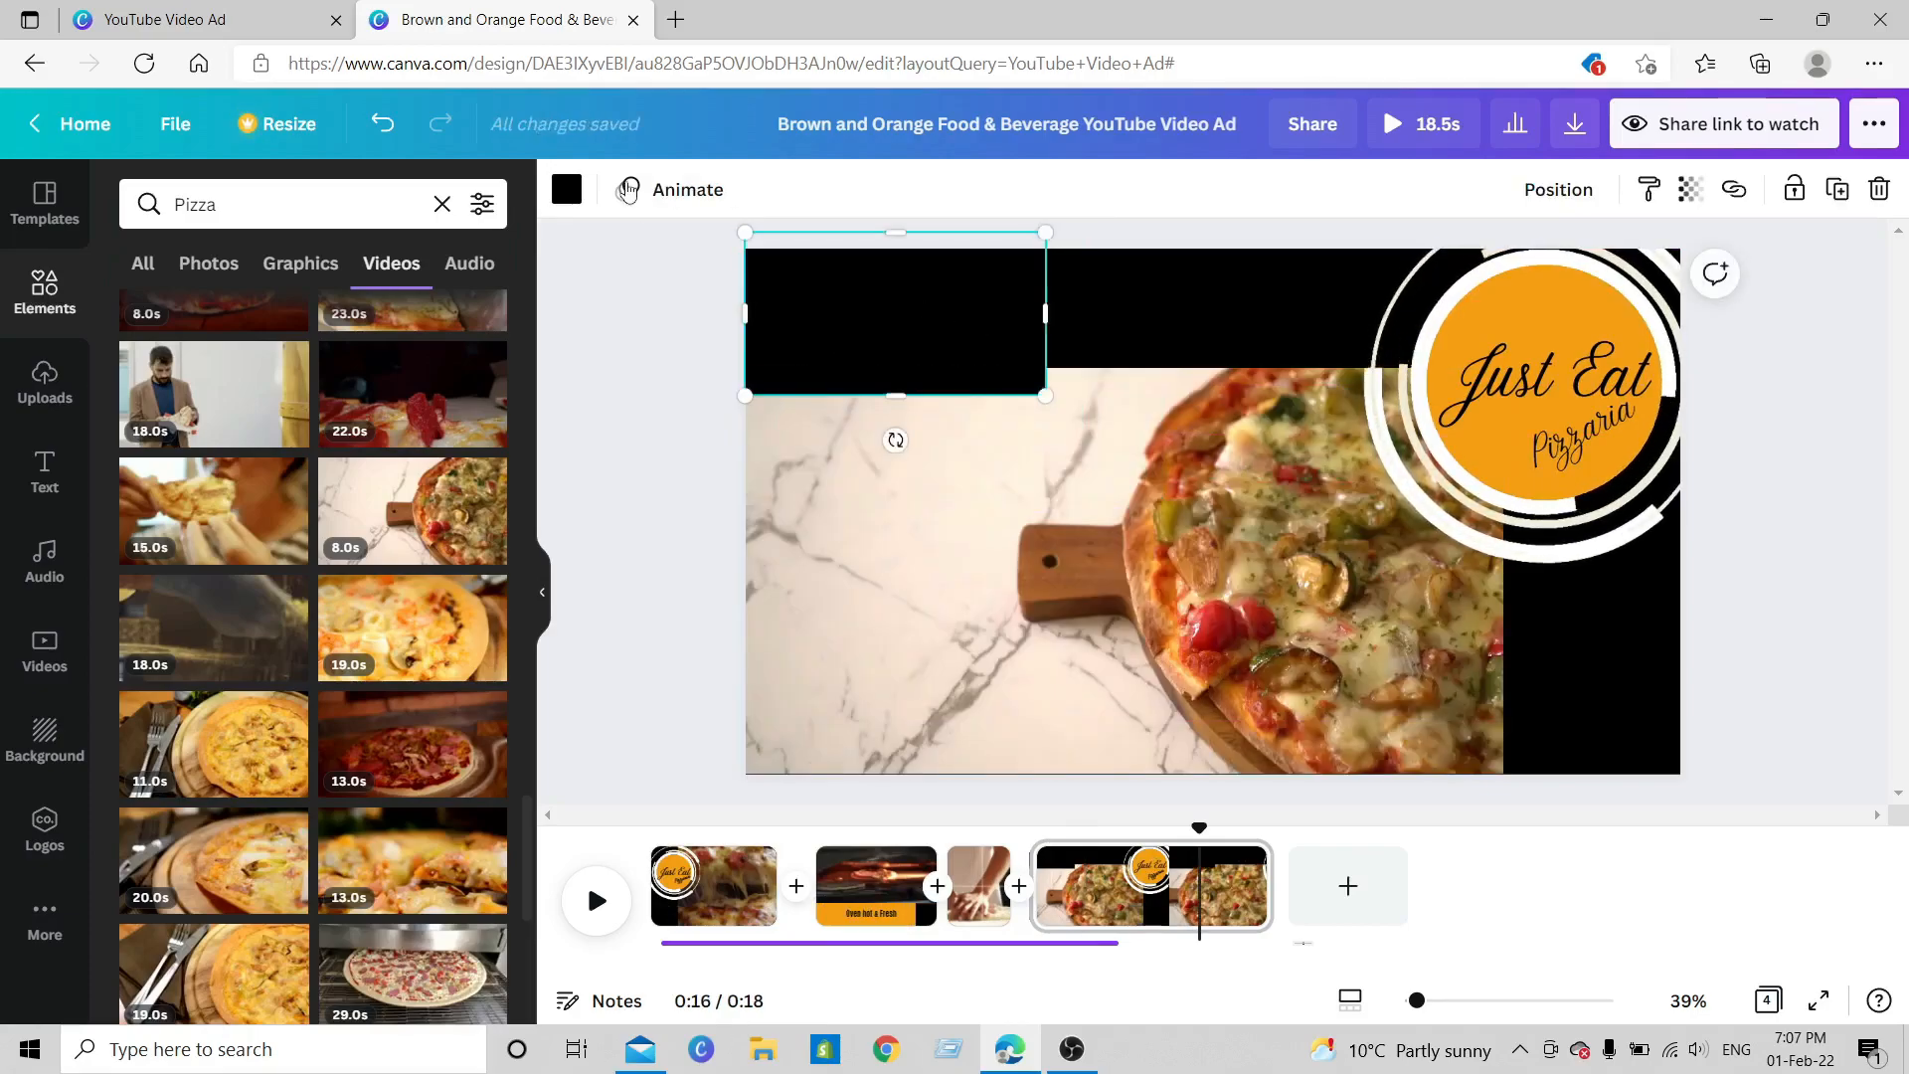
click(554, 194)
click(413, 318)
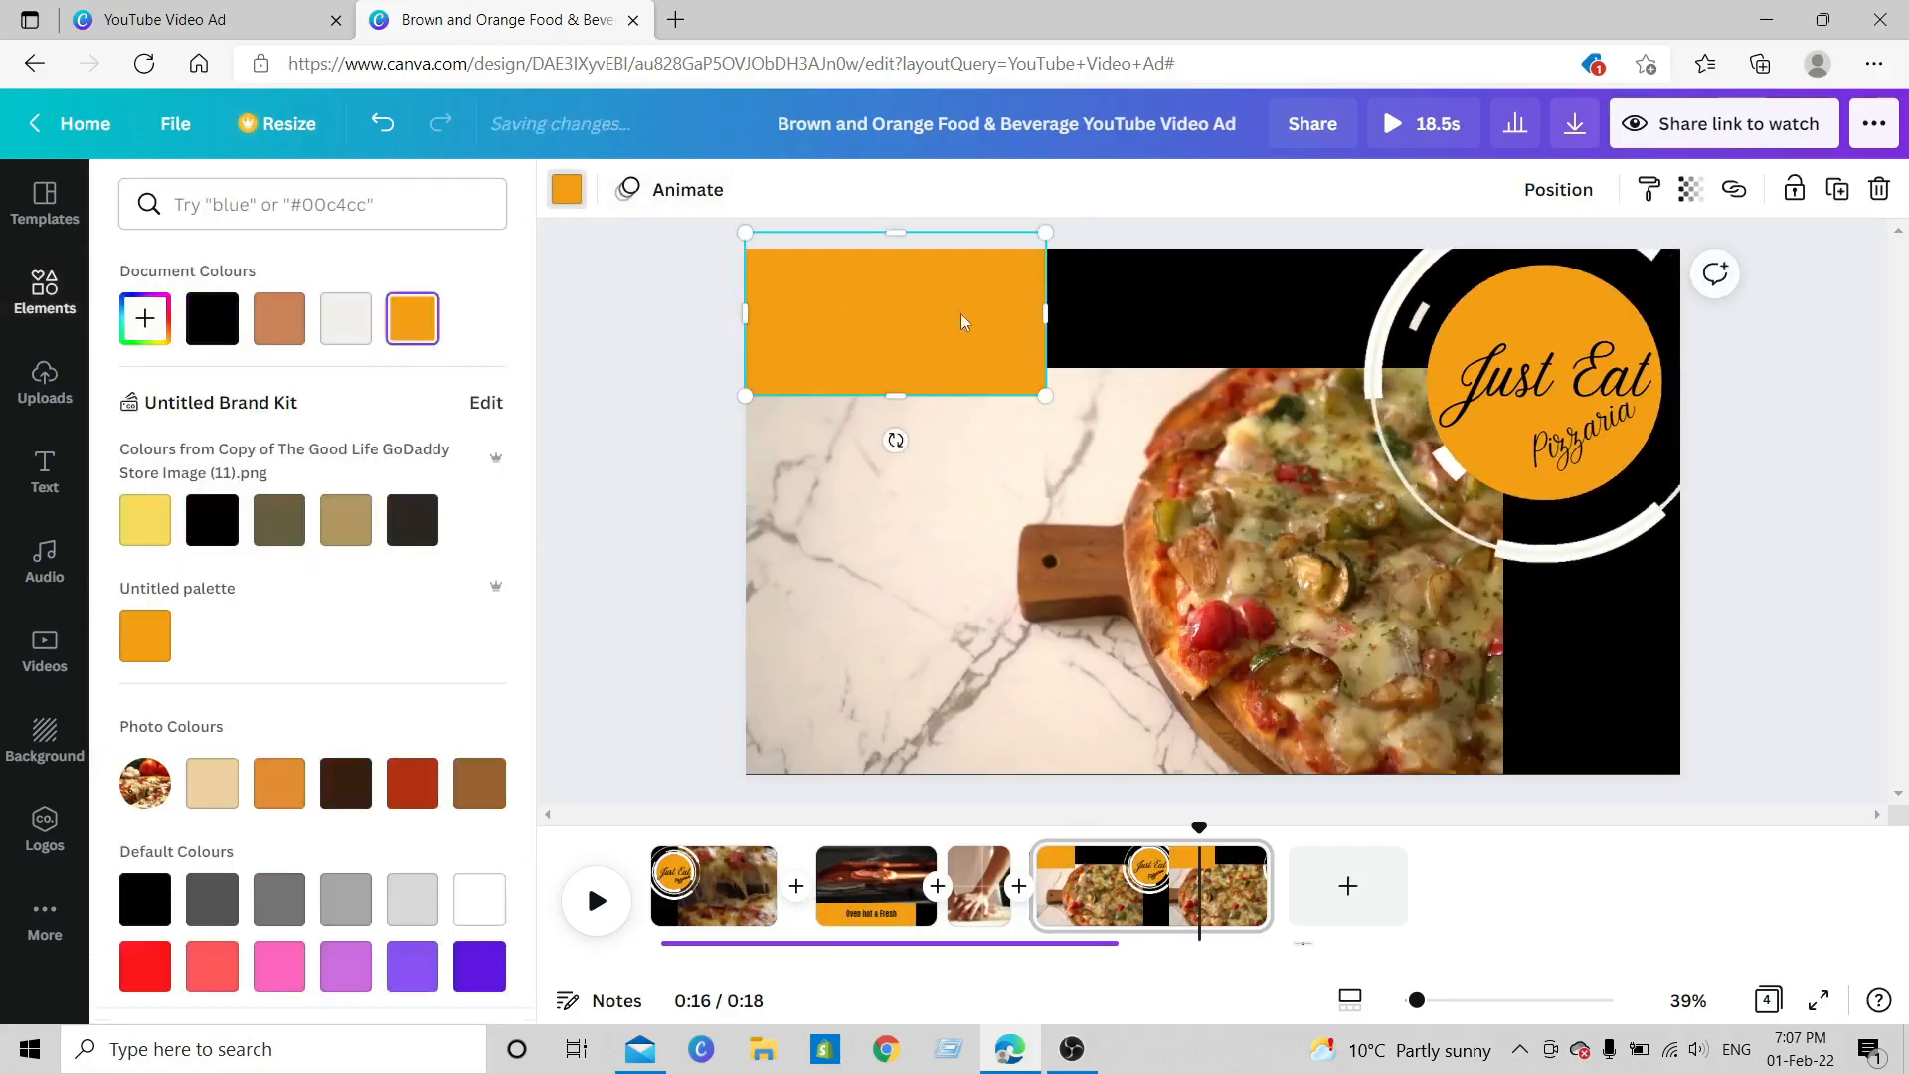
drag(1047, 312, 1242, 343)
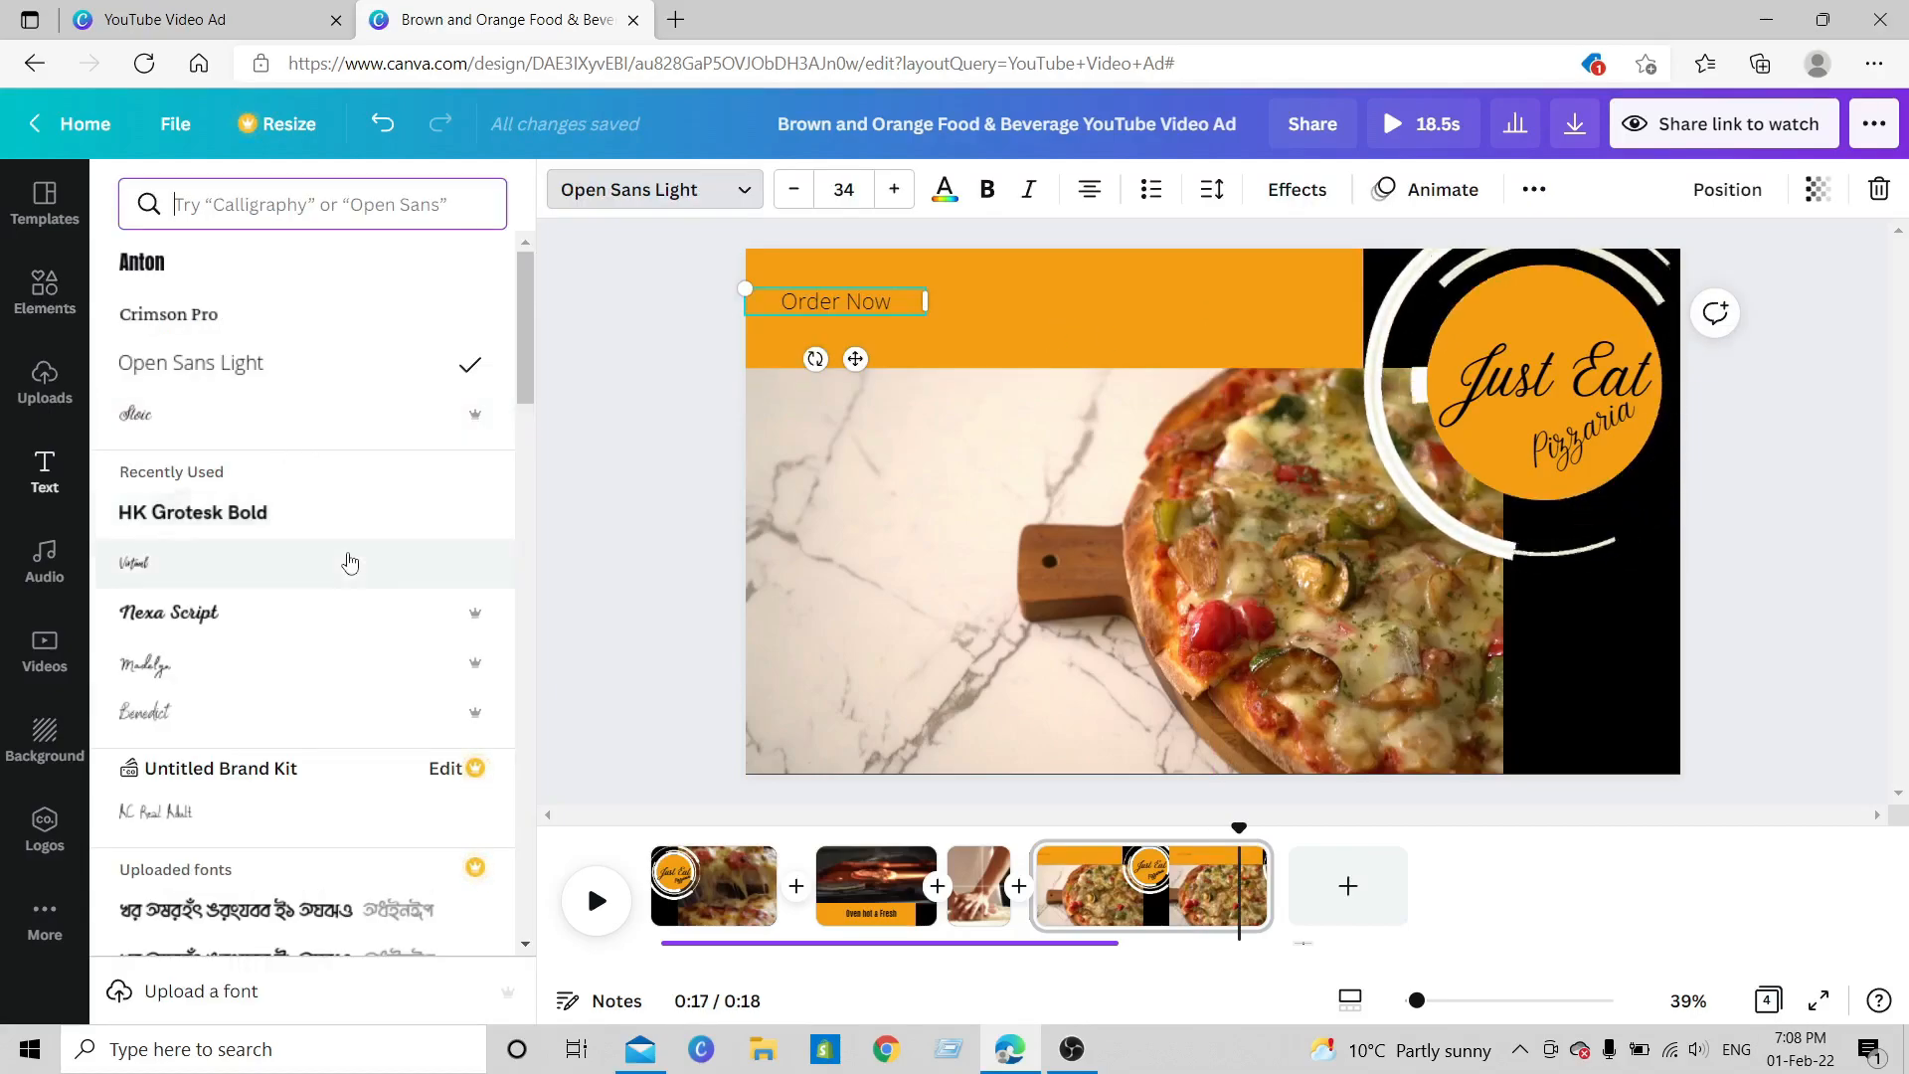
- Set the "Order Now" text to Anton at size 88.1 and move it toward the left end of the orange band
scroll(349, 558, down, 1)
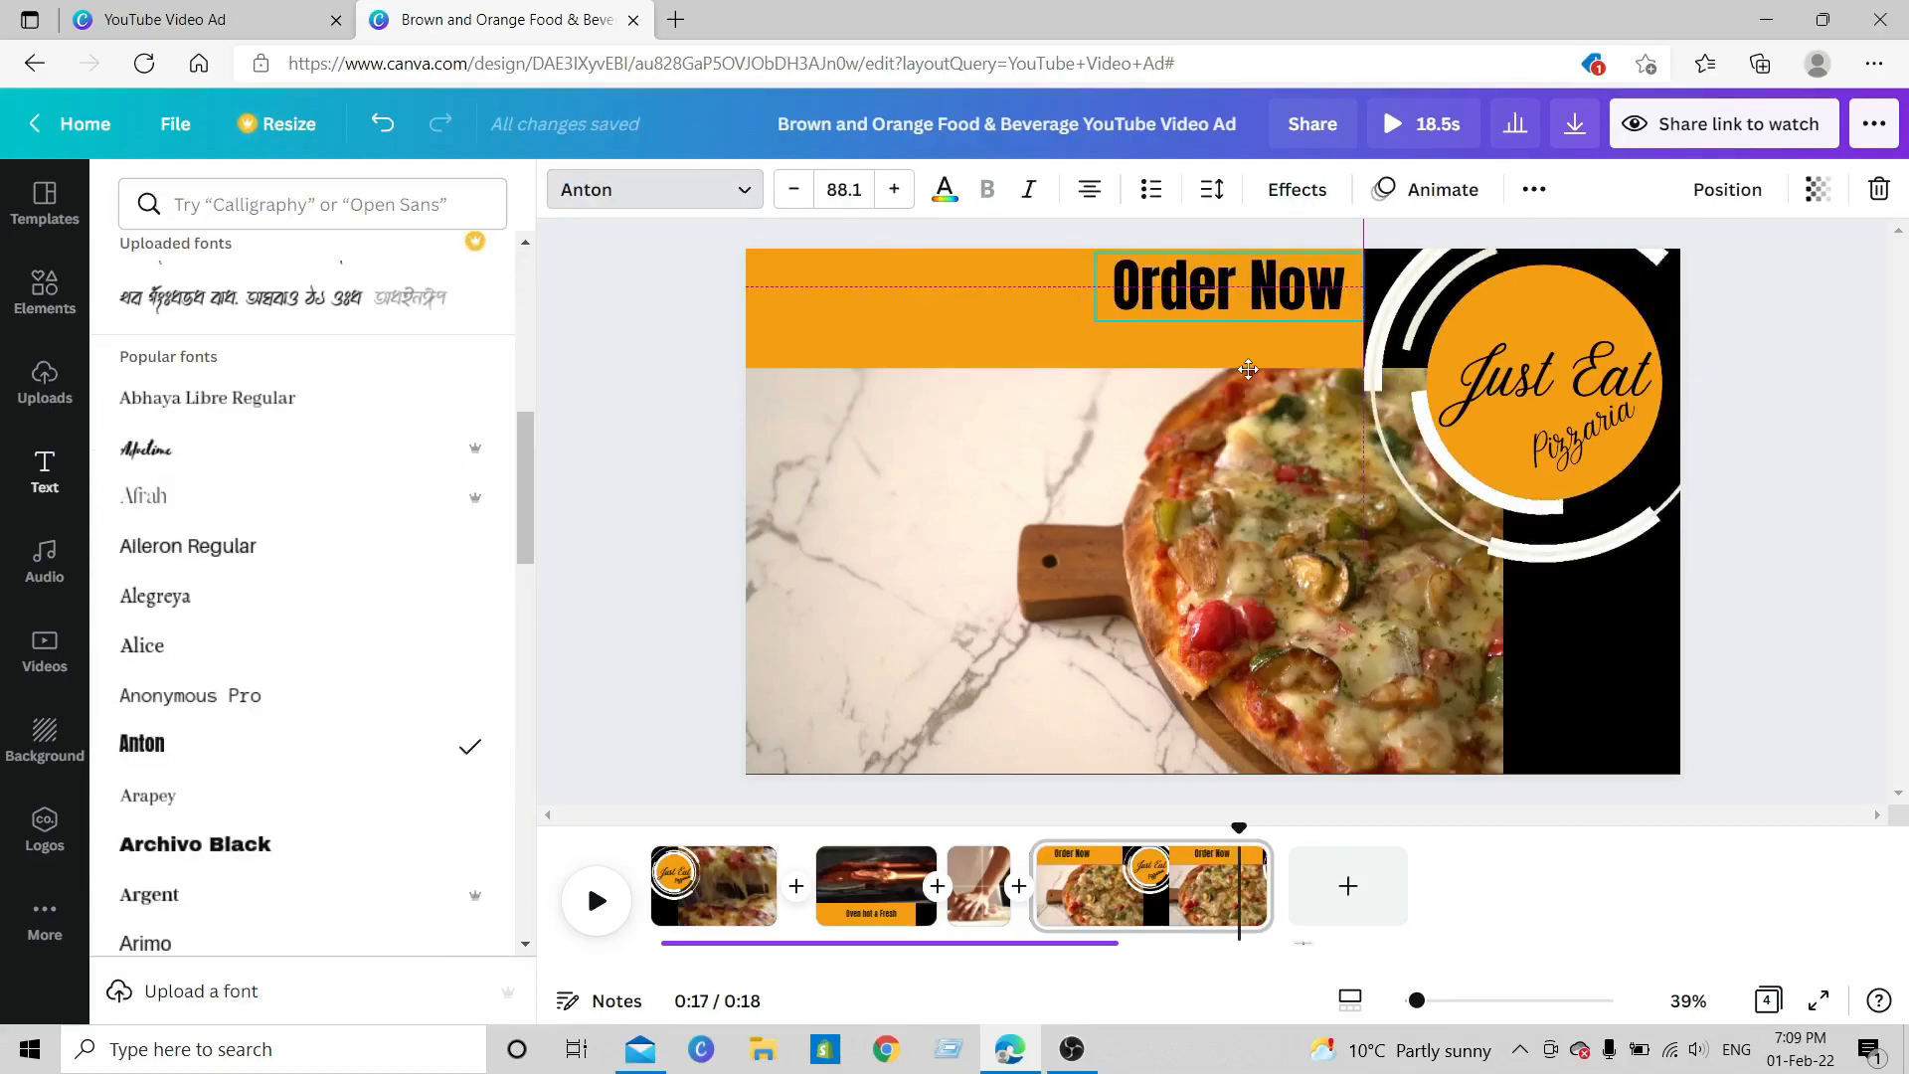
drag(1248, 369, 959, 372)
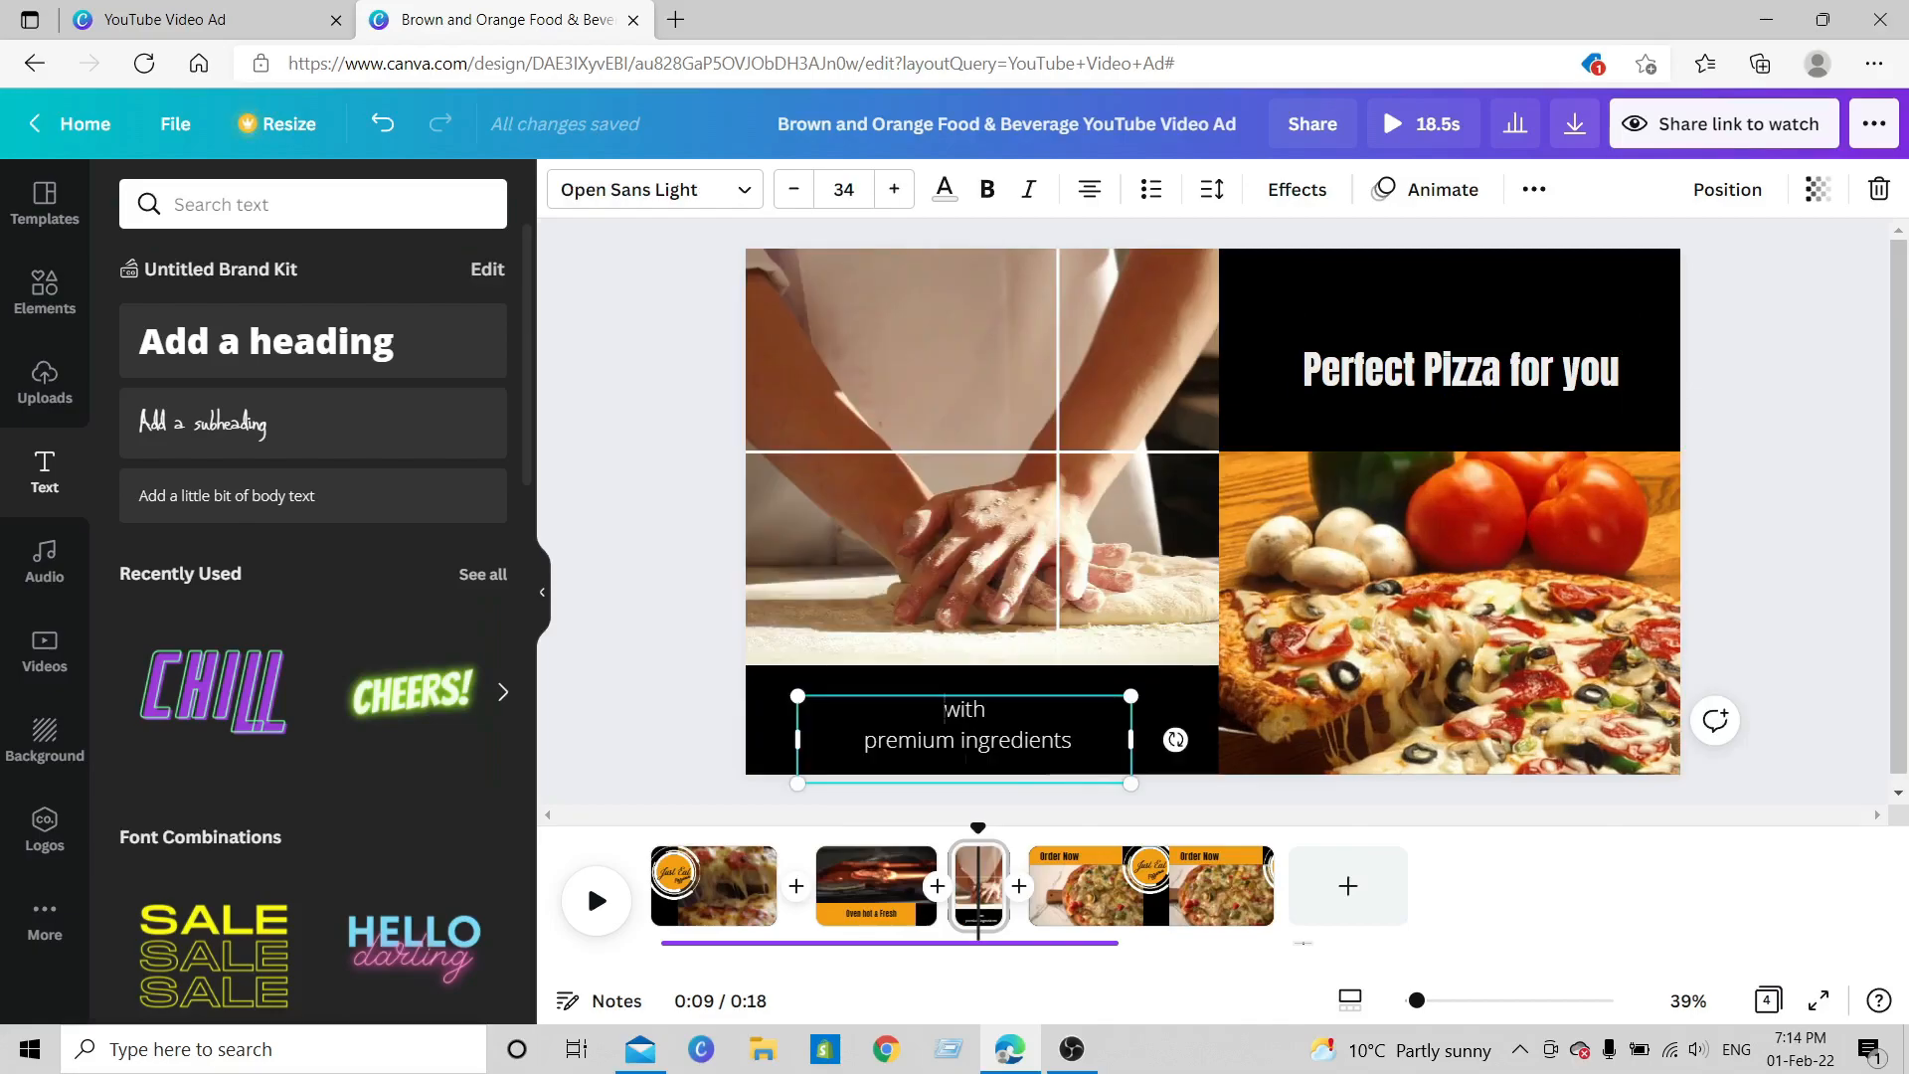
- Select the words "with premium ingredients" in the text box below the dough-kneading clip on page 3
drag(944, 709, 1072, 746)
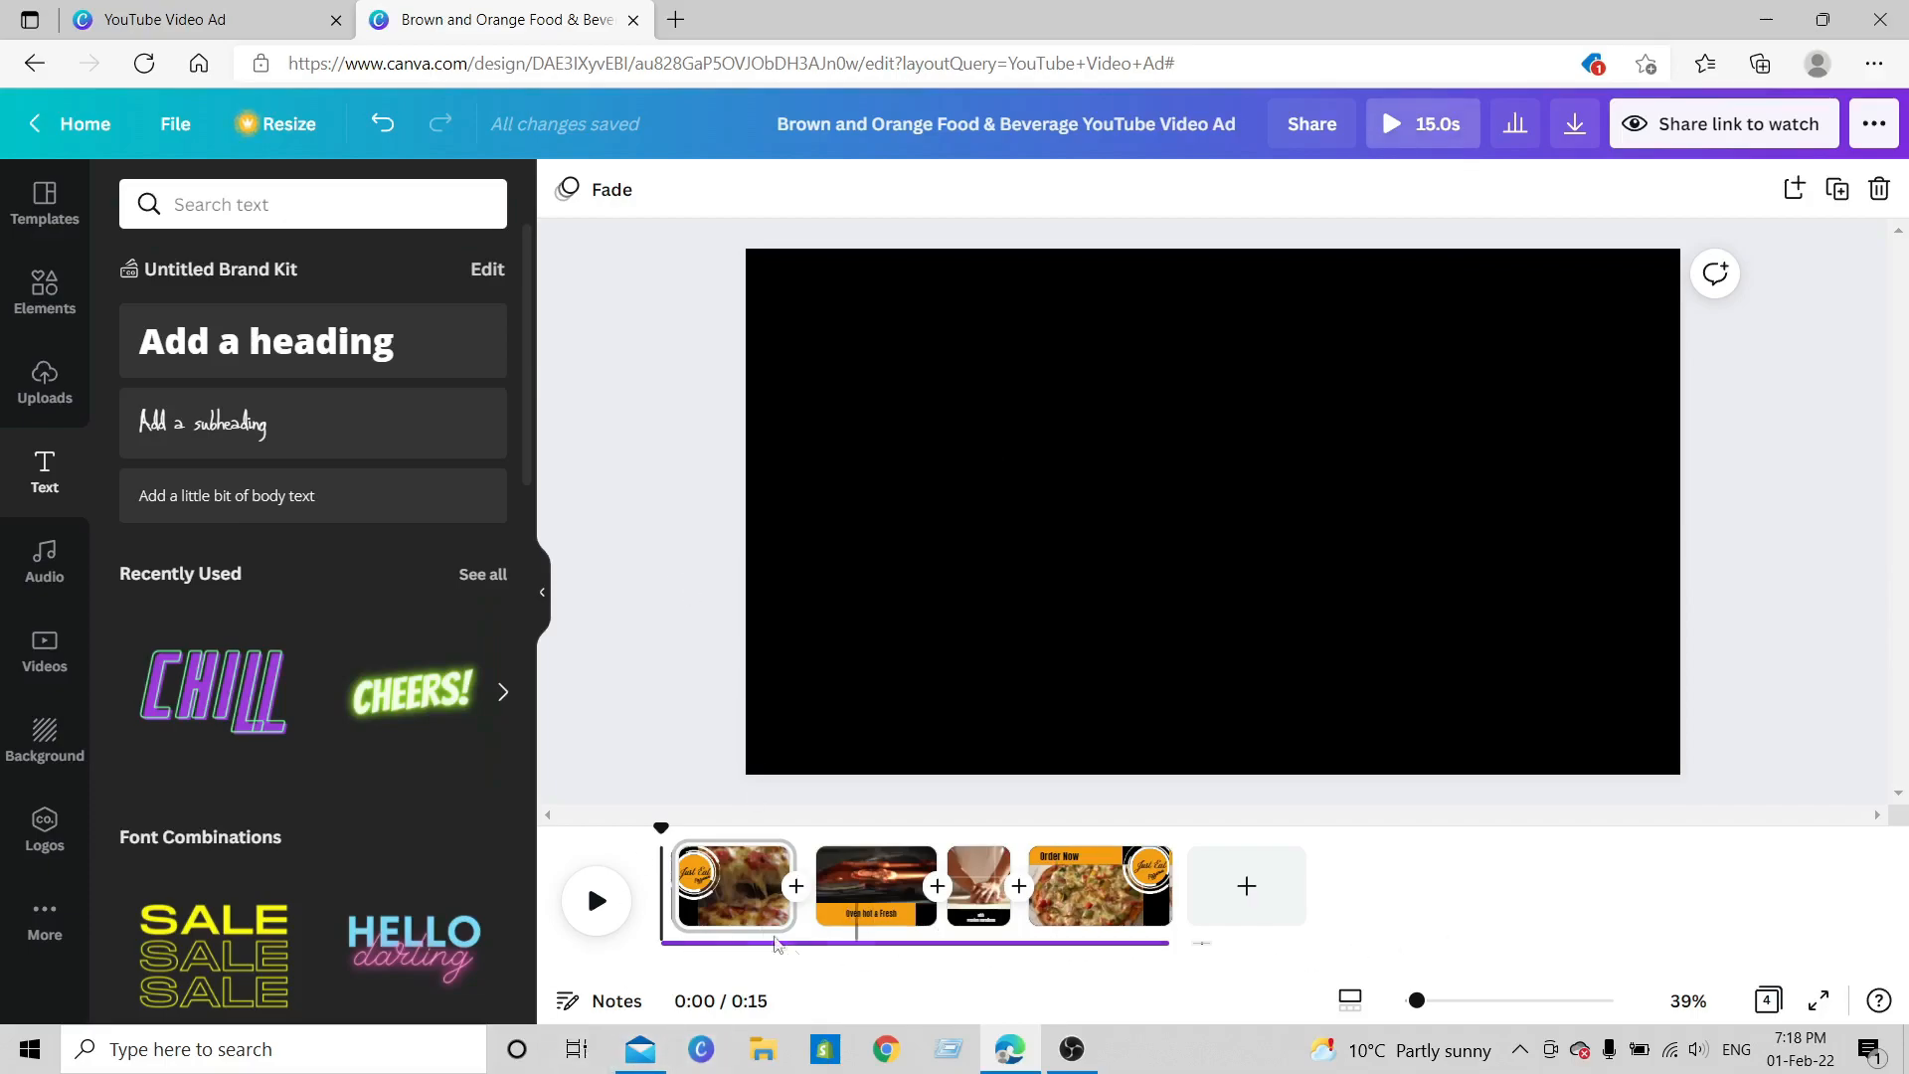
- Preview the ad from the start and open the options for its background audio track
click(597, 904)
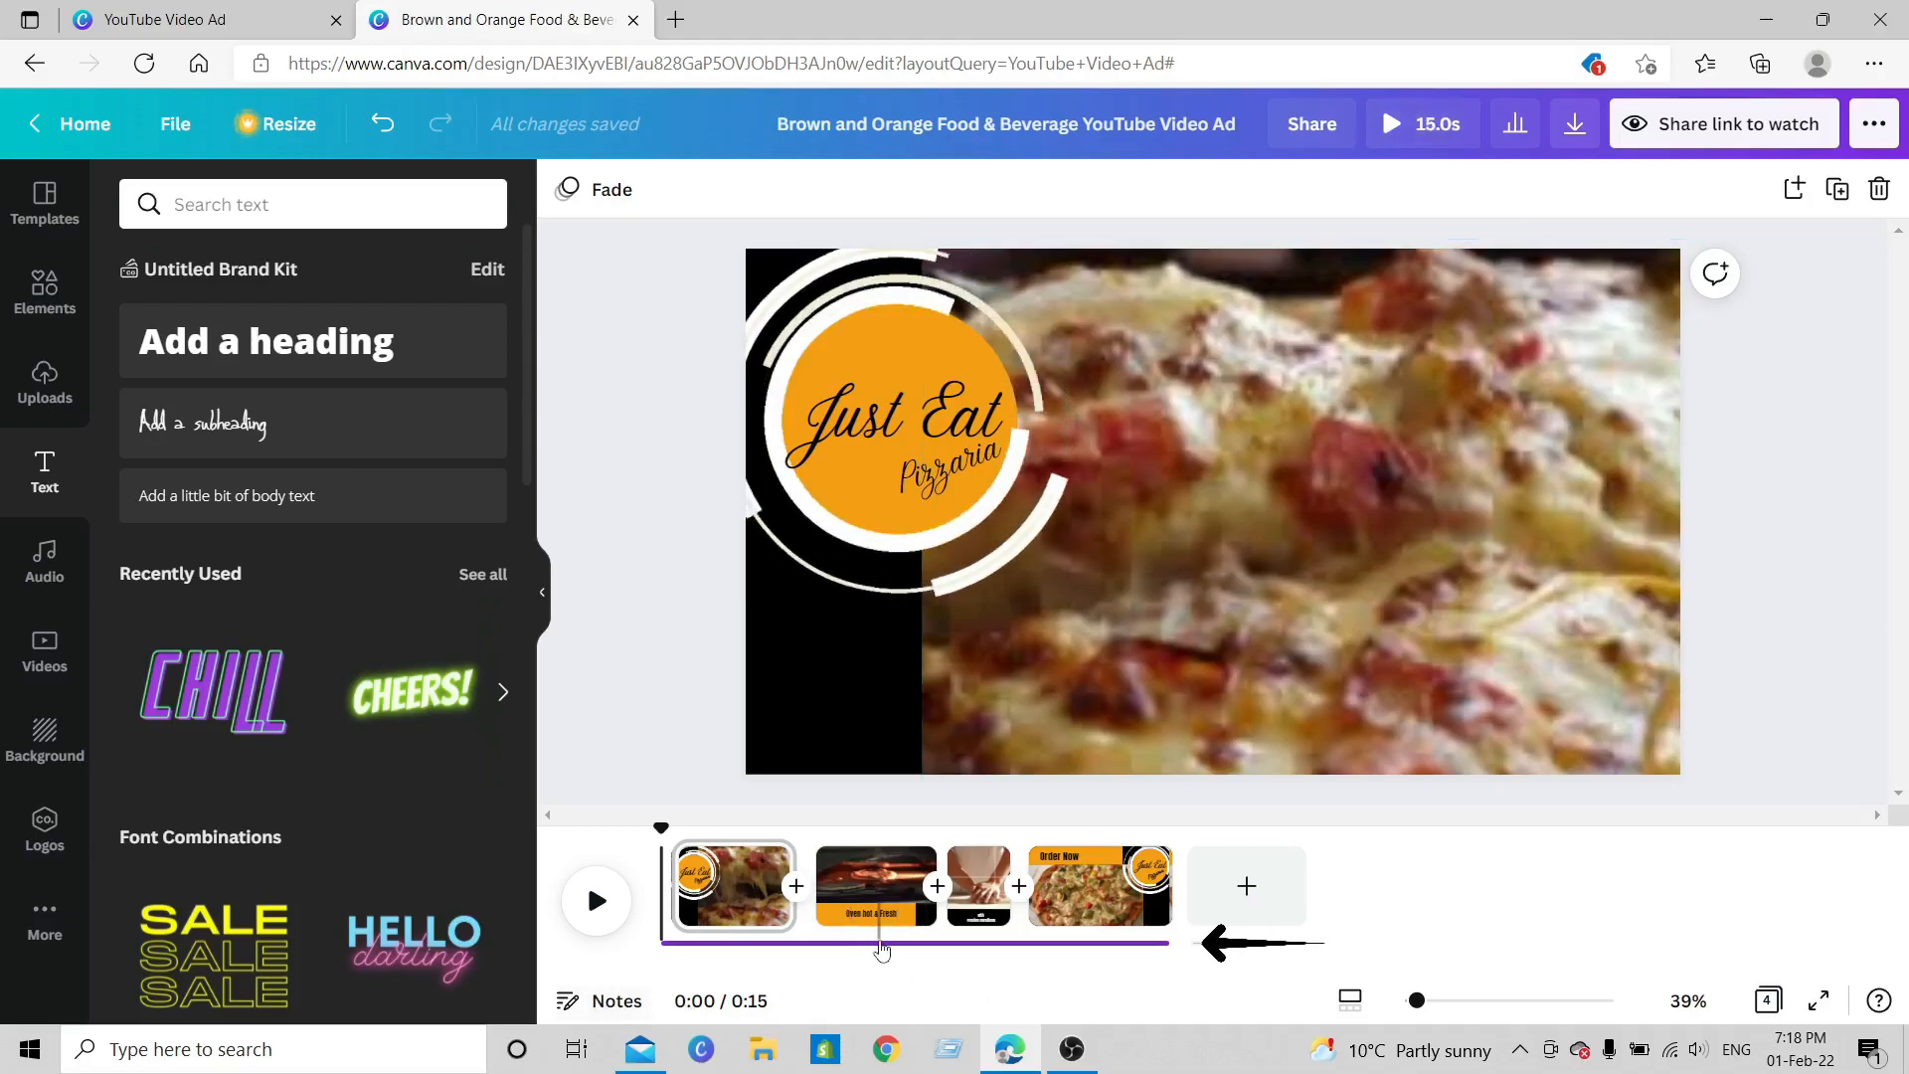
click(844, 944)
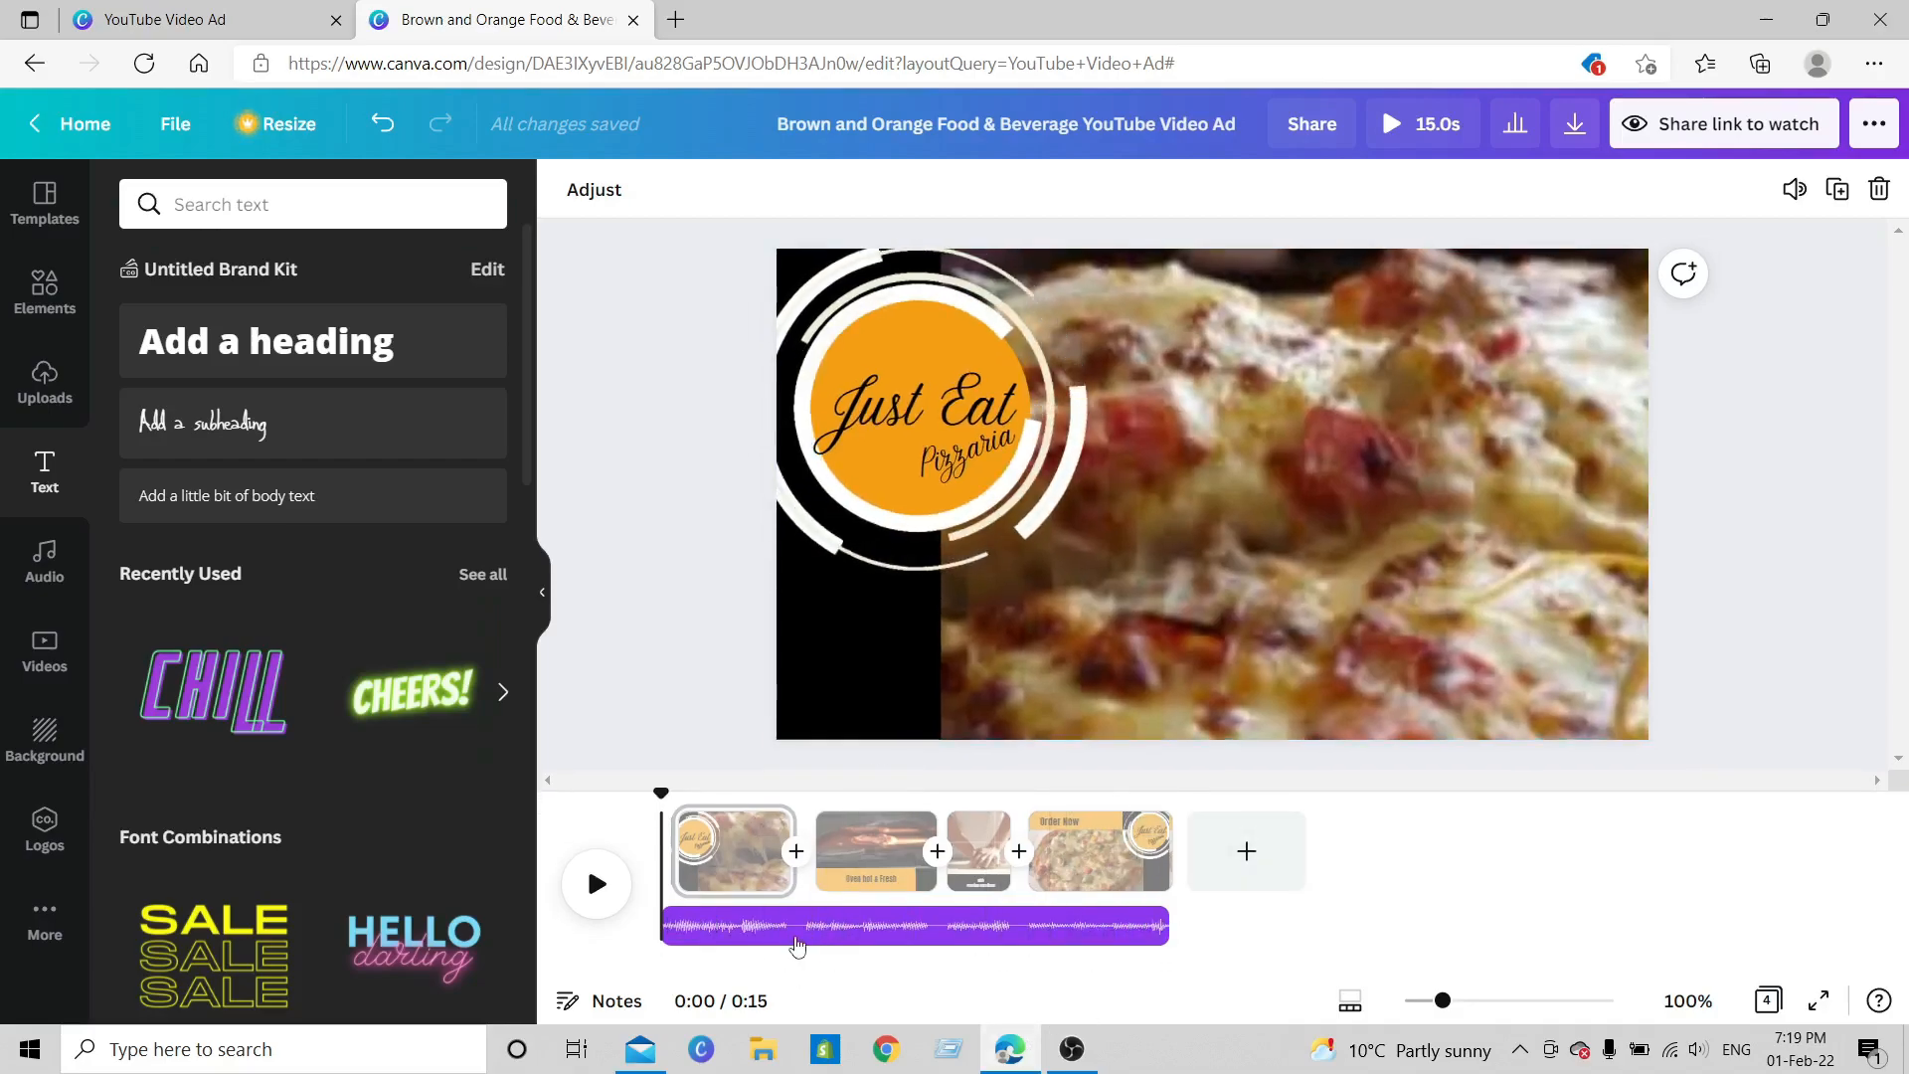
click(1148, 926)
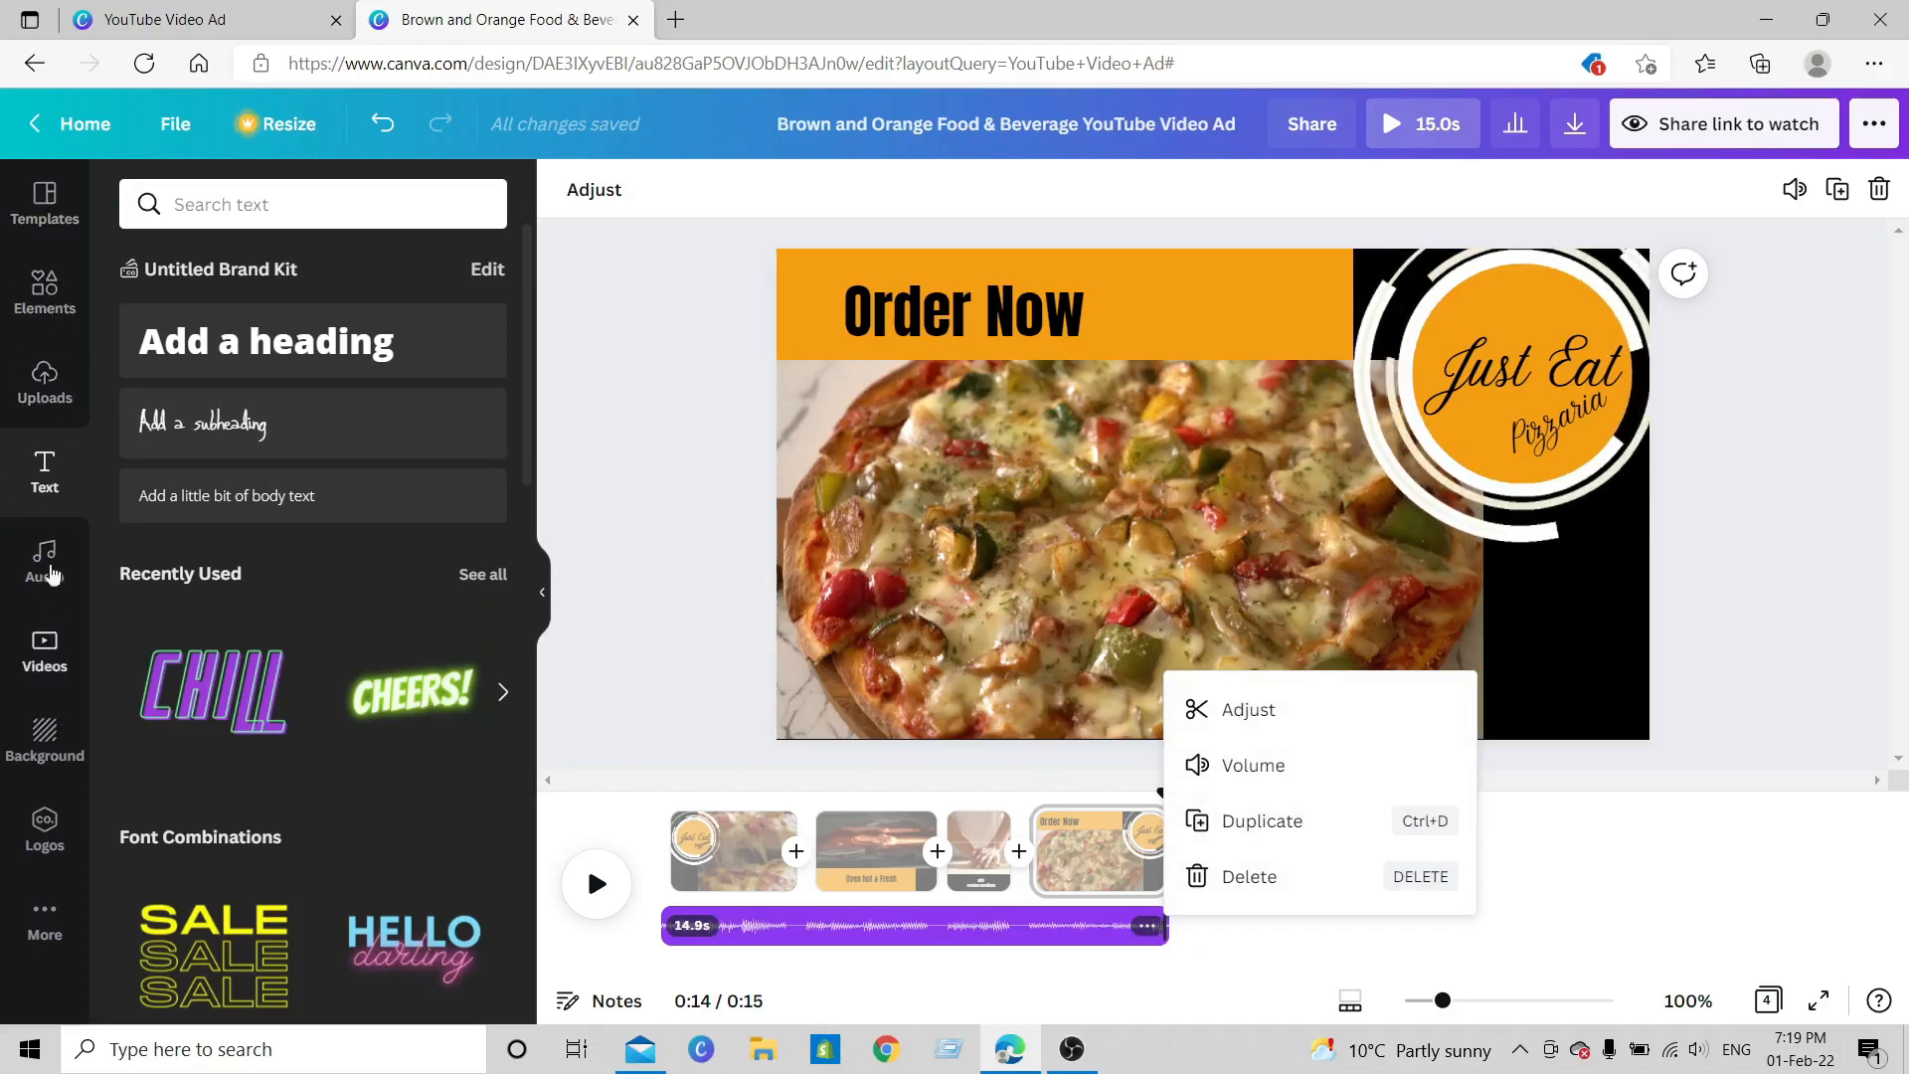
- Look through the audio sources: open and exit the recording studio, view the uploaded audio files, and open the audio library
click(45, 383)
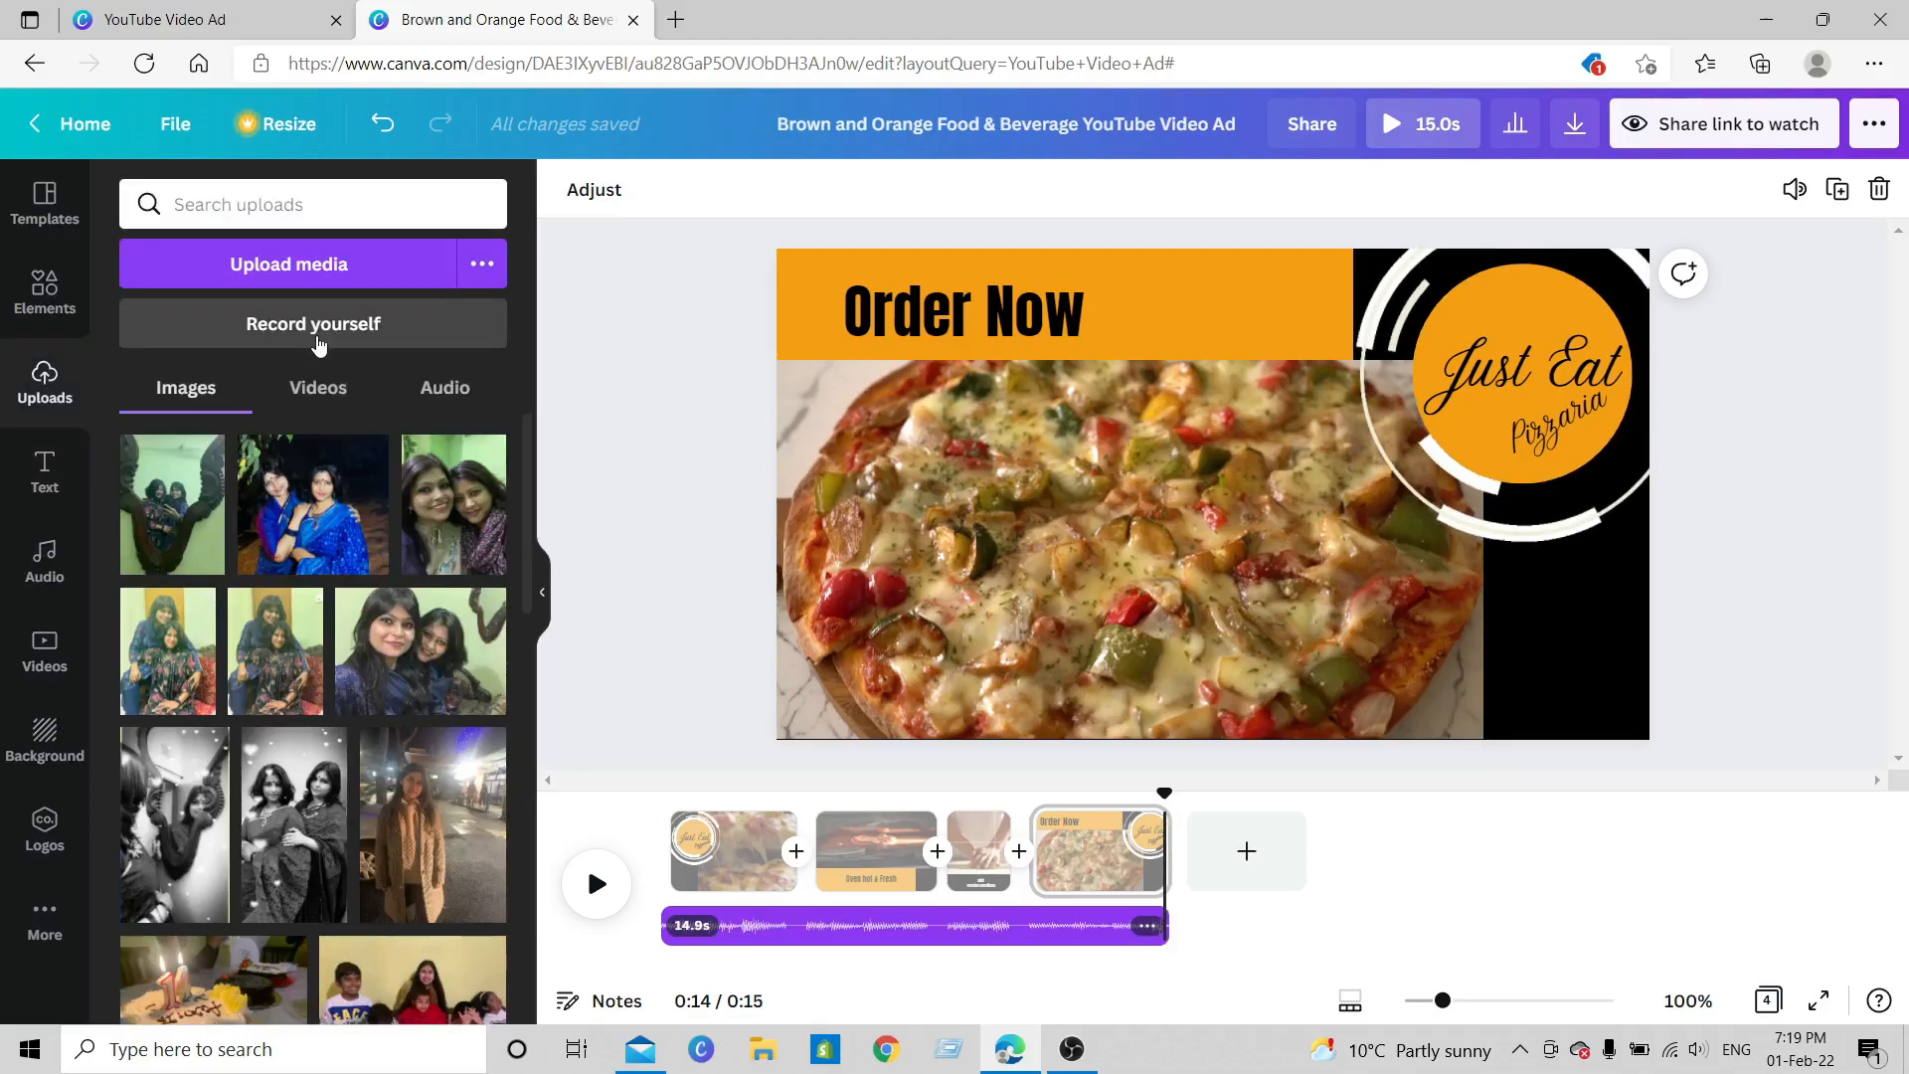
click(320, 328)
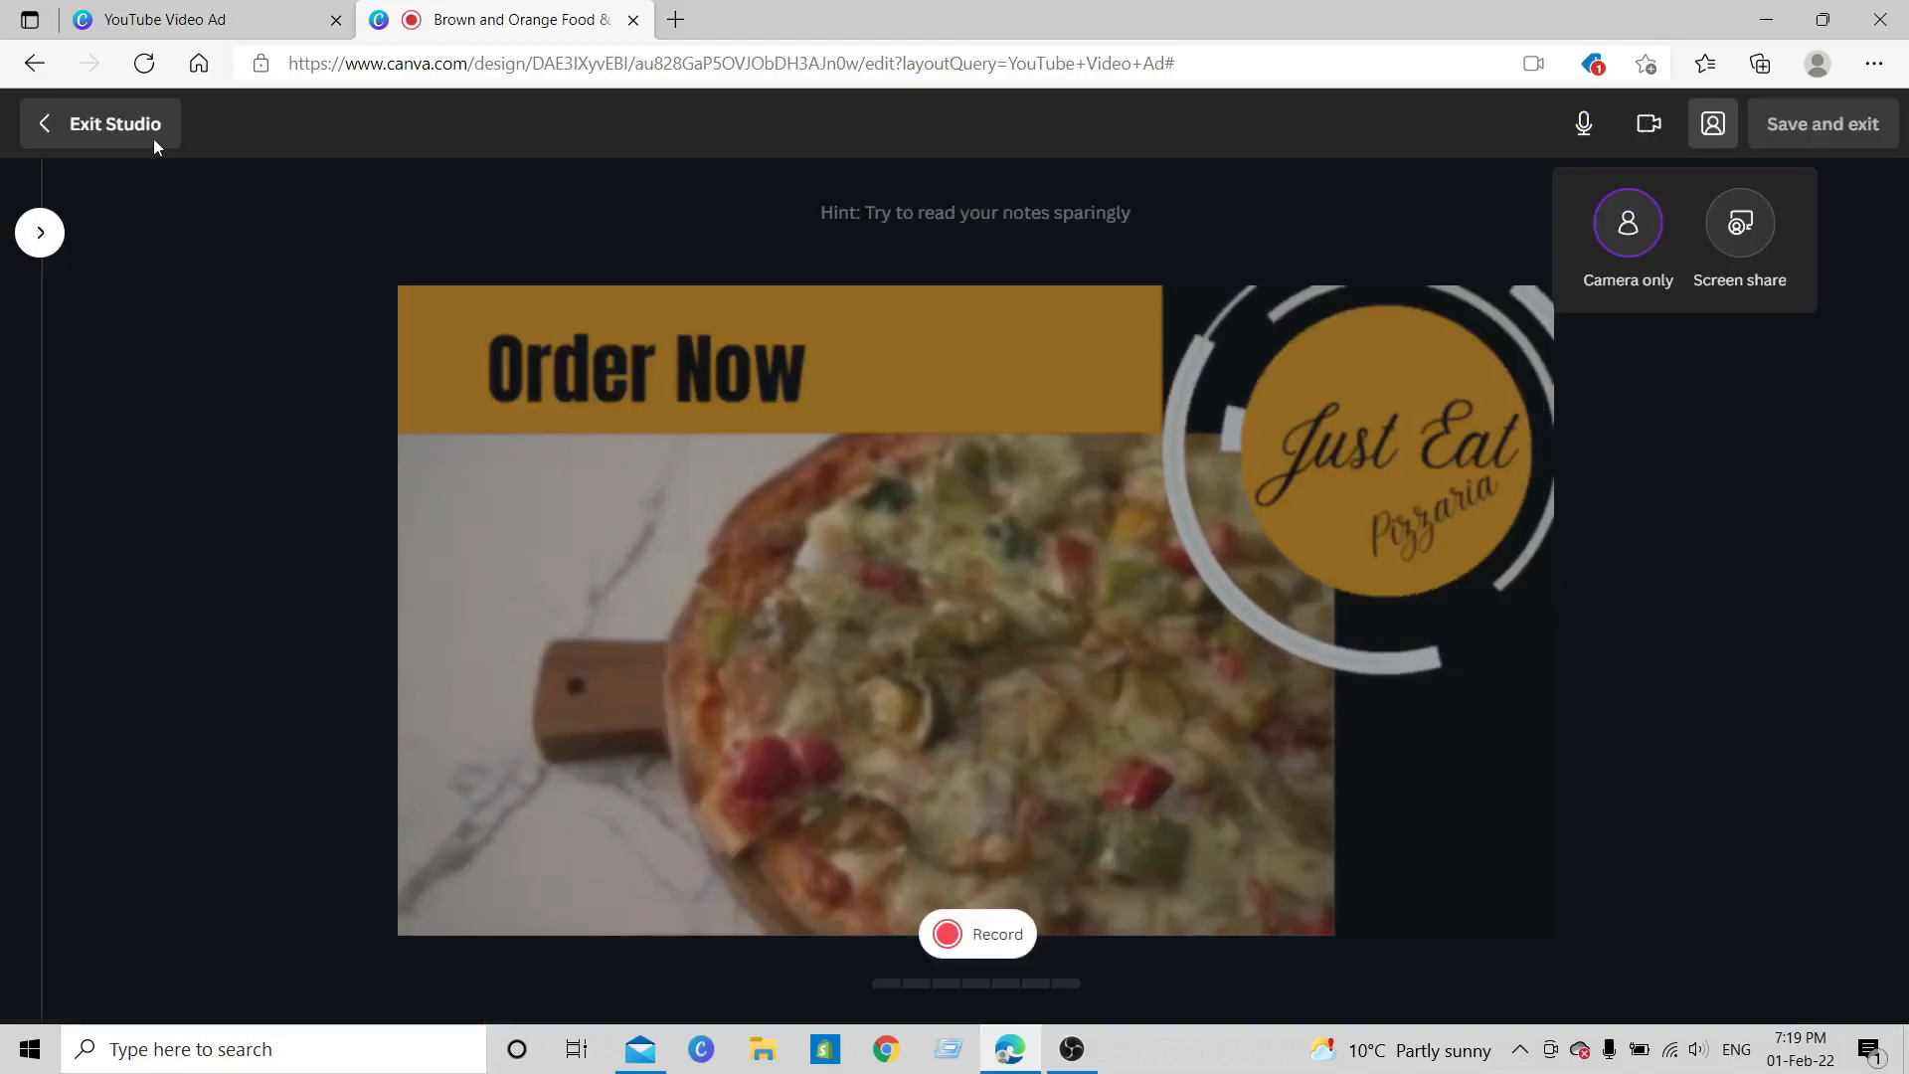
click(39, 122)
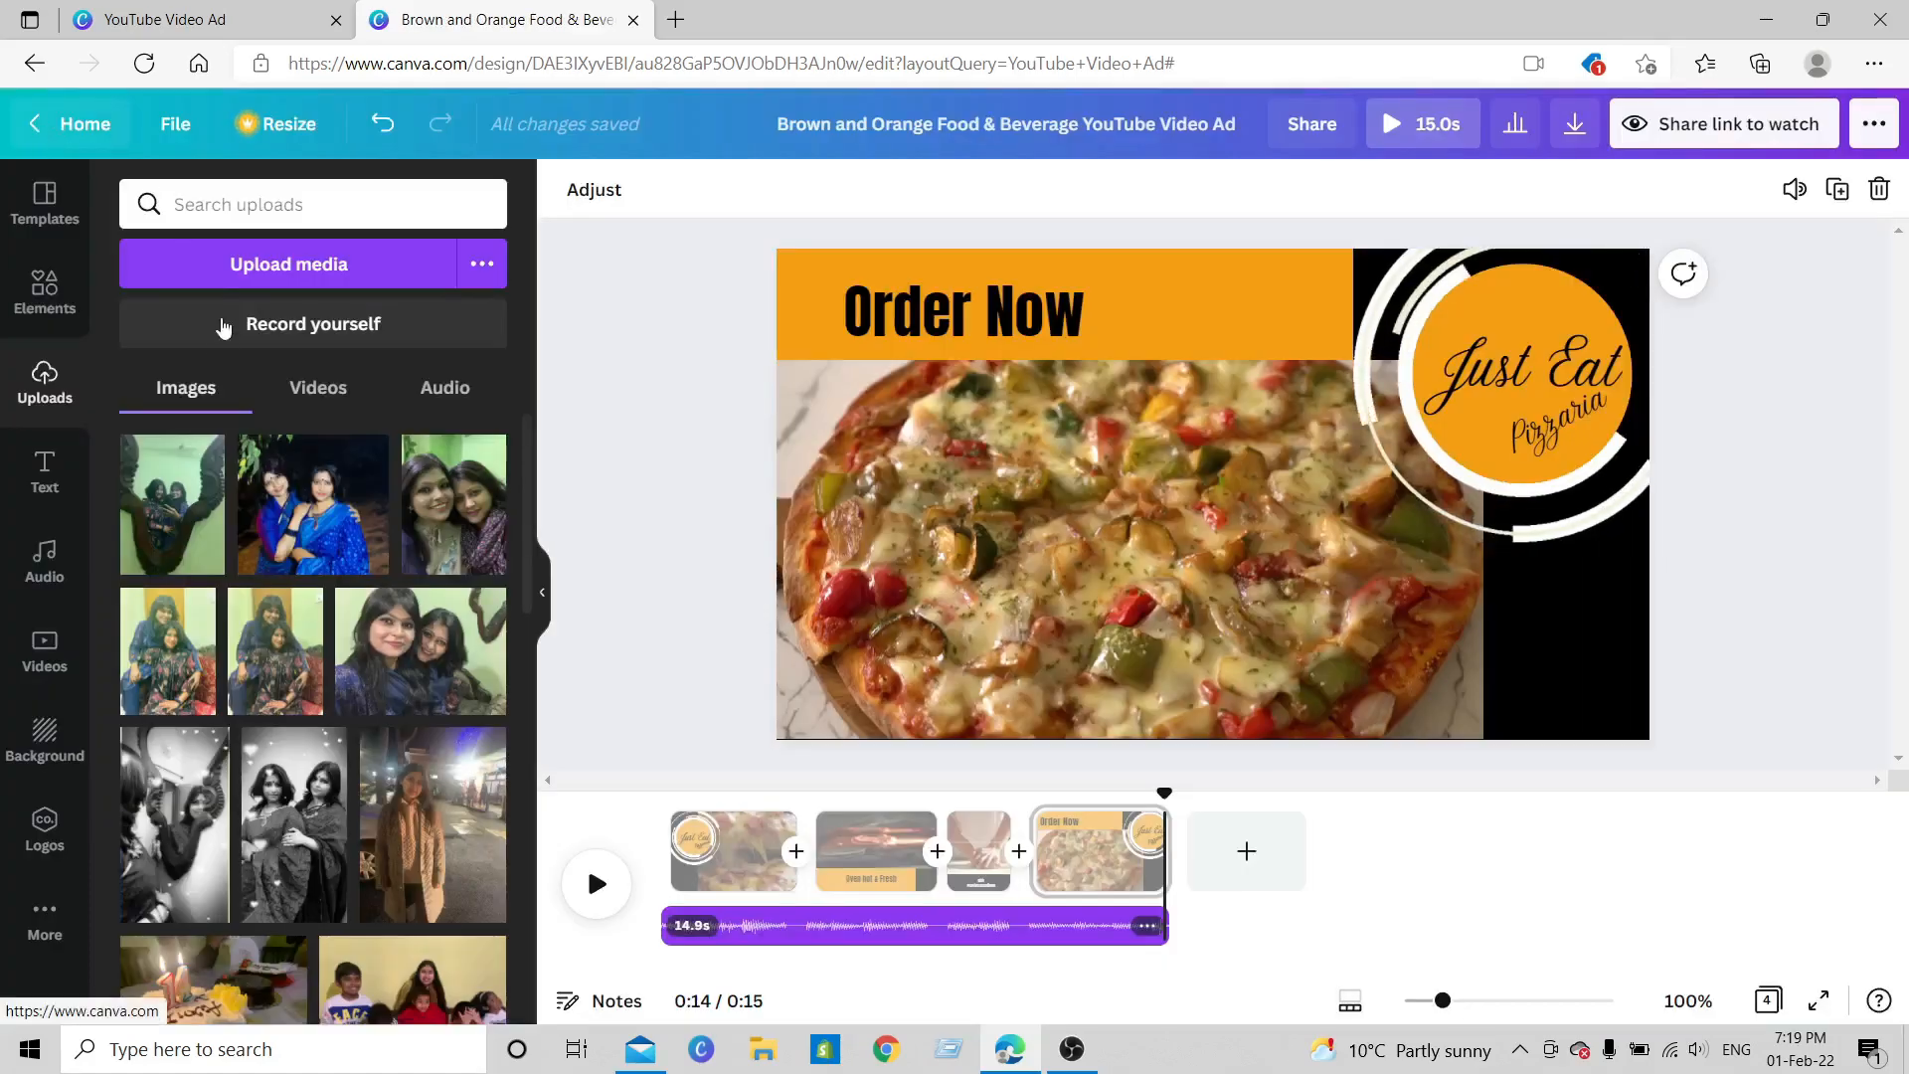
click(446, 390)
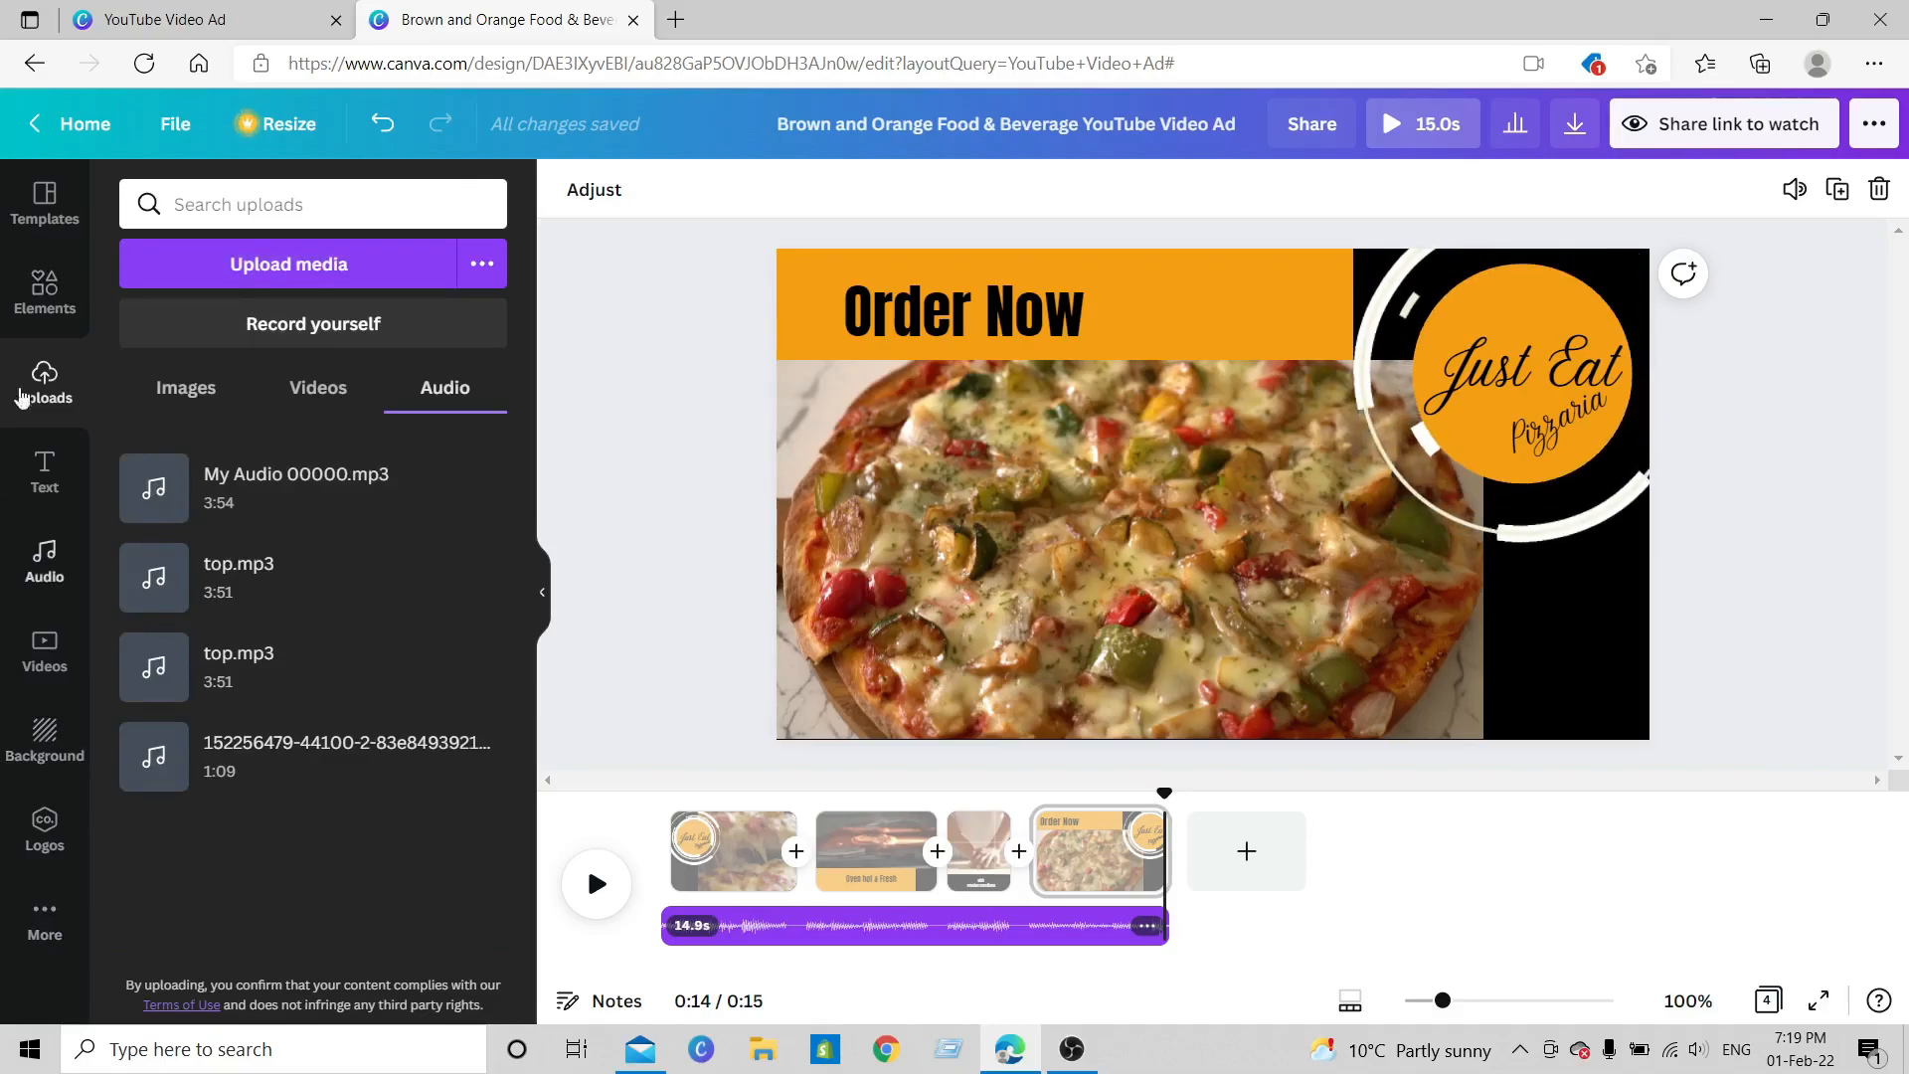
click(44, 589)
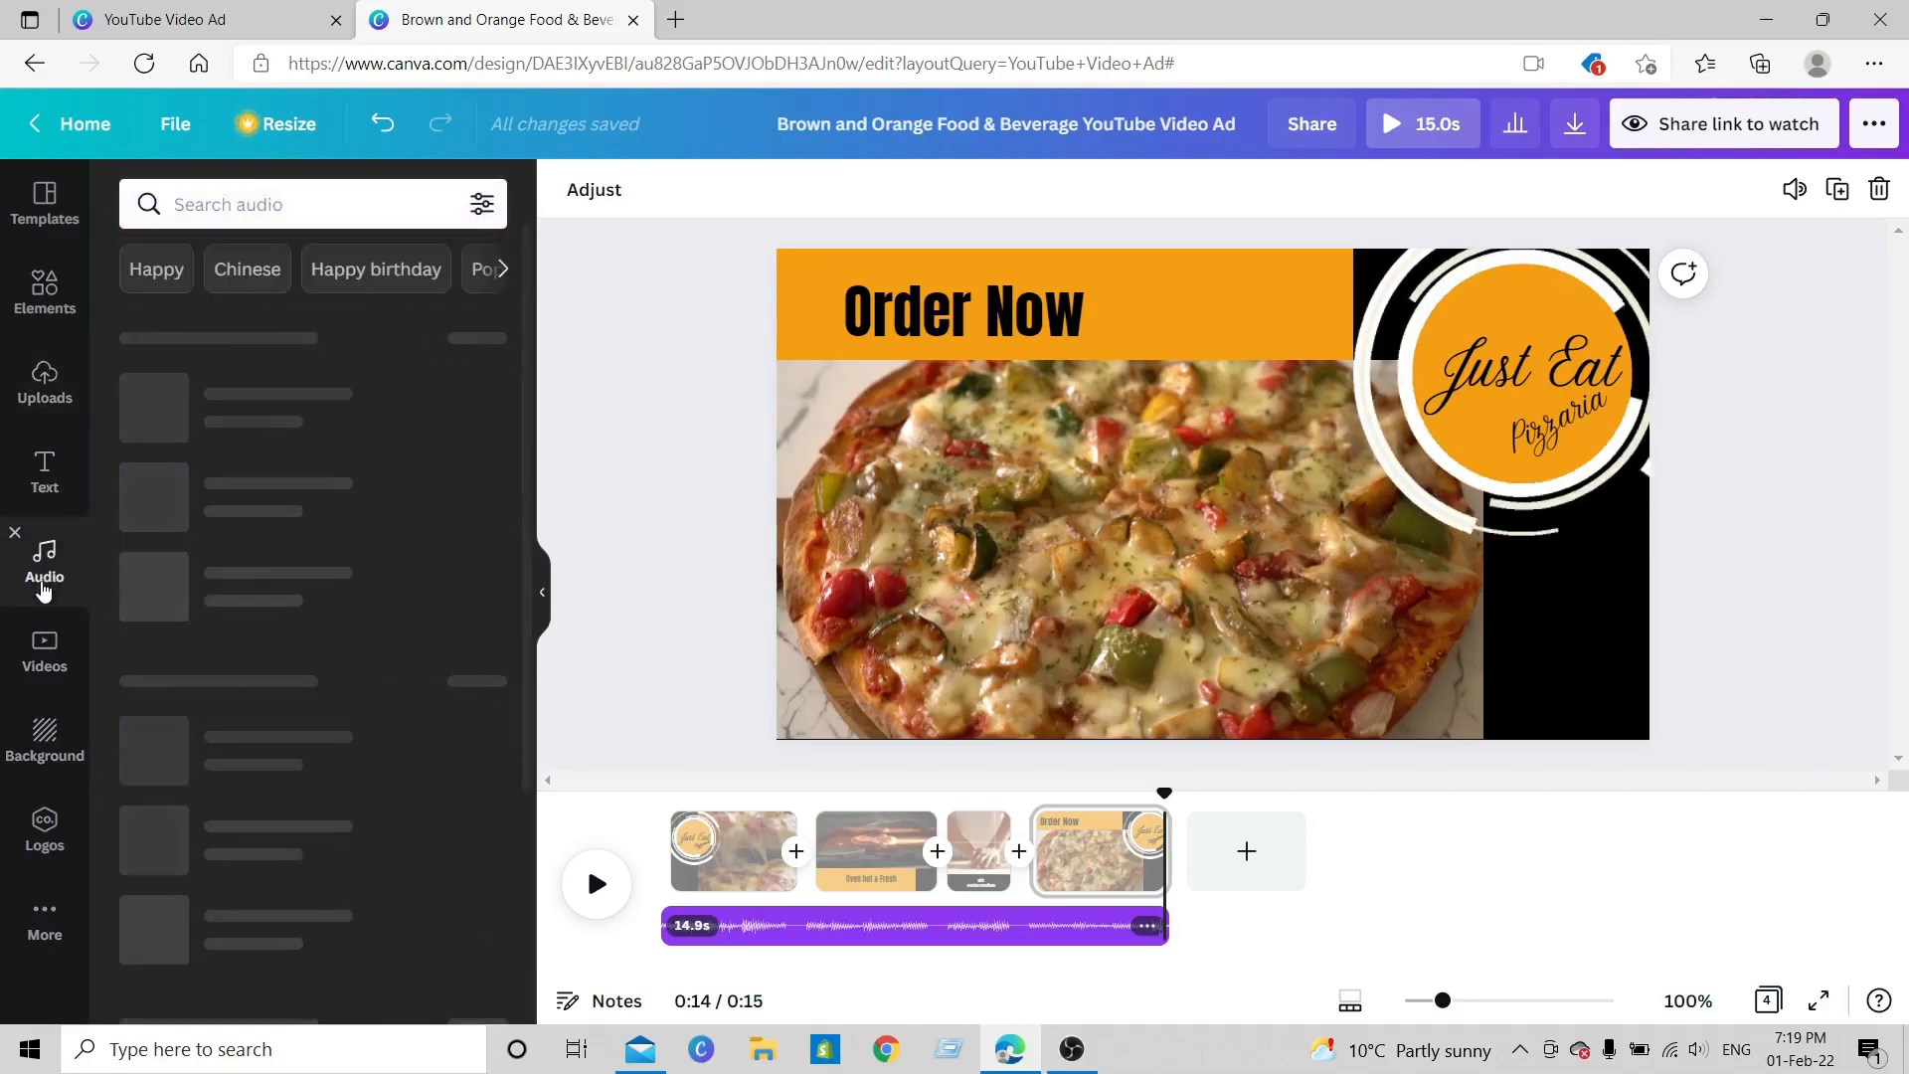
- Browse the audio library's track categories down to Piano, Instrumental and Vocal, and show page 3 with the dough-kneading clip
scroll(424, 770, down, 2)
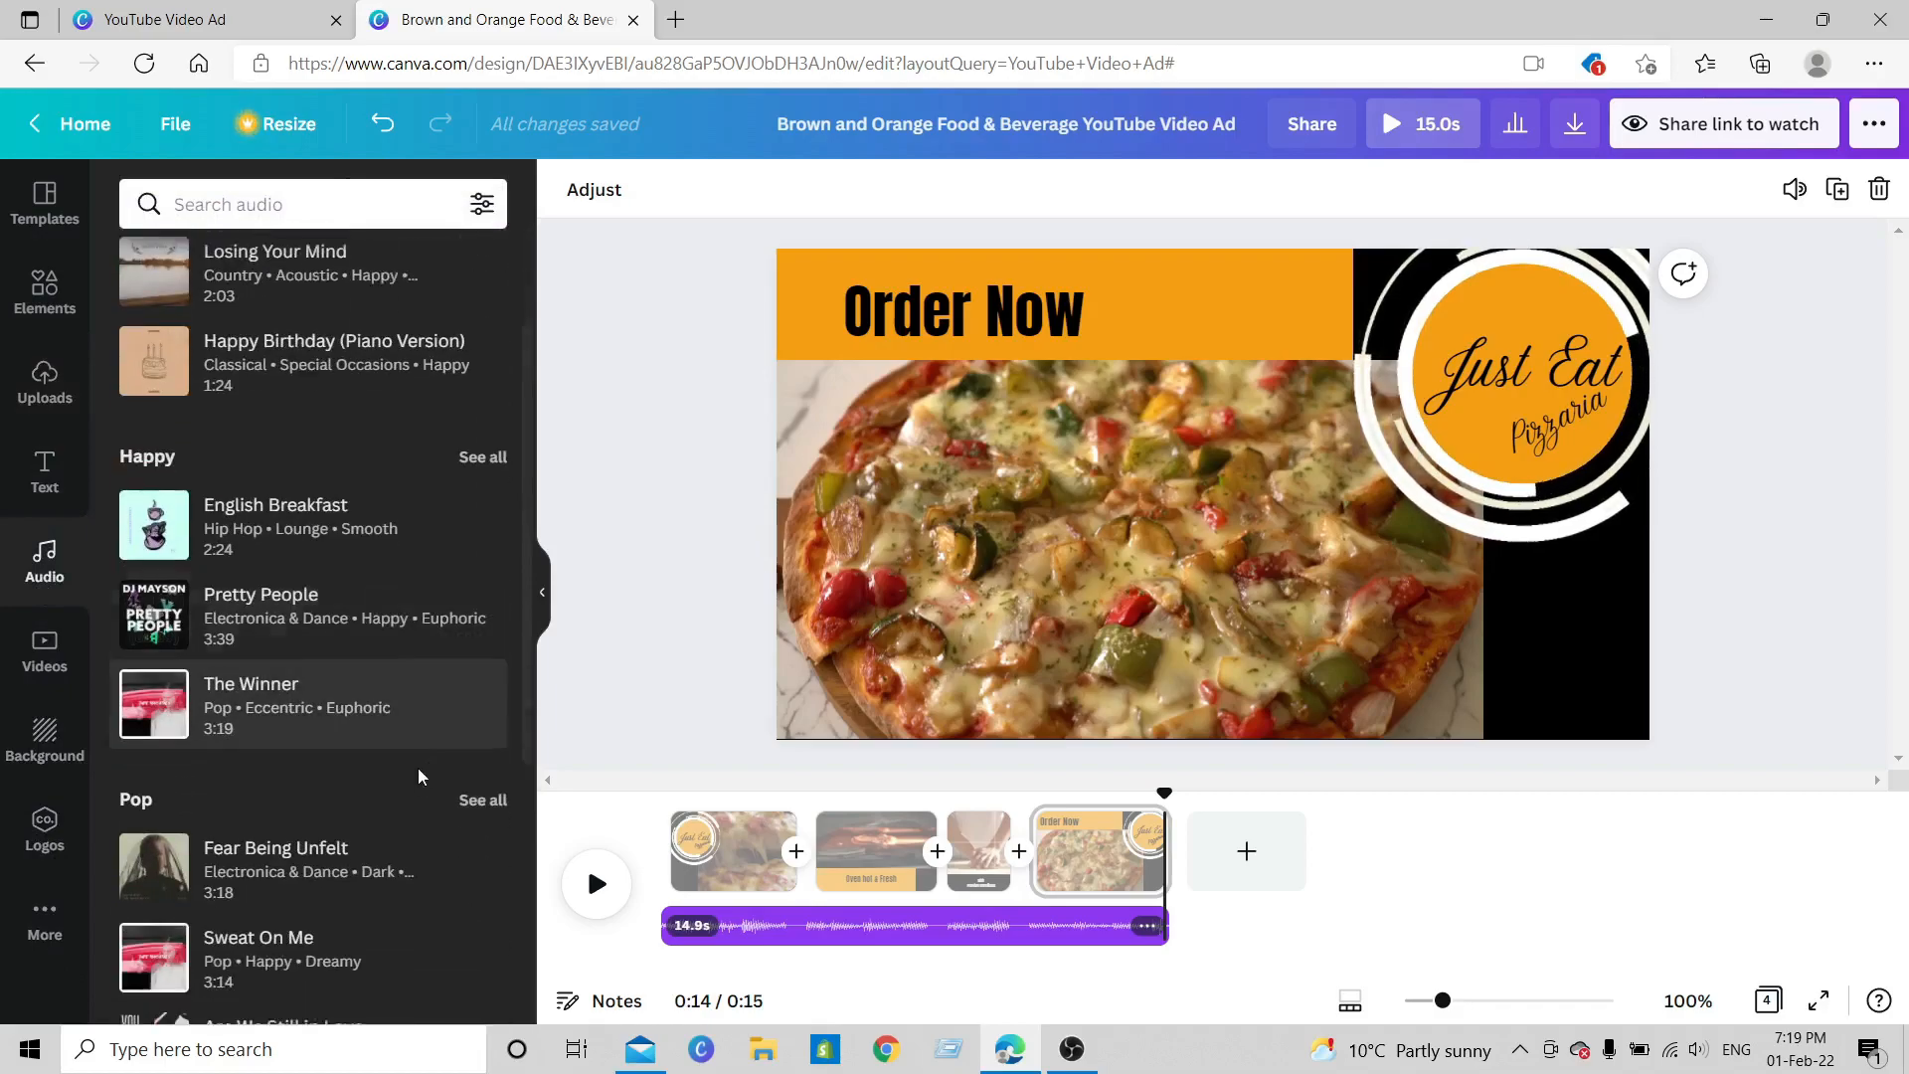
scroll(397, 815, down, 12)
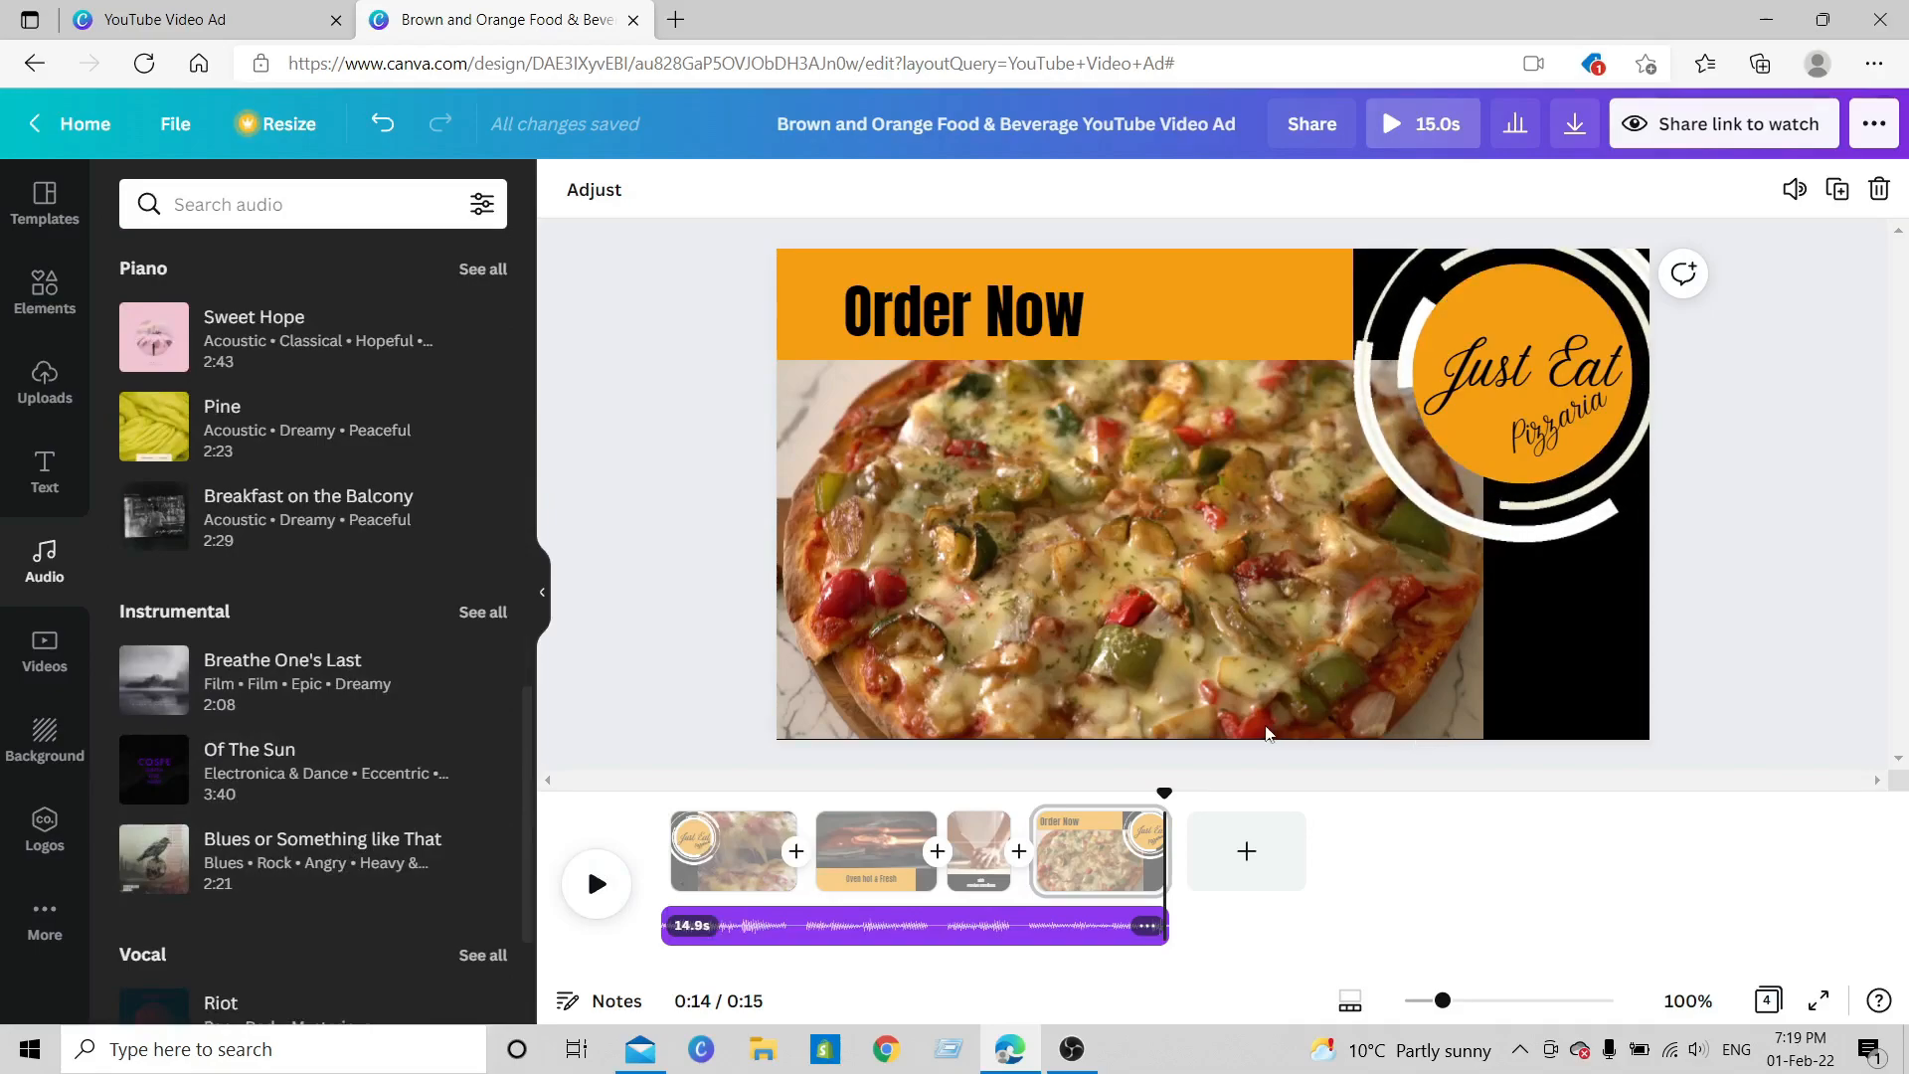
click(979, 851)
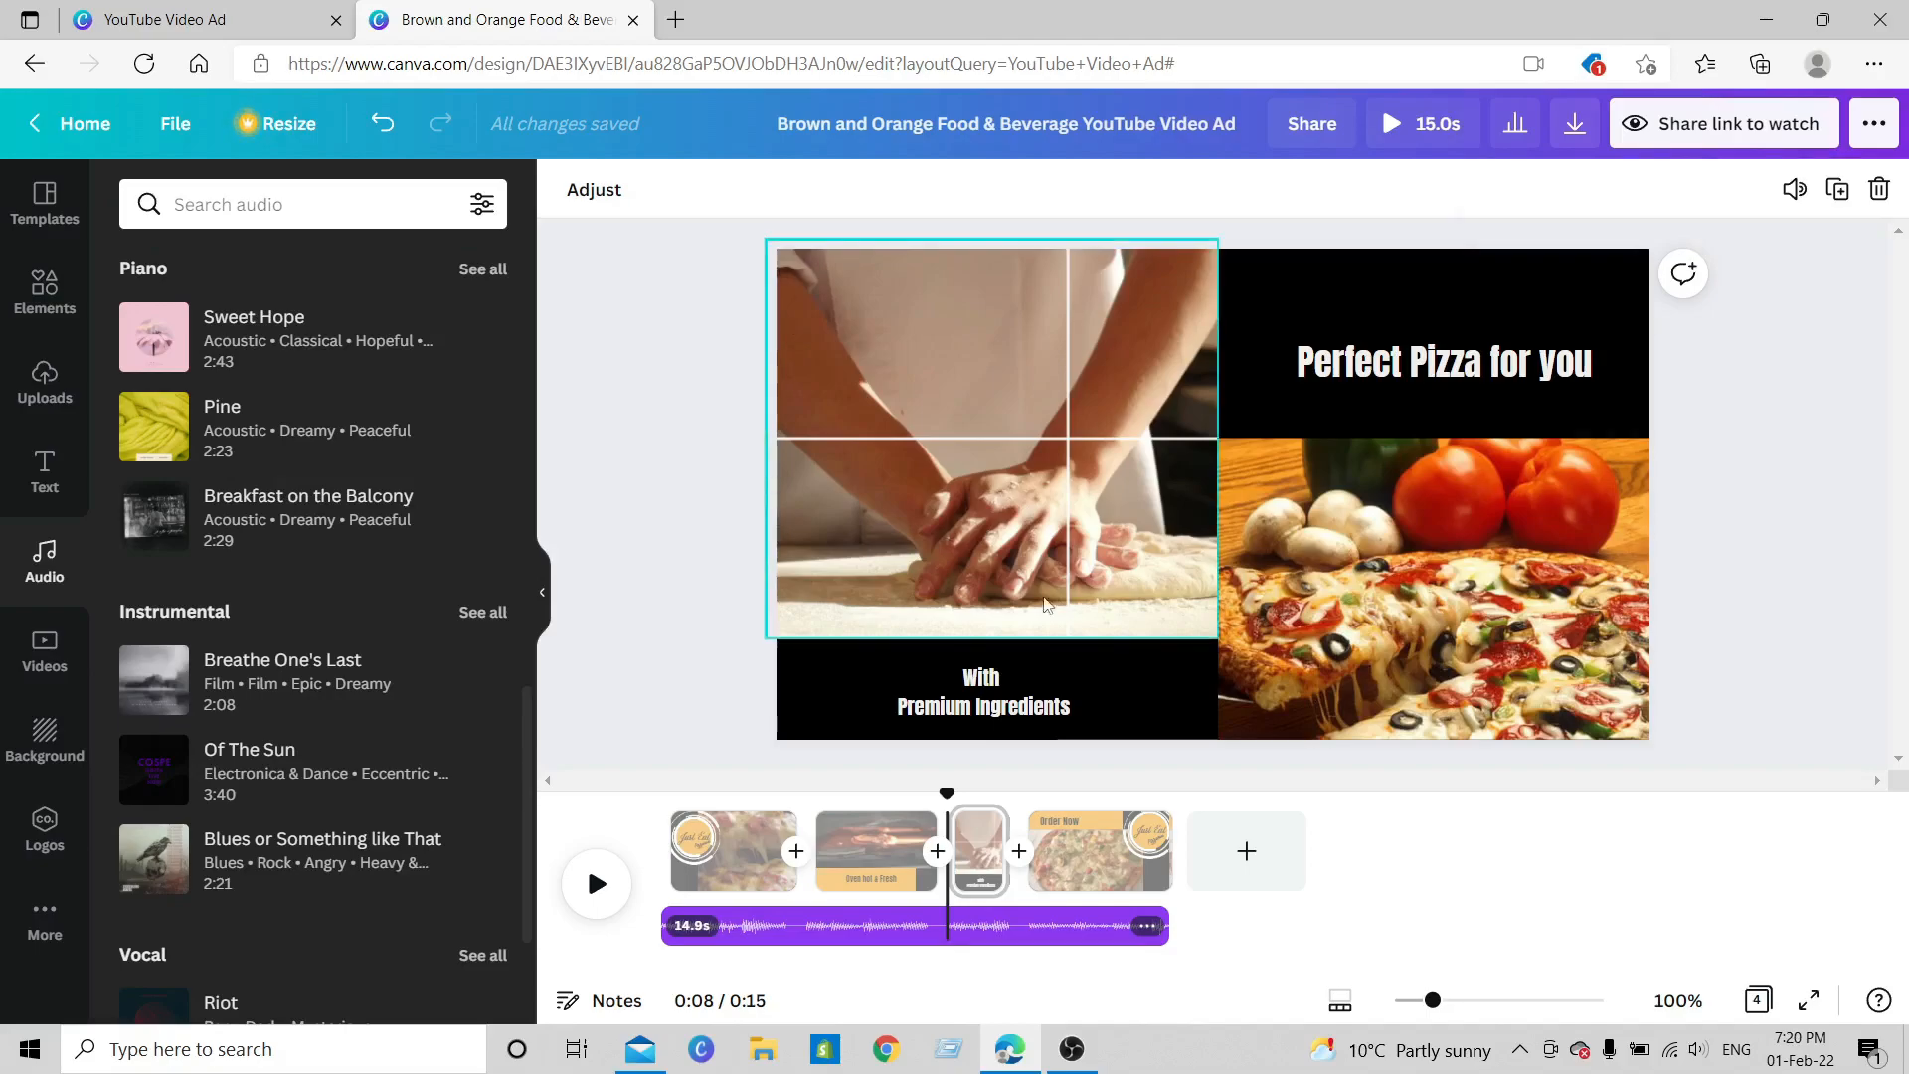
- Download all 4 pages of the ad as an MP4 video and dismiss the Design School pop-up
click(1576, 127)
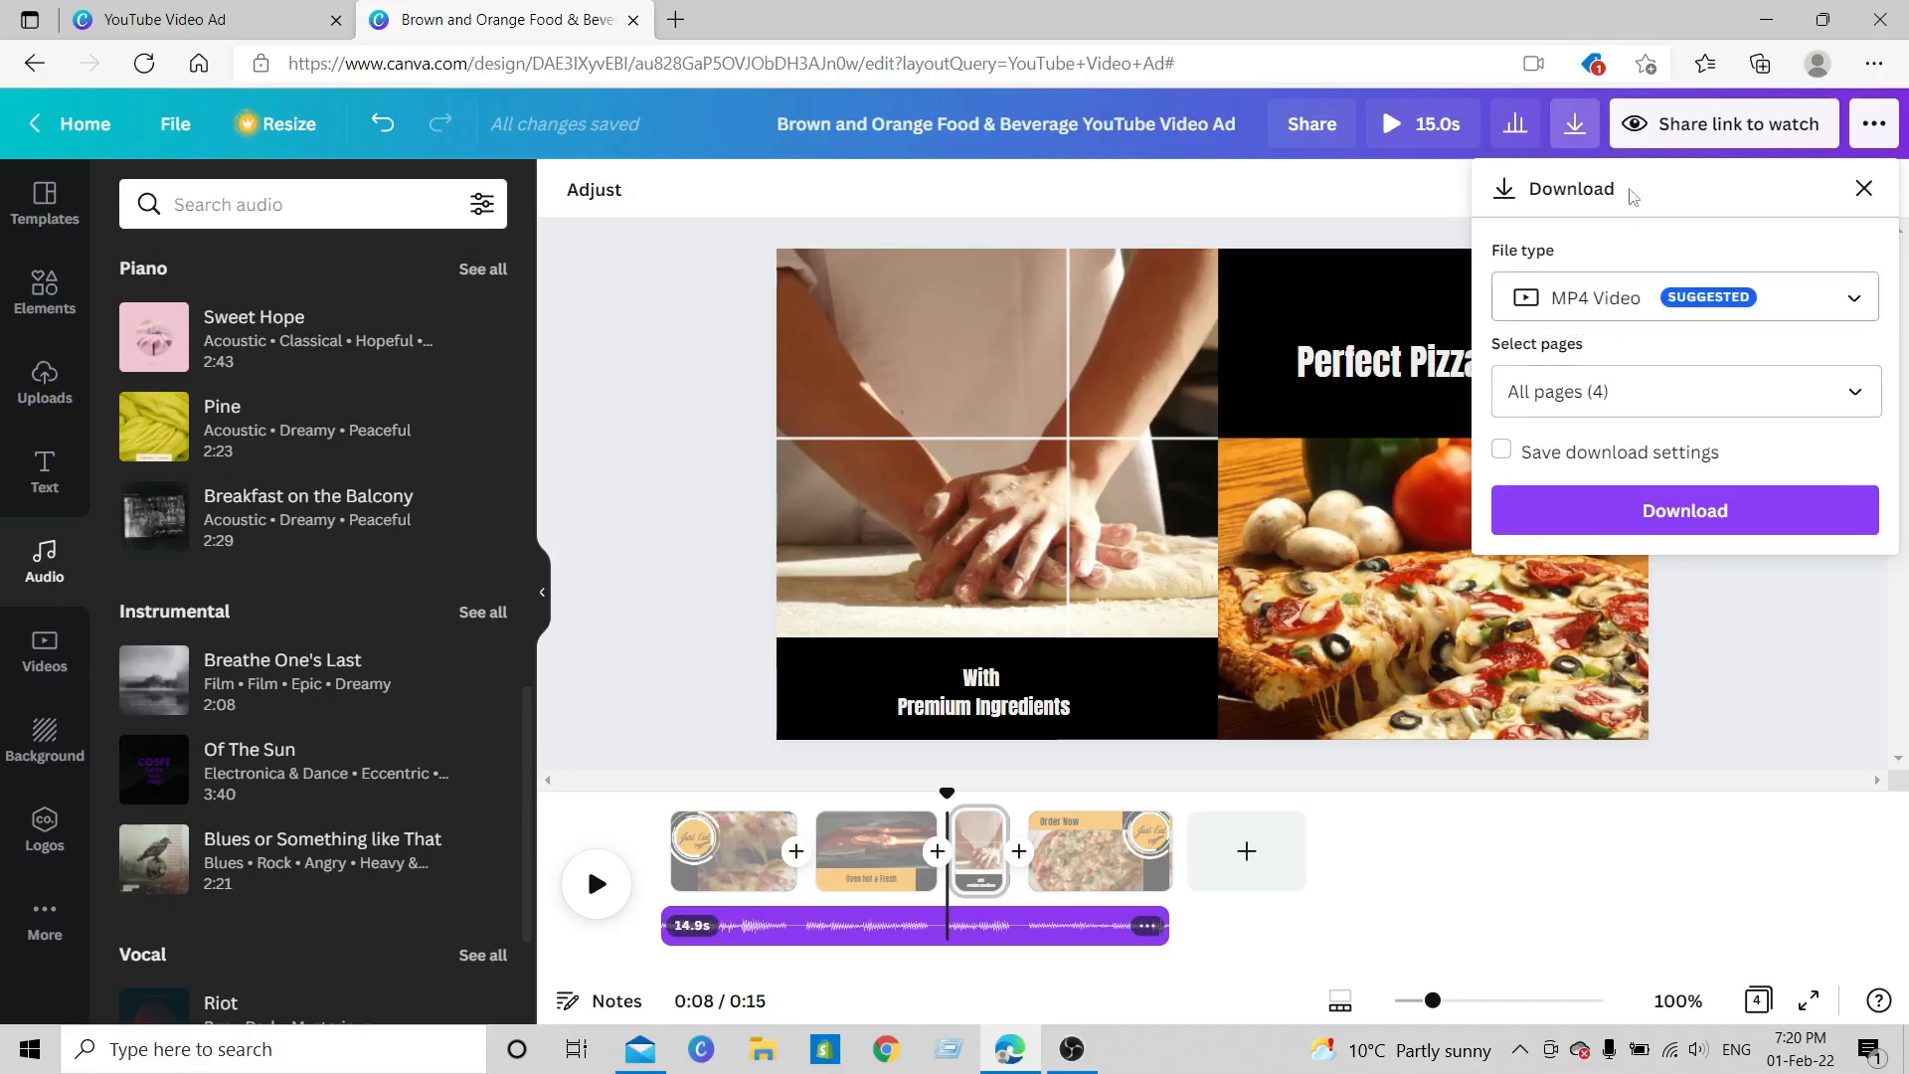
click(1710, 528)
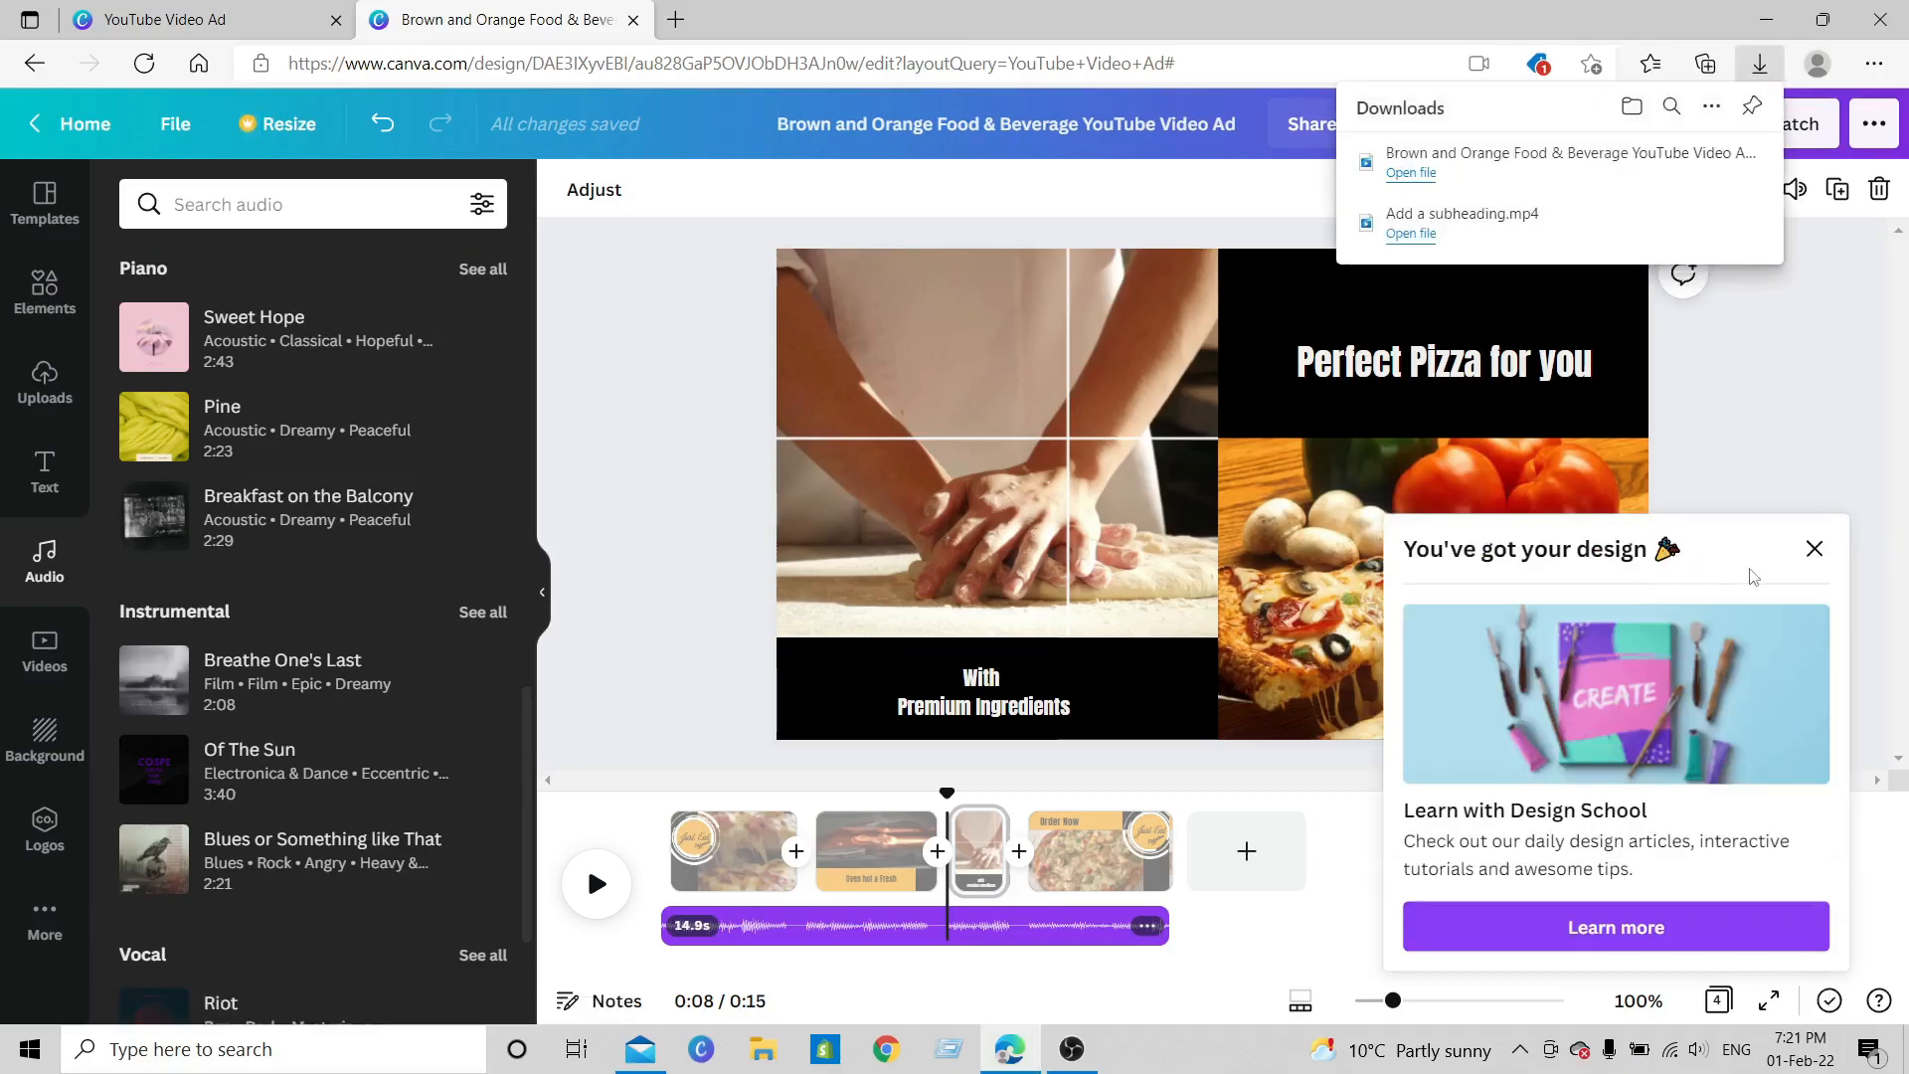
click(1814, 550)
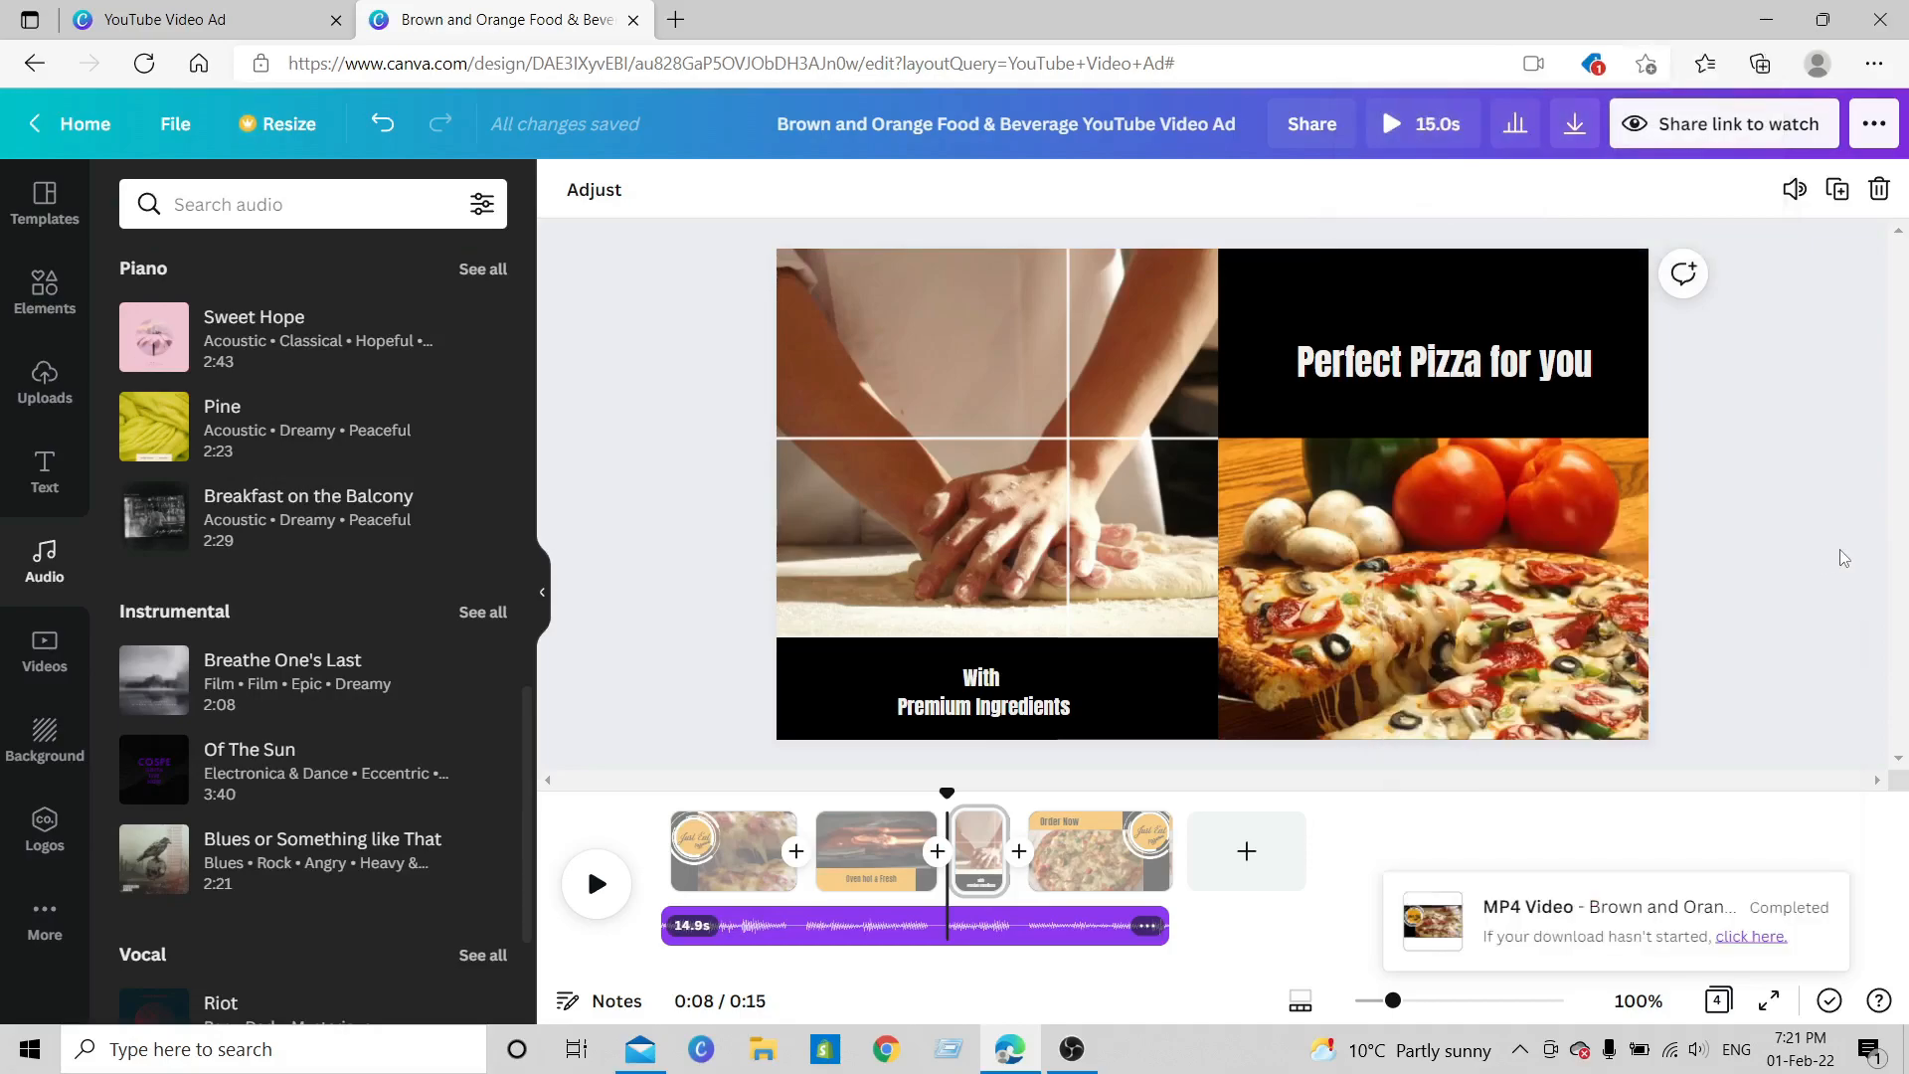